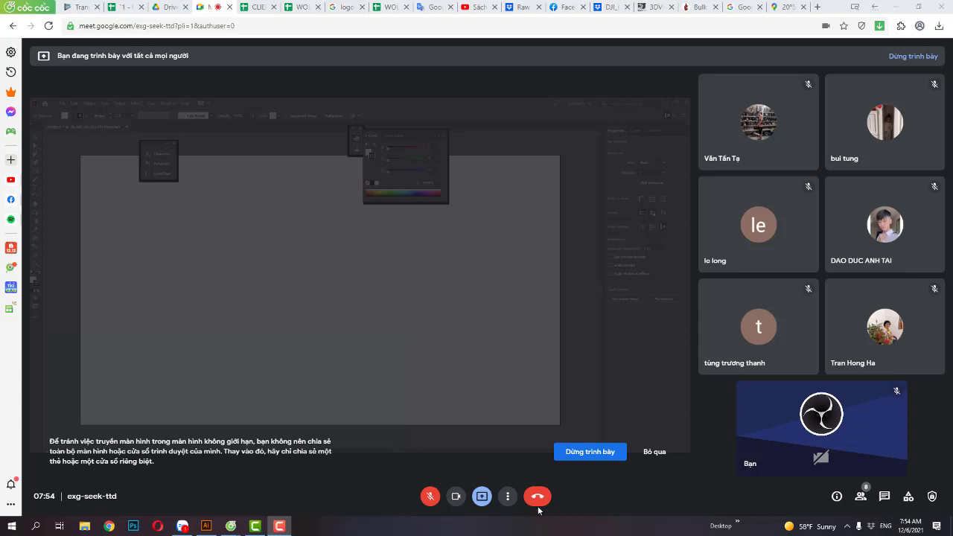
Step: Turn on the Google Meet microphone and admit the participant asking to join
{"action": "left_click", "coordinate": [430, 497]}
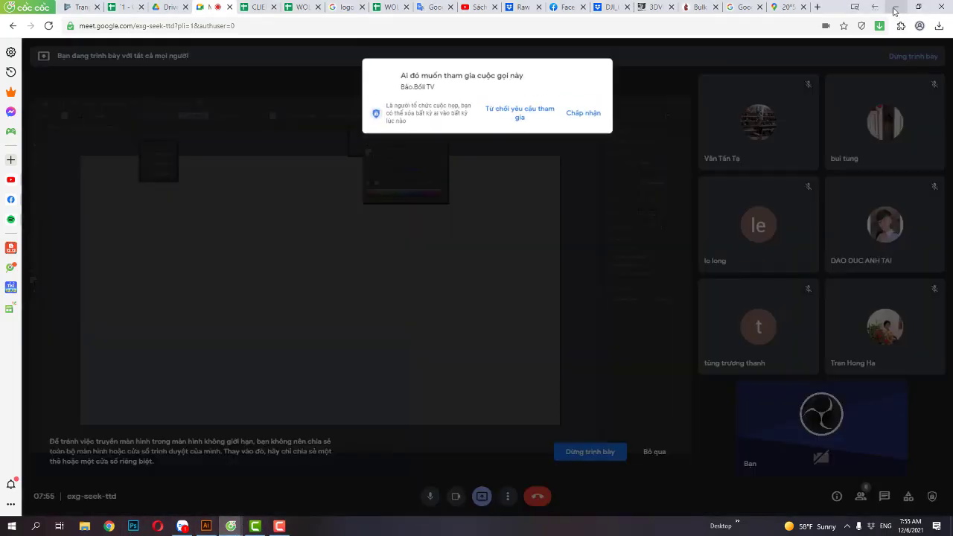
{"action": "left_click", "coordinate": [206, 525]}
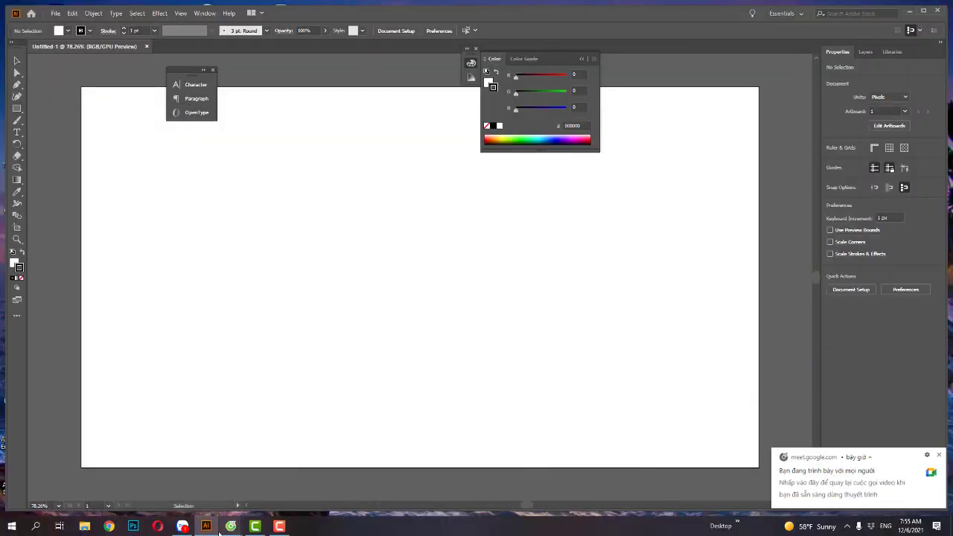
{"action": "mouse_move", "coordinate": [230, 526]}
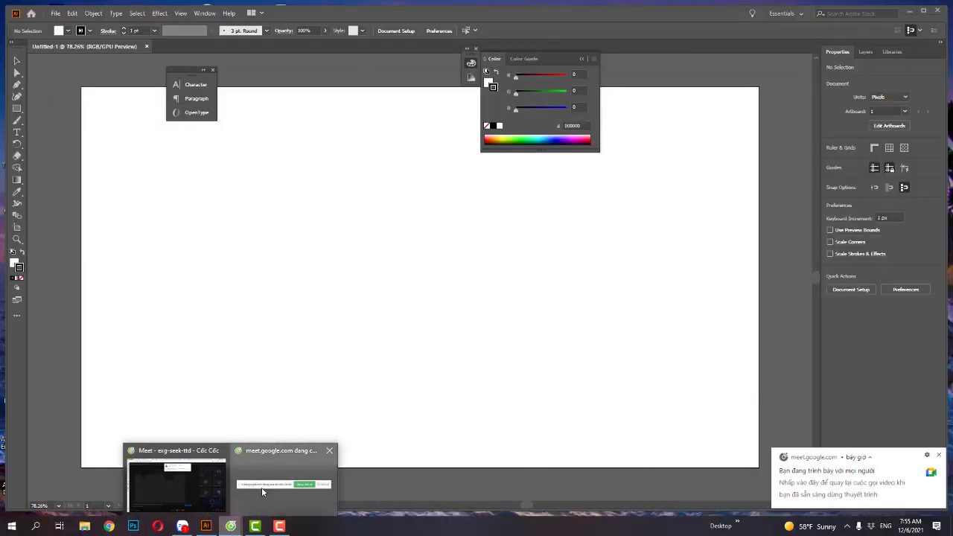
{"action": "left_click", "coordinate": [279, 469]}
{"action": "left_click", "coordinate": [231, 525]}
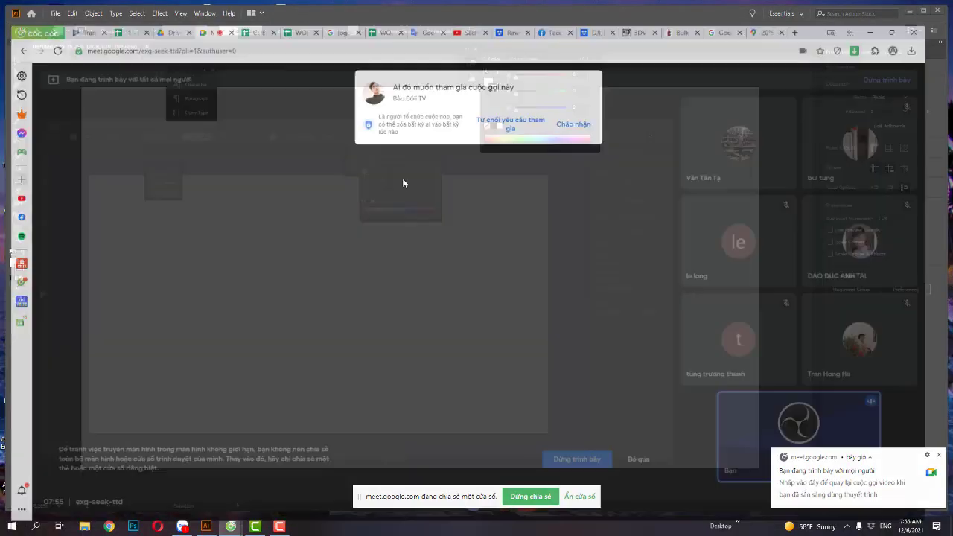
{"action": "left_click", "coordinate": [575, 102]}
Step: Bring Illustrator forward, collapse the Color panel and close the Character panel
{"action": "left_click", "coordinate": [899, 9]}
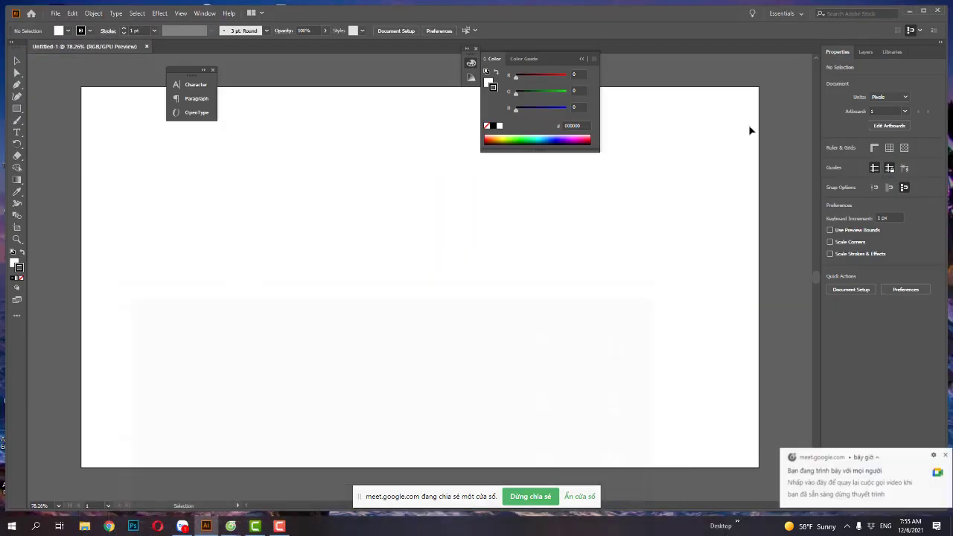
{"action": "left_click", "coordinate": [939, 455]}
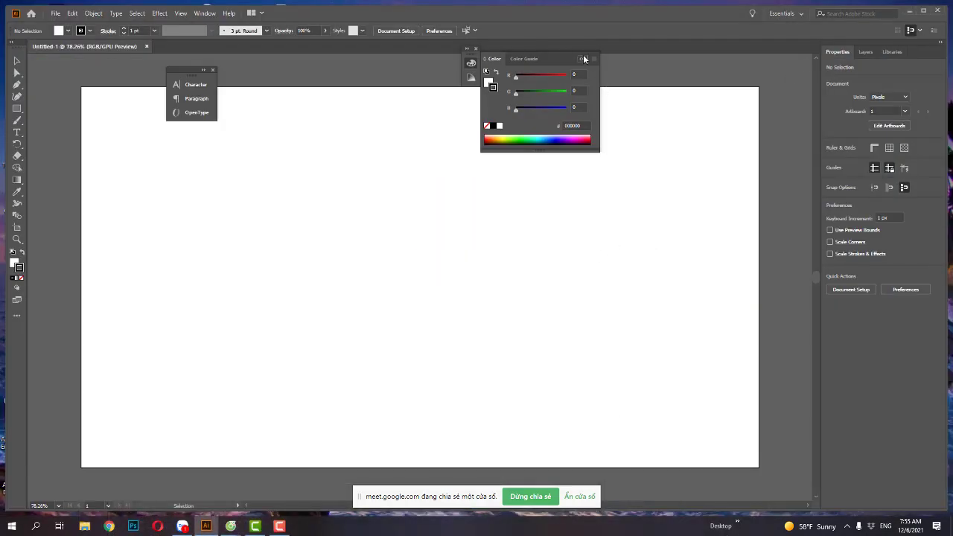
{"action": "left_click", "coordinate": [582, 57]}
{"action": "left_click", "coordinate": [213, 70]}
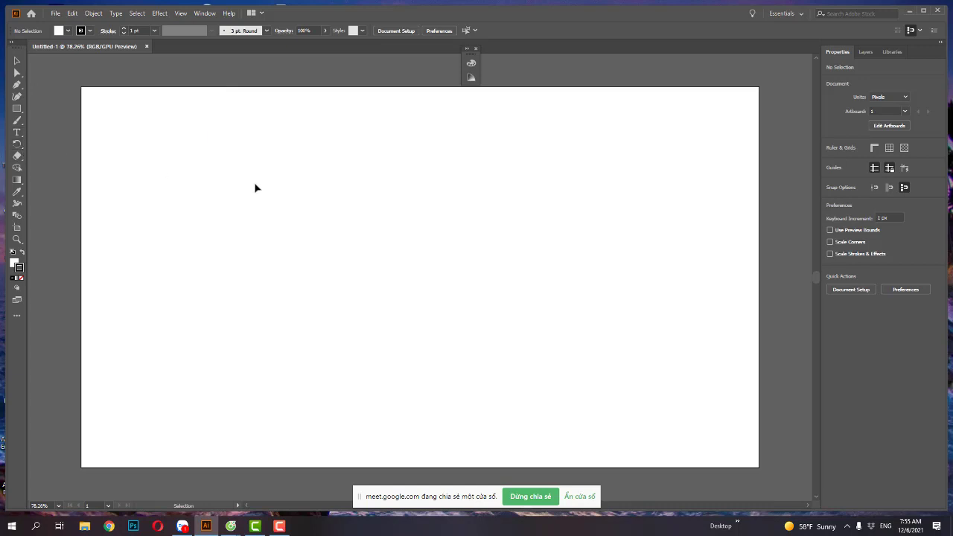
Step: Draw a trial ellipse on the pasteboard, then delete it
{"action": "key", "text": "l"}
{"action": "scroll", "coordinate": [421, 192], "scroll_direction": "left", "scroll_amount": 5}
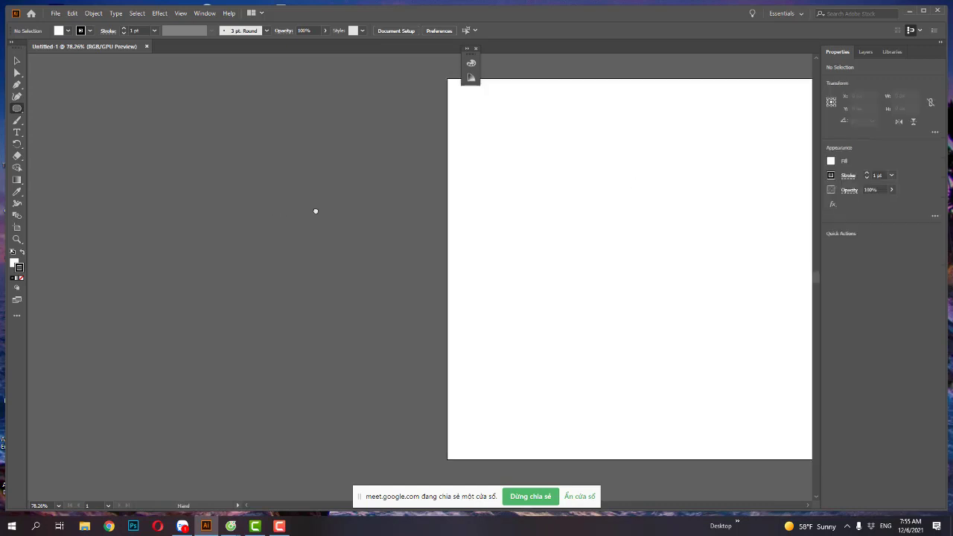
{"action": "scroll", "coordinate": [315, 210], "scroll_direction": "down", "scroll_amount": 1}
{"action": "left_click_drag", "start_coordinate": [260, 126], "coordinate": [276, 207]}
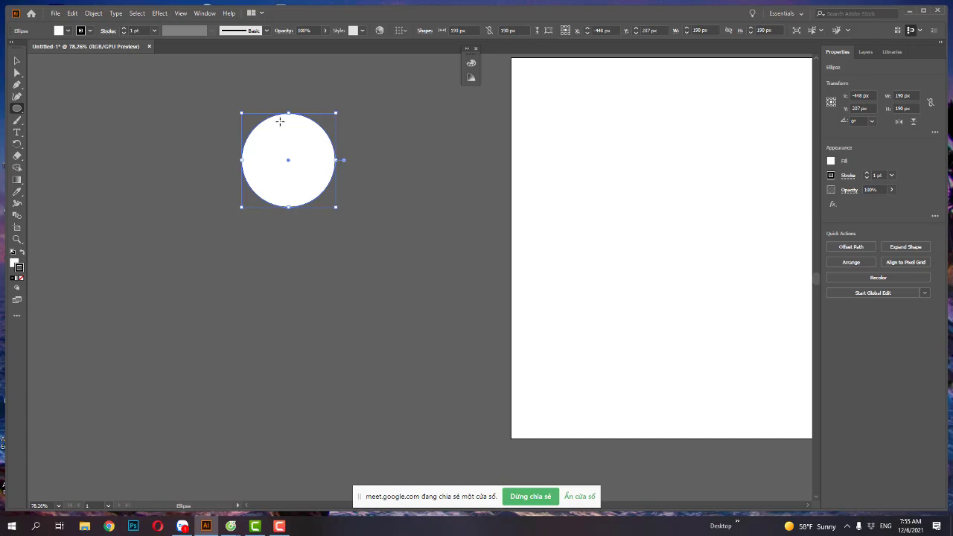
{"action": "key", "text": "Delete"}
Step: Draw a 308 px white square left of the artboard and rotate it 45° into a diamond
{"action": "key", "text": "m"}
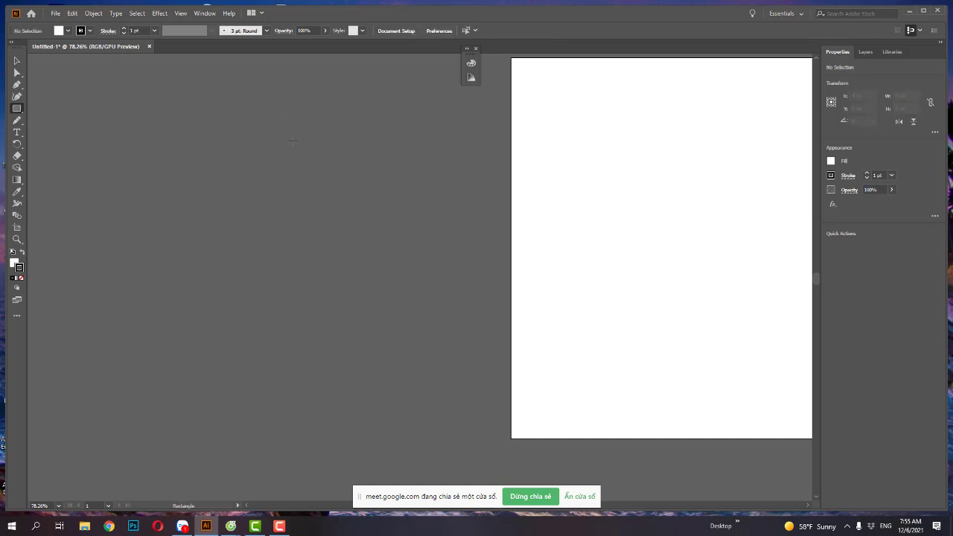
{"action": "left_click_drag", "start_coordinate": [283, 149], "coordinate": [360, 212]}
{"action": "key", "text": "v"}
{"action": "left_click_drag", "start_coordinate": [312, 155], "coordinate": [333, 226]}
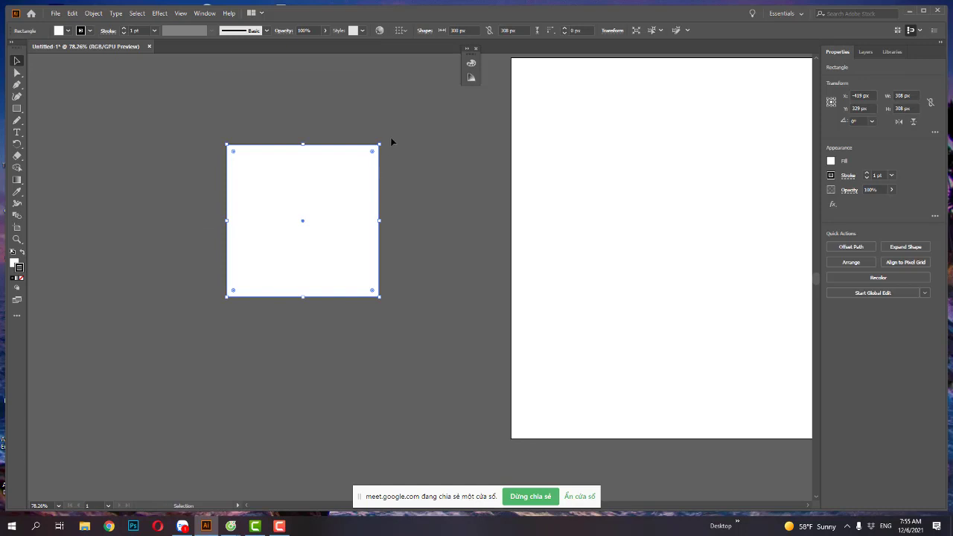
{"action": "left_click_drag", "start_coordinate": [379, 140], "coordinate": [327, 137]}
{"action": "left_click_drag", "start_coordinate": [214, 241], "coordinate": [215, 171]}
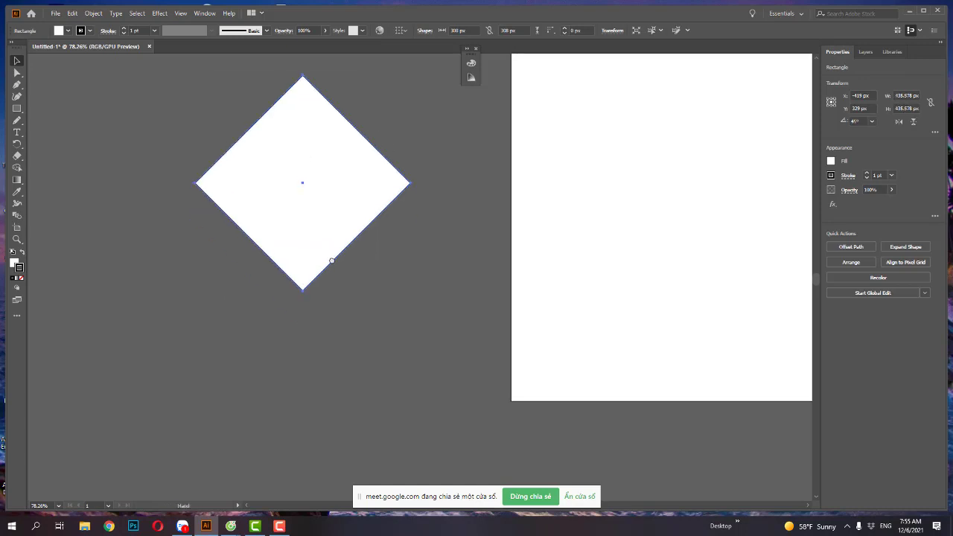
{"action": "left_click", "coordinate": [16, 144]}
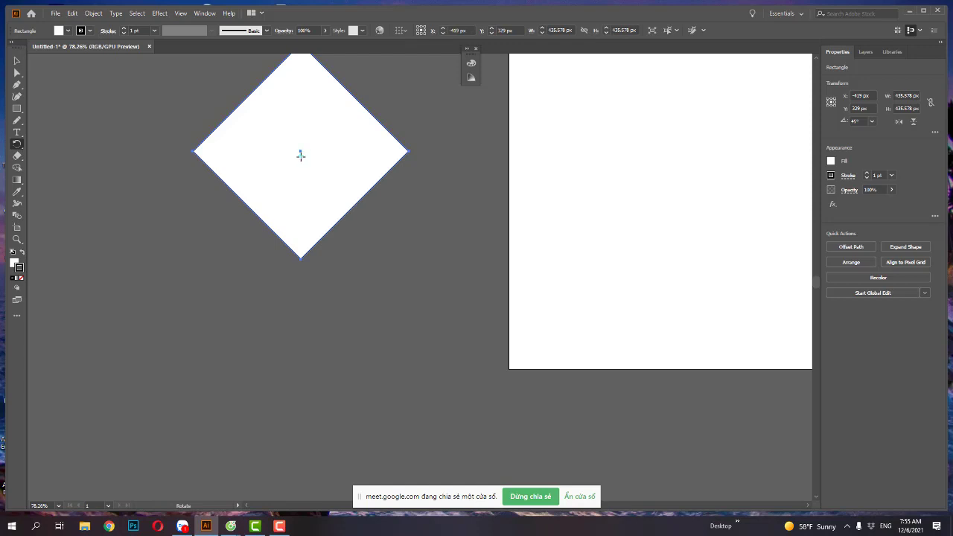
Step: Make rotated copies of the diamond around a pivot point, repeating them with Ctrl+D into a ring
{"action": "left_click", "coordinate": [434, 278]}
{"action": "left_click_drag", "start_coordinate": [331, 276], "coordinate": [435, 279]}
{"action": "key", "text": "ctrl+z"}
{"action": "mouse_move", "coordinate": [348, 151]}
{"action": "left_mouse_down"}
{"action": "mouse_move", "coordinate": [377, 184]}
{"action": "mouse_move", "coordinate": [416, 306]}
{"action": "left_mouse_up"}
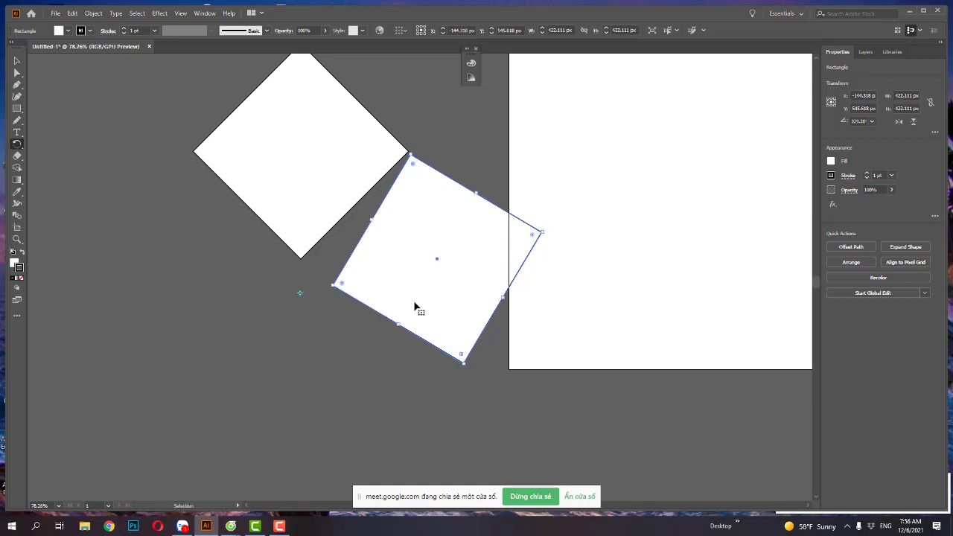
{"action": "key", "text": "ctrl+d"}
{"action": "key", "text": "ctrl+d"}
{"action": "key", "text": "ctrl+d"}
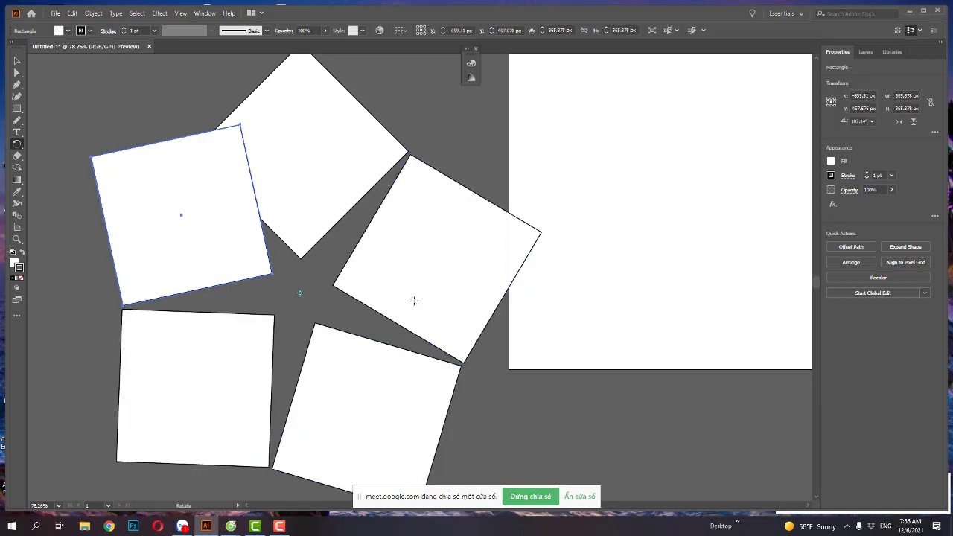
Step: Select all the rotated square copies and delete them
{"action": "scroll", "coordinate": [413, 300], "scroll_direction": "down", "scroll_amount": 2}
{"action": "key", "text": "v"}
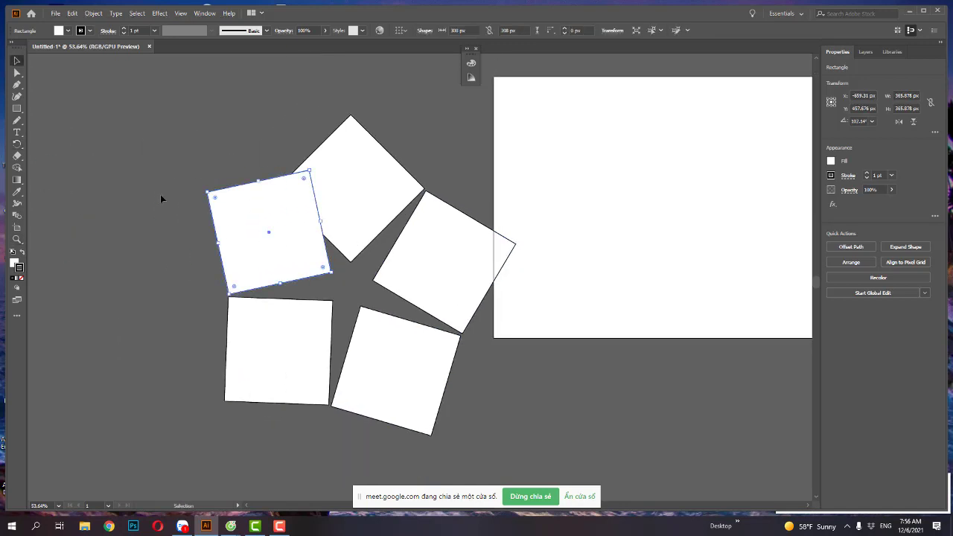
{"action": "key", "text": "Delete"}
{"action": "left_click", "coordinate": [305, 327]}
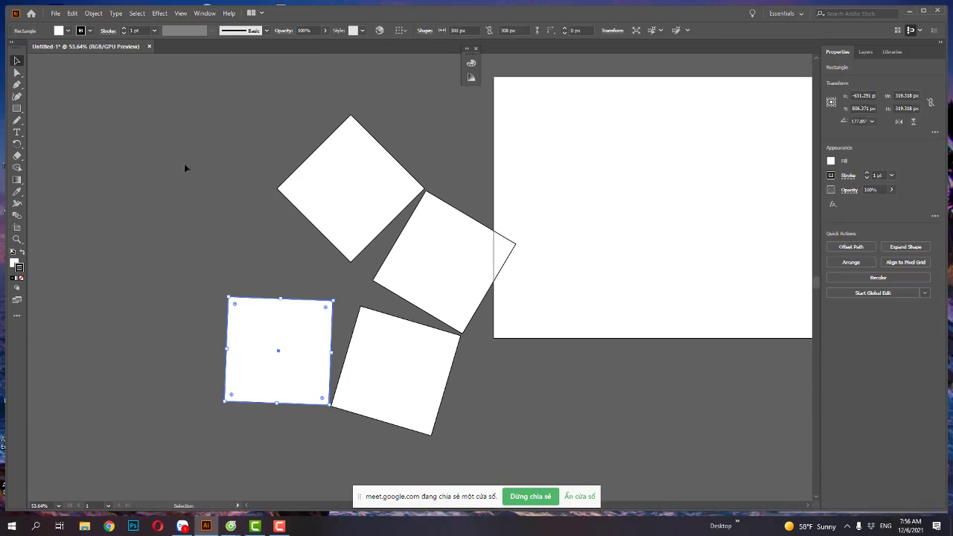
{"action": "left_click_drag", "start_coordinate": [185, 168], "coordinate": [489, 431]}
{"action": "key", "text": "Delete"}
{"action": "key", "text": "l"}
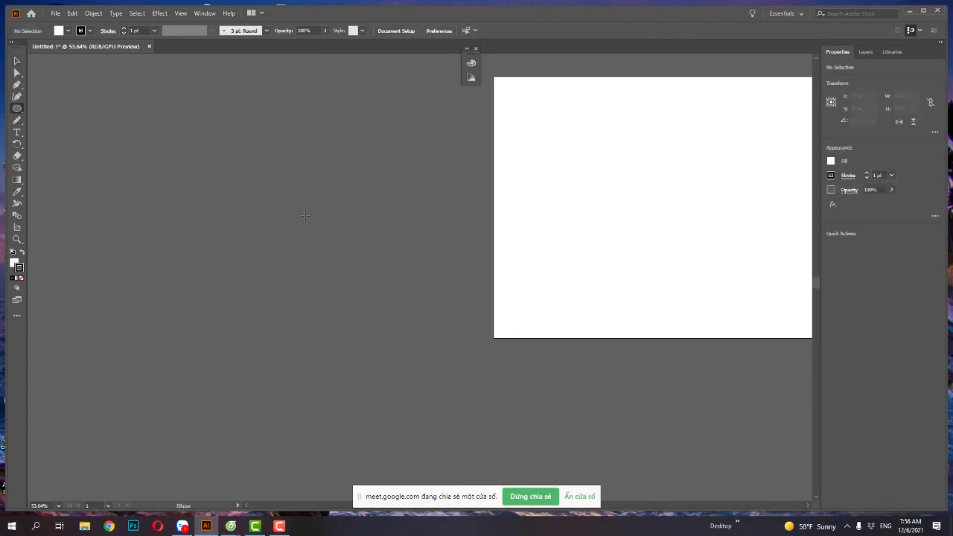
{"action": "left_click_drag", "start_coordinate": [275, 182], "coordinate": [311, 203]}
{"action": "key", "text": "z"}
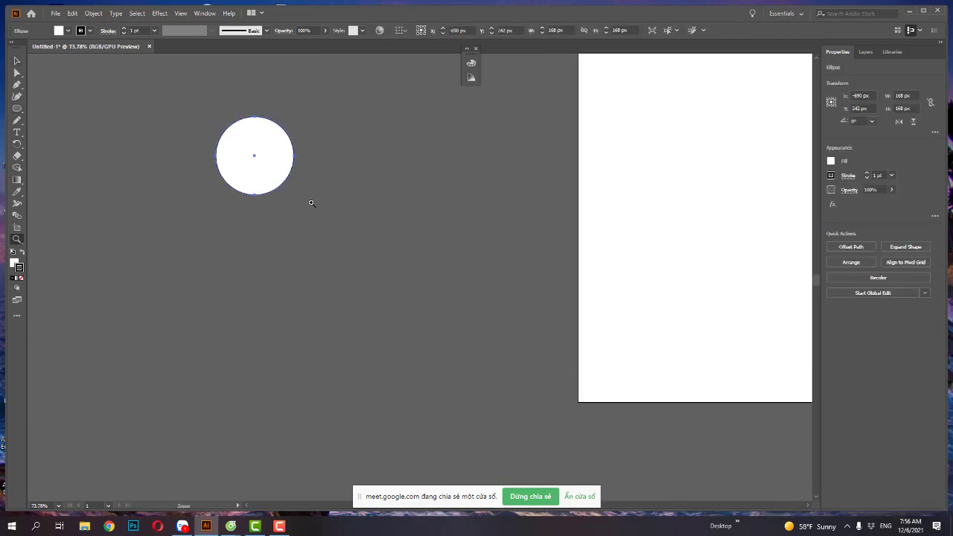
{"action": "key", "text": "r"}
{"action": "left_click", "coordinate": [255, 227]}
{"action": "left_click_drag", "start_coordinate": [270, 171], "coordinate": [320, 216]}
{"action": "key", "text": "ctrl+d"}
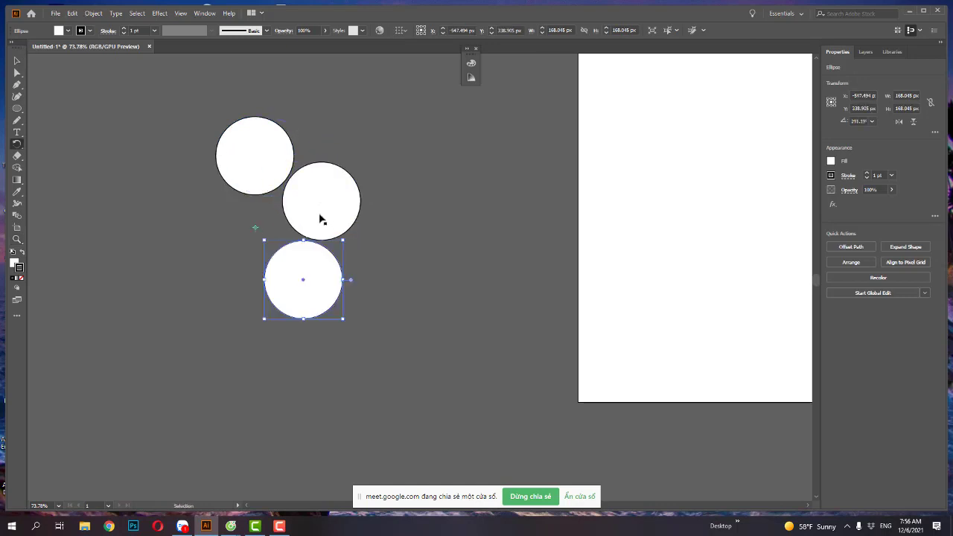
{"action": "key", "text": "ctrl+d"}
{"action": "key", "text": "ctrl+d"}
{"action": "key", "text": "ctrl+d"}
{"action": "key", "text": "Delete"}
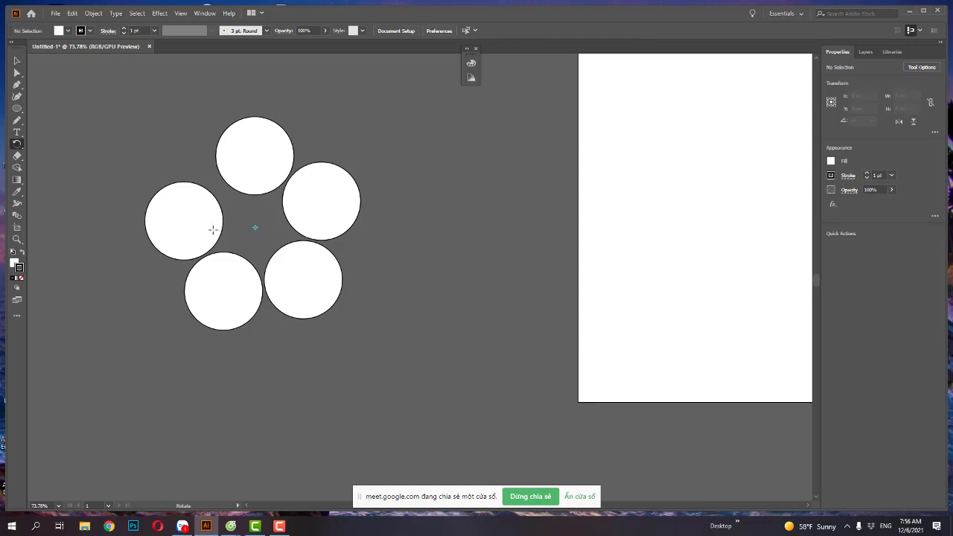
{"action": "key", "text": "v"}
{"action": "left_click", "coordinate": [192, 221]}
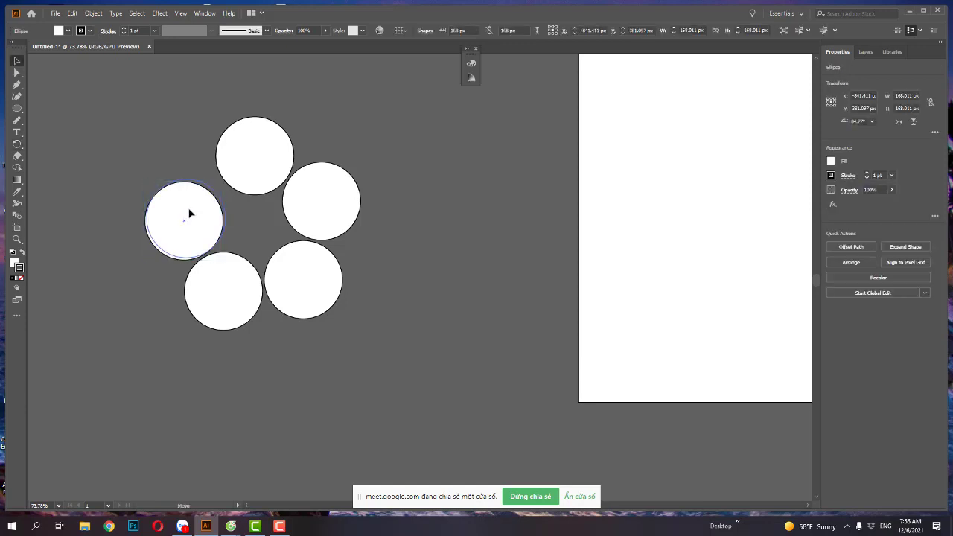
{"action": "left_click_drag", "start_coordinate": [190, 214], "coordinate": [193, 209]}
{"action": "left_click_drag", "start_coordinate": [227, 278], "coordinate": [271, 285]}
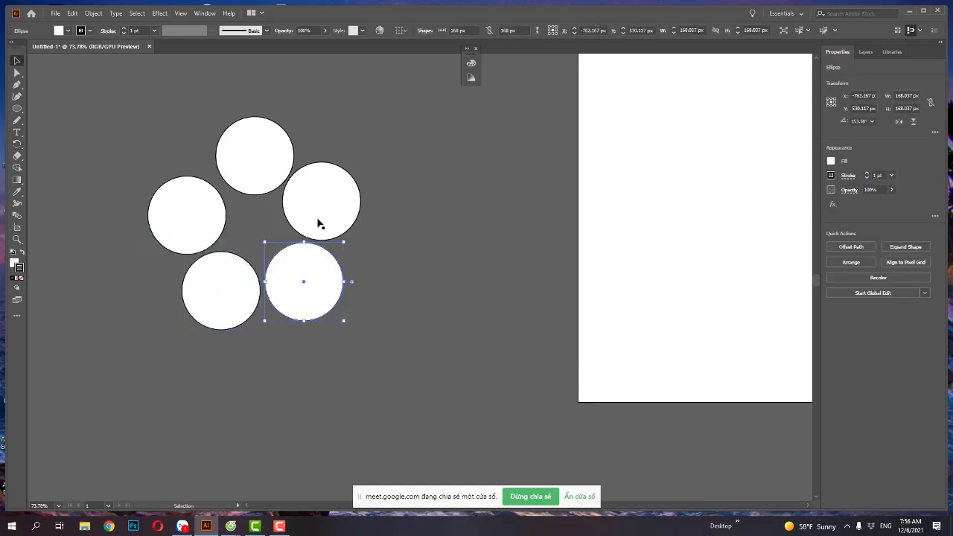
{"action": "left_click", "coordinate": [318, 223]}
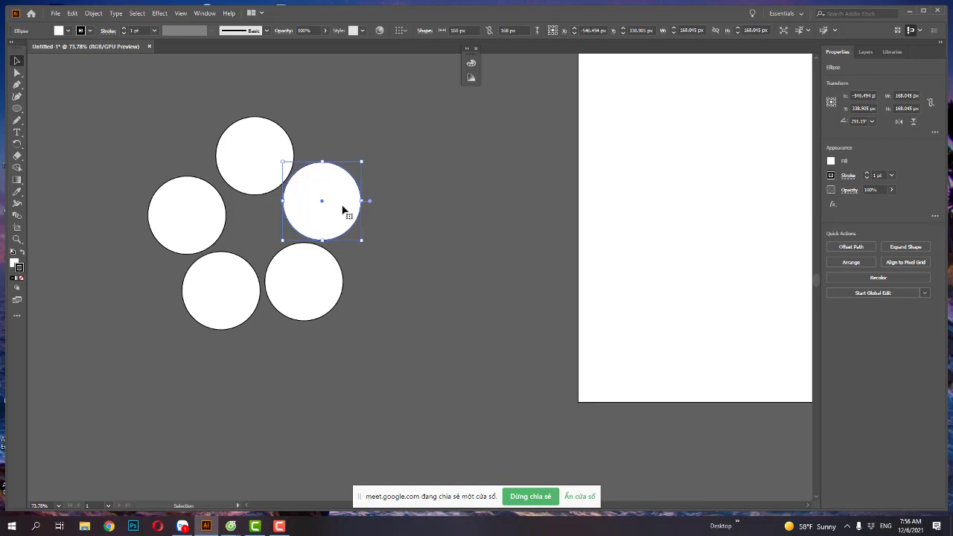
{"action": "left_click", "coordinate": [265, 227]}
{"action": "left_click", "coordinate": [337, 212]}
{"action": "left_click_drag", "start_coordinate": [340, 212], "coordinate": [283, 233]}
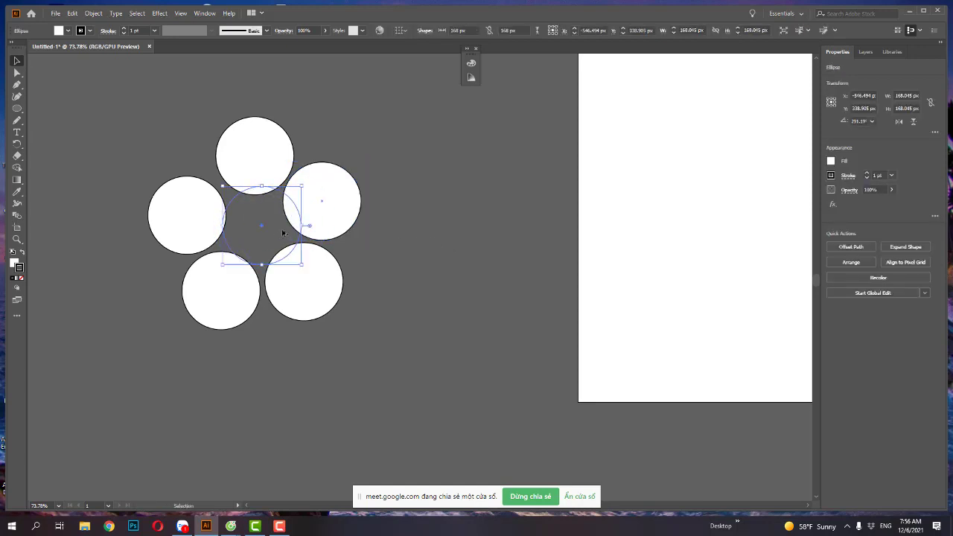
{"action": "left_click_drag", "start_coordinate": [302, 186], "coordinate": [285, 203]}
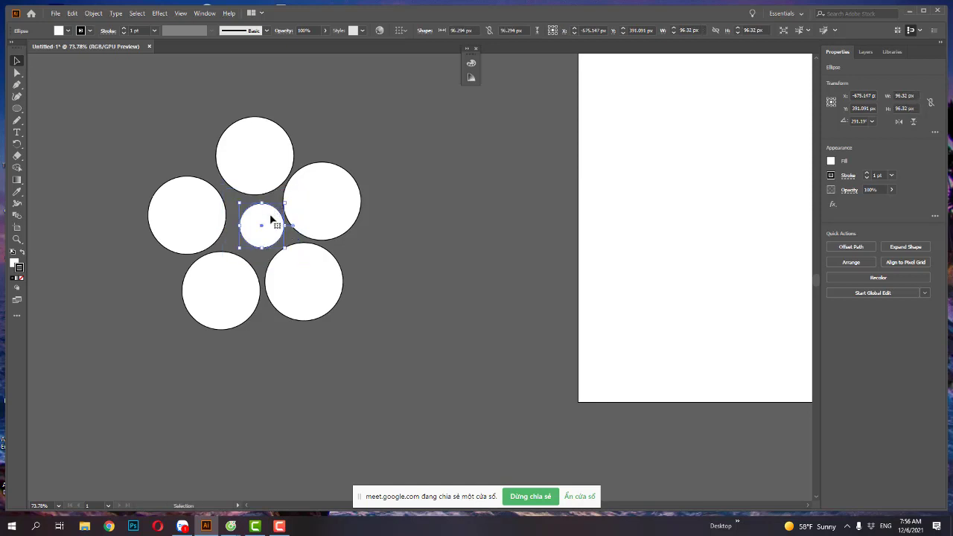
{"action": "left_click", "coordinate": [432, 239]}
{"action": "scroll", "coordinate": [474, 362], "scroll_direction": "up", "scroll_amount": 2}
{"action": "scroll", "coordinate": [474, 362], "scroll_direction": "left", "scroll_amount": 3}
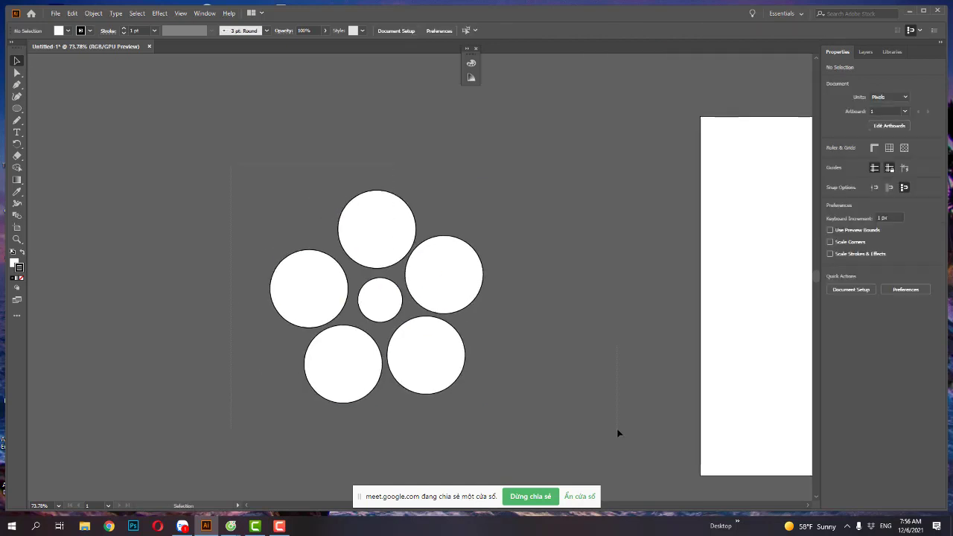
{"action": "key", "text": "ctrl+a"}
{"action": "left_click", "coordinate": [559, 319]}
{"action": "key", "text": "ctrl+a"}
{"action": "key", "text": "Delete"}
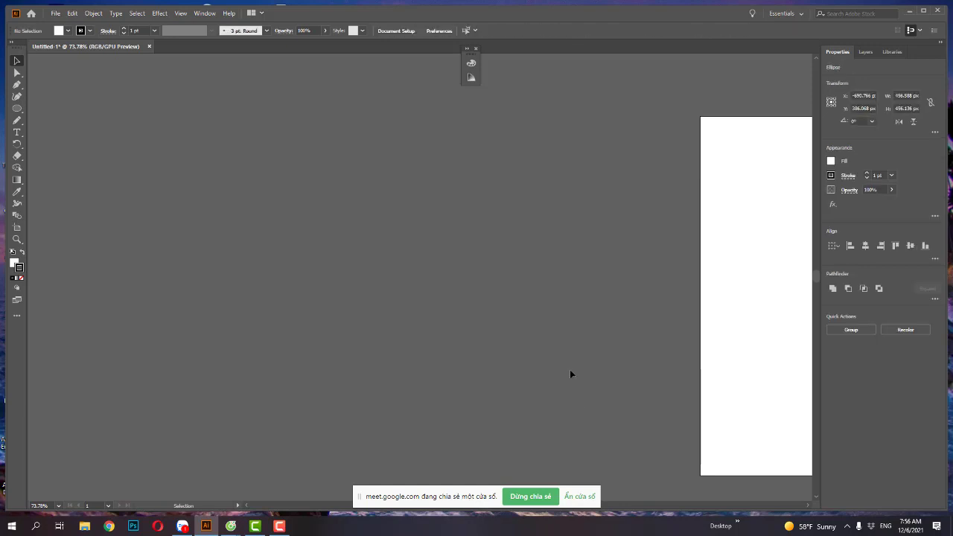
Step: Draw a 161 px square and duplicate it into a 5×3 grid with Alt-drag and Ctrl+D
{"action": "key", "text": "m"}
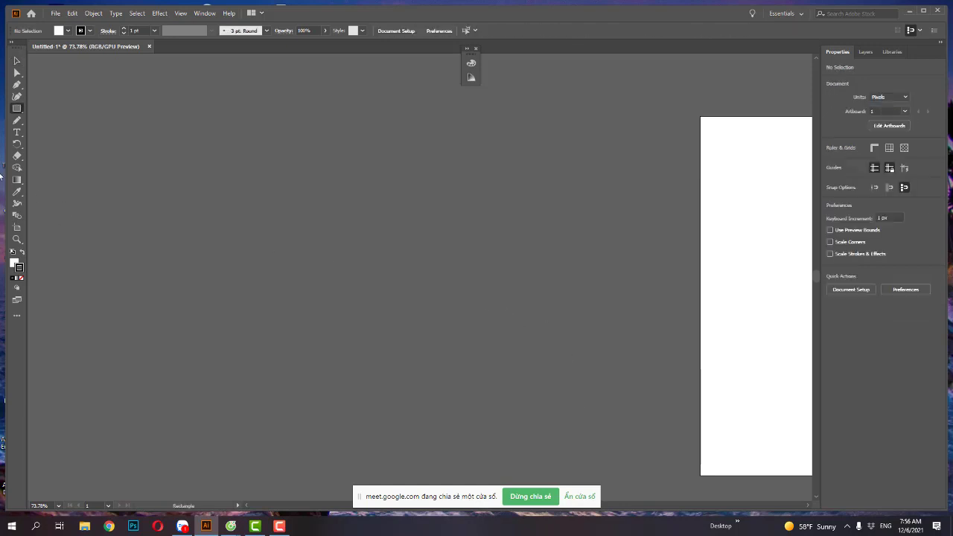
{"action": "mouse_move", "coordinate": [155, 180]}
{"action": "left_mouse_down"}
{"action": "mouse_move", "coordinate": [229, 255]}
{"action": "mouse_move", "coordinate": [311, 239]}
{"action": "mouse_move", "coordinate": [303, 243]}
{"action": "left_mouse_up"}
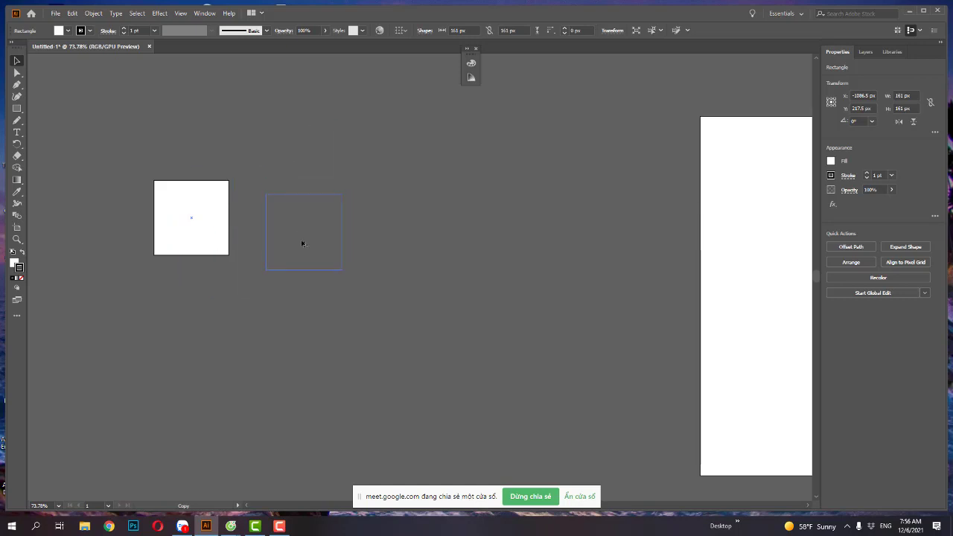
{"action": "mouse_move", "coordinate": [302, 243]}
{"action": "left_mouse_down"}
{"action": "mouse_move", "coordinate": [295, 236]}
{"action": "mouse_move", "coordinate": [289, 246]}
{"action": "left_mouse_up"}
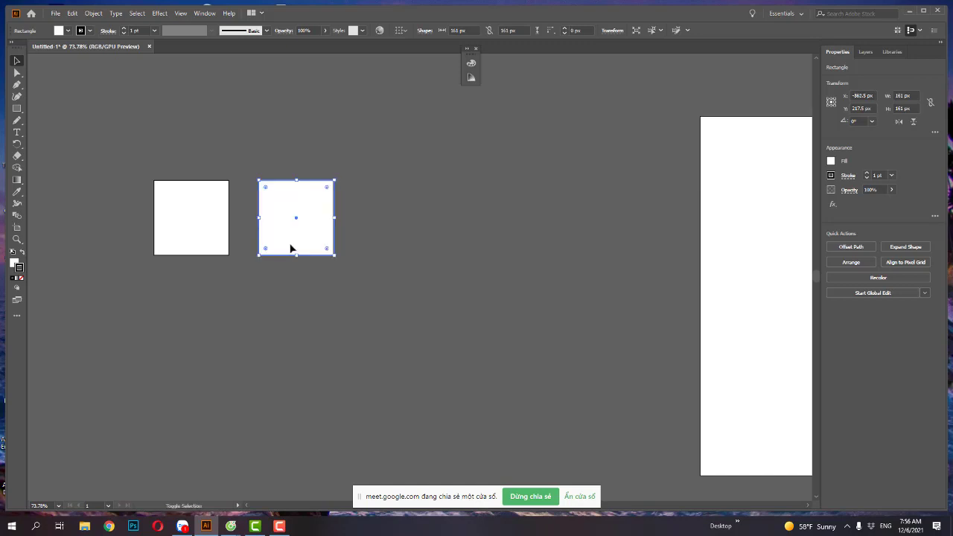
{"action": "key", "text": "a"}
{"action": "key", "text": "ctrl+d"}
{"action": "key", "text": "ctrl+d"}
{"action": "key", "text": "ctrl+d"}
{"action": "key", "text": "v"}
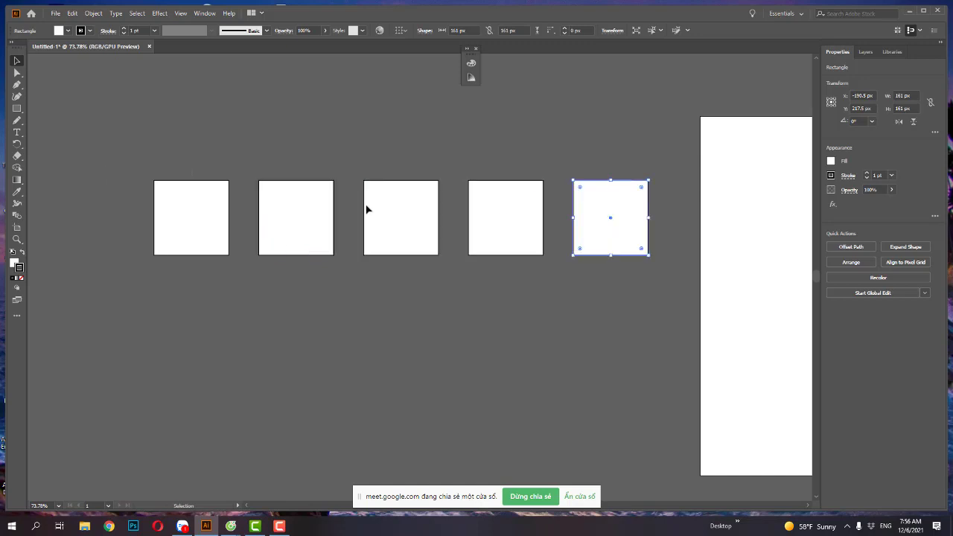
{"action": "key", "text": "ctrl+a"}
{"action": "left_click_drag", "start_coordinate": [621, 226], "coordinate": [635, 324]}
{"action": "key", "text": "a"}
{"action": "key", "text": "ctrl+d"}
Step: Select the whole grid of fifteen squares and delete it
{"action": "scroll", "coordinate": [637, 324], "scroll_direction": "down", "scroll_amount": 2}
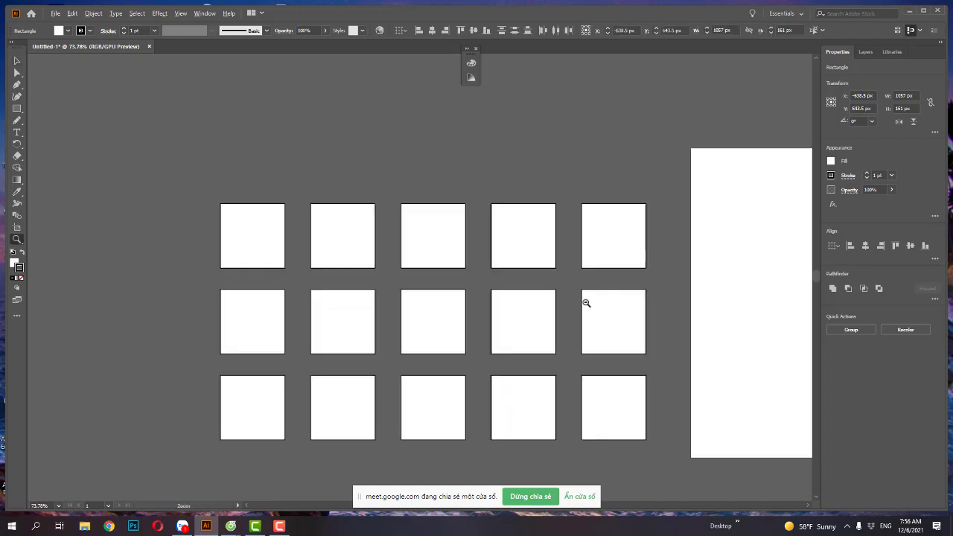
{"action": "scroll", "coordinate": [585, 305], "scroll_direction": "down", "scroll_amount": 3}
{"action": "scroll", "coordinate": [670, 293], "scroll_direction": "down", "scroll_amount": 2}
{"action": "key", "text": "v"}
{"action": "mouse_move", "coordinate": [310, 115]}
{"action": "left_mouse_down"}
{"action": "mouse_move", "coordinate": [642, 235]}
{"action": "mouse_move", "coordinate": [456, 220]}
{"action": "left_mouse_up"}
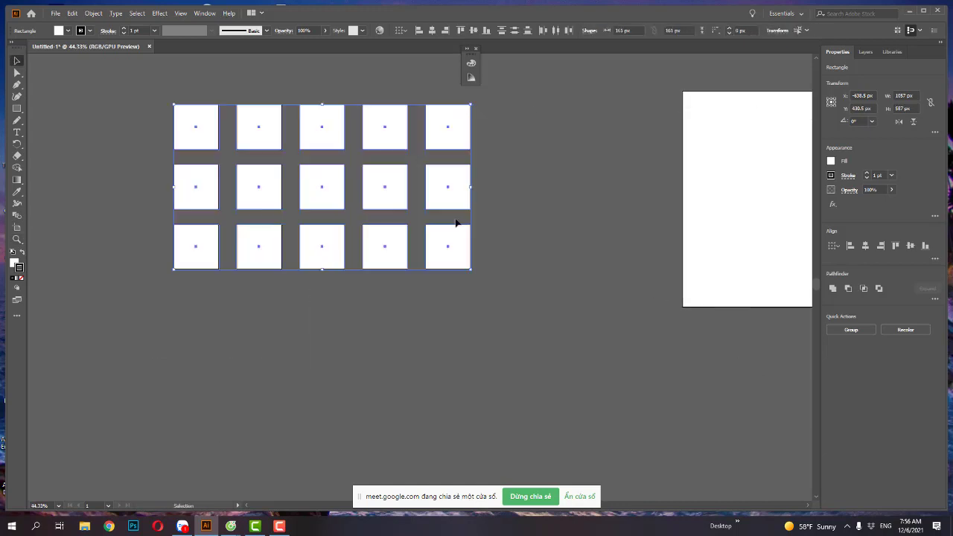
{"action": "key", "text": "Delete"}
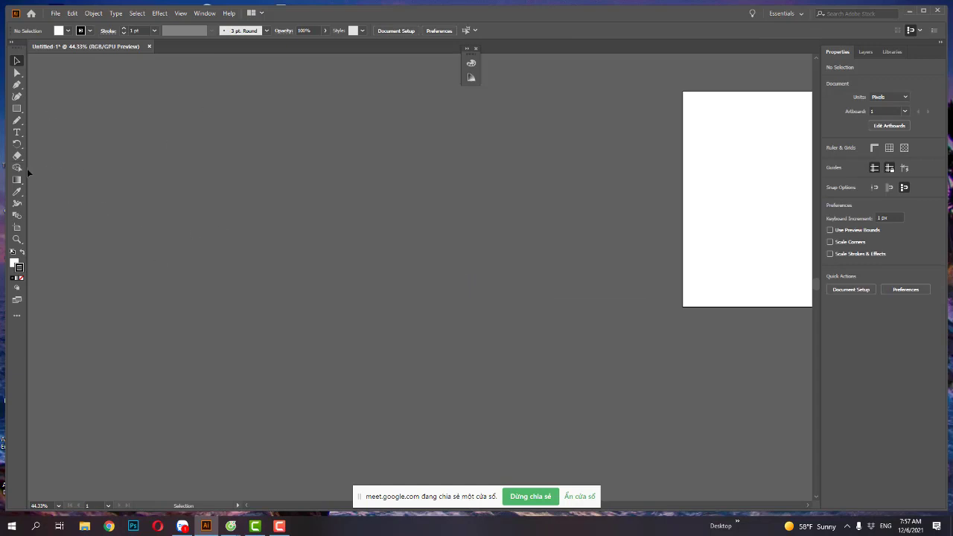
Step: Draw a new 407 px white square left of the artboard and answer the Meet join request
{"action": "left_click_drag", "start_coordinate": [377, 264], "coordinate": [502, 268]}
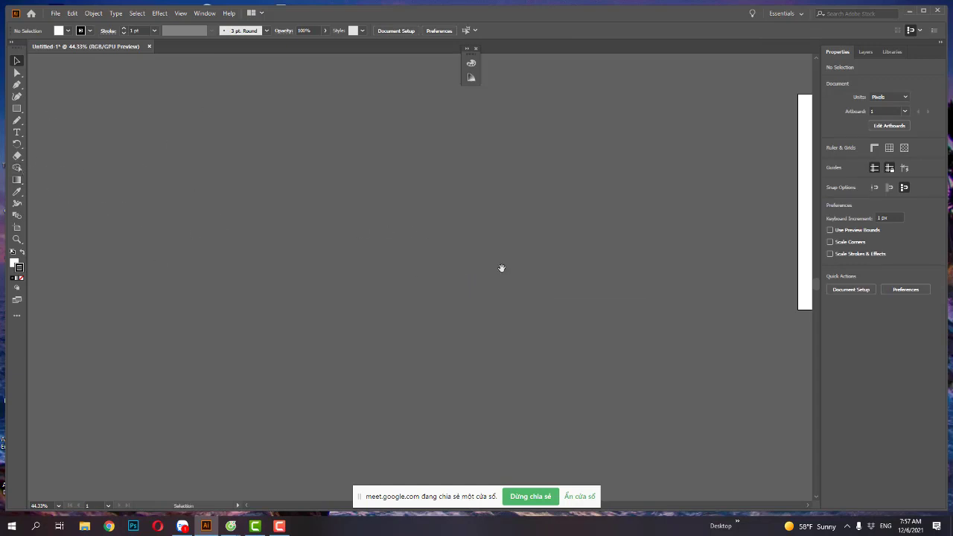
{"action": "key", "text": "m"}
{"action": "left_click_drag", "start_coordinate": [285, 189], "coordinate": [399, 304]}
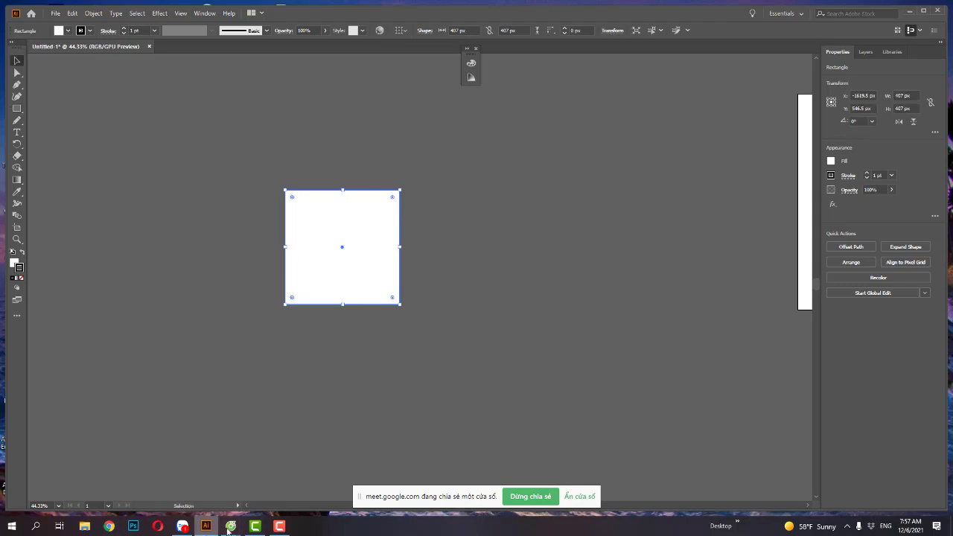
{"action": "mouse_move", "coordinate": [231, 526]}
{"action": "left_click", "coordinate": [179, 488]}
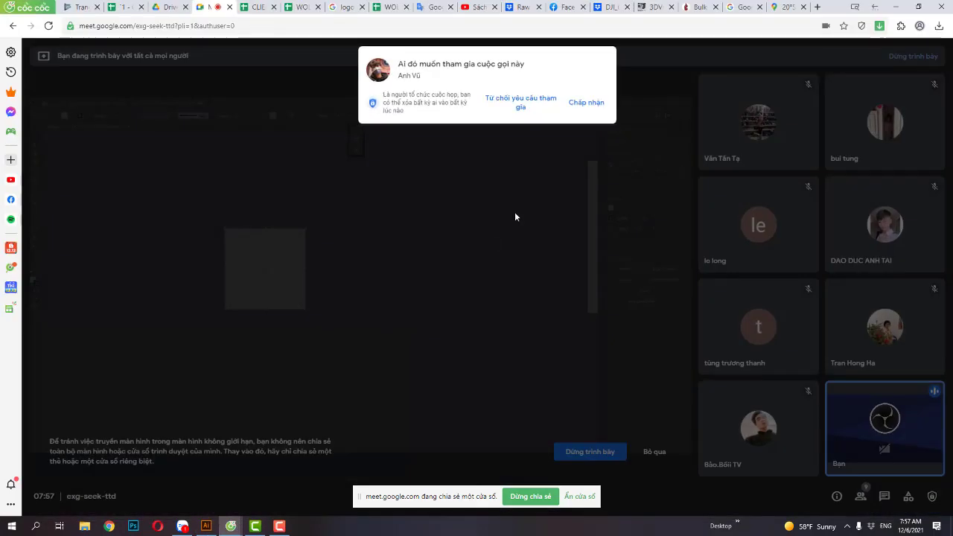
{"action": "left_click", "coordinate": [586, 102]}
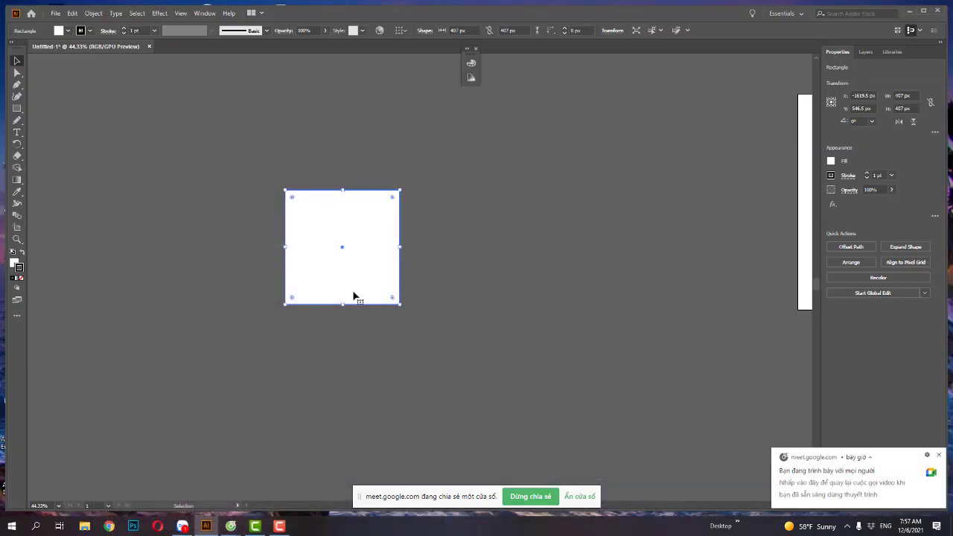
Step: Give the square a 14 pt gradient stroke
{"action": "scroll", "coordinate": [352, 296], "scroll_direction": "down", "scroll_amount": 2}
{"action": "scroll", "coordinate": [414, 270], "scroll_direction": "up", "scroll_amount": 1}
{"action": "scroll", "coordinate": [382, 306], "scroll_direction": "up", "scroll_amount": 2}
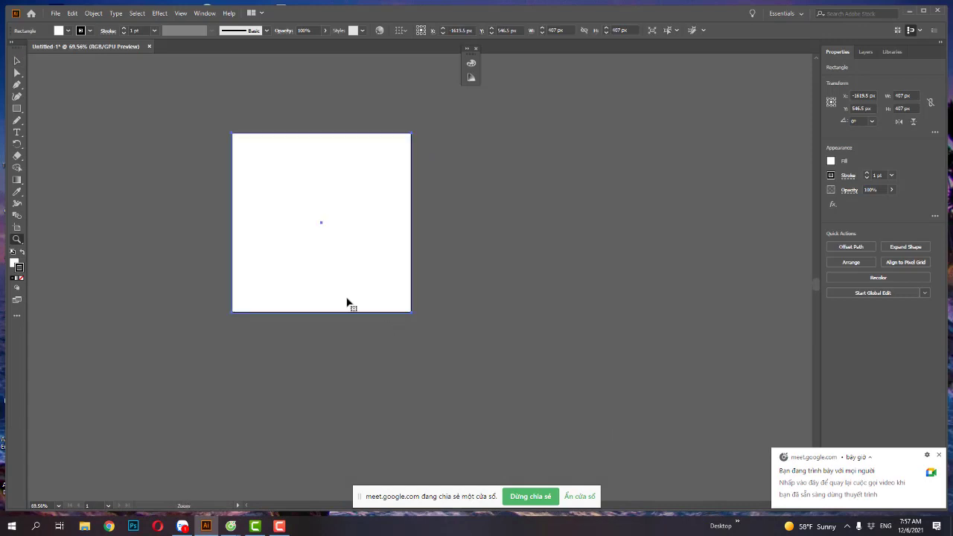
{"action": "left_click", "coordinate": [16, 180]}
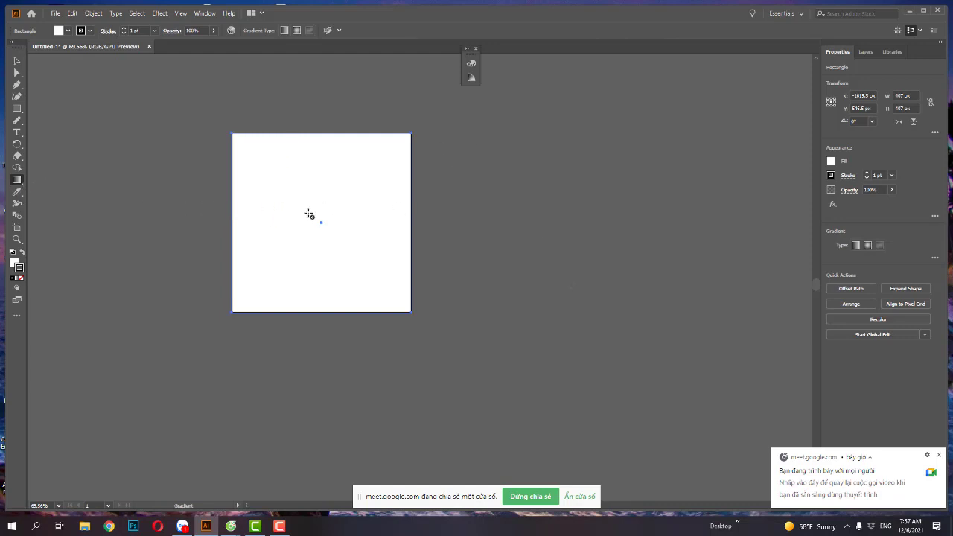
{"action": "left_click", "coordinate": [287, 31]}
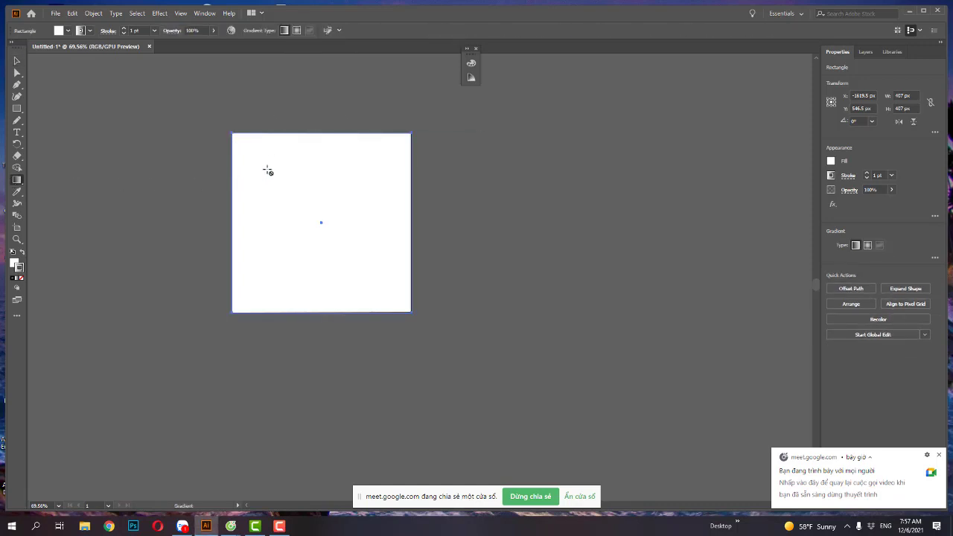
{"action": "left_click", "coordinate": [585, 499]}
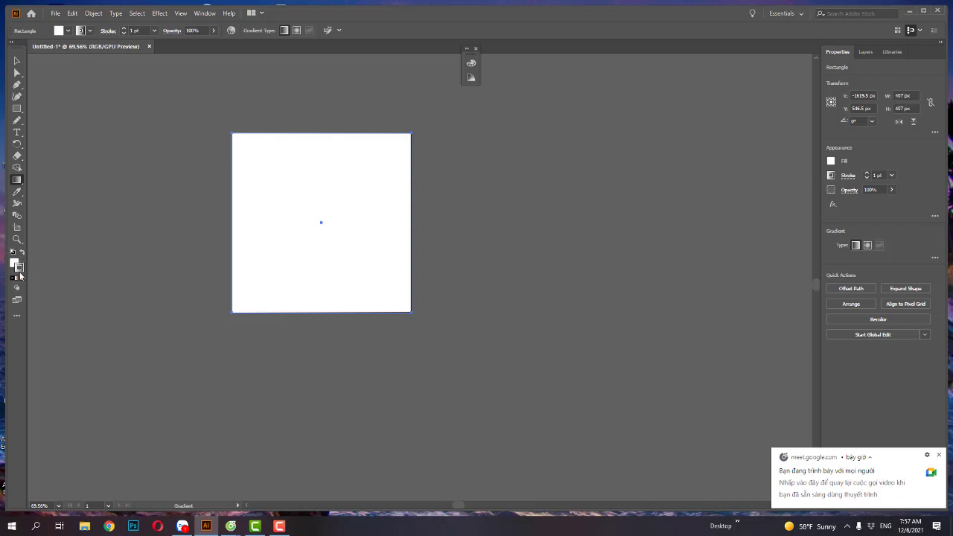
{"action": "left_click", "coordinate": [154, 30]}
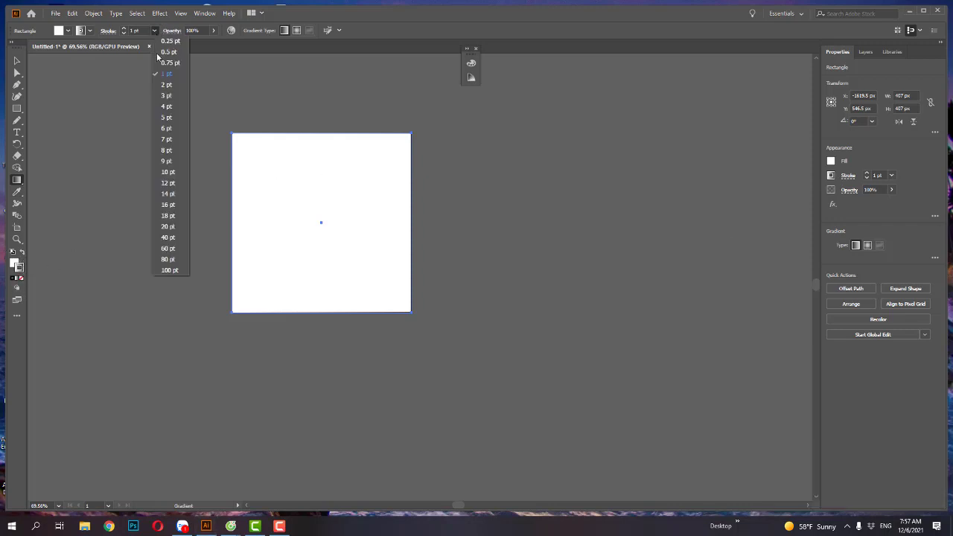
{"action": "left_click", "coordinate": [170, 198]}
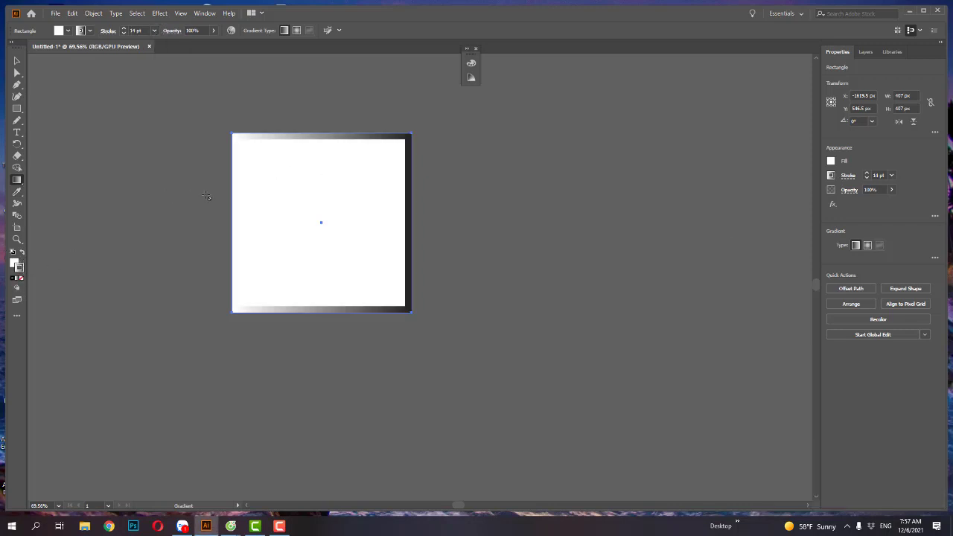
Step: Fill the square with a white-to-black linear gradient, adjust the black stop, then delete the square
{"action": "left_click", "coordinate": [17, 267]}
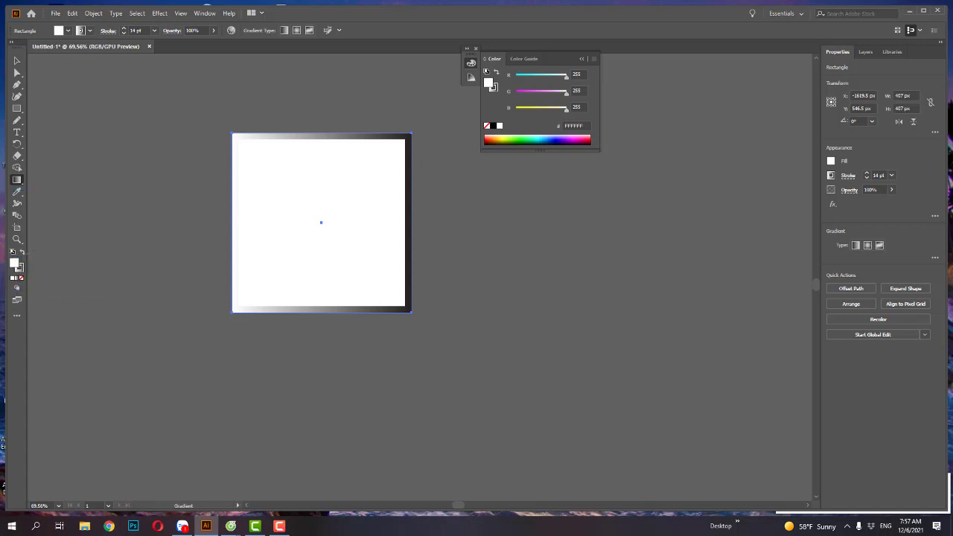
{"action": "left_click", "coordinate": [18, 182]}
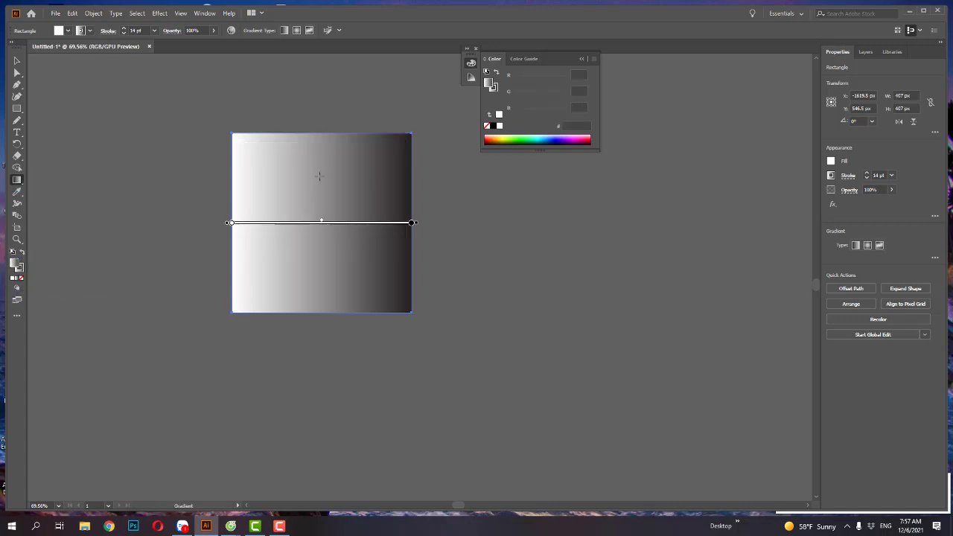
{"action": "left_click", "coordinate": [325, 223]}
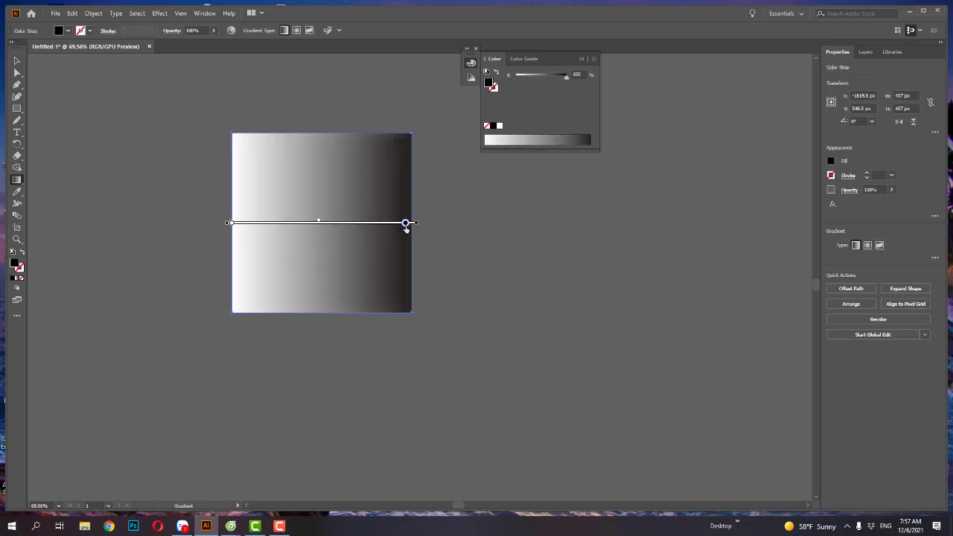
{"action": "mouse_move", "coordinate": [405, 223]}
{"action": "left_mouse_down"}
{"action": "mouse_move", "coordinate": [392, 223]}
{"action": "mouse_move", "coordinate": [411, 224]}
{"action": "left_mouse_up"}
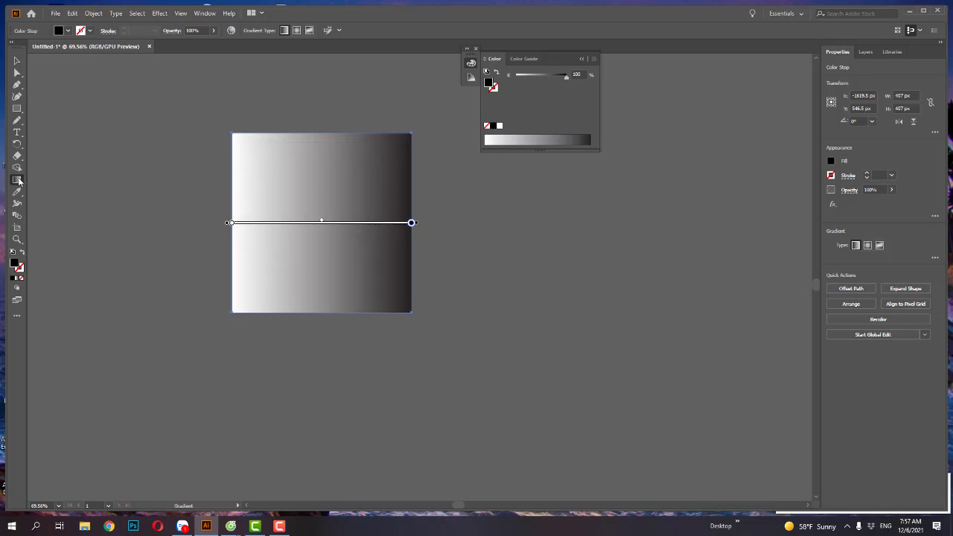
{"action": "key", "text": "ctrl+z"}
{"action": "key", "text": "Delete"}
Step: Draw a 328 px square and give it a light grey fill with the Eyedropper
{"action": "key", "text": "m"}
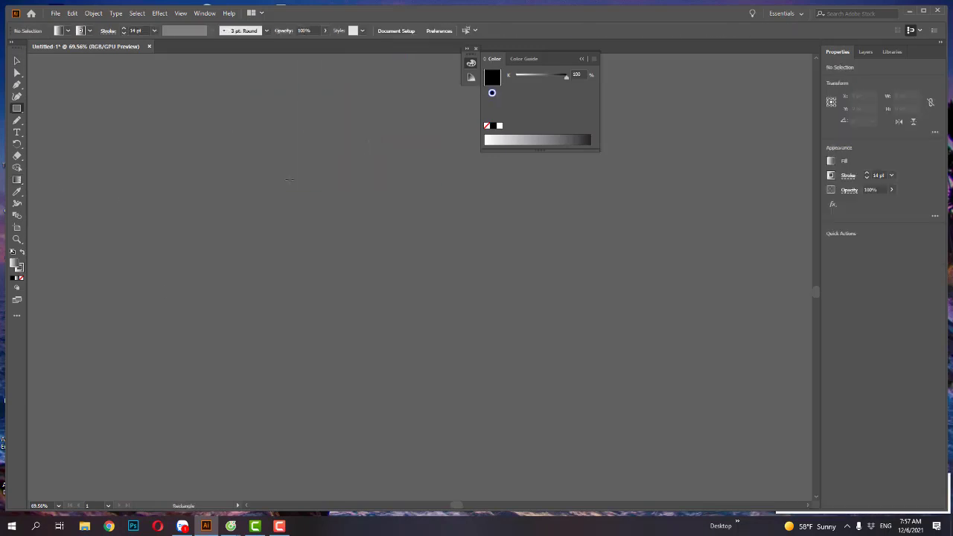
{"action": "left_click_drag", "start_coordinate": [233, 147], "coordinate": [378, 294]}
{"action": "key", "text": "v"}
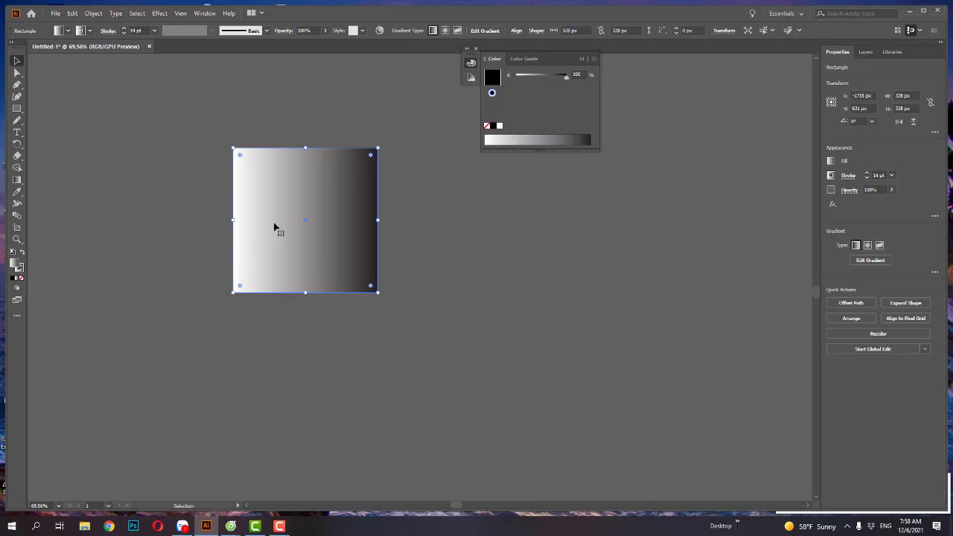
{"action": "key", "text": "i"}
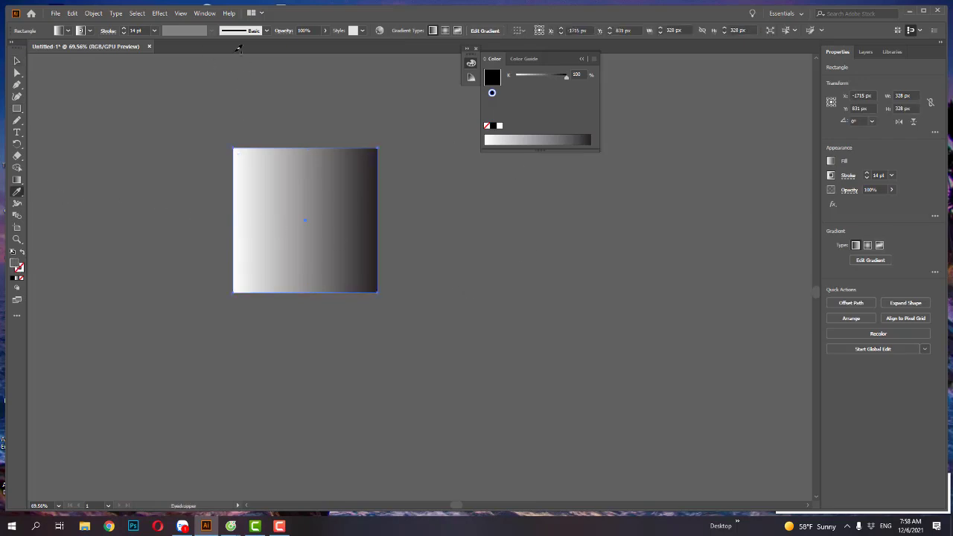
{"action": "left_click", "coordinate": [288, 203]}
{"action": "key", "text": "v"}
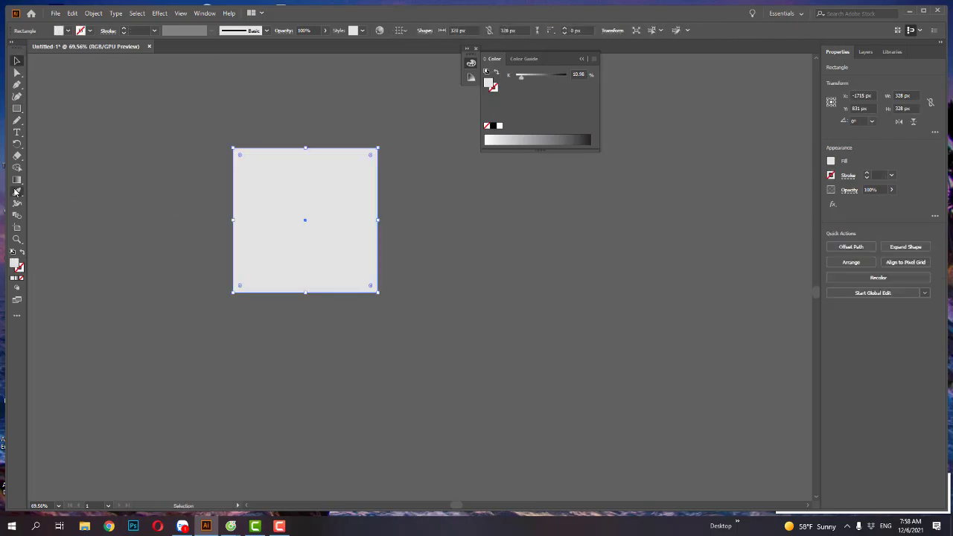
Step: Apply a white-to-grey linear gradient with the end stop at K 57%, then collapse the Color panel
{"action": "left_click", "coordinate": [18, 181]}
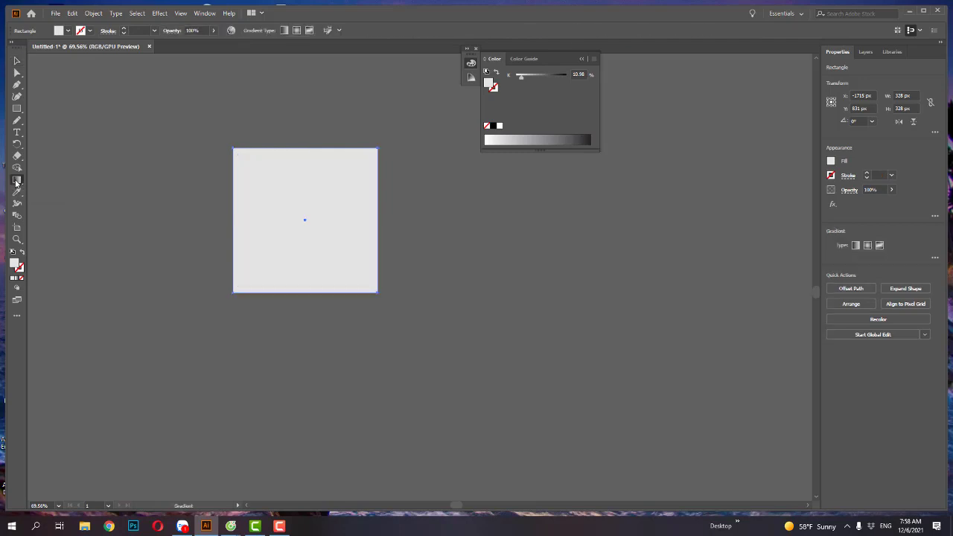
{"action": "left_click", "coordinate": [321, 195]}
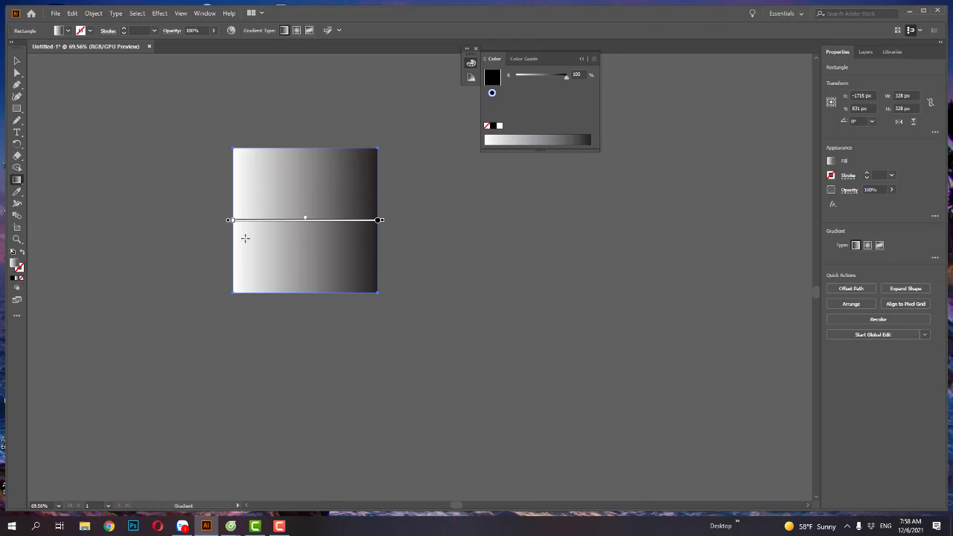
{"action": "left_click", "coordinate": [546, 137]}
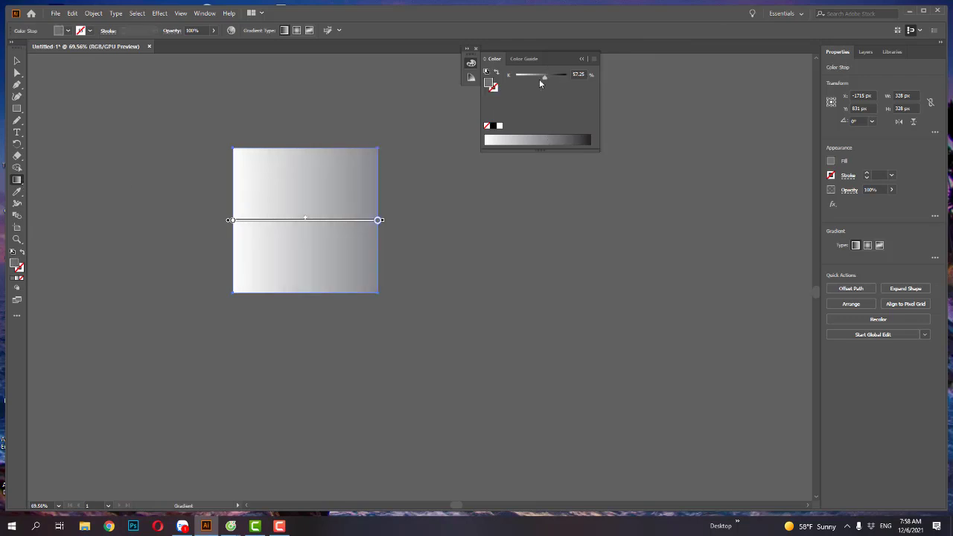
{"action": "left_click", "coordinate": [593, 58]}
{"action": "left_click", "coordinate": [623, 65]}
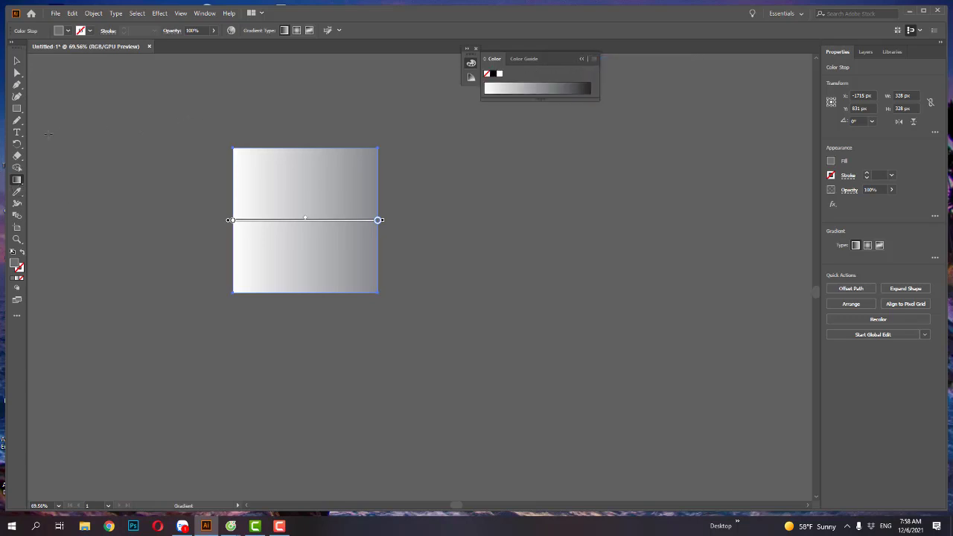
{"action": "left_click", "coordinate": [592, 59]}
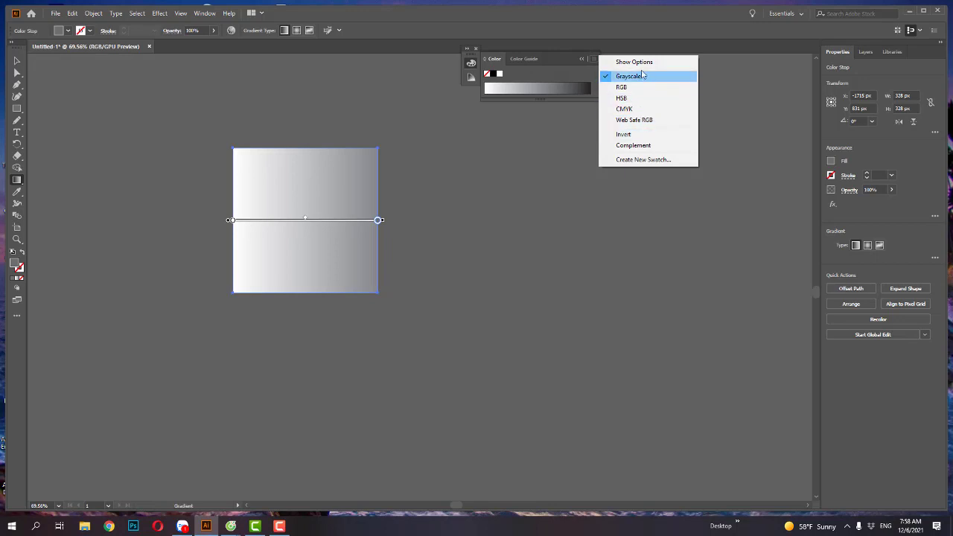
{"action": "double_click", "coordinate": [585, 59]}
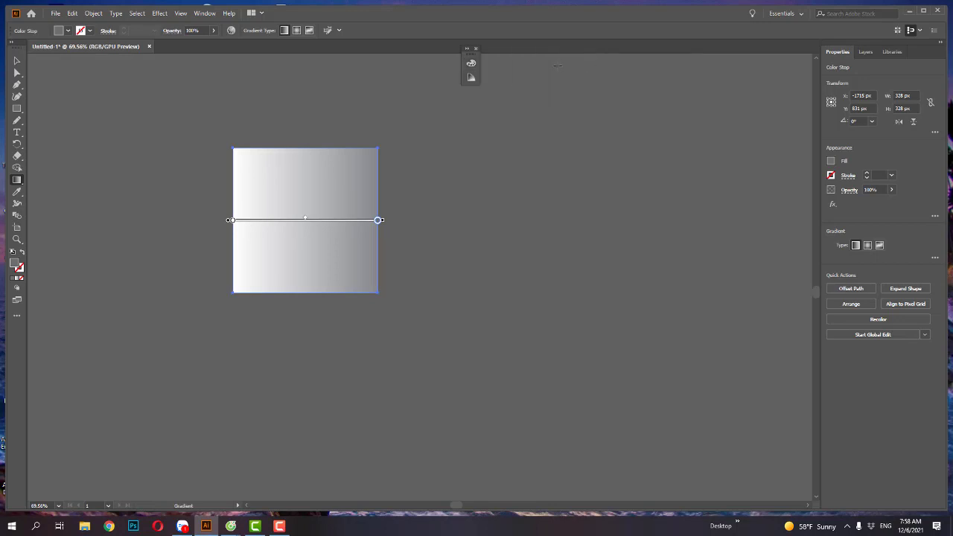
Step: In the Gradient panel, move the white stop inward and add a new stop at the left end
{"action": "double_click", "coordinate": [16, 179]}
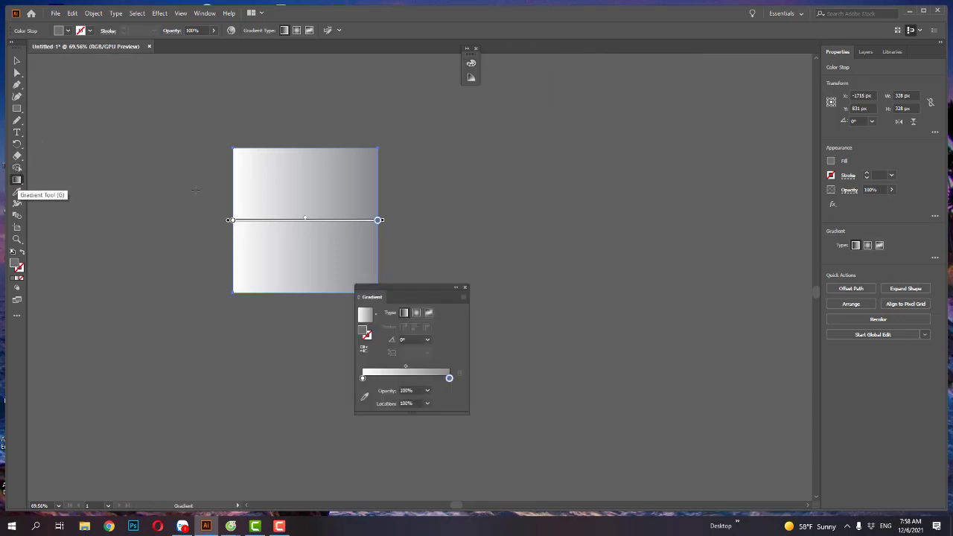
{"action": "left_click_drag", "start_coordinate": [417, 295], "coordinate": [484, 131]}
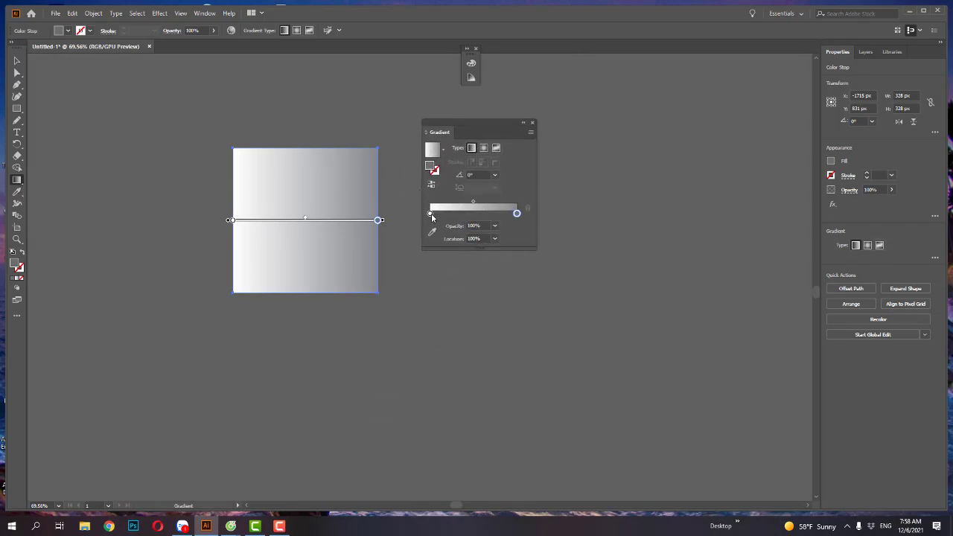
{"action": "left_click_drag", "start_coordinate": [431, 214], "coordinate": [468, 214]}
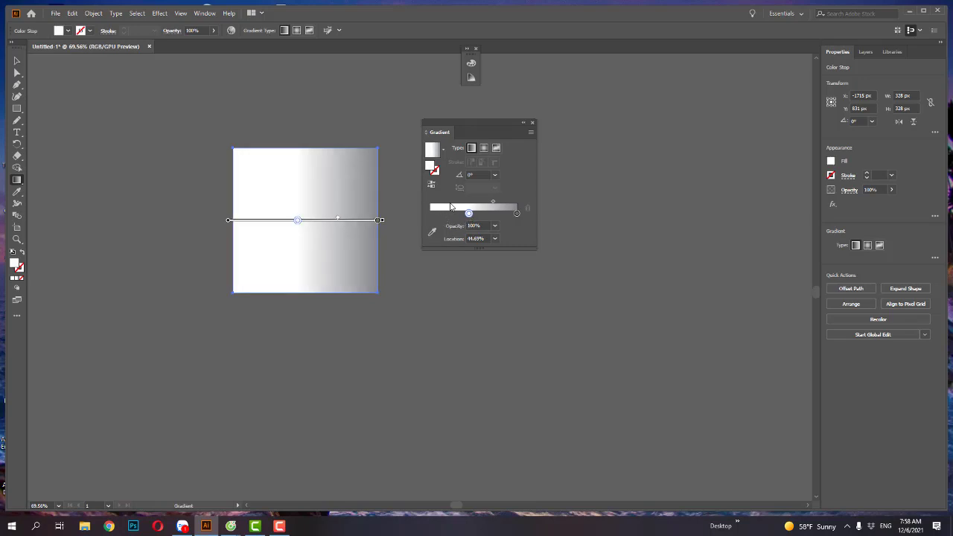
{"action": "left_click", "coordinate": [437, 215]}
{"action": "left_click_drag", "start_coordinate": [244, 222], "coordinate": [232, 221]}
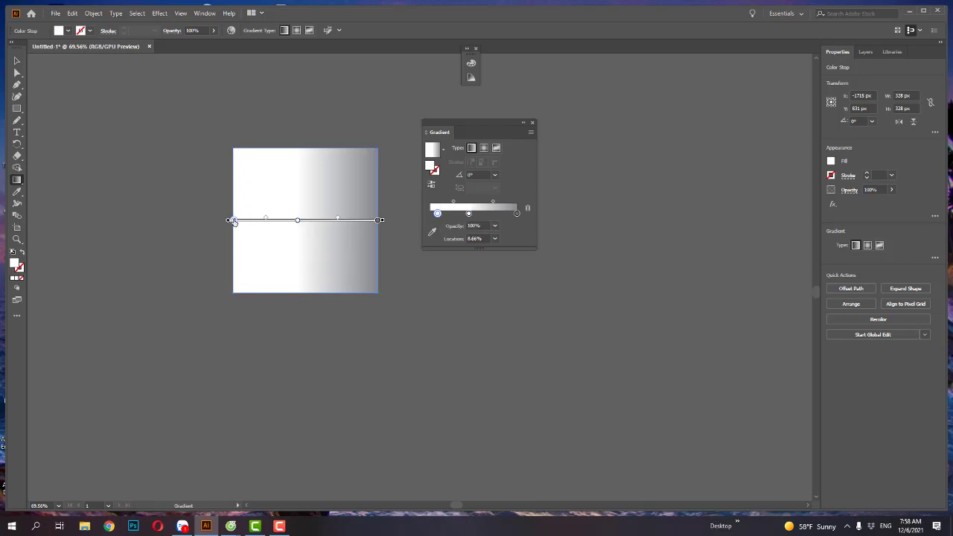
Step: Set the left stop to a yellow-orange CMYK colour by raising Y and M
{"action": "double_click", "coordinate": [431, 214]}
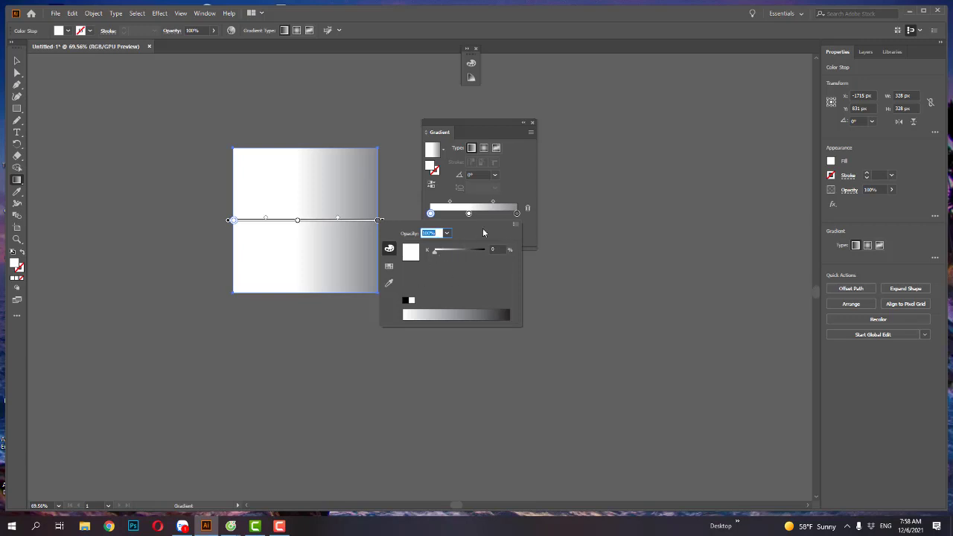
{"action": "left_click", "coordinate": [514, 224]}
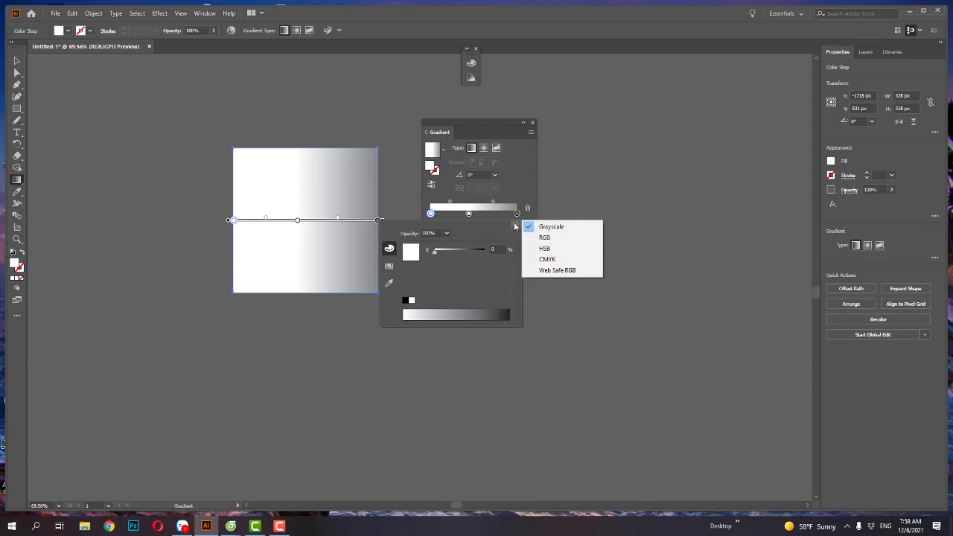
{"action": "left_click", "coordinate": [548, 259]}
{"action": "mouse_move", "coordinate": [435, 278]}
{"action": "left_mouse_down"}
{"action": "mouse_move", "coordinate": [483, 275]}
{"action": "mouse_move", "coordinate": [448, 266]}
{"action": "left_mouse_up"}
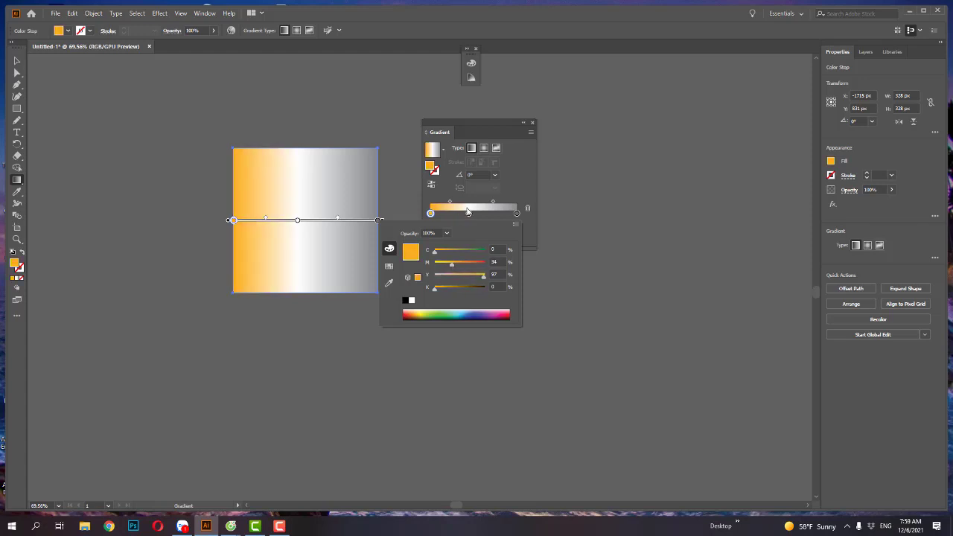
{"action": "left_click", "coordinate": [468, 216]}
{"action": "left_click", "coordinate": [441, 215]}
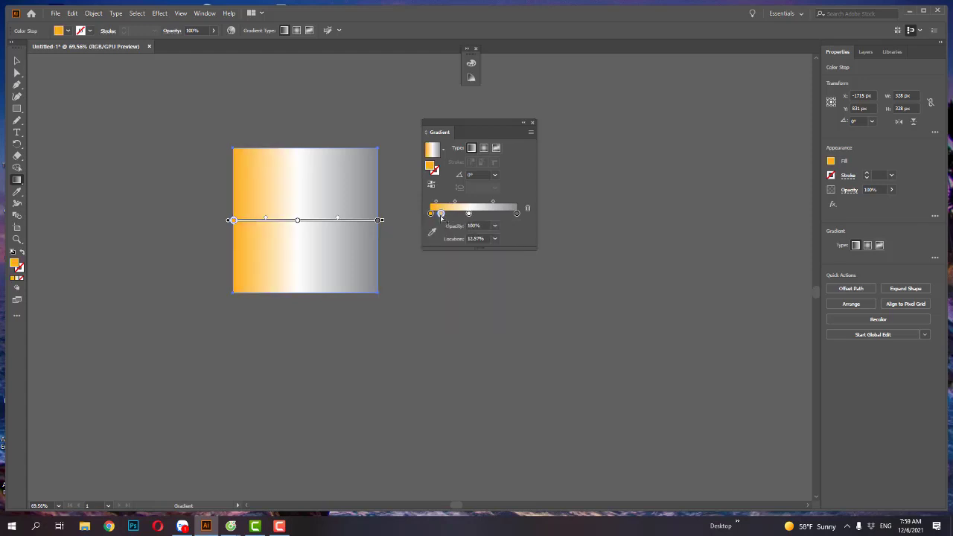
Step: Add orange gradient stops, drag off an extra middle stop, and reposition the rest into orange and pale bands
{"action": "mouse_move", "coordinate": [440, 214]}
{"action": "left_mouse_down"}
{"action": "mouse_move", "coordinate": [516, 213]}
{"action": "mouse_move", "coordinate": [471, 214]}
{"action": "mouse_move", "coordinate": [440, 241]}
{"action": "mouse_move", "coordinate": [457, 214]}
{"action": "left_mouse_up"}
{"action": "left_click", "coordinate": [430, 214]}
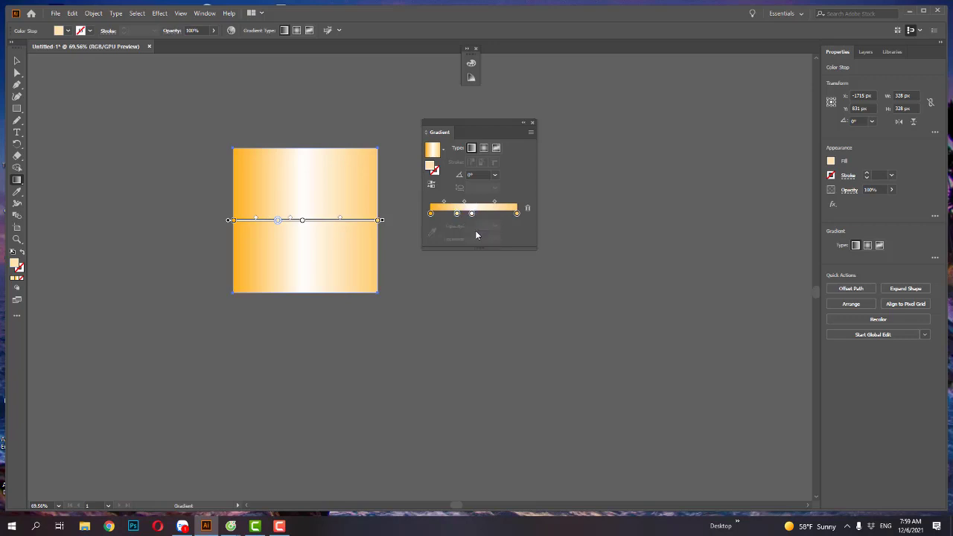
{"action": "left_click", "coordinate": [471, 221]}
{"action": "mouse_move", "coordinate": [472, 215]}
{"action": "left_mouse_down"}
{"action": "mouse_move", "coordinate": [472, 244]}
{"action": "mouse_move", "coordinate": [474, 215]}
{"action": "left_mouse_up"}
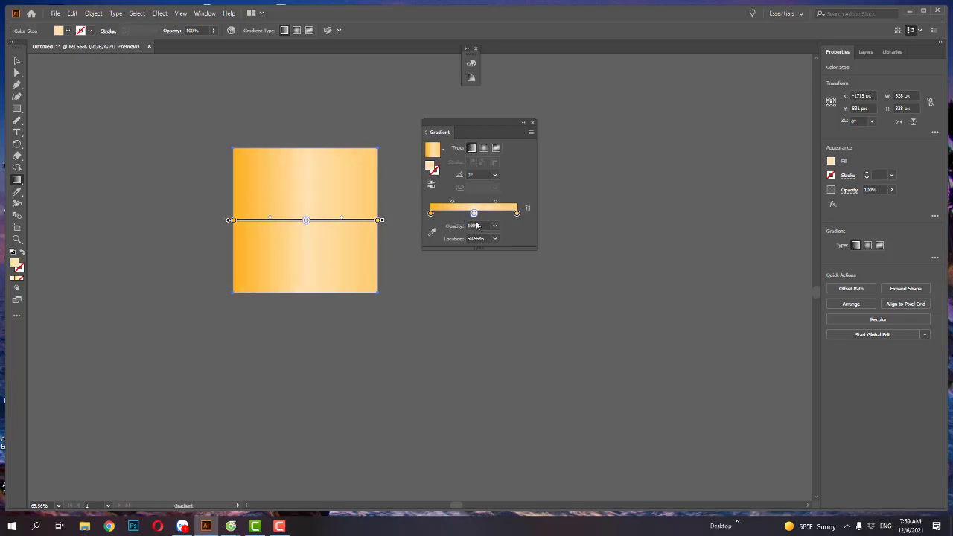
{"action": "left_click", "coordinate": [431, 214]}
{"action": "mouse_move", "coordinate": [435, 215]}
{"action": "left_mouse_down"}
{"action": "mouse_move", "coordinate": [458, 216]}
{"action": "mouse_move", "coordinate": [446, 216]}
{"action": "left_mouse_up"}
{"action": "left_click", "coordinate": [473, 213]}
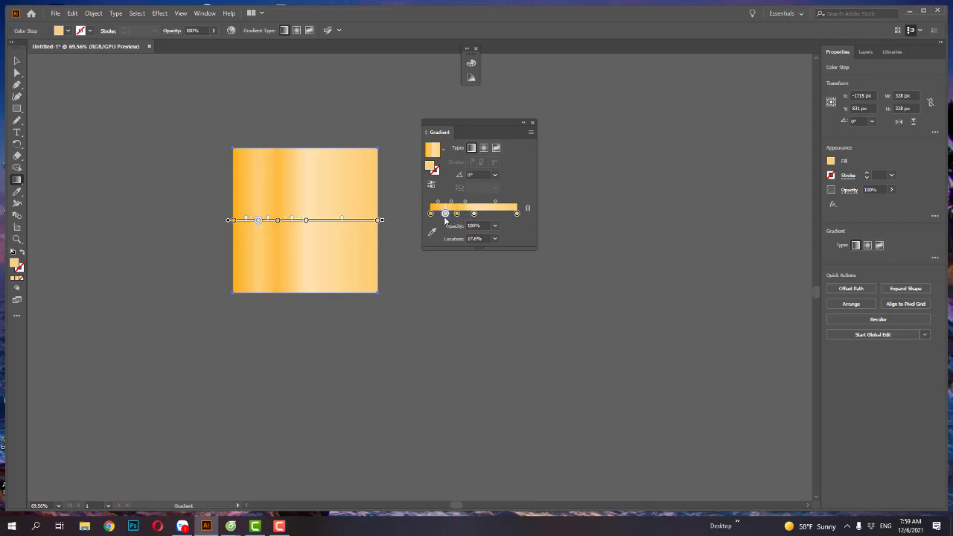
{"action": "mouse_move", "coordinate": [258, 220]}
{"action": "left_mouse_down"}
{"action": "mouse_move", "coordinate": [286, 220]}
{"action": "mouse_move", "coordinate": [265, 220]}
{"action": "left_mouse_up"}
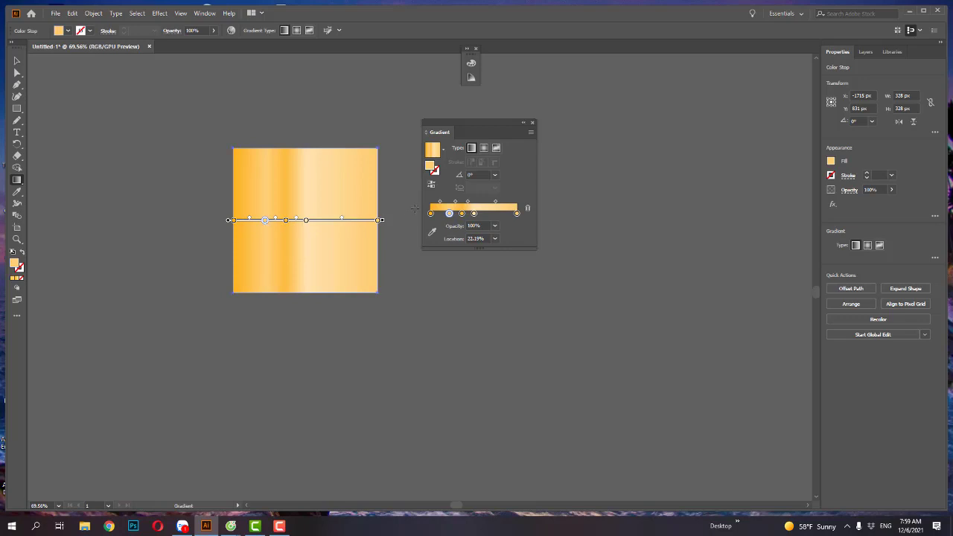
{"action": "left_click", "coordinate": [430, 214]}
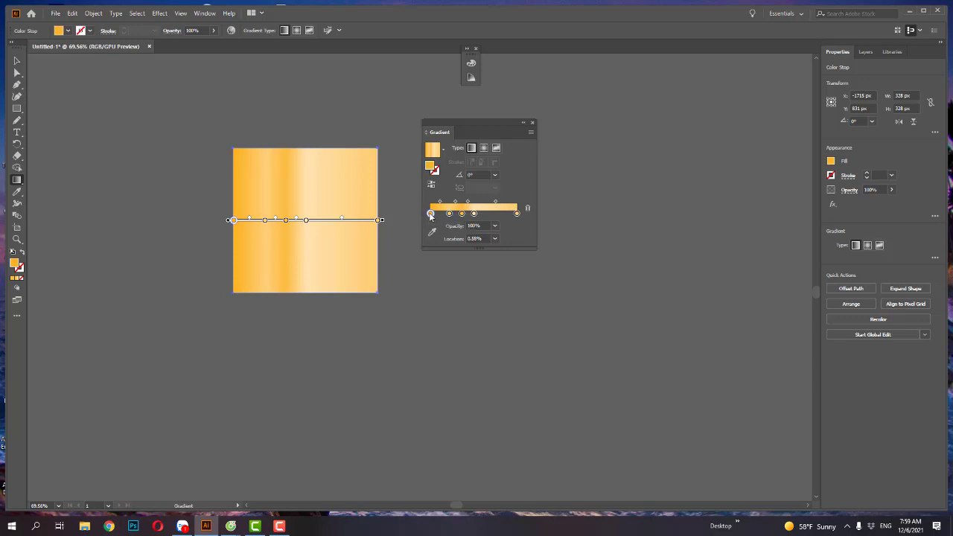
Step: Set the left end stop to deeper orange FC931F and the right end stop to pale orange FDC06D
{"action": "double_click", "coordinate": [431, 214]}
{"action": "left_click_drag", "start_coordinate": [469, 268], "coordinate": [457, 269]}
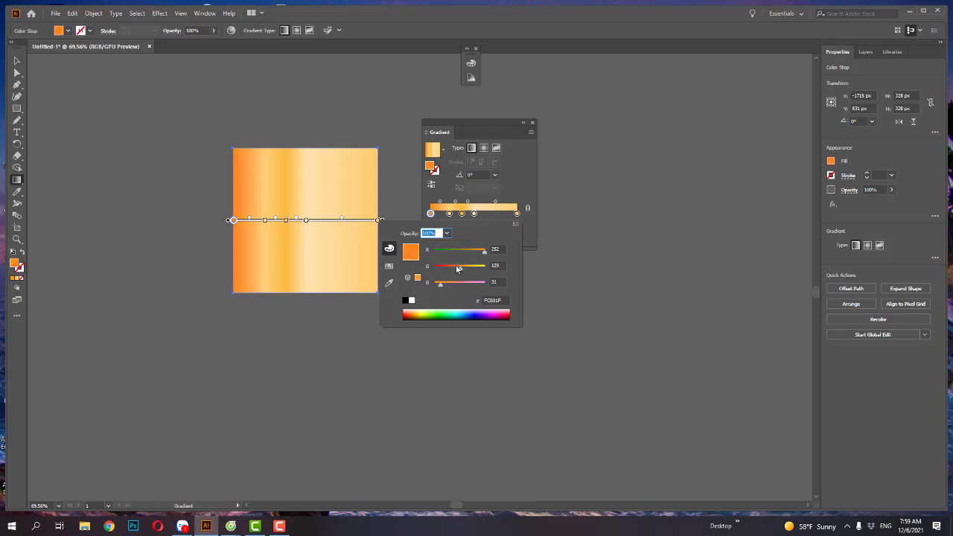
{"action": "left_click", "coordinate": [517, 215]}
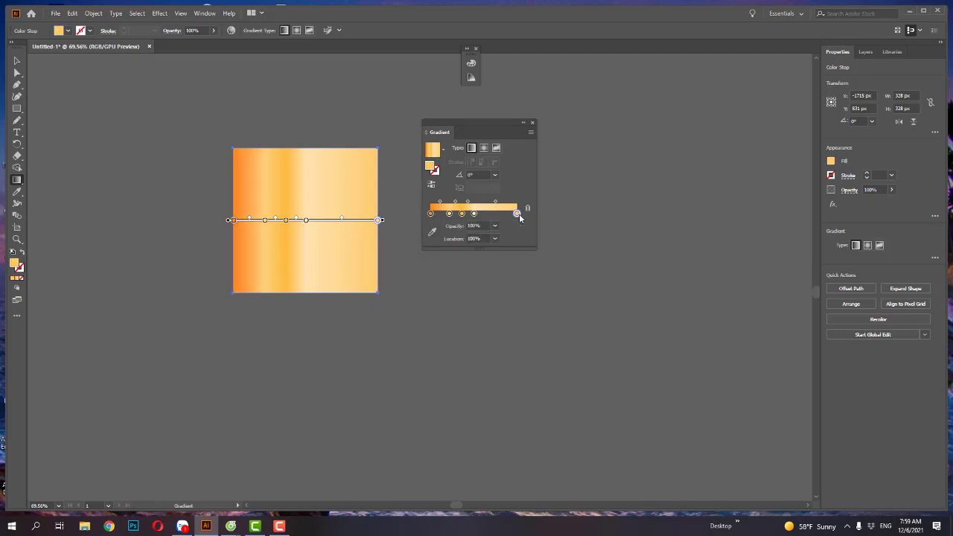
{"action": "double_click", "coordinate": [517, 214]}
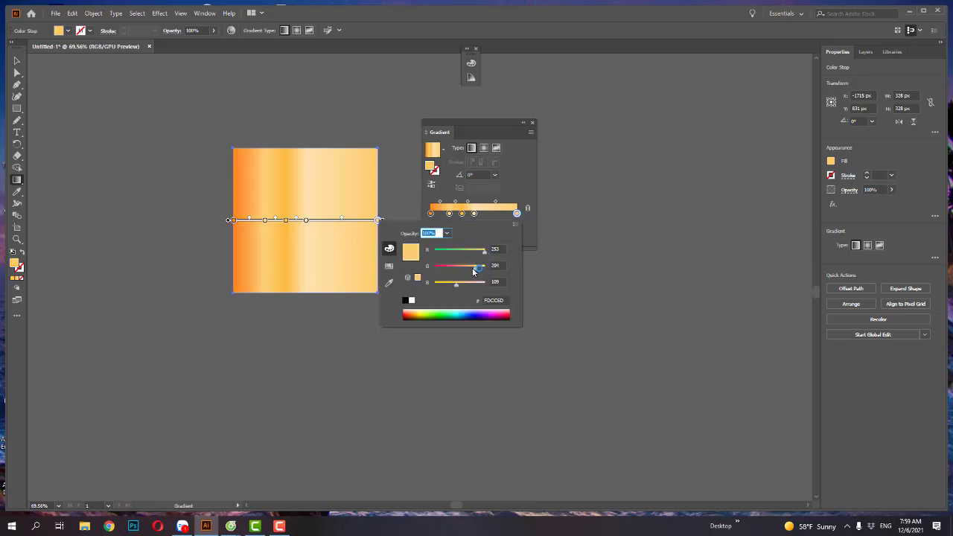
{"action": "left_click_drag", "start_coordinate": [478, 267], "coordinate": [471, 269]}
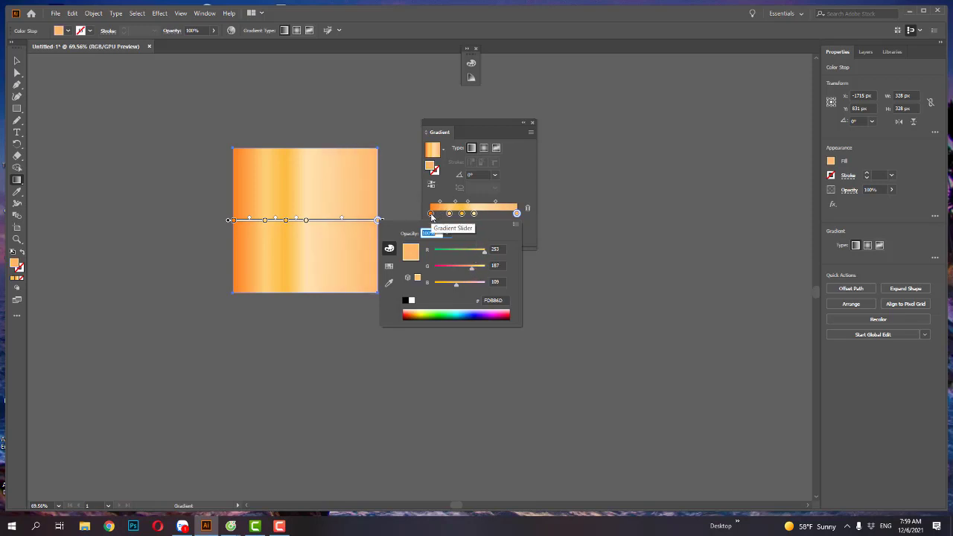
{"action": "key", "text": "Escape"}
Step: Rearrange the gradient stops, moving the pale middle stop to about 43%, then close the Gradient panel
{"action": "mouse_move", "coordinate": [436, 216]}
{"action": "left_mouse_down"}
{"action": "mouse_move", "coordinate": [504, 214]}
{"action": "mouse_move", "coordinate": [475, 215]}
{"action": "left_mouse_up"}
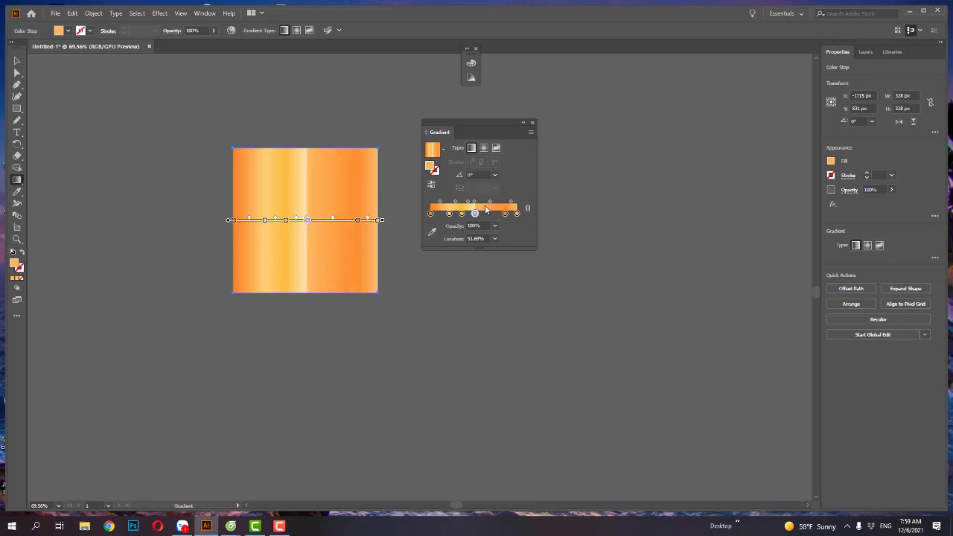
{"action": "left_click", "coordinate": [494, 214]}
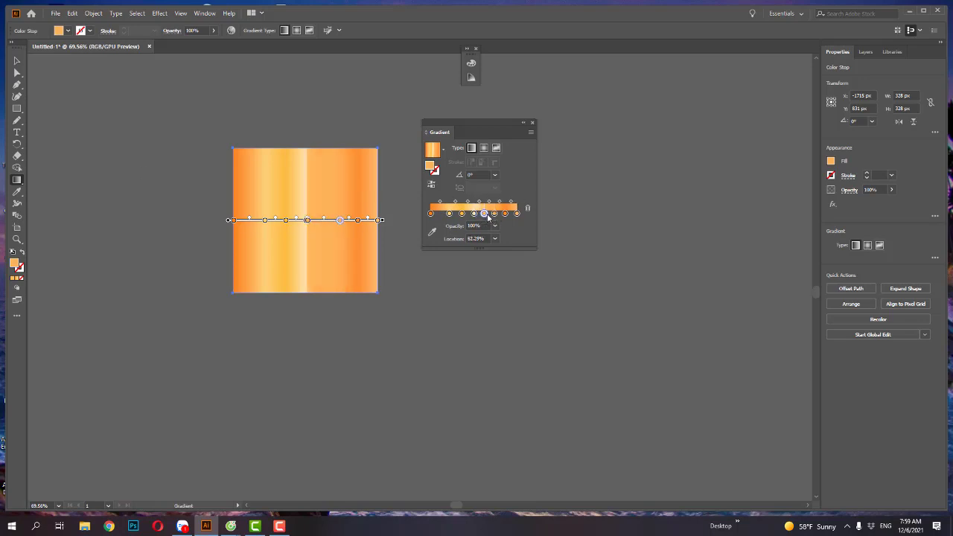
{"action": "left_click_drag", "start_coordinate": [487, 215], "coordinate": [486, 214]}
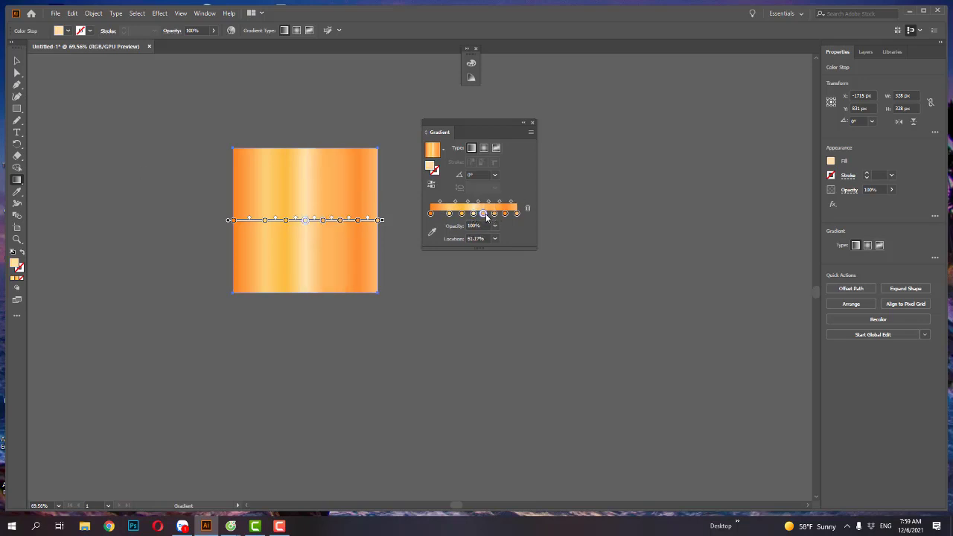
{"action": "left_click_drag", "start_coordinate": [495, 213], "coordinate": [497, 245]}
{"action": "left_click", "coordinate": [473, 214]}
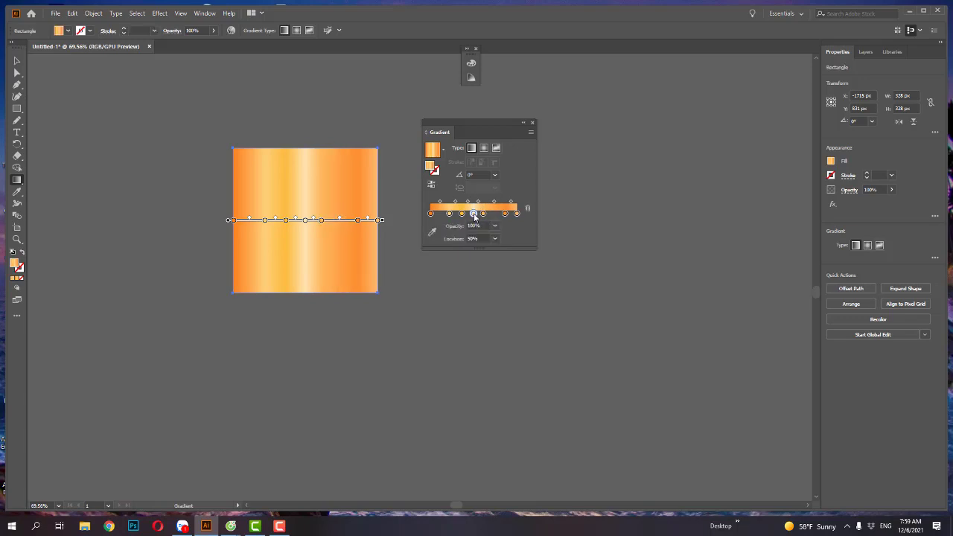
{"action": "left_click_drag", "start_coordinate": [470, 215], "coordinate": [465, 215]}
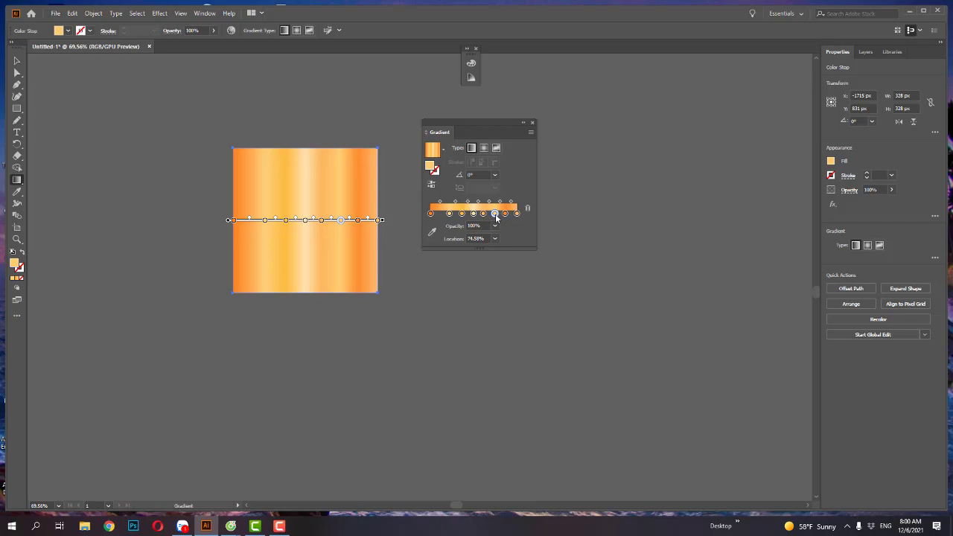
{"action": "left_click", "coordinate": [531, 122]}
Step: Zoom out and move the gradient square up toward the top left
{"action": "key", "text": "v"}
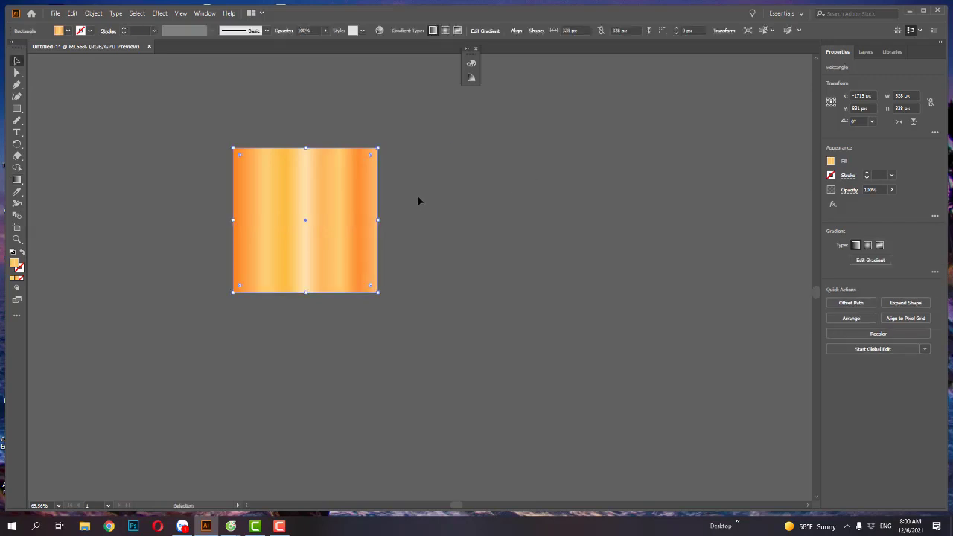
{"action": "left_click", "coordinate": [419, 200]}
{"action": "key", "text": "z"}
{"action": "left_click_drag", "start_coordinate": [357, 242], "coordinate": [311, 242]}
{"action": "left_click", "coordinate": [312, 242]}
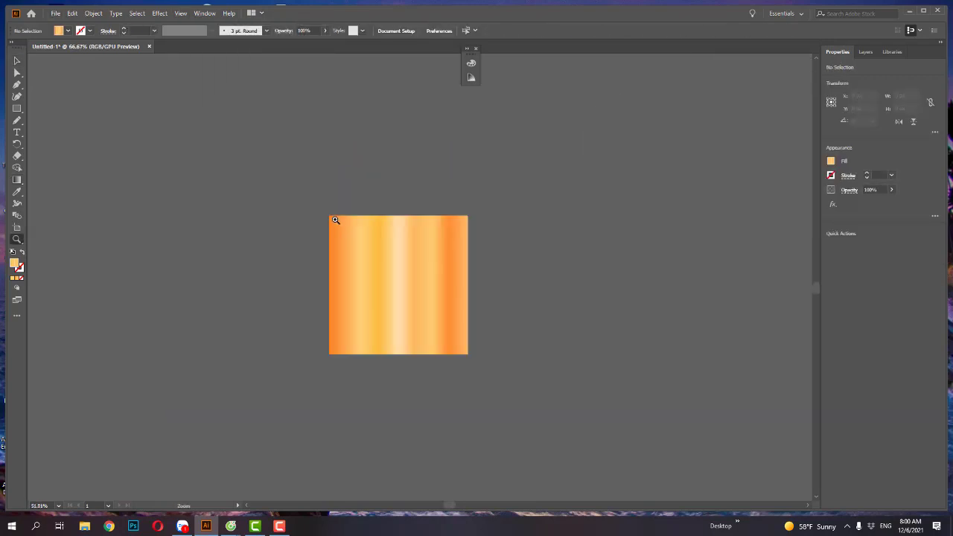
{"action": "key", "text": "v"}
{"action": "left_click_drag", "start_coordinate": [340, 186], "coordinate": [335, 196]}
{"action": "key", "text": "ctrl+z"}
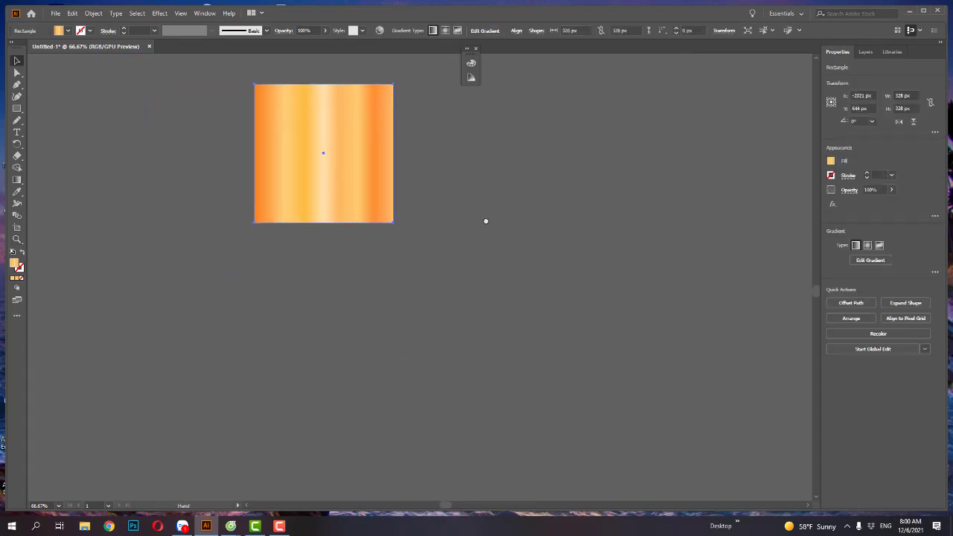
Step: Add '3DVIETPRO' text below the square in All Caps and scale it to about 115 pt
{"action": "key", "text": "t"}
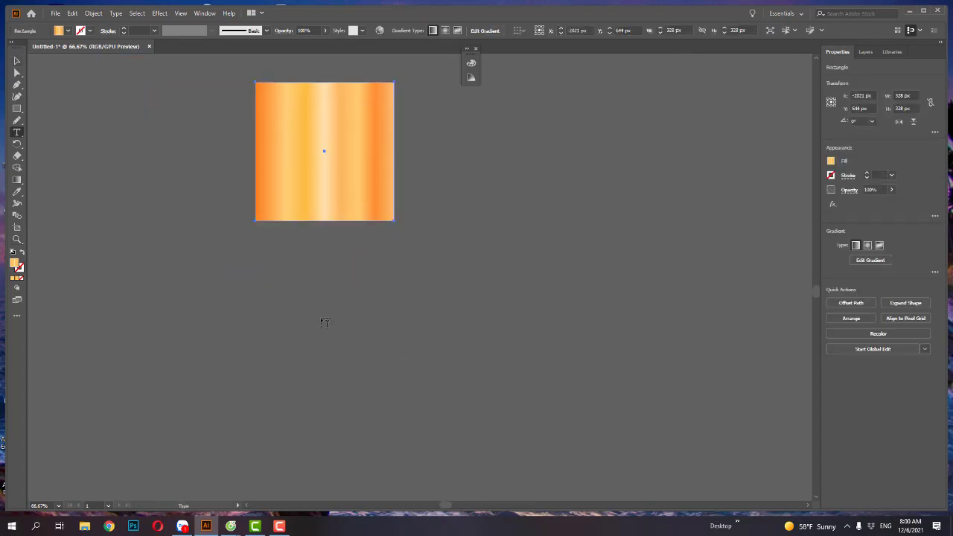
{"action": "left_click", "coordinate": [325, 321]}
{"action": "key", "text": "BackSpace"}
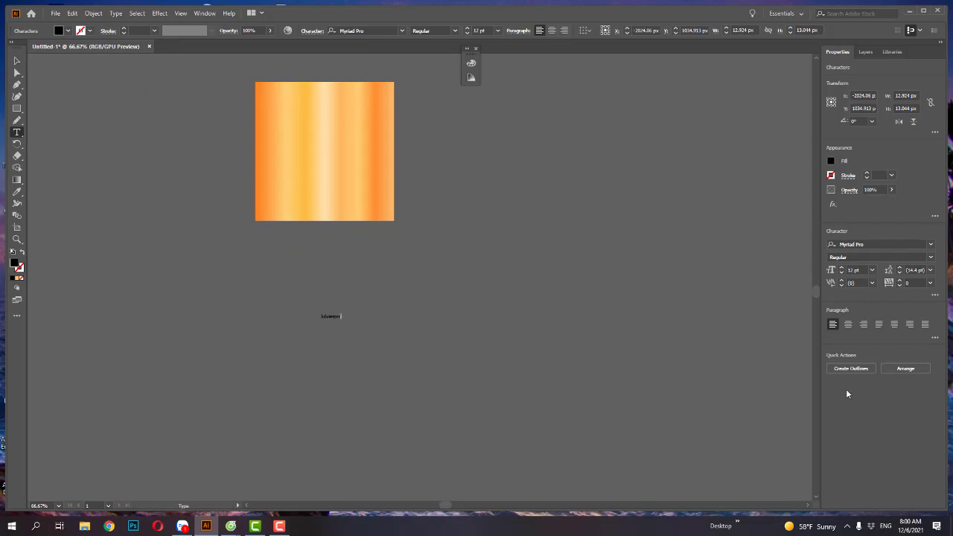
{"action": "key", "text": "Escape"}
{"action": "key", "text": "ctrl+t"}
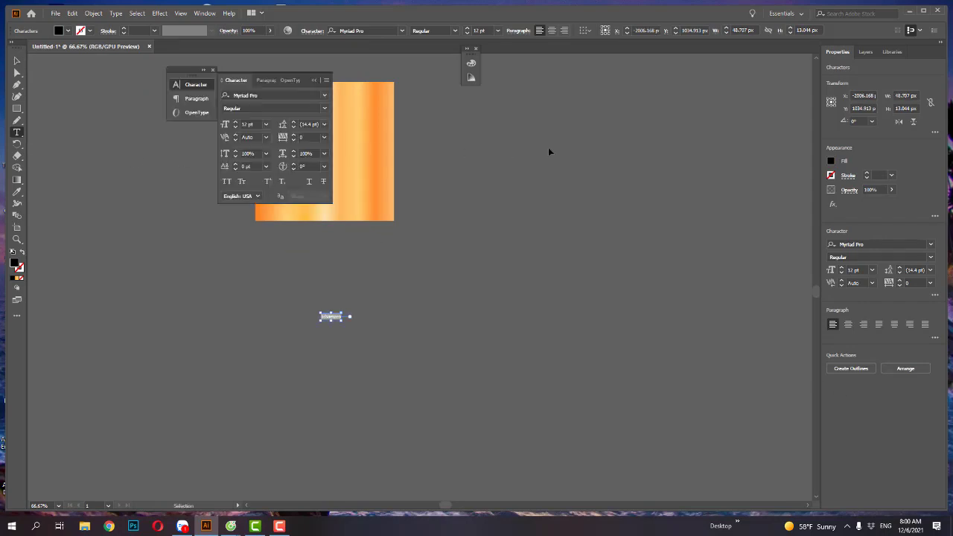
{"action": "left_click", "coordinate": [226, 181]}
{"action": "left_click", "coordinate": [15, 61]}
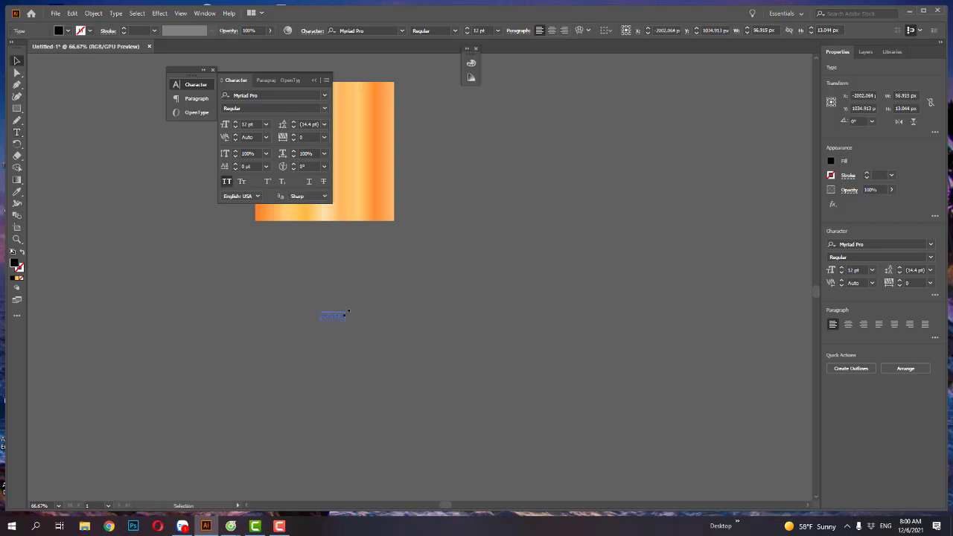
{"action": "left_click_drag", "start_coordinate": [344, 313], "coordinate": [551, 266]}
{"action": "left_click_drag", "start_coordinate": [432, 291], "coordinate": [368, 307]}
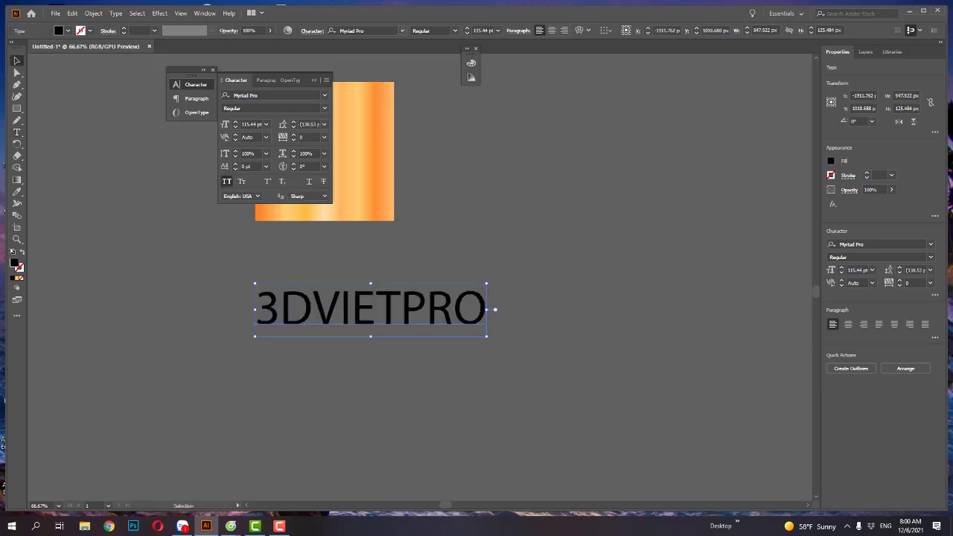
Step: Set 3DVIETPRO in the 000 CCBattleCry TB Regular font and convert it to outlines
{"action": "left_click", "coordinate": [401, 31]}
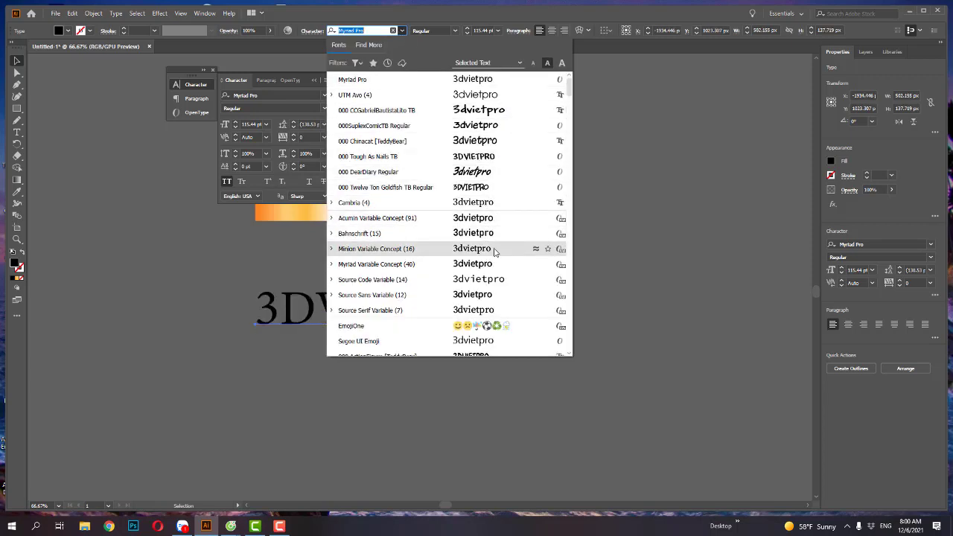
{"action": "scroll", "coordinate": [494, 251], "scroll_direction": "down", "scroll_amount": 5}
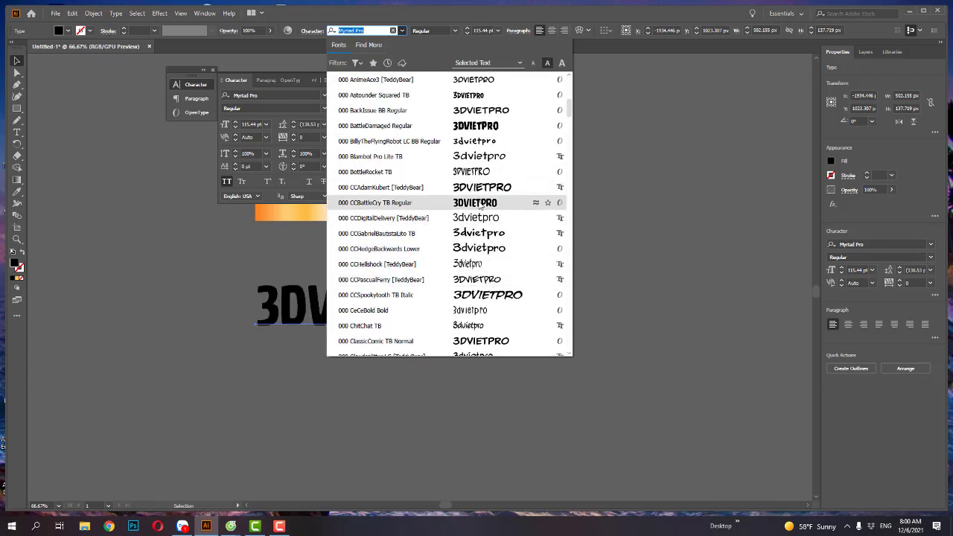
{"action": "left_click", "coordinate": [480, 206]}
{"action": "right_click", "coordinate": [449, 303]}
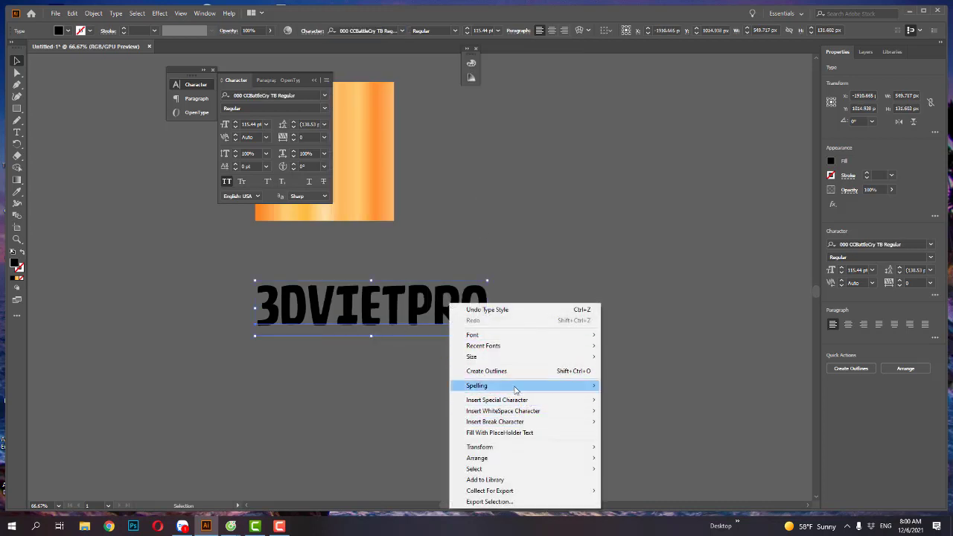
{"action": "left_click", "coordinate": [495, 371]}
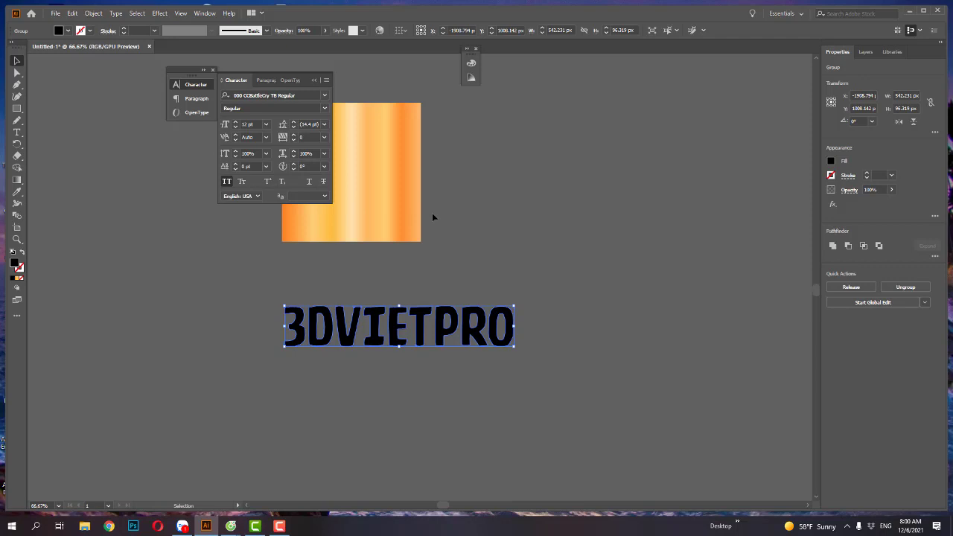
Step: Eyedrop the rectangle's orange gradient onto the outlined 3DVIETPRO letters
{"action": "key", "text": "i"}
{"action": "left_click", "coordinate": [385, 178]}
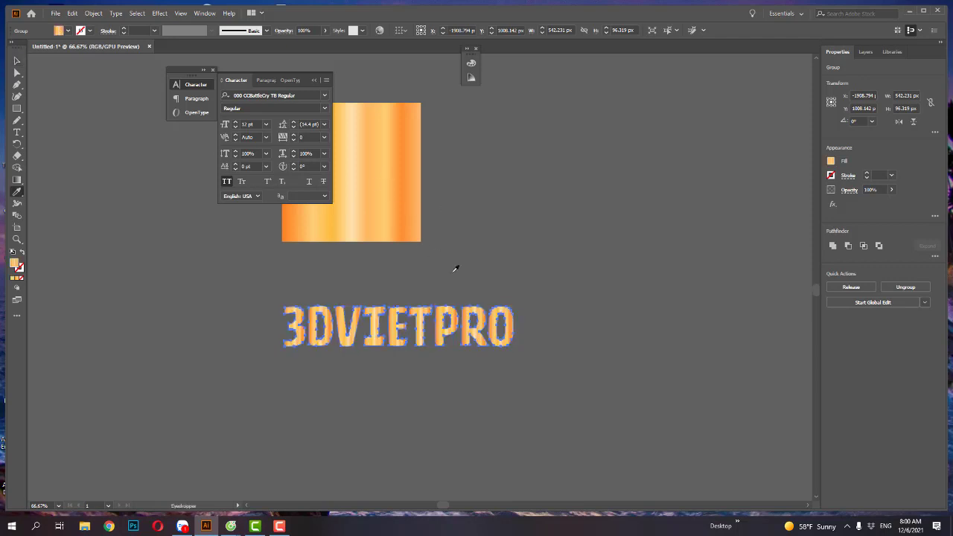
{"action": "key", "text": "v"}
{"action": "left_click", "coordinate": [372, 216]}
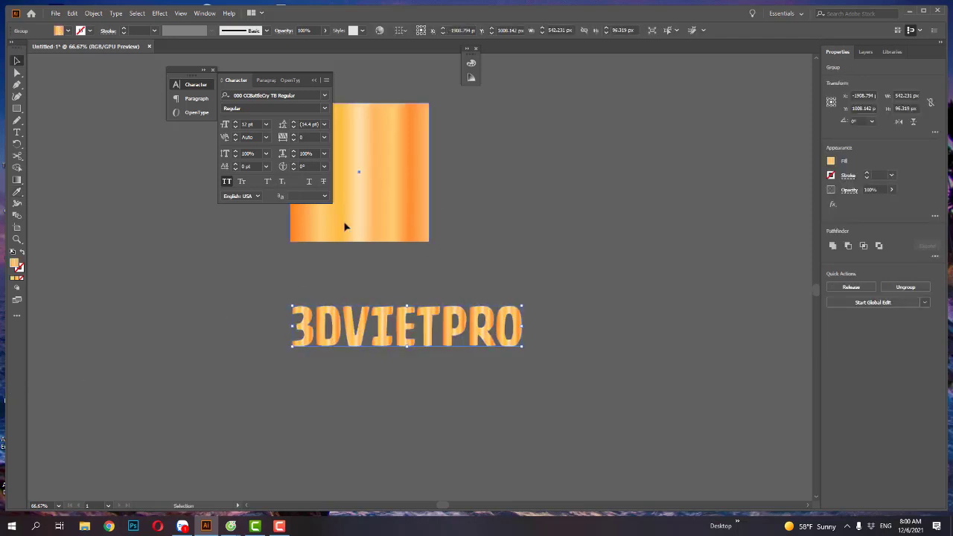
{"action": "key", "text": "g"}
{"action": "key", "text": "ctrl+shift+a"}
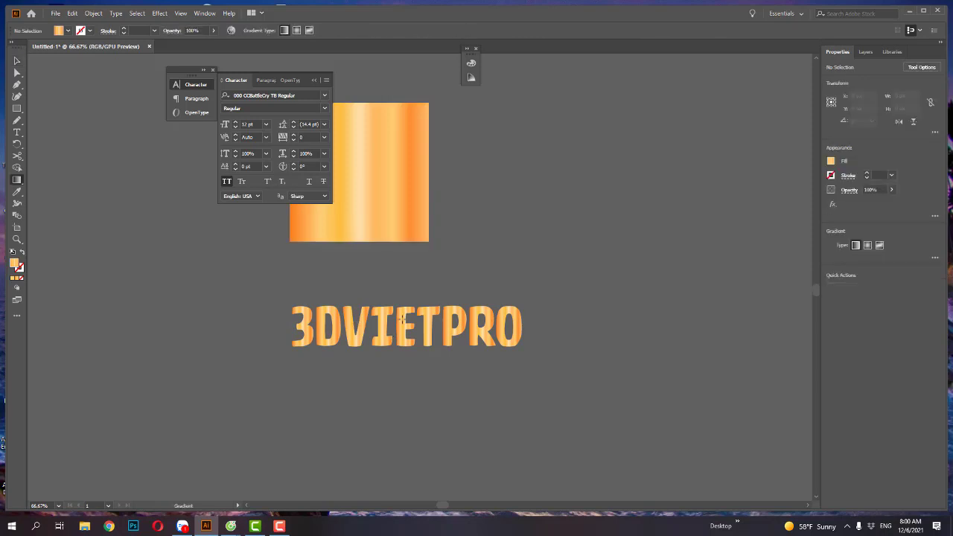
{"action": "key", "text": "v"}
Step: Drag the gradient across the whole 3DVIETPRO word with the Gradient tool
{"action": "left_click", "coordinate": [407, 325]}
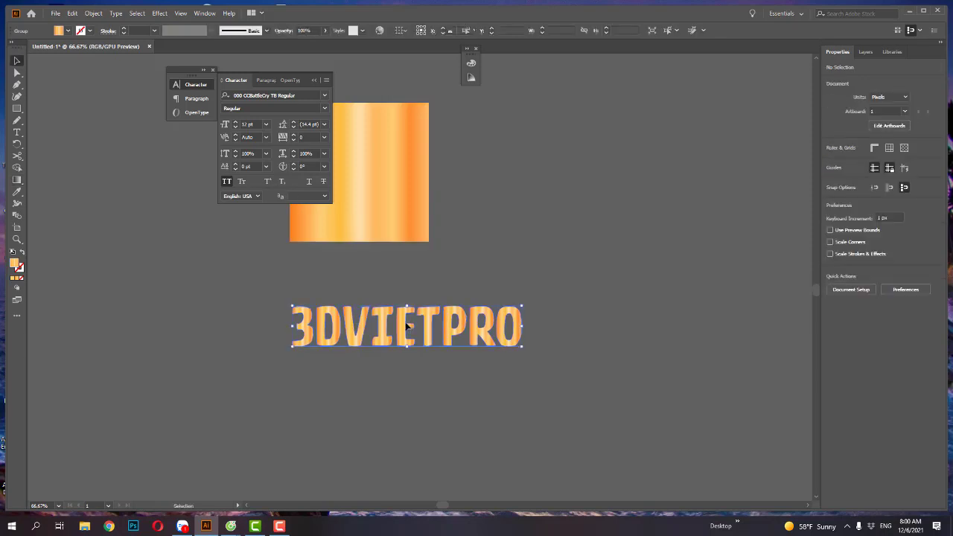
{"action": "key", "text": "g"}
{"action": "left_click_drag", "start_coordinate": [292, 326], "coordinate": [562, 337]}
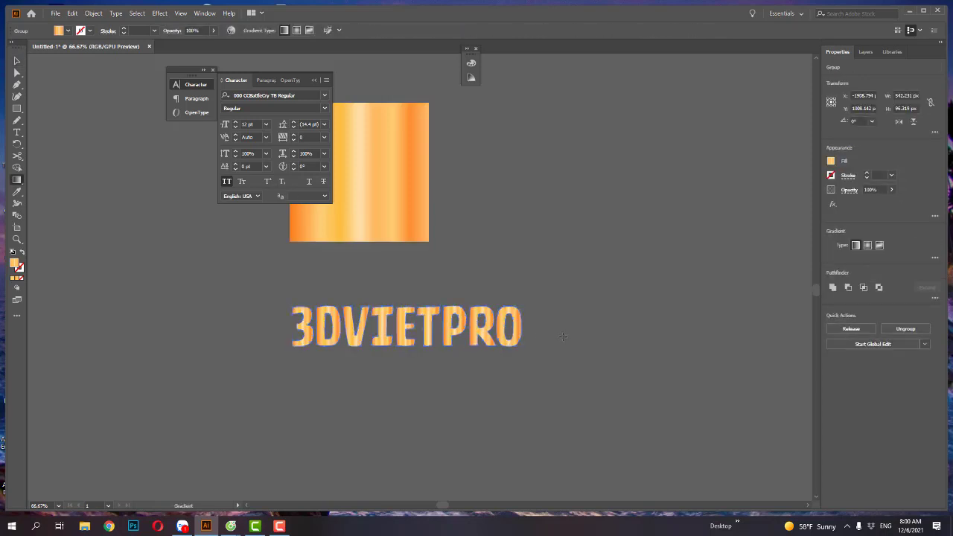
{"action": "key", "text": "v"}
{"action": "left_click", "coordinate": [519, 266]}
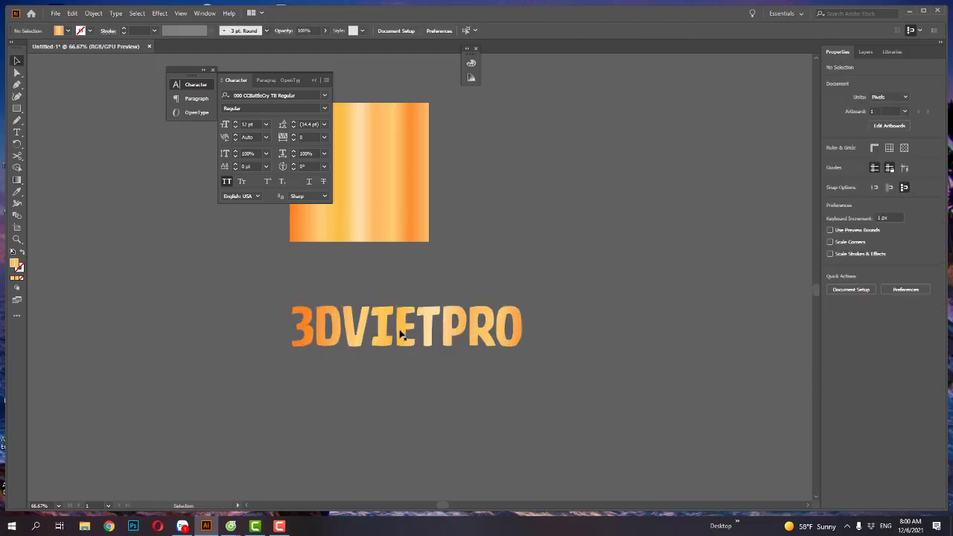
Step: Redraw the gradient across the letters, then reselect the 3DVIETPRO group
{"action": "left_click", "coordinate": [460, 340]}
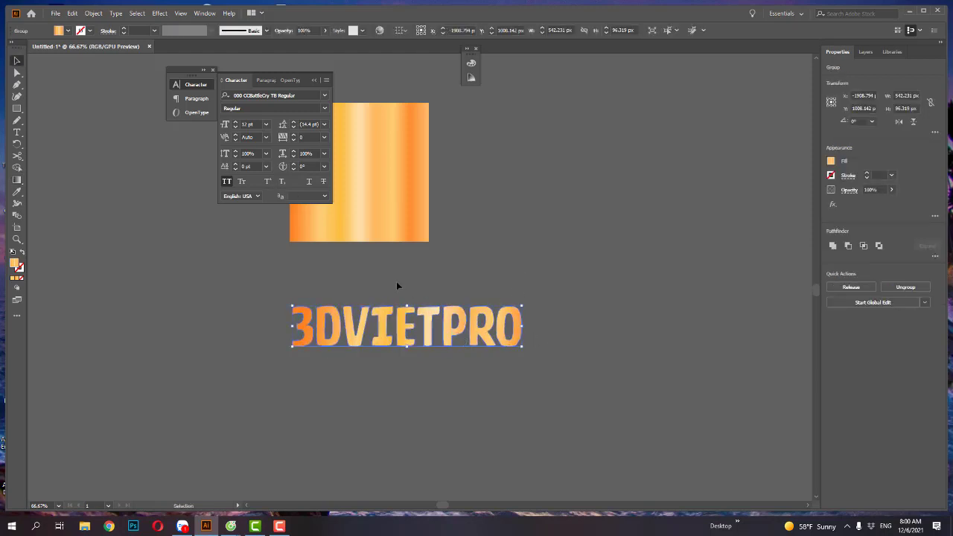
{"action": "key", "text": "g"}
{"action": "left_click_drag", "start_coordinate": [291, 304], "coordinate": [314, 312]}
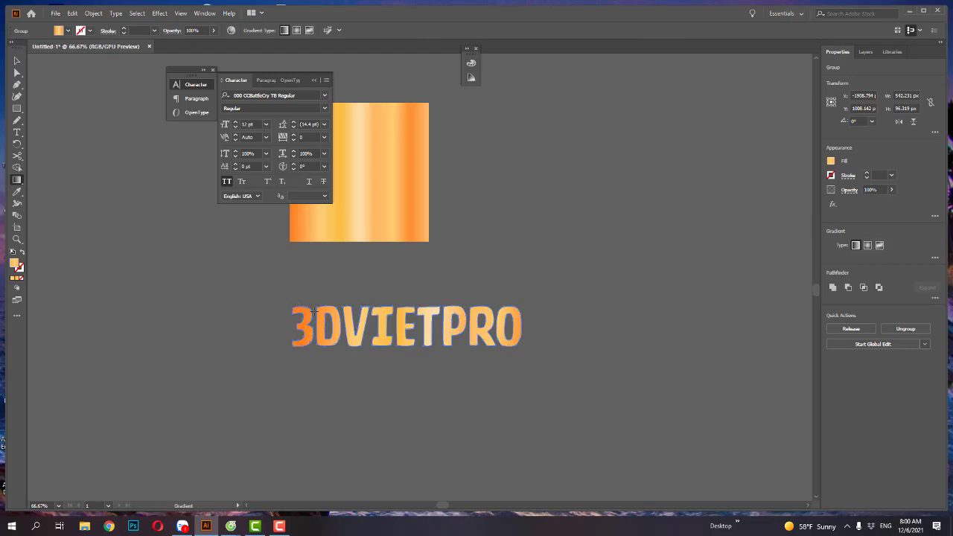
{"action": "mouse_move", "coordinate": [497, 339]}
{"action": "left_mouse_down"}
{"action": "mouse_move", "coordinate": [544, 347]}
{"action": "mouse_move", "coordinate": [411, 311]}
{"action": "left_mouse_up"}
{"action": "key", "text": "z"}
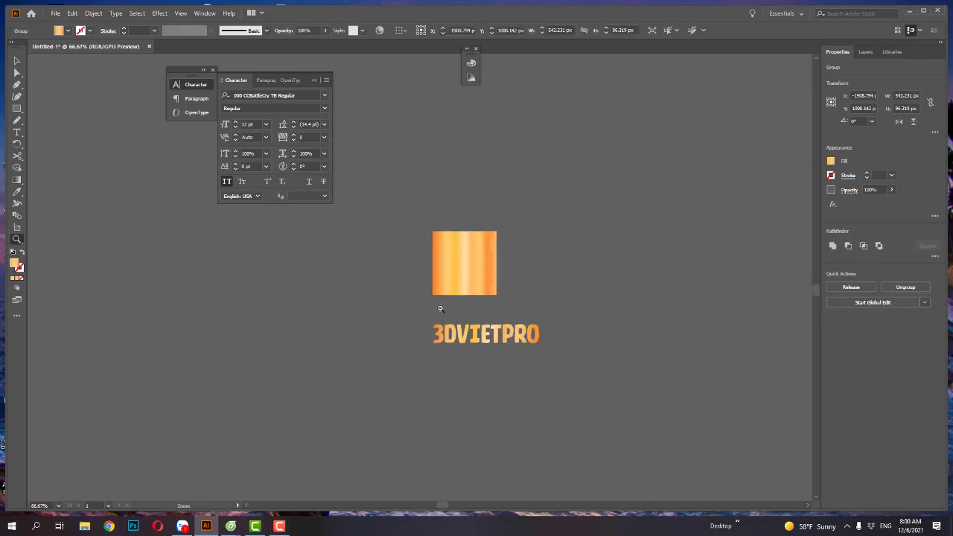
{"action": "left_click_drag", "start_coordinate": [510, 339], "coordinate": [565, 339]}
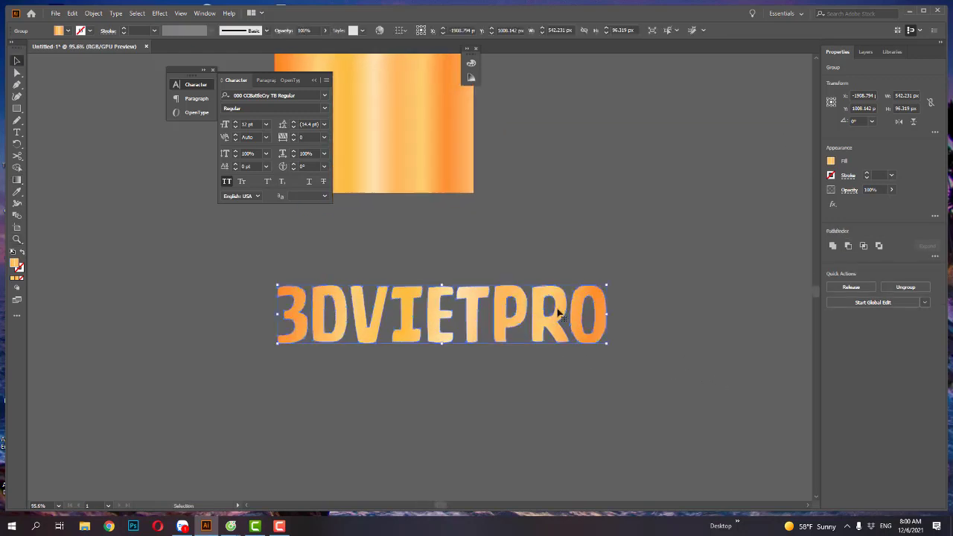
{"action": "key", "text": "v"}
{"action": "left_click", "coordinate": [479, 293]}
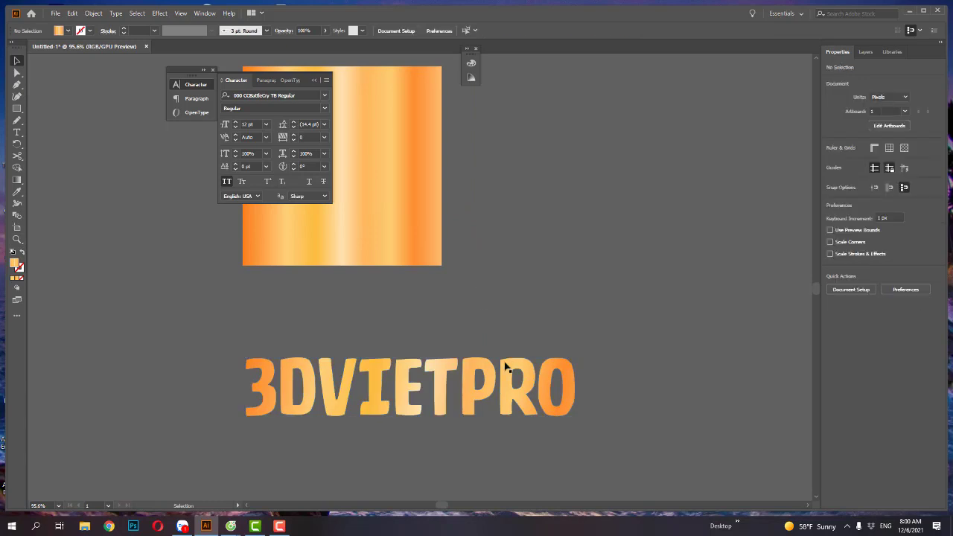
{"action": "left_click", "coordinate": [451, 376]}
{"action": "left_click", "coordinate": [93, 13]}
{"action": "mouse_move", "coordinate": [121, 362]}
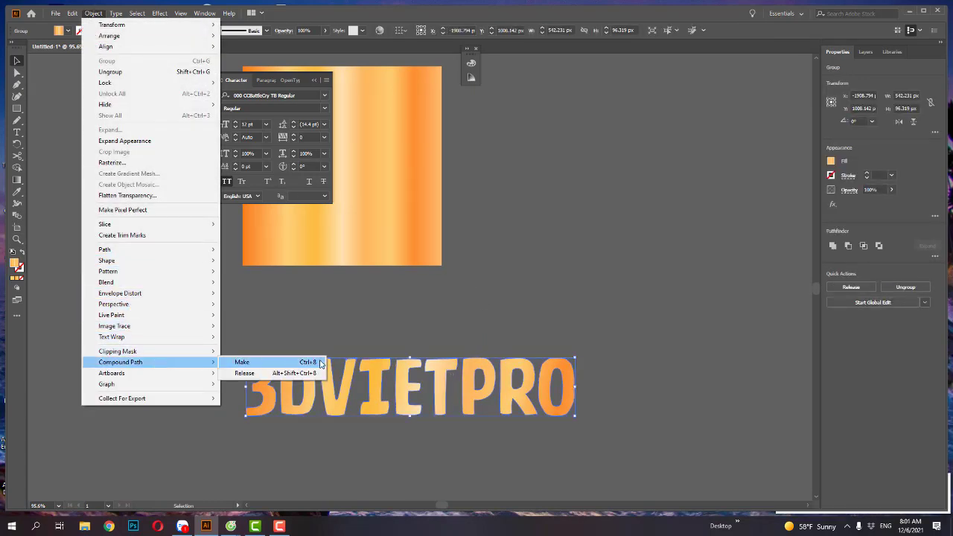
Step: Make 3DVIETPRO one compound path and re-apply the gradient diagonally at -11.4°
{"action": "left_click", "coordinate": [315, 363]}
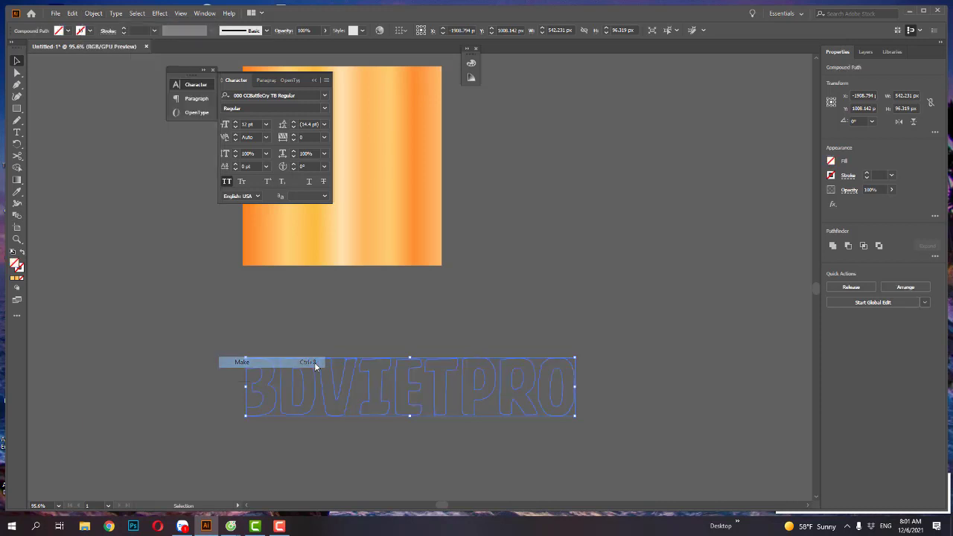
{"action": "key", "text": "i"}
{"action": "left_click", "coordinate": [394, 148]}
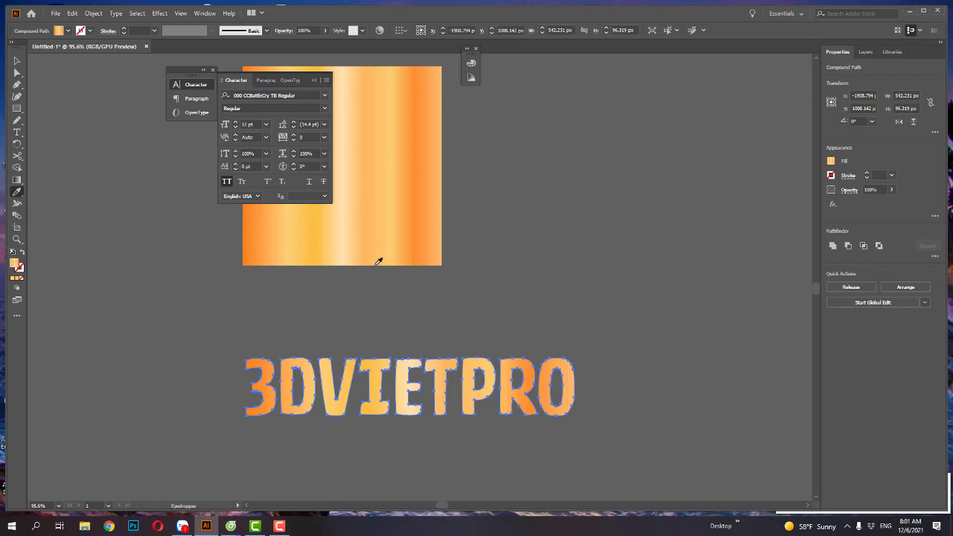
{"action": "left_click", "coordinate": [17, 180]}
{"action": "left_click_drag", "start_coordinate": [231, 352], "coordinate": [609, 427]}
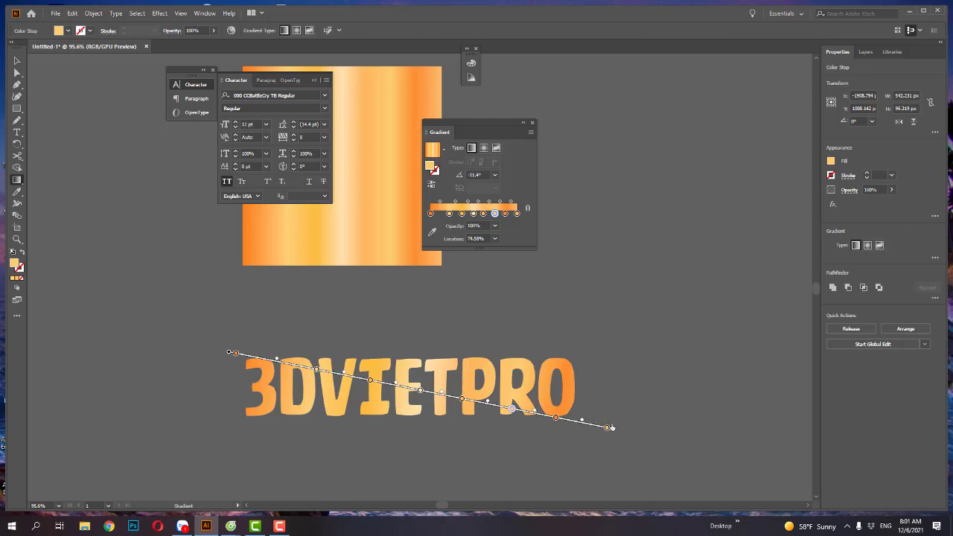
{"action": "mouse_move", "coordinate": [609, 427]}
{"action": "left_mouse_down"}
{"action": "mouse_move", "coordinate": [571, 421]}
{"action": "mouse_move", "coordinate": [583, 422]}
{"action": "left_mouse_up"}
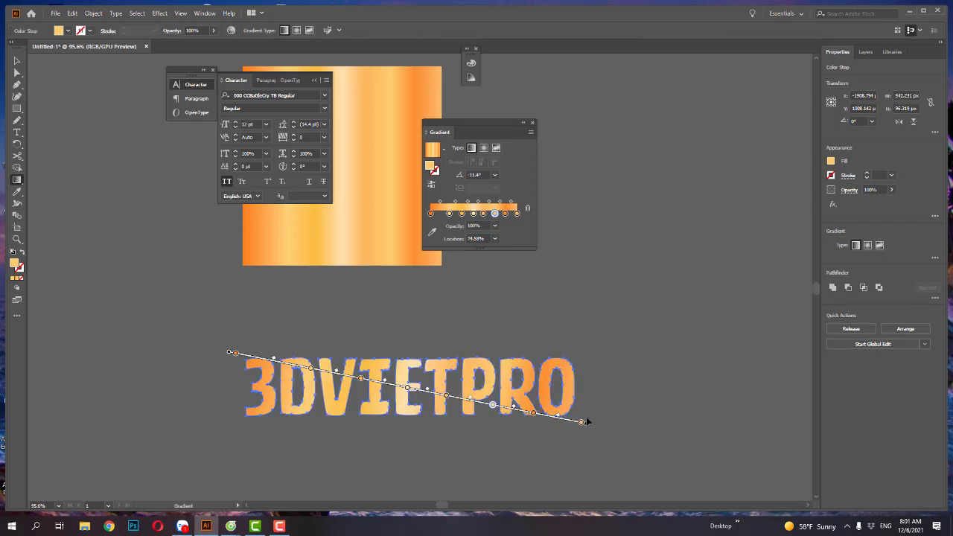
Step: Move the 3DVIETPRO text to the left of the gradient rectangle
{"action": "key", "text": "v"}
{"action": "scroll", "coordinate": [535, 386], "scroll_direction": "down", "scroll_amount": 3}
{"action": "mouse_move", "coordinate": [416, 384]}
{"action": "left_mouse_down"}
{"action": "mouse_move", "coordinate": [540, 398]}
{"action": "mouse_move", "coordinate": [292, 312]}
{"action": "left_mouse_up"}
{"action": "left_click", "coordinate": [350, 372]}
{"action": "key", "text": "z"}
{"action": "left_click_drag", "start_coordinate": [180, 294], "coordinate": [387, 361]}
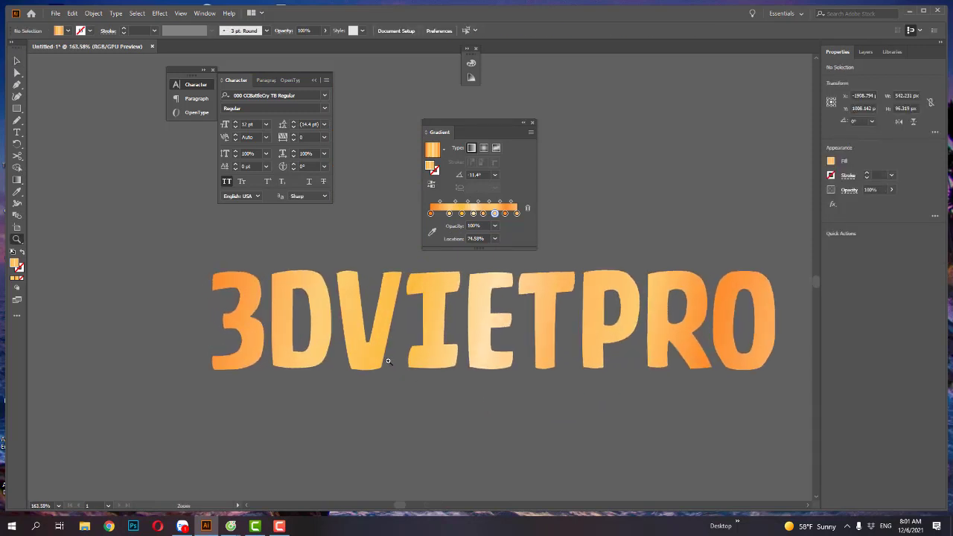
{"action": "left_click_drag", "start_coordinate": [632, 338], "coordinate": [566, 338]}
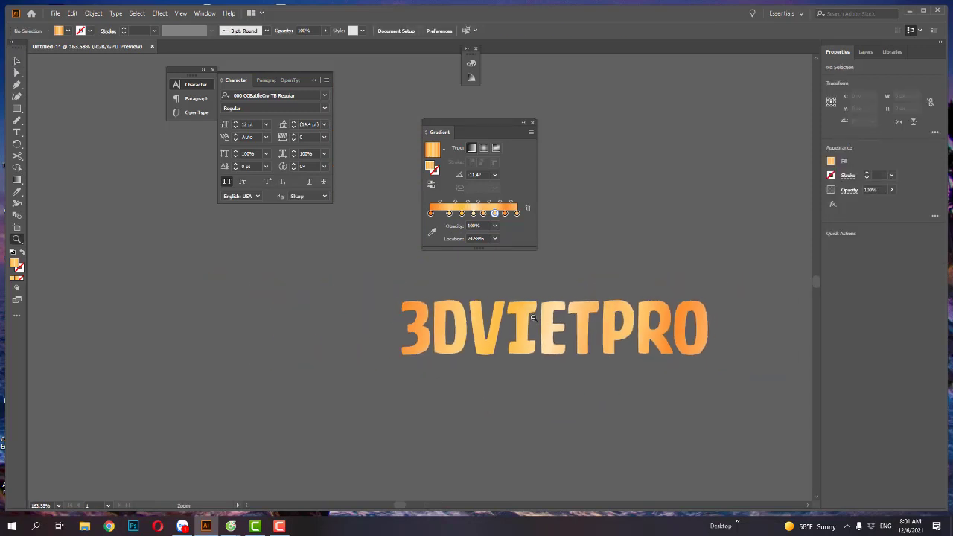
{"action": "left_click_drag", "start_coordinate": [661, 325], "coordinate": [344, 354]}
Step: Isolate the 3DVIETPRO compound path and delete the letter R
{"action": "key", "text": "v"}
{"action": "left_click", "coordinate": [344, 353]}
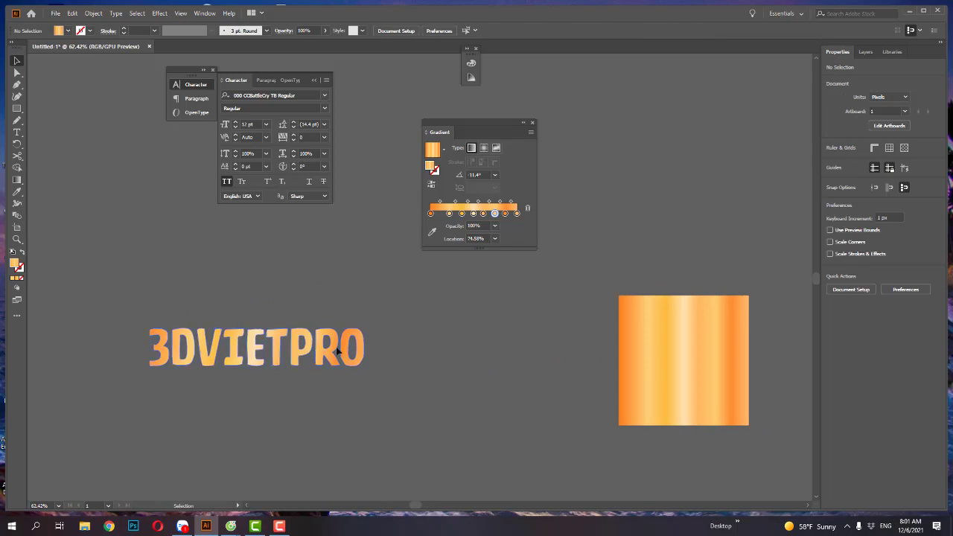
{"action": "right_click", "coordinate": [336, 348]}
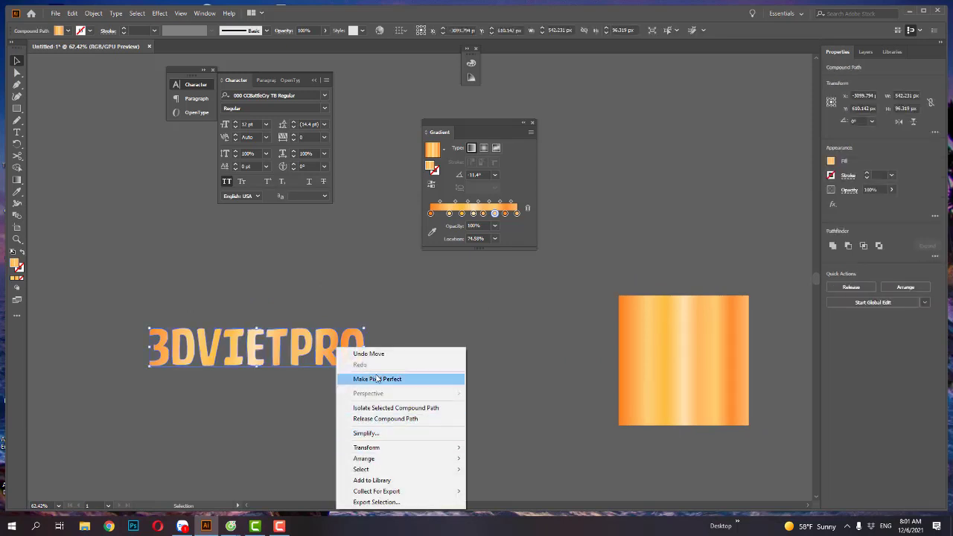
{"action": "double_click", "coordinate": [361, 341]}
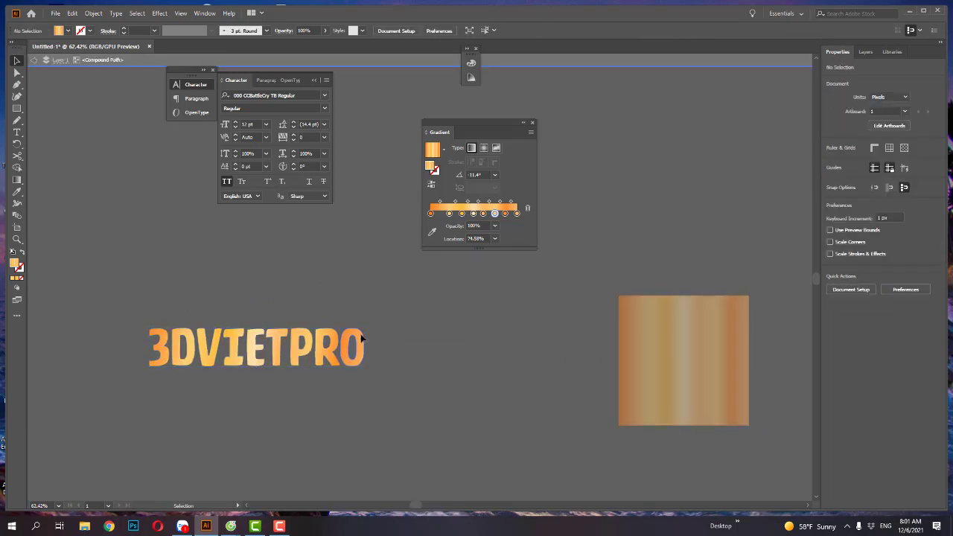
{"action": "left_click", "coordinate": [360, 340]}
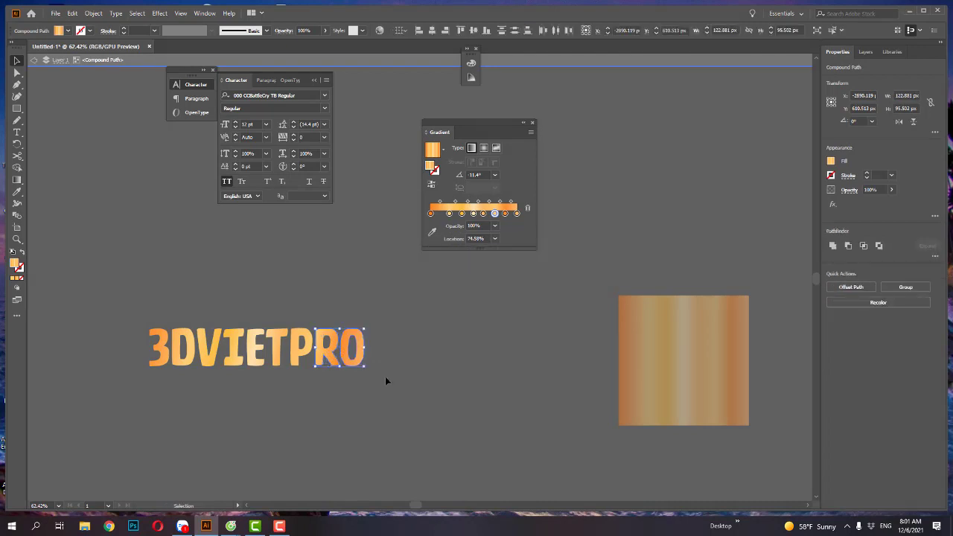
{"action": "key", "text": "Delete"}
{"action": "double_click", "coordinate": [444, 333]}
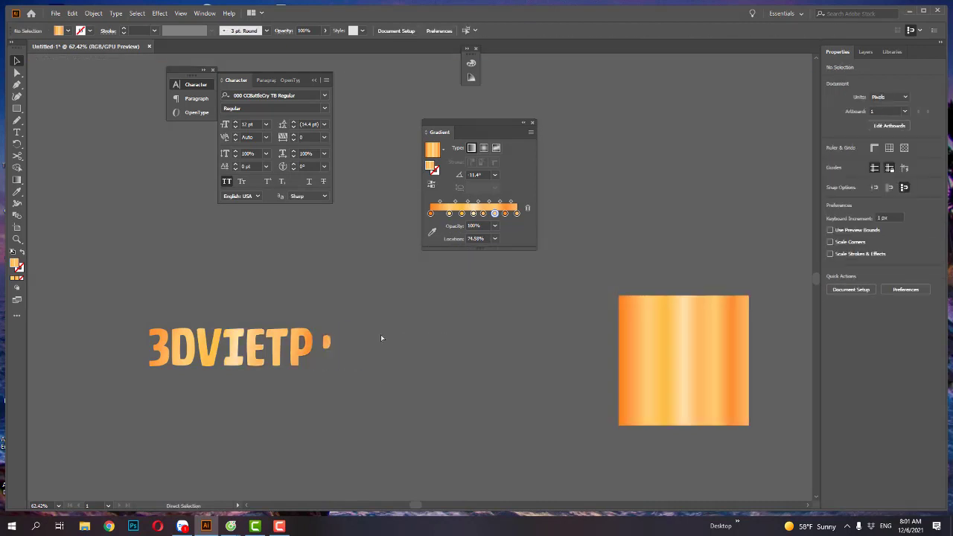
Step: Paste loose R and O letter copies, move them aside, then delete them
{"action": "key", "text": "ctrl+v"}
{"action": "left_click_drag", "start_coordinate": [407, 283], "coordinate": [453, 383]}
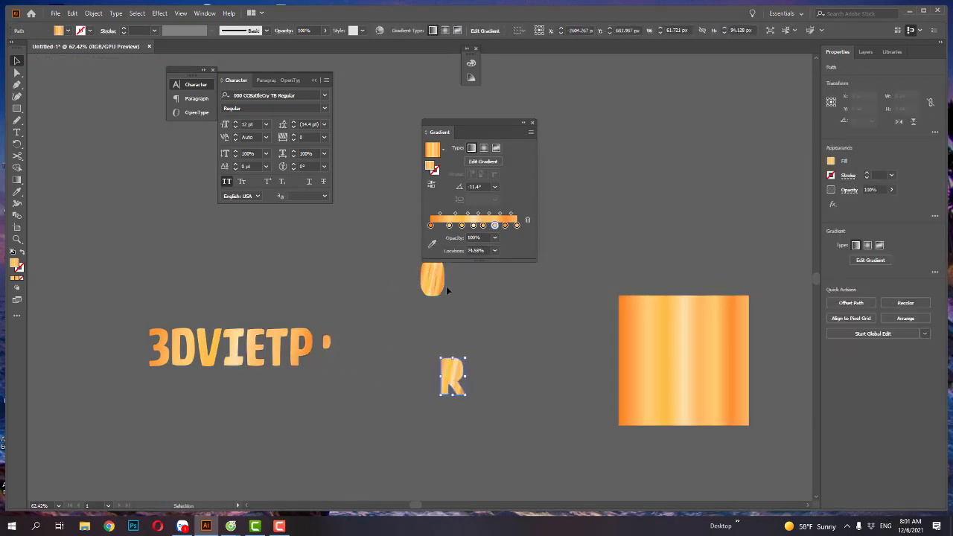
{"action": "mouse_move", "coordinate": [439, 281]}
{"action": "left_mouse_down"}
{"action": "mouse_move", "coordinate": [510, 405]}
{"action": "mouse_move", "coordinate": [513, 381]}
{"action": "left_mouse_up"}
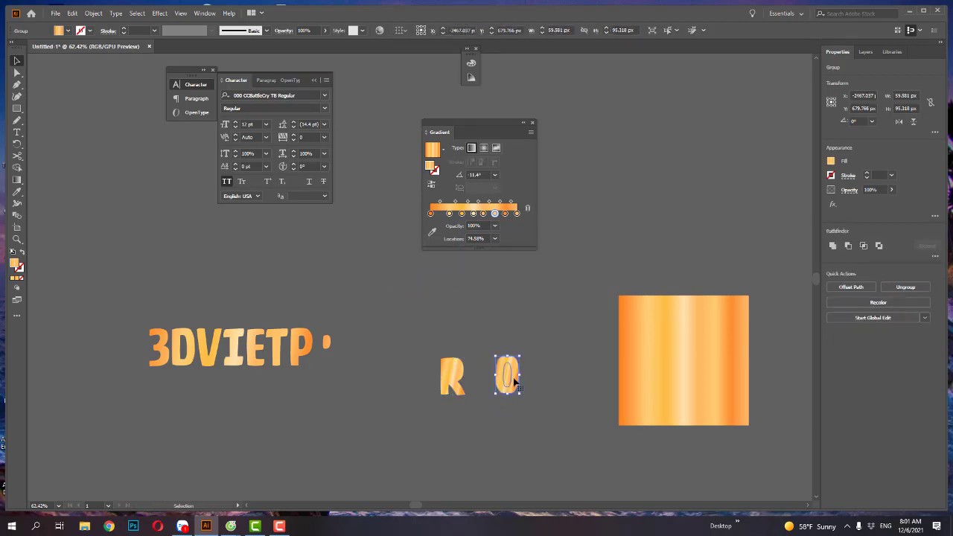
{"action": "left_click_drag", "start_coordinate": [470, 356], "coordinate": [545, 406]}
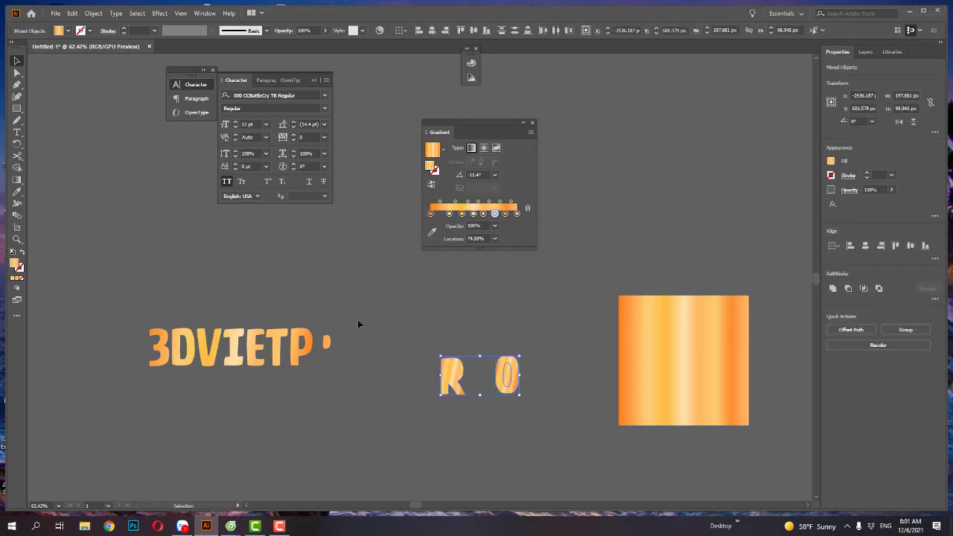
{"action": "key", "text": "Delete"}
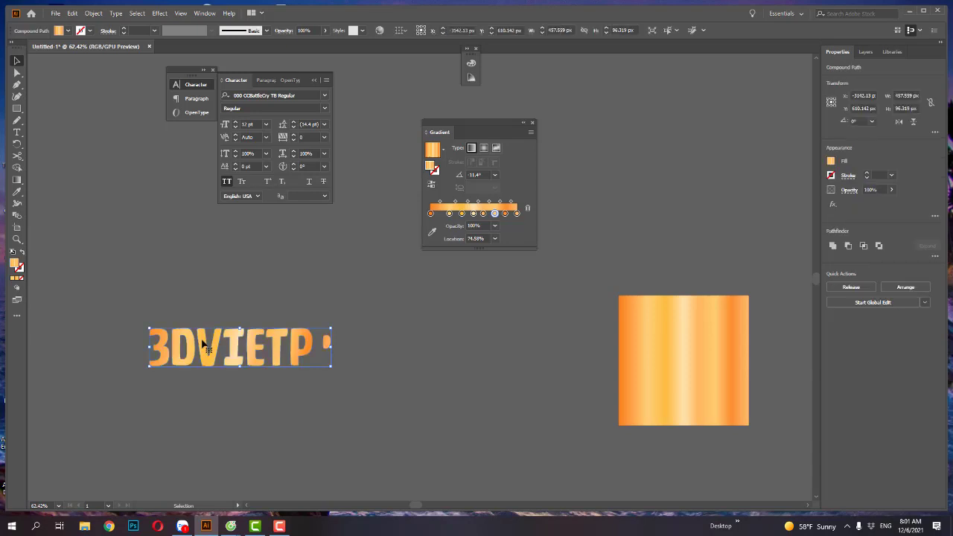
Step: Cut the 3D and ETP letters so only V and I remain, and nudge the V
{"action": "double_click", "coordinate": [202, 343]}
{"action": "left_click", "coordinate": [230, 336]}
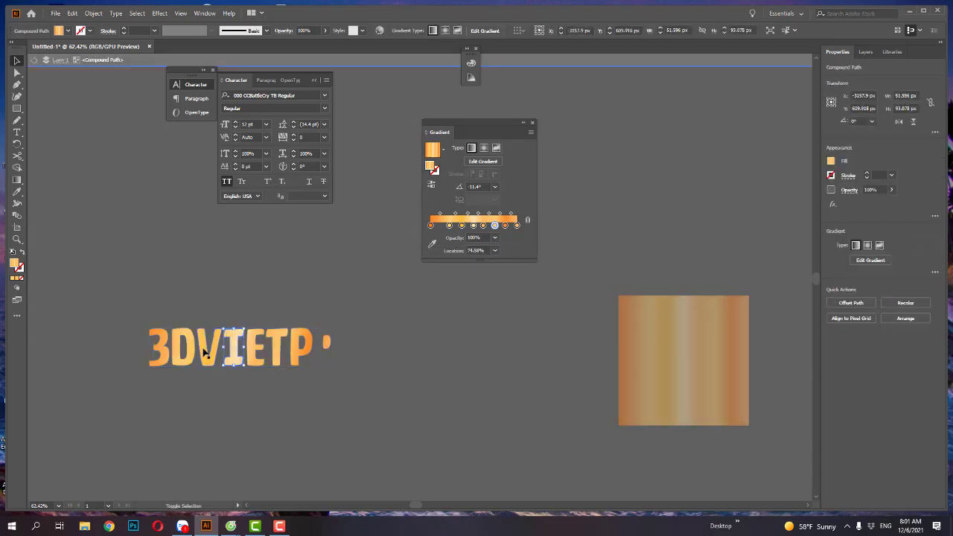
{"action": "left_click", "coordinate": [209, 347], "text": "shift"}
{"action": "key", "text": "Delete"}
{"action": "key", "text": "ctrl+v"}
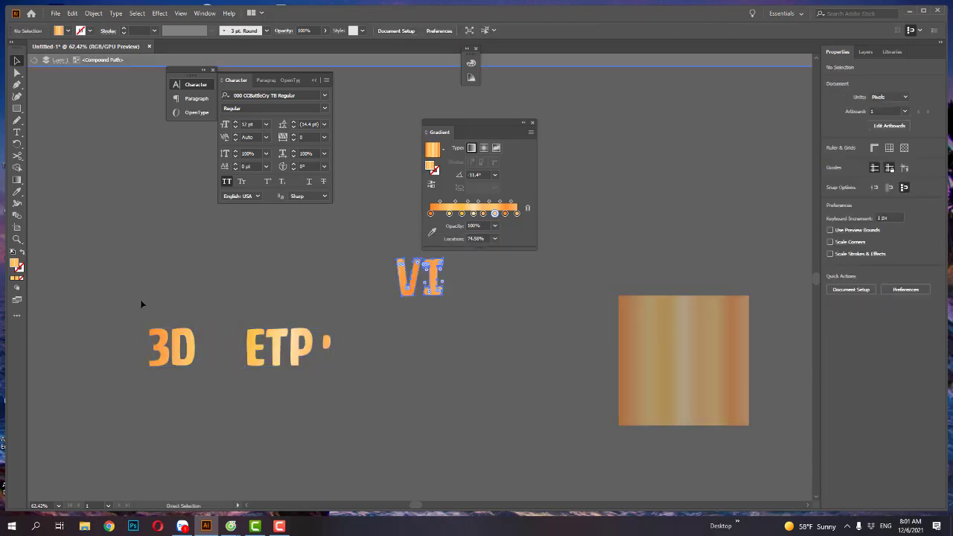
{"action": "left_click_drag", "start_coordinate": [142, 304], "coordinate": [370, 387]}
{"action": "key", "text": "ctrl+x"}
{"action": "key", "text": "a"}
{"action": "left_click_drag", "start_coordinate": [410, 291], "coordinate": [425, 334]}
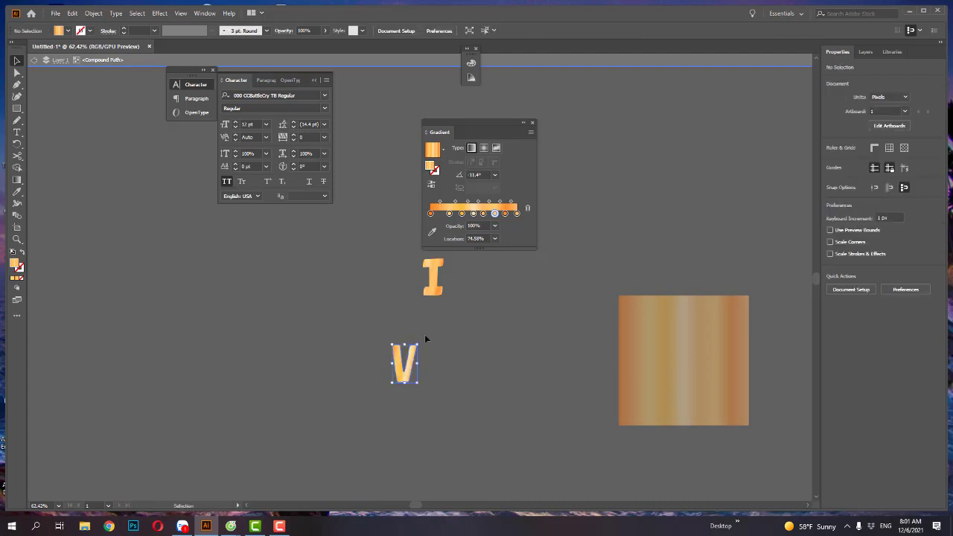
{"action": "key", "text": "ctrl+z"}
Step: Move the VI letters down the page and redraw their gradient
{"action": "mouse_move", "coordinate": [396, 256]}
{"action": "left_mouse_down"}
{"action": "mouse_move", "coordinate": [402, 358]}
{"action": "mouse_move", "coordinate": [459, 386]}
{"action": "left_mouse_up"}
{"action": "key", "text": "g"}
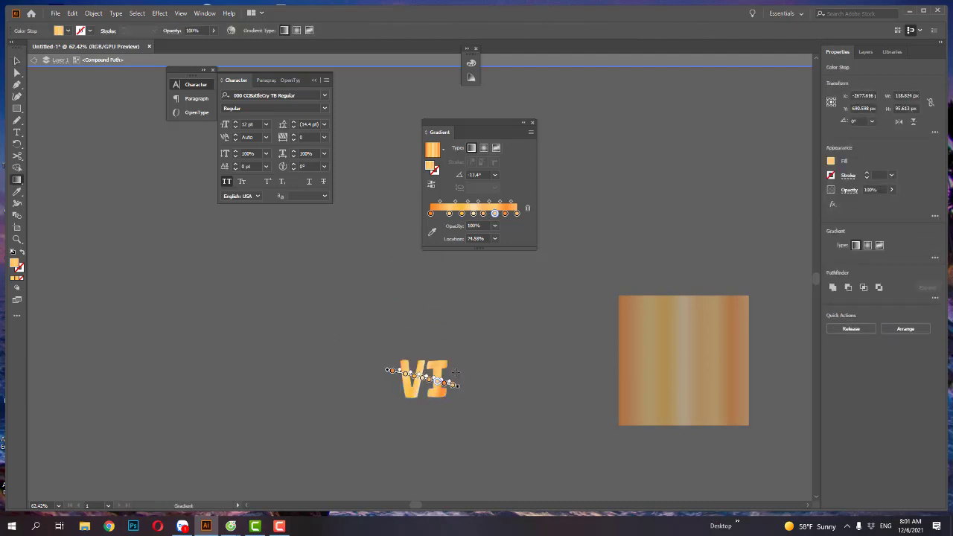
{"action": "mouse_move", "coordinate": [388, 387]}
{"action": "left_mouse_down"}
{"action": "mouse_move", "coordinate": [457, 377]}
{"action": "mouse_move", "coordinate": [557, 424]}
{"action": "mouse_move", "coordinate": [300, 366]}
{"action": "mouse_move", "coordinate": [370, 298]}
{"action": "left_mouse_up"}
{"action": "key", "text": "z"}
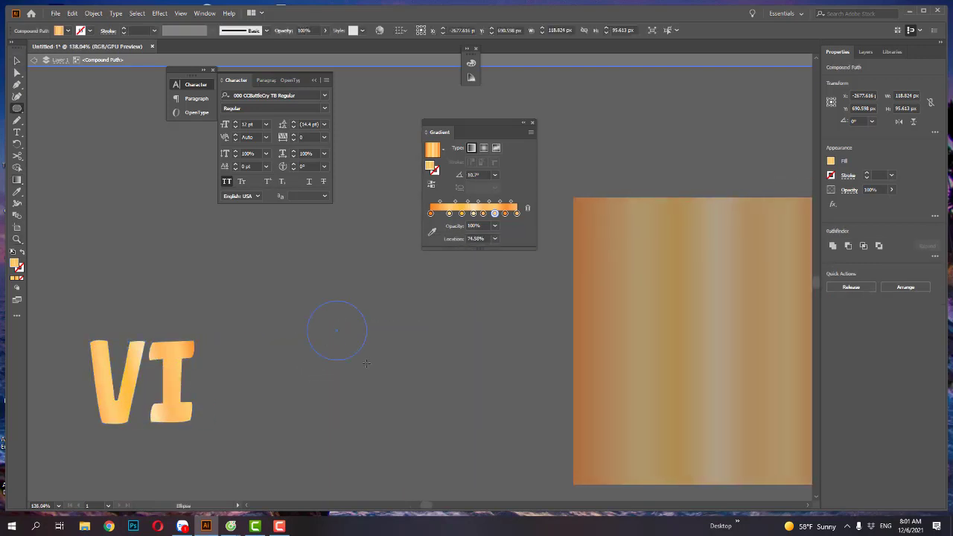
Step: Draw a circle to the right of VI filled with the orange gradient
{"action": "key", "text": "b"}
{"action": "key", "text": "g"}
{"action": "left_click_drag", "start_coordinate": [32, 395], "coordinate": [436, 323]}
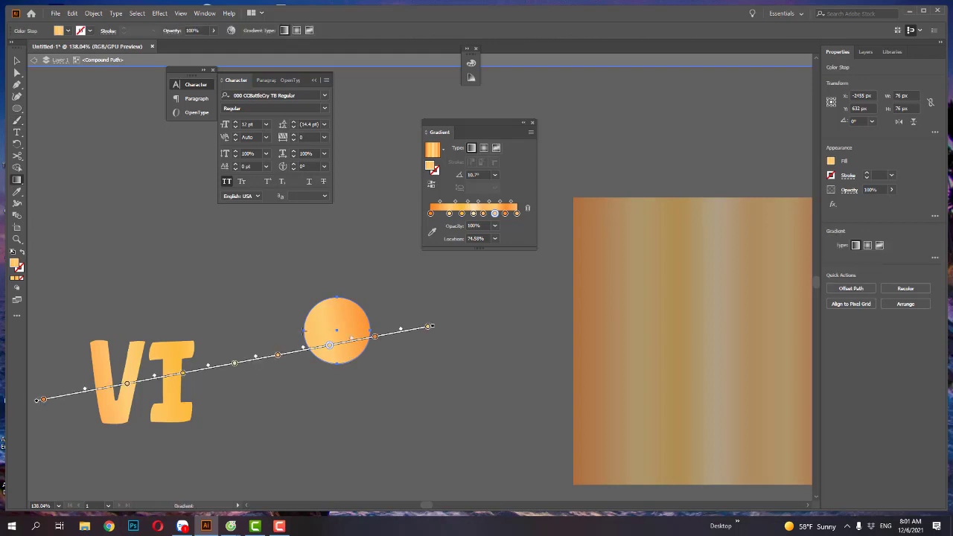
{"action": "left_click_drag", "start_coordinate": [301, 357], "coordinate": [376, 357]}
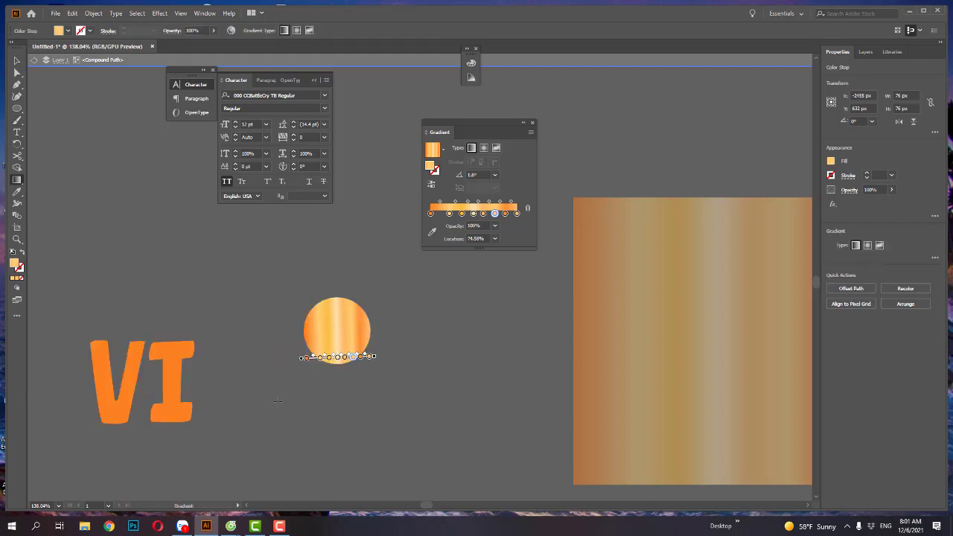
Step: Switch the circle to a radial gradient and drag it to a -157.6° angle
{"action": "left_click", "coordinate": [295, 32]}
{"action": "left_click_drag", "start_coordinate": [333, 327], "coordinate": [378, 336]}
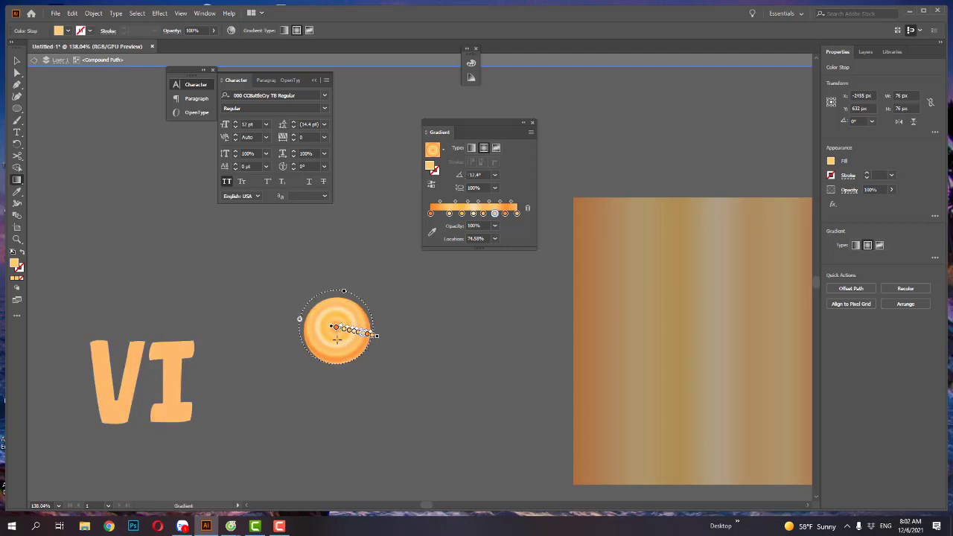
{"action": "left_click_drag", "start_coordinate": [345, 315], "coordinate": [314, 359]}
{"action": "mouse_move", "coordinate": [349, 281]}
{"action": "left_mouse_down"}
{"action": "mouse_move", "coordinate": [316, 441]}
{"action": "mouse_move", "coordinate": [334, 355]}
{"action": "left_mouse_up"}
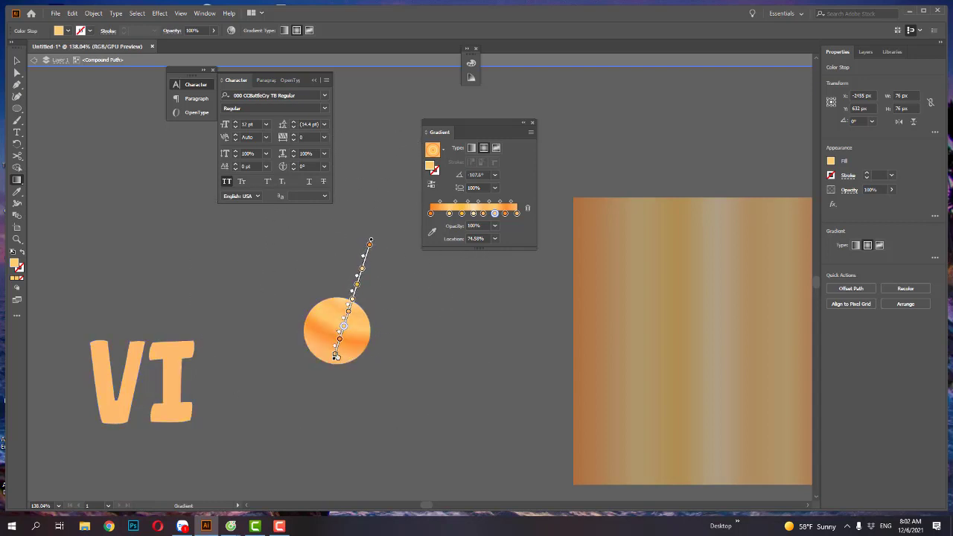
{"action": "key", "text": "ctrl+shift+a"}
{"action": "key", "text": "z"}
{"action": "left_click_drag", "start_coordinate": [313, 362], "coordinate": [378, 373]}
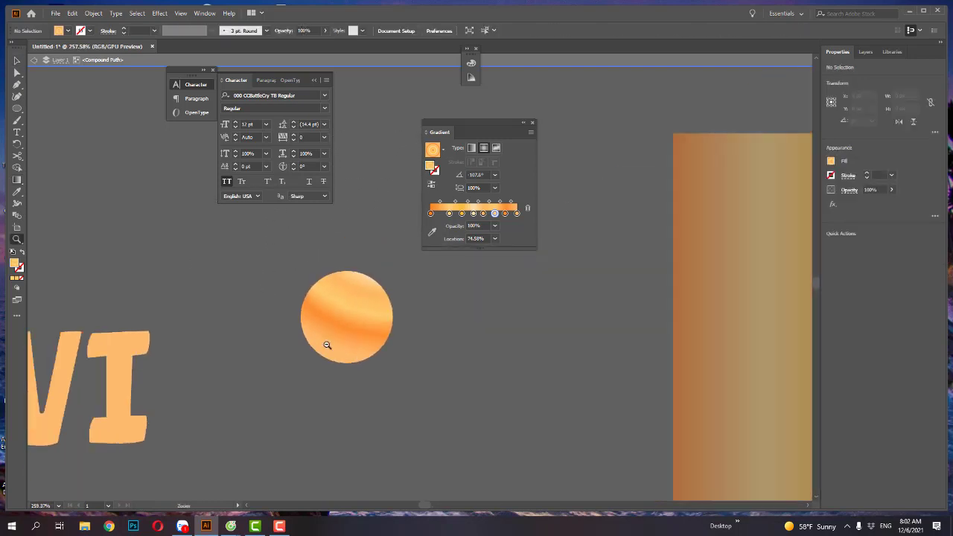
{"action": "left_click_drag", "start_coordinate": [325, 342], "coordinate": [290, 330]}
{"action": "mouse_move", "coordinate": [389, 345]}
{"action": "left_mouse_down"}
{"action": "mouse_move", "coordinate": [253, 323]}
{"action": "mouse_move", "coordinate": [400, 344]}
{"action": "mouse_move", "coordinate": [420, 335]}
{"action": "mouse_move", "coordinate": [481, 422]}
{"action": "mouse_move", "coordinate": [552, 321]}
{"action": "mouse_move", "coordinate": [367, 368]}
{"action": "mouse_move", "coordinate": [397, 358]}
{"action": "mouse_move", "coordinate": [264, 238]}
{"action": "mouse_move", "coordinate": [395, 252]}
{"action": "left_mouse_up"}
{"action": "key", "text": "v"}
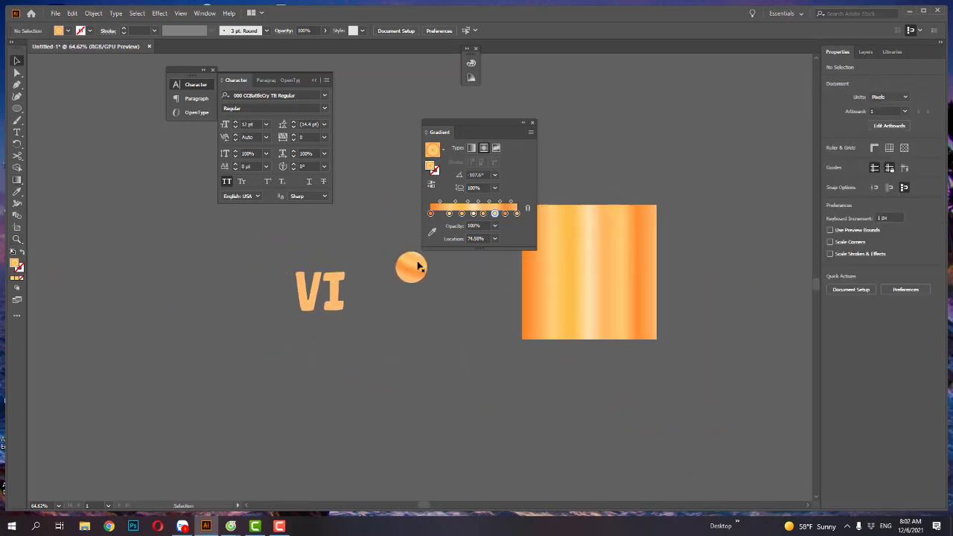
Step: Set one of the circle's gradient stops to 0% opacity
{"action": "left_click_drag", "start_coordinate": [461, 291], "coordinate": [440, 239]}
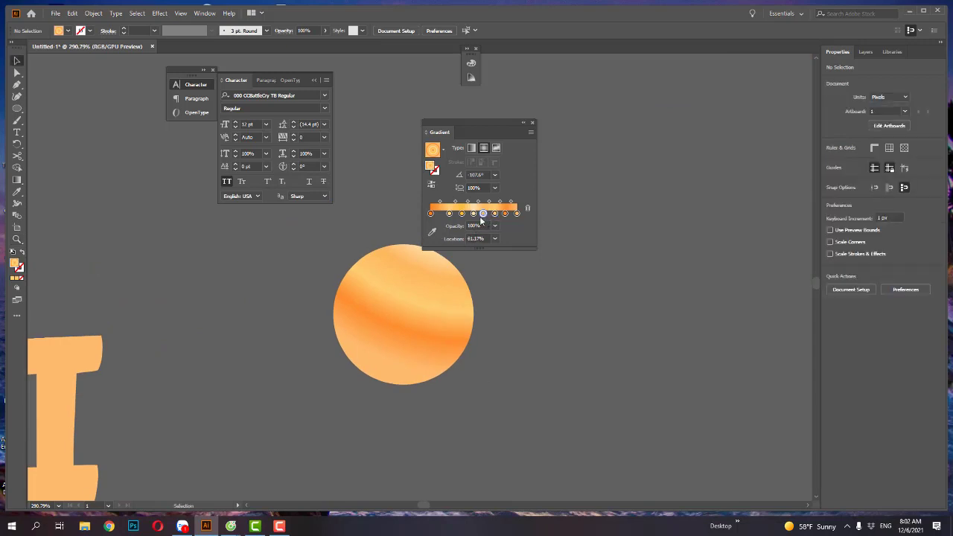
{"action": "left_click", "coordinate": [494, 226]}
{"action": "left_click", "coordinate": [507, 236]}
{"action": "left_click", "coordinate": [416, 318]}
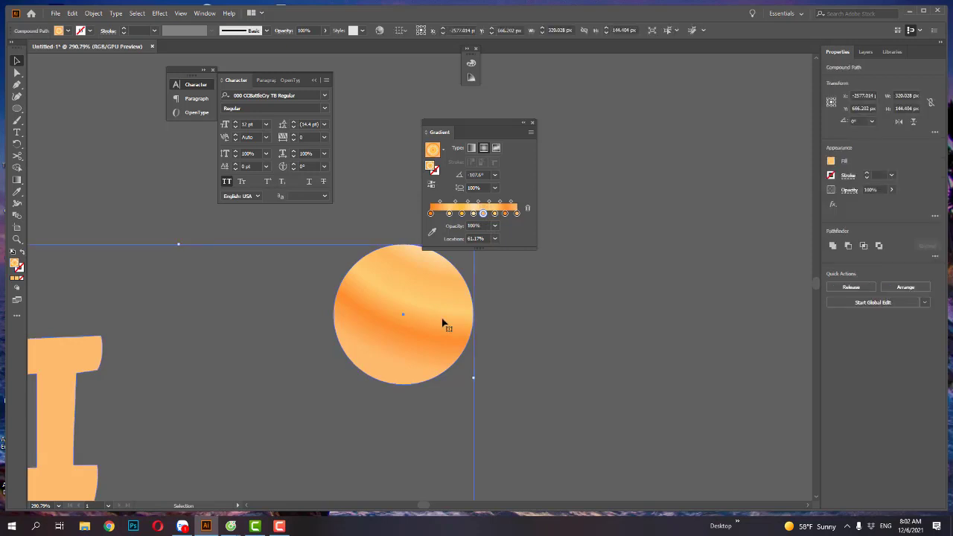
{"action": "left_click_drag", "start_coordinate": [553, 351], "coordinate": [313, 348]}
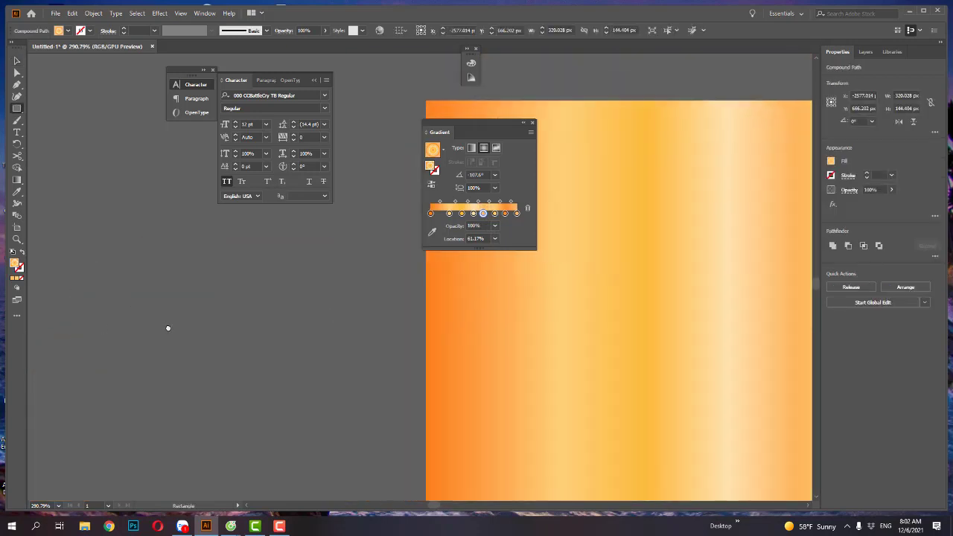
Step: Draw a new square with a horizontal linear orange gradient
{"action": "left_click_drag", "start_coordinate": [191, 159], "coordinate": [395, 366]}
{"action": "left_click_drag", "start_coordinate": [357, 290], "coordinate": [342, 330]}
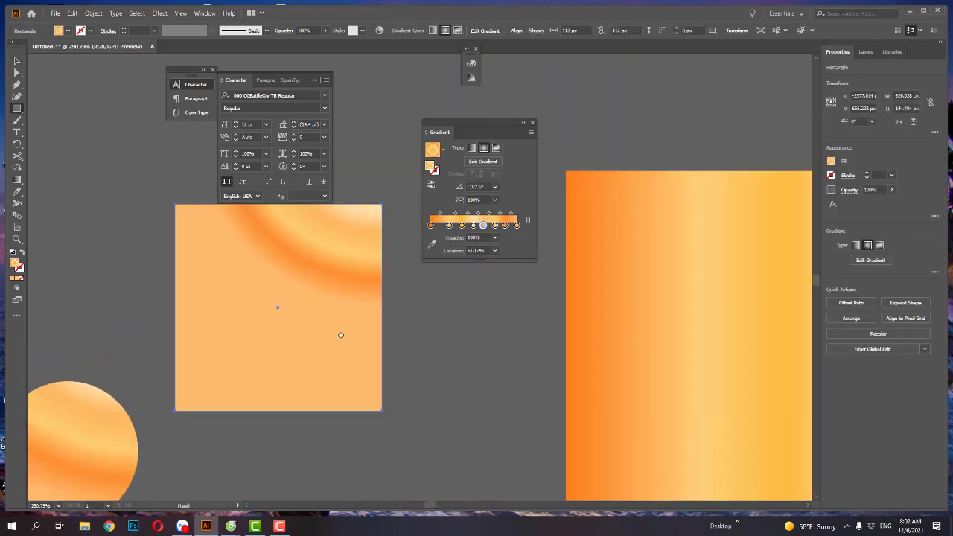
{"action": "key", "text": "g"}
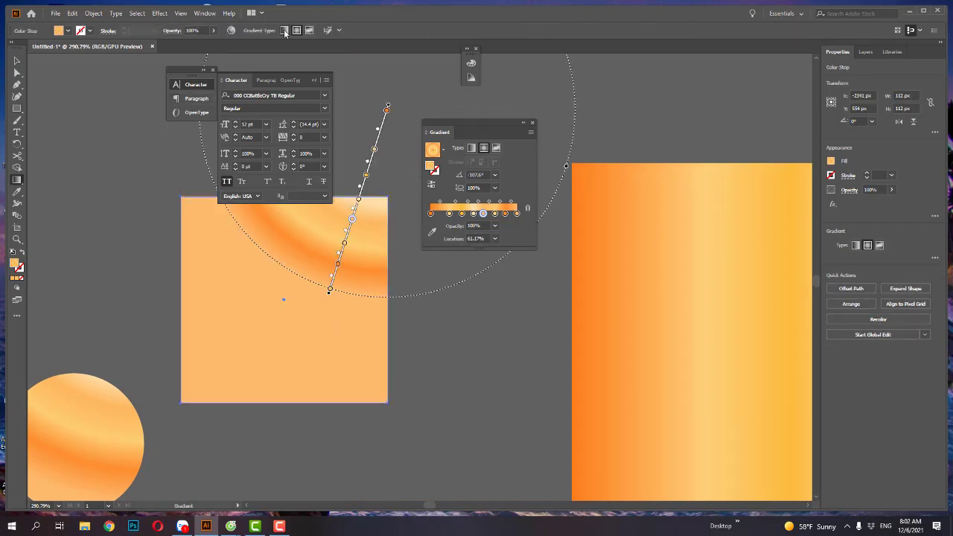
{"action": "left_click", "coordinate": [284, 30]}
{"action": "left_click_drag", "start_coordinate": [178, 252], "coordinate": [399, 254]}
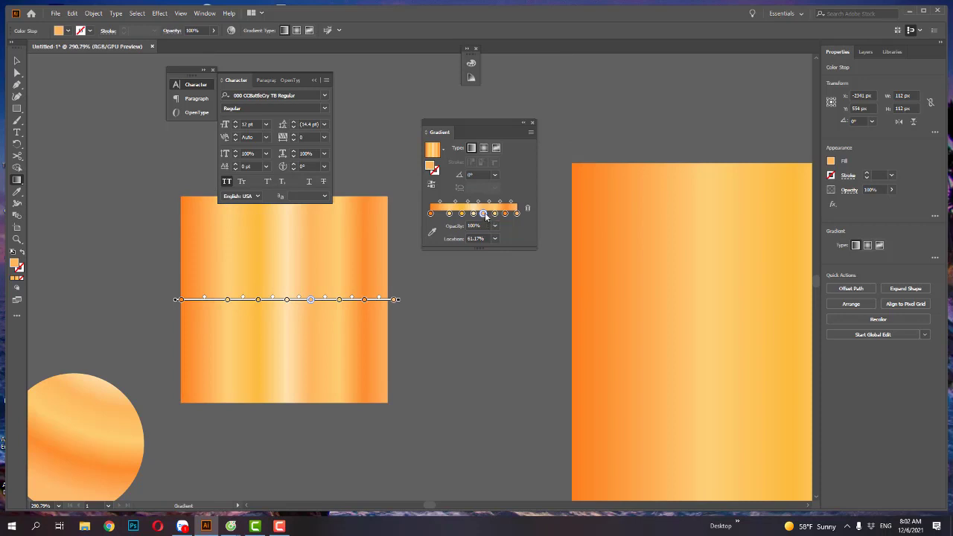
Step: Set three of the square's gradient stops to 0% opacity and reposition the square
{"action": "left_click", "coordinate": [494, 226]}
{"action": "left_click", "coordinate": [505, 239]}
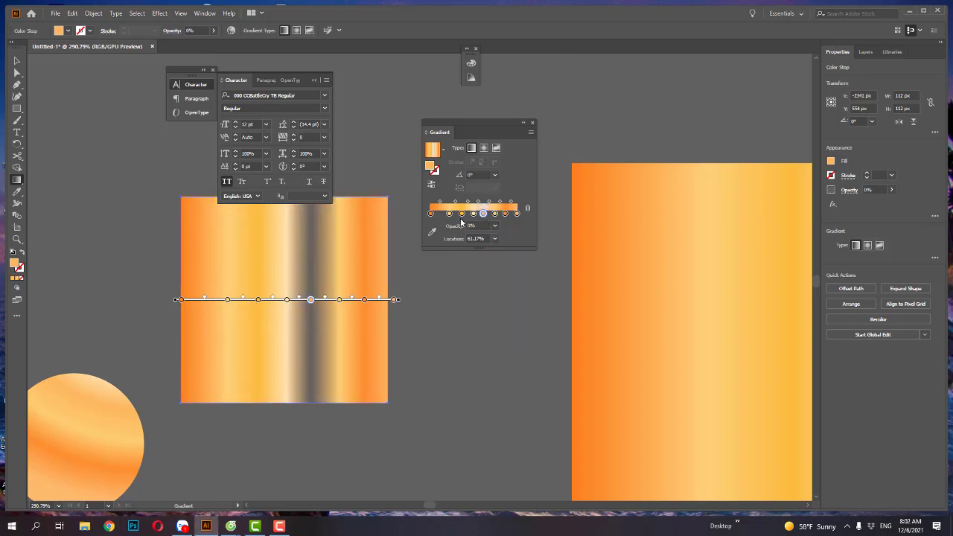
{"action": "left_click", "coordinate": [494, 226]}
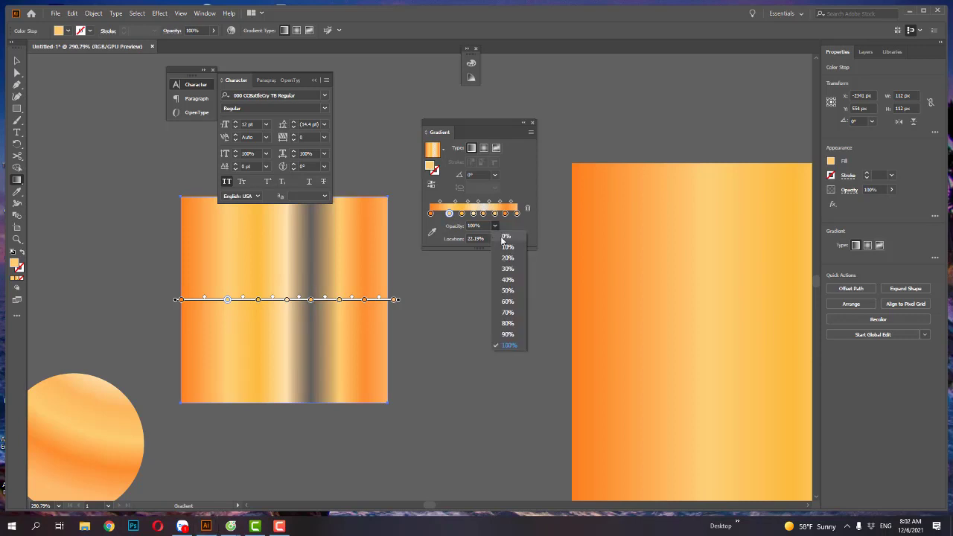
{"action": "left_click", "coordinate": [505, 236]}
{"action": "left_click", "coordinate": [461, 213]}
{"action": "left_click", "coordinate": [494, 225]}
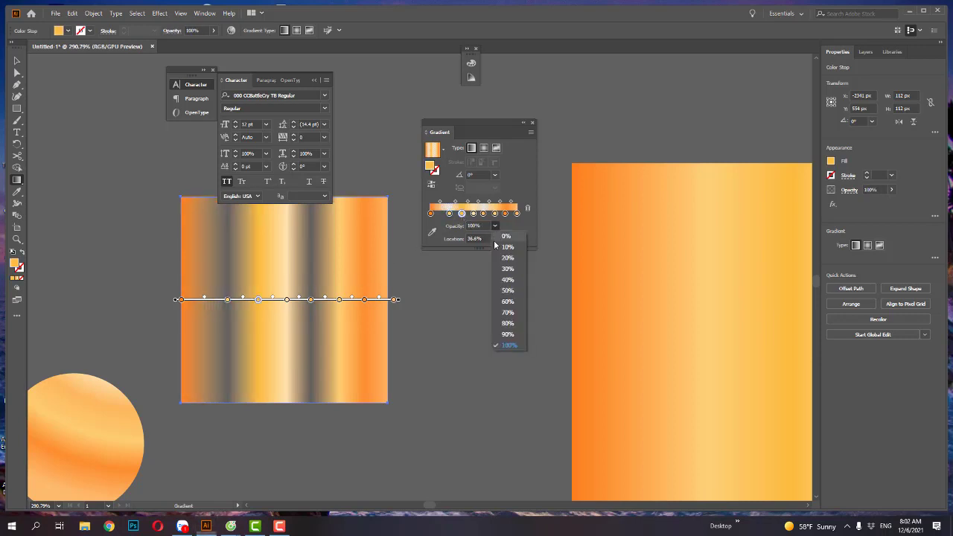
{"action": "left_click", "coordinate": [506, 238]}
{"action": "key", "text": "v"}
{"action": "mouse_move", "coordinate": [356, 331]}
{"action": "left_mouse_down"}
{"action": "mouse_move", "coordinate": [690, 264]}
{"action": "mouse_move", "coordinate": [300, 383]}
{"action": "left_mouse_up"}
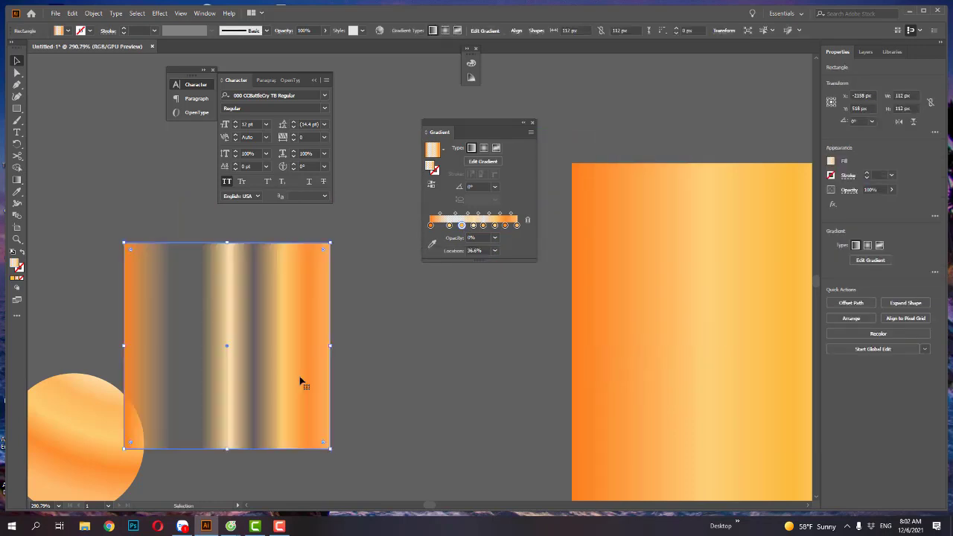
Step: Move the striped square up and left, and draw a circle above it
{"action": "scroll", "coordinate": [300, 383], "scroll_direction": "down", "scroll_amount": 3}
{"action": "left_click_drag", "start_coordinate": [467, 400], "coordinate": [109, 258]}
{"action": "left_click_drag", "start_coordinate": [154, 290], "coordinate": [283, 319]}
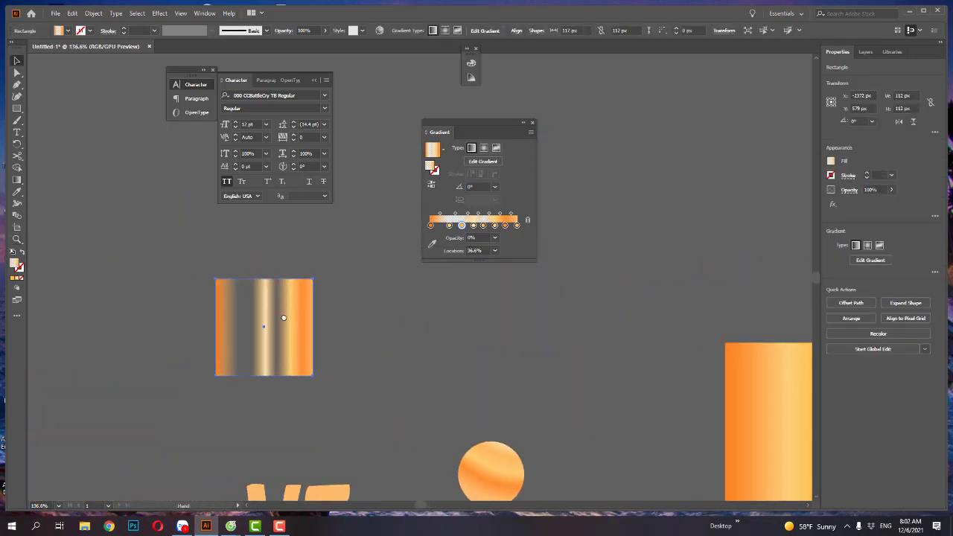
{"action": "key", "text": "l"}
{"action": "left_click_drag", "start_coordinate": [301, 198], "coordinate": [388, 284]}
{"action": "key", "text": "v"}
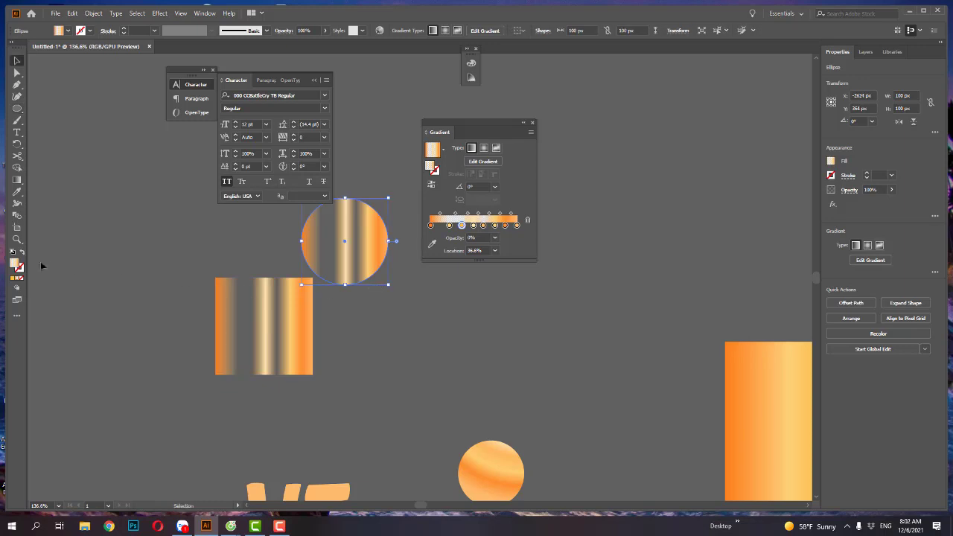
Step: Set a gradient stop's colour to ff0000 red
{"action": "double_click", "coordinate": [13, 262]}
{"action": "type", "text": "ff0000"}
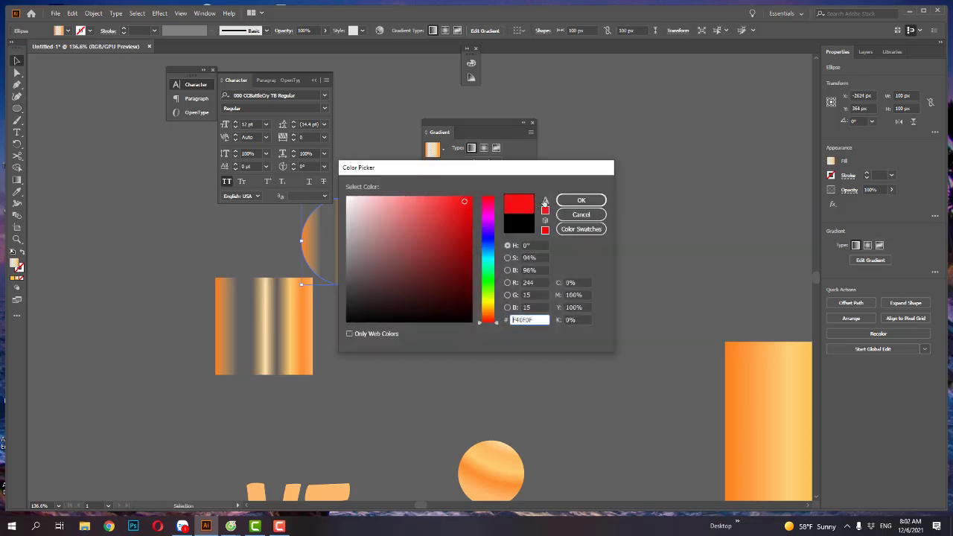
{"action": "key", "text": "Return"}
{"action": "left_click", "coordinate": [382, 329]}
{"action": "left_click", "coordinate": [342, 244]}
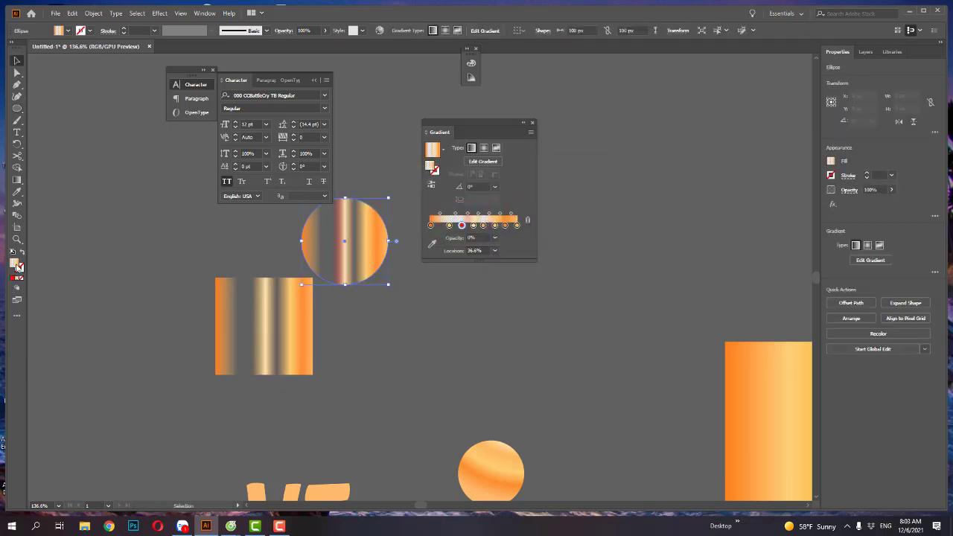
Step: Re-apply ff0000 to the stop and give the circle a dark red fill
{"action": "double_click", "coordinate": [13, 262]}
{"action": "type", "text": "ff0000"}
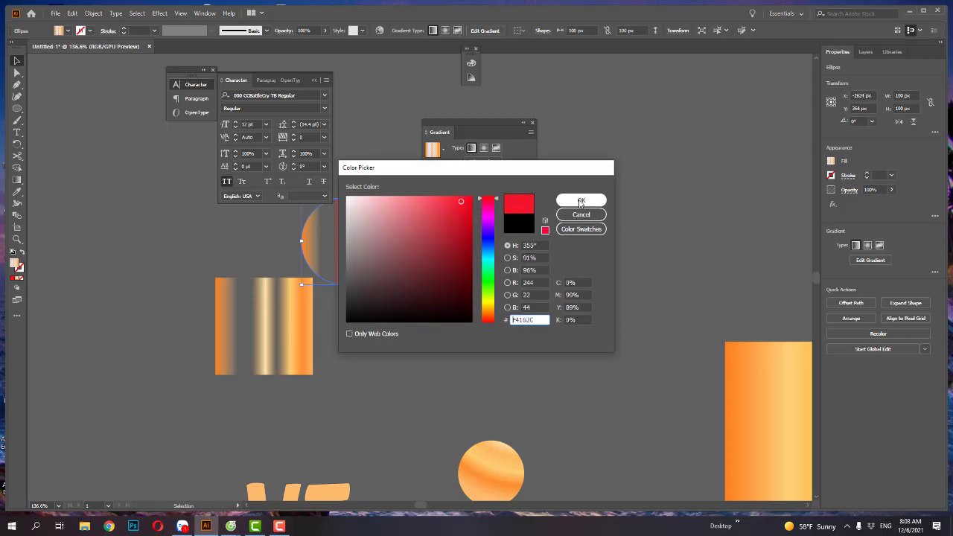
{"action": "key", "text": "Return"}
{"action": "left_click", "coordinate": [427, 292]}
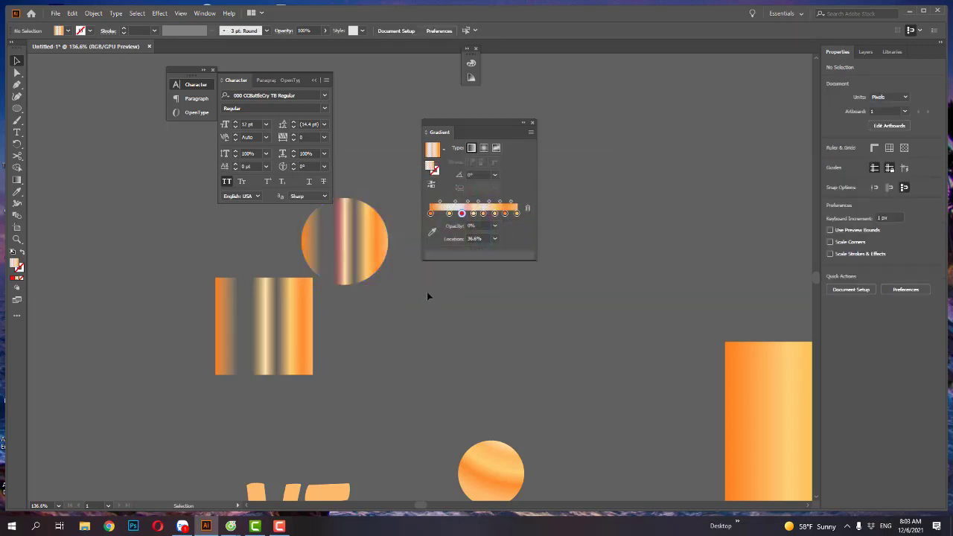
{"action": "left_click", "coordinate": [533, 122]}
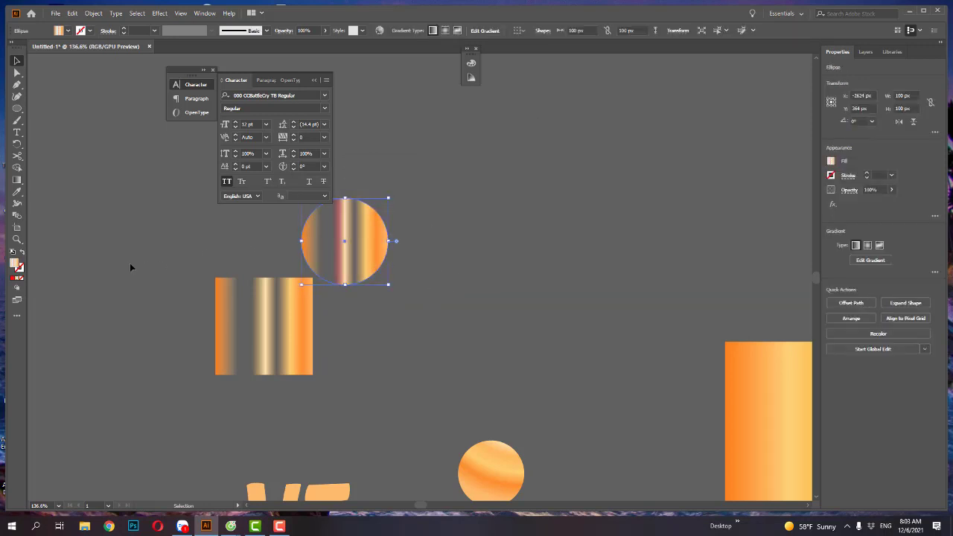
{"action": "double_click", "coordinate": [15, 263]}
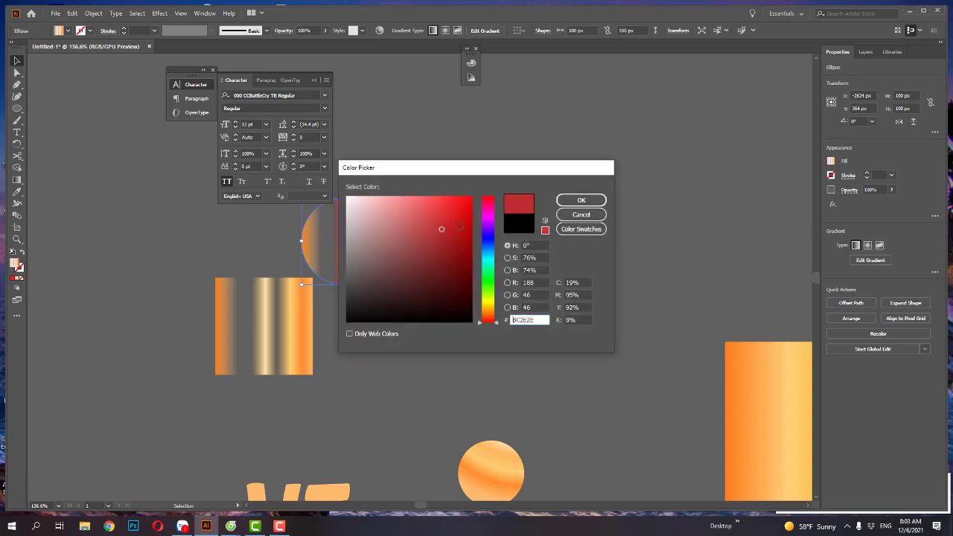
{"action": "left_click", "coordinate": [590, 201]}
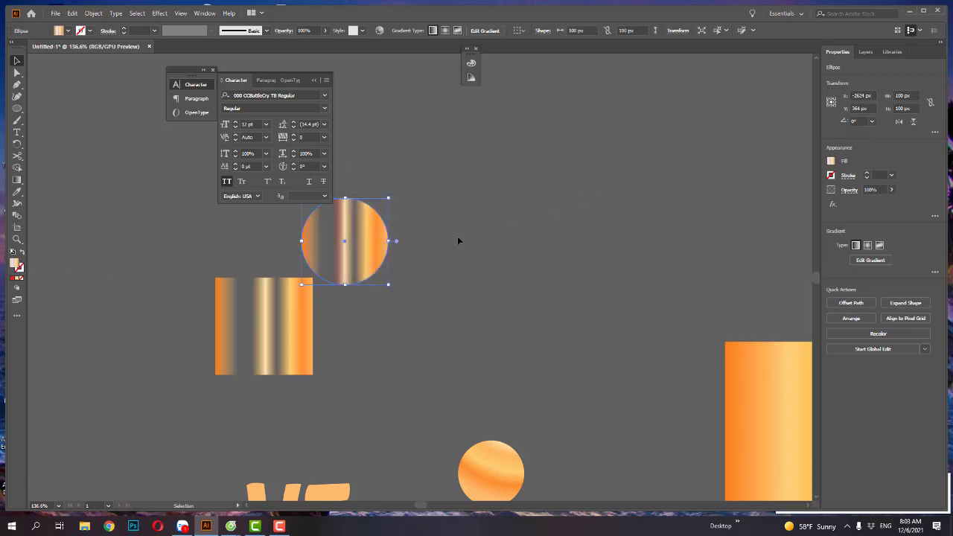
Step: Fill the circle solid dark red, move it onto the gradient rectangle, and bring the rectangle to front
{"action": "left_click", "coordinate": [12, 279]}
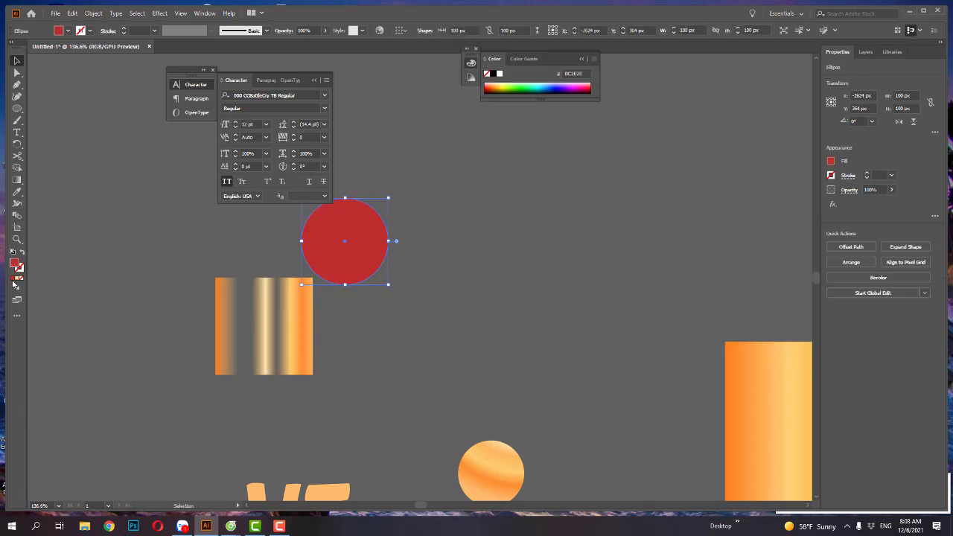
{"action": "left_click_drag", "start_coordinate": [381, 258], "coordinate": [311, 313]}
{"action": "left_click", "coordinate": [310, 356]}
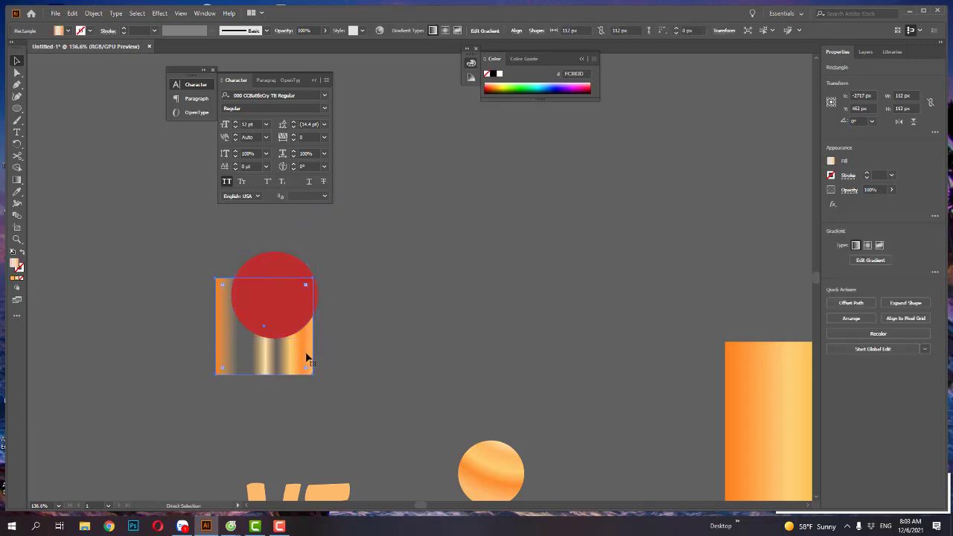
{"action": "key", "text": "ctrl+shift+bracketright"}
{"action": "scroll", "coordinate": [340, 358], "scroll_direction": "up", "scroll_amount": 3}
{"action": "scroll", "coordinate": [340, 355], "scroll_direction": "up", "scroll_amount": 1}
{"action": "mouse_move", "coordinate": [340, 355]}
{"action": "left_mouse_down"}
{"action": "mouse_move", "coordinate": [355, 336]}
{"action": "mouse_move", "coordinate": [318, 315]}
{"action": "left_mouse_up"}
Step: Centre the gradient rectangle around the circle and widen it to 233 px
{"action": "scroll", "coordinate": [367, 332], "scroll_direction": "up", "scroll_amount": 2}
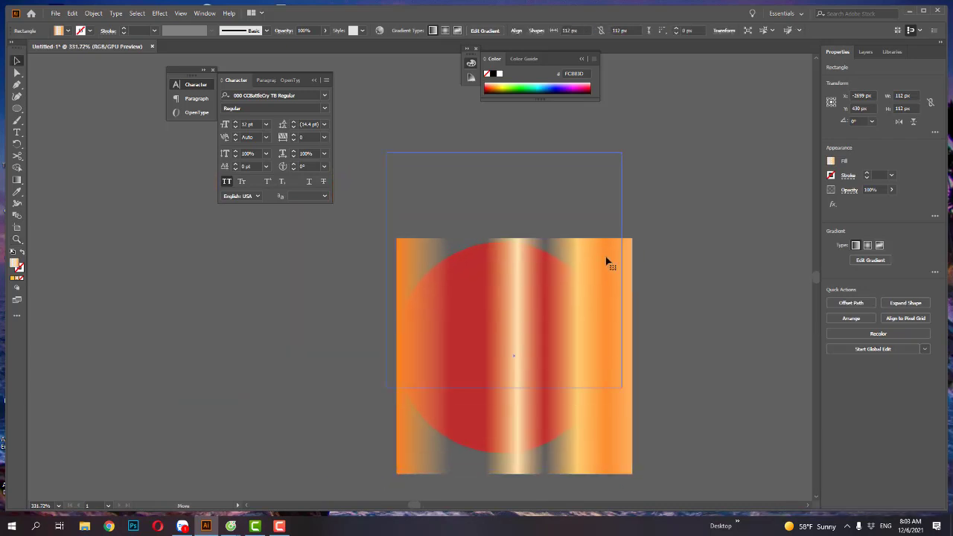
{"action": "mouse_move", "coordinate": [576, 397]}
{"action": "left_mouse_down"}
{"action": "mouse_move", "coordinate": [616, 399]}
{"action": "mouse_move", "coordinate": [604, 339]}
{"action": "left_mouse_up"}
{"action": "left_click_drag", "start_coordinate": [378, 319], "coordinate": [223, 319]}
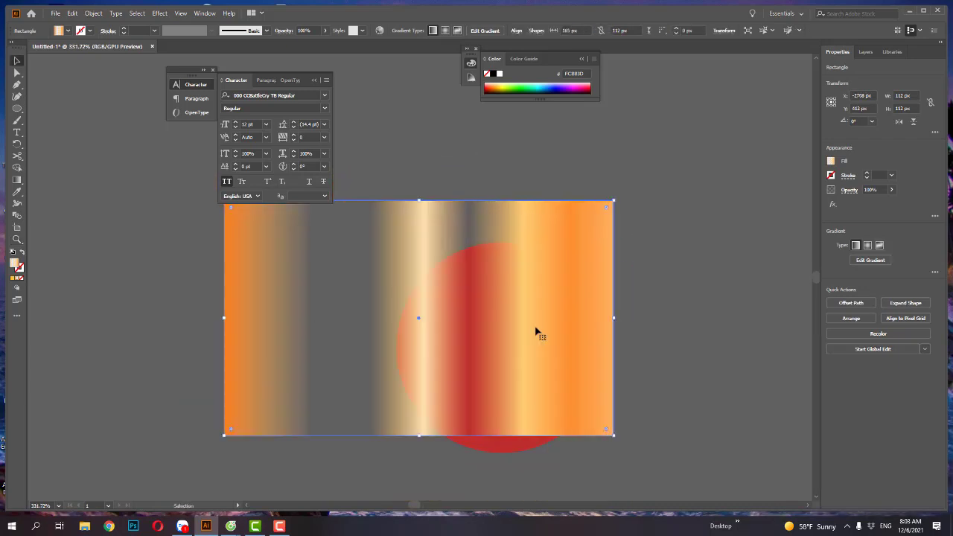
{"action": "left_click_drag", "start_coordinate": [614, 317], "coordinate": [759, 319]}
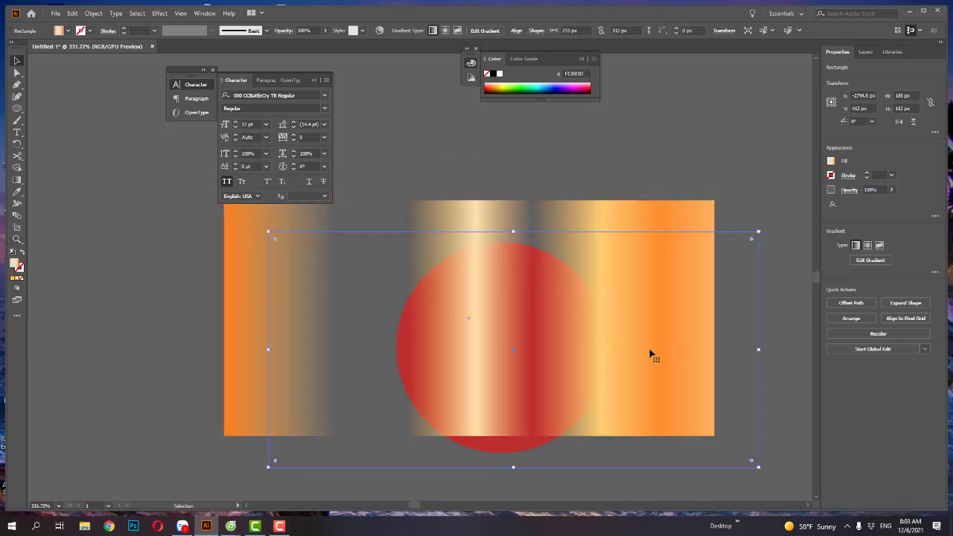
Step: Zoom out, shift the rectangle-and-circle artwork left, and collapse the text formatting settings
{"action": "key", "text": "z"}
{"action": "left_click", "coordinate": [675, 329], "text": "alt"}
{"action": "left_click", "coordinate": [588, 326], "text": "alt"}
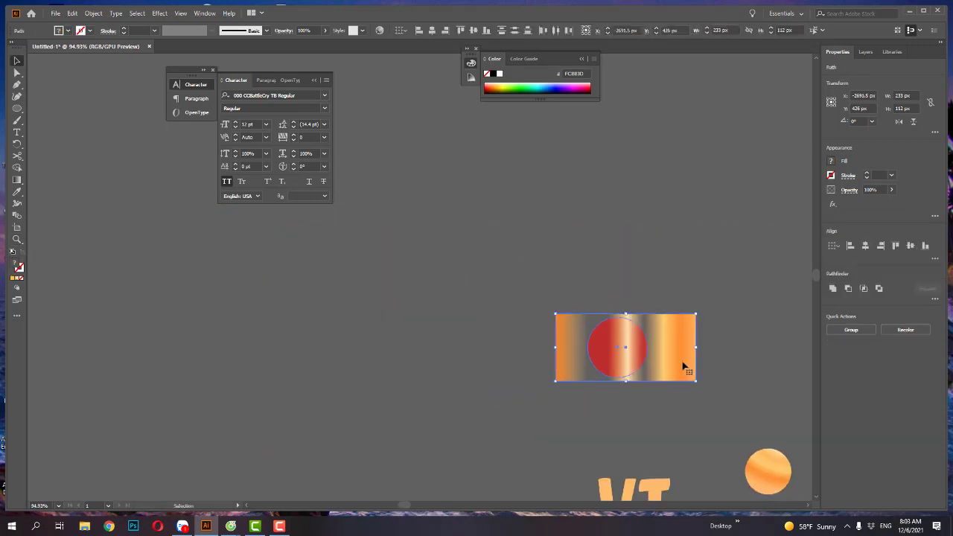
{"action": "left_click_drag", "start_coordinate": [681, 366], "coordinate": [277, 359]}
{"action": "left_click", "coordinate": [483, 397]}
{"action": "left_click_drag", "start_coordinate": [346, 319], "coordinate": [417, 319]}
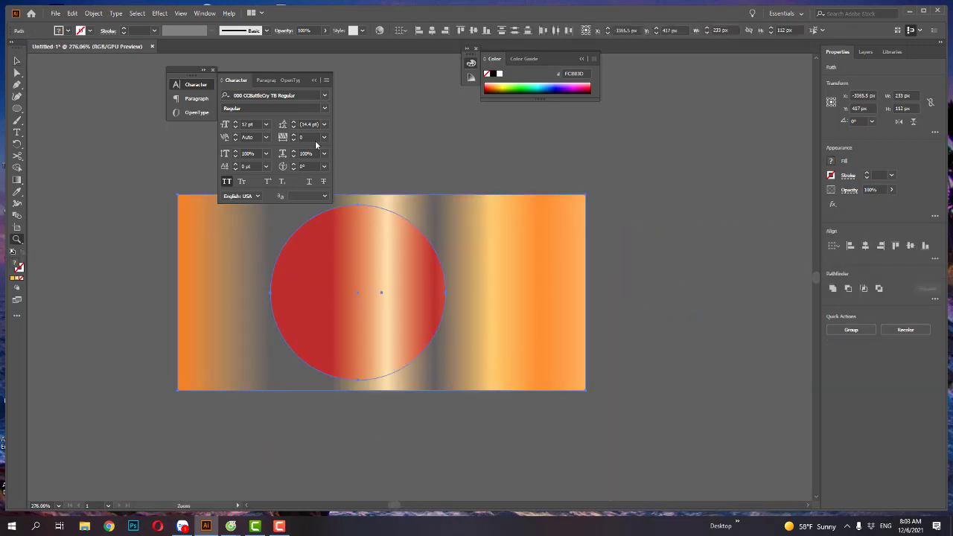
{"action": "left_click", "coordinate": [314, 80]}
{"action": "left_click", "coordinate": [375, 106]}
{"action": "scroll", "coordinate": [353, 230], "scroll_direction": "down", "scroll_amount": 2}
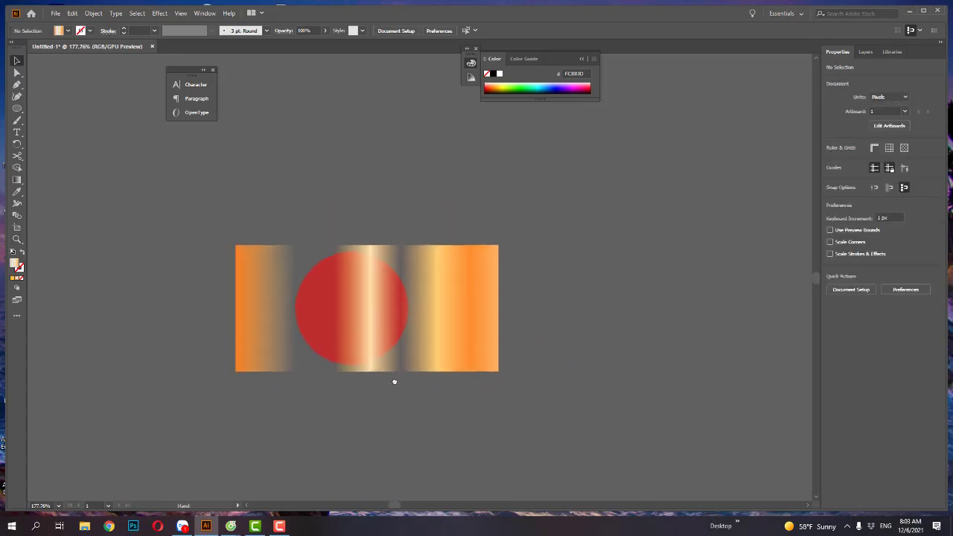
{"action": "left_click_drag", "start_coordinate": [395, 382], "coordinate": [414, 390]}
Step: Zoom in and centre the view on the artwork, then select the gradient rectangle
{"action": "key", "text": "z"}
{"action": "left_click_drag", "start_coordinate": [391, 330], "coordinate": [503, 383]}
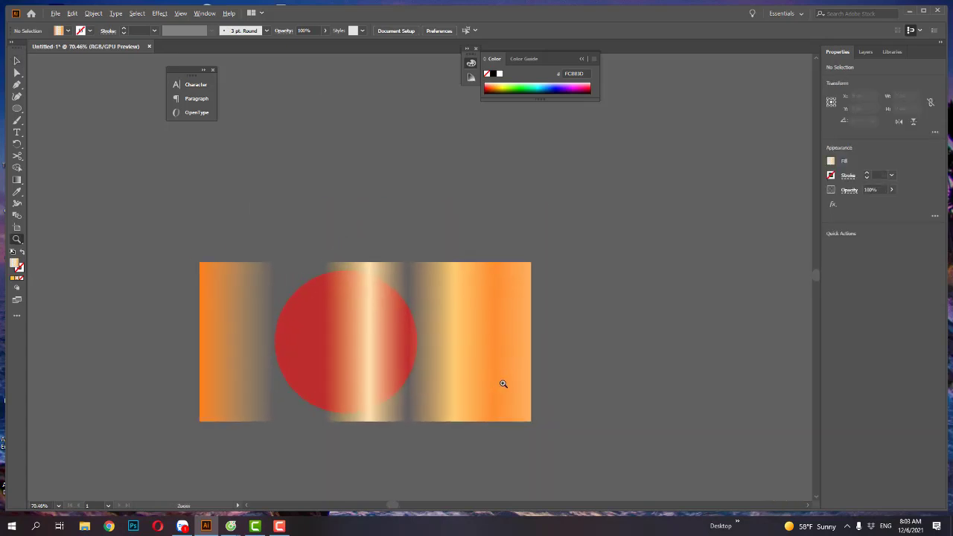
{"action": "left_click", "coordinate": [427, 142]}
{"action": "scroll", "coordinate": [446, 115], "scroll_direction": "down", "scroll_amount": 3}
{"action": "scroll", "coordinate": [536, 325], "scroll_direction": "left", "scroll_amount": 2}
{"action": "left_click_drag", "start_coordinate": [536, 326], "coordinate": [428, 306]}
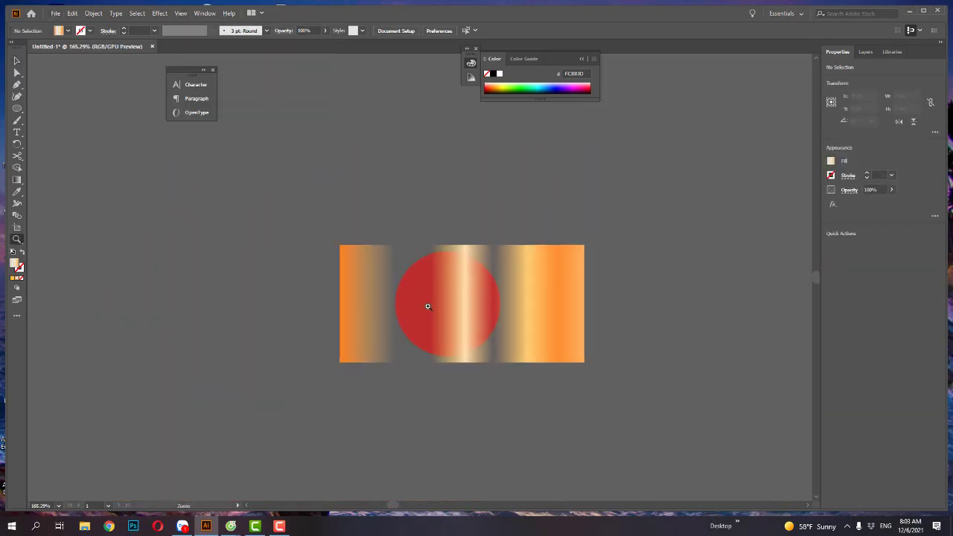
{"action": "key", "text": "v"}
{"action": "scroll", "coordinate": [447, 313], "scroll_direction": "down", "scroll_amount": 1}
{"action": "scroll", "coordinate": [468, 275], "scroll_direction": "right", "scroll_amount": 1}
{"action": "left_click", "coordinate": [469, 275]}
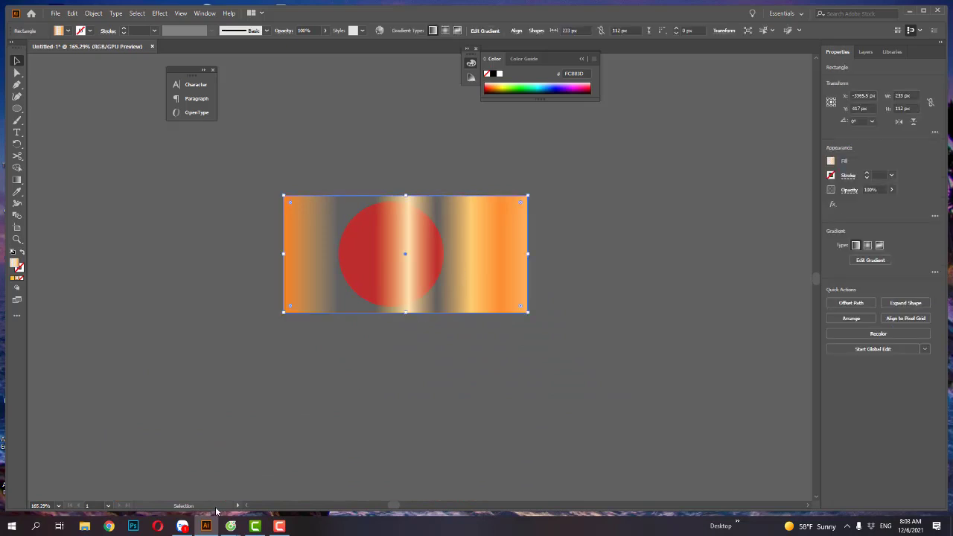
Step: Admit the person asking to join the video call, then minimise the call window
{"action": "left_click", "coordinate": [280, 525]}
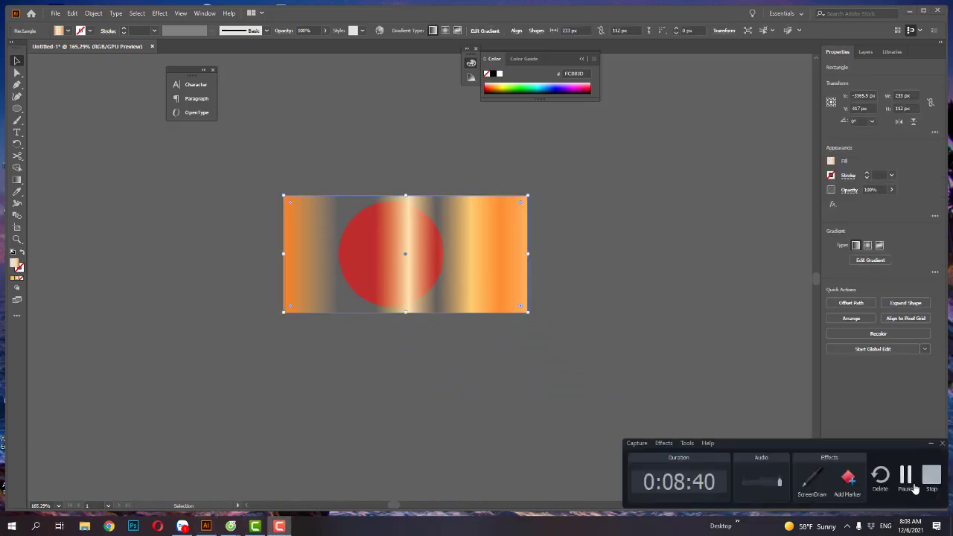
{"action": "left_click", "coordinate": [906, 480]}
{"action": "mouse_move", "coordinate": [231, 526]}
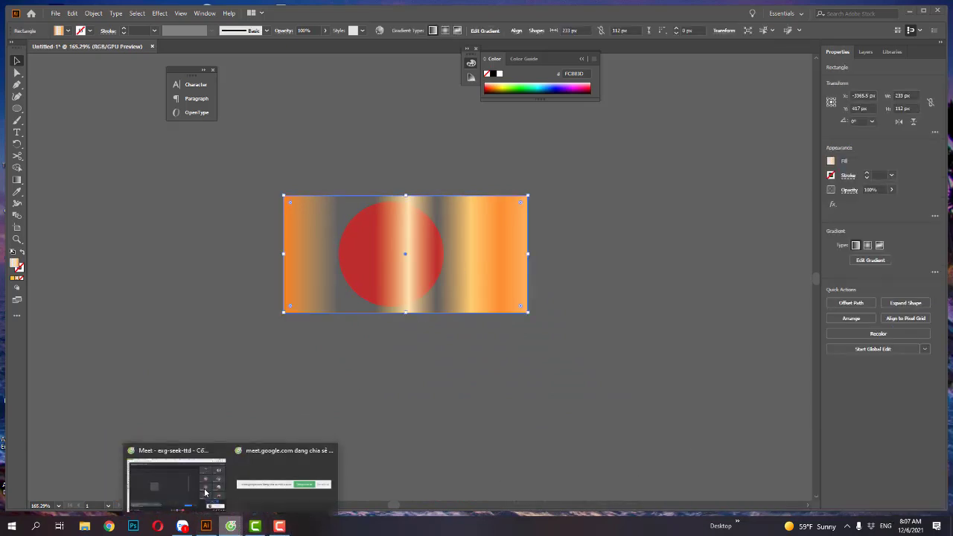
{"action": "left_click", "coordinate": [209, 503]}
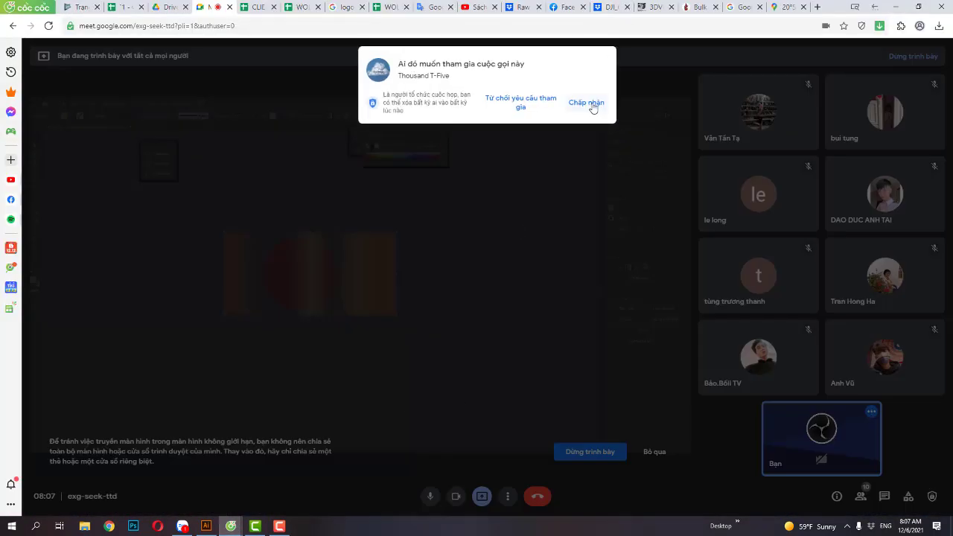
{"action": "left_click", "coordinate": [586, 104]}
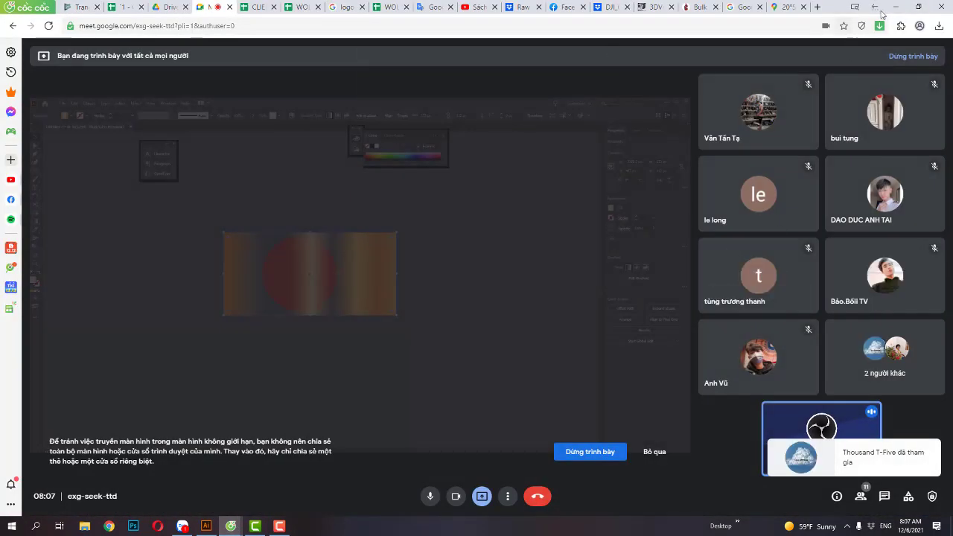
{"action": "left_click", "coordinate": [904, 10]}
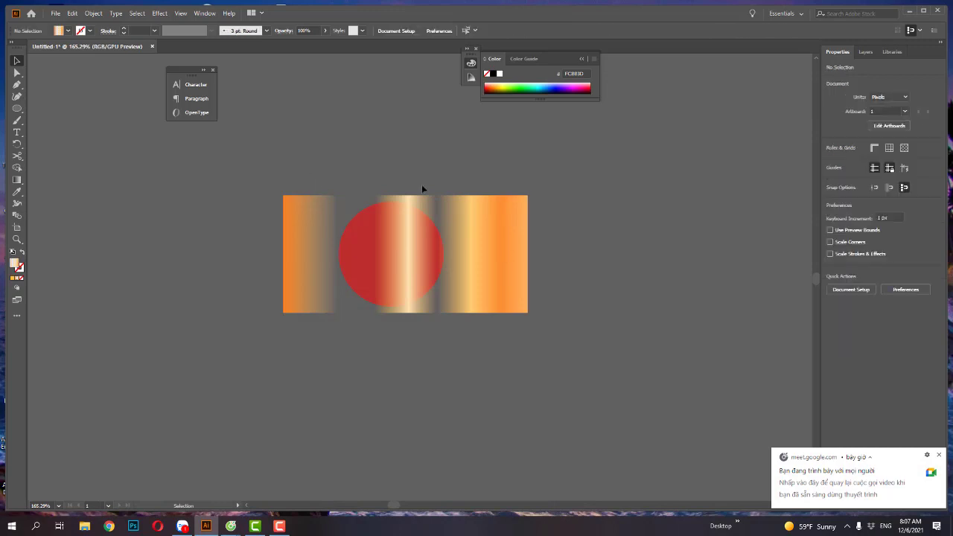
Step: Delete the gradient rectangle and the red circle, leaving the canvas empty
{"action": "left_click", "coordinate": [504, 249]}
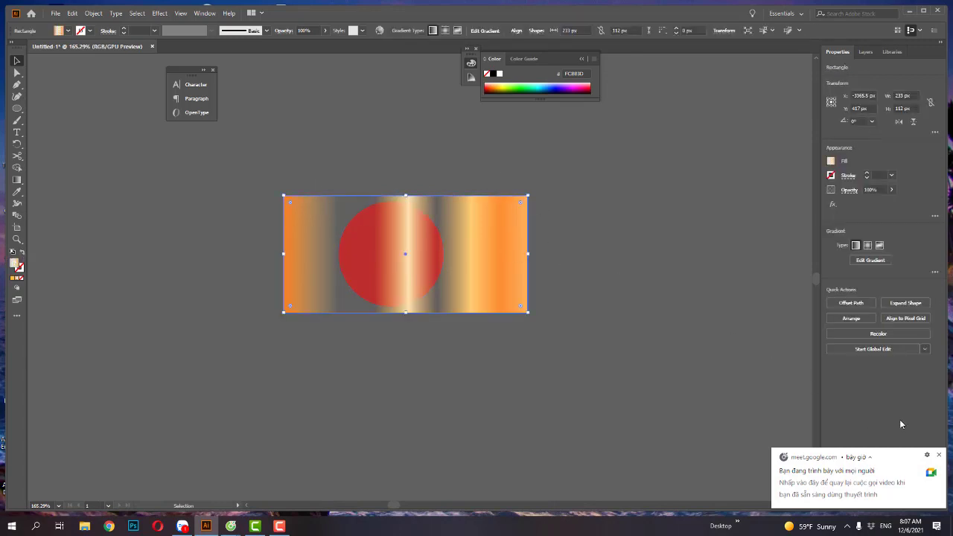
{"action": "left_click", "coordinate": [940, 455]}
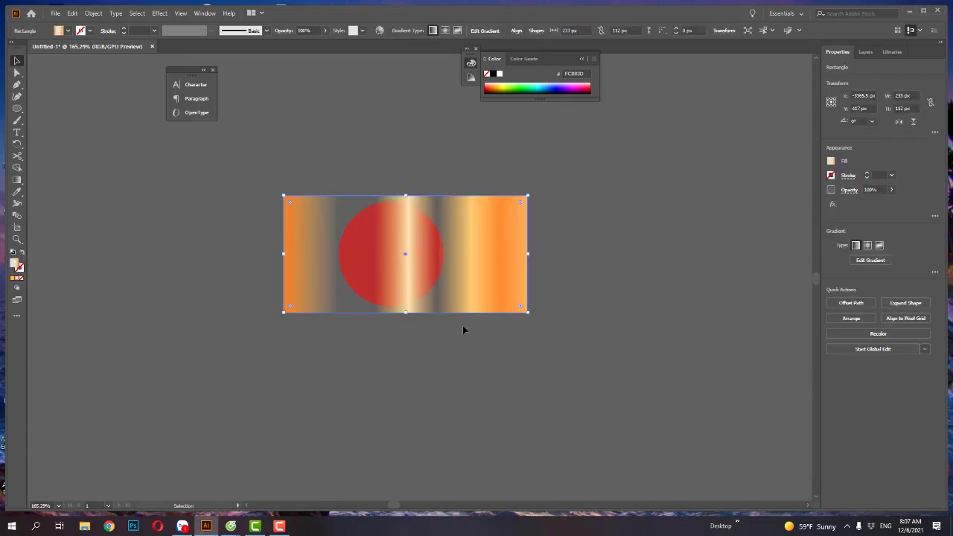
{"action": "left_click", "coordinate": [586, 166]}
{"action": "left_click", "coordinate": [514, 215]}
{"action": "key", "text": "Delete"}
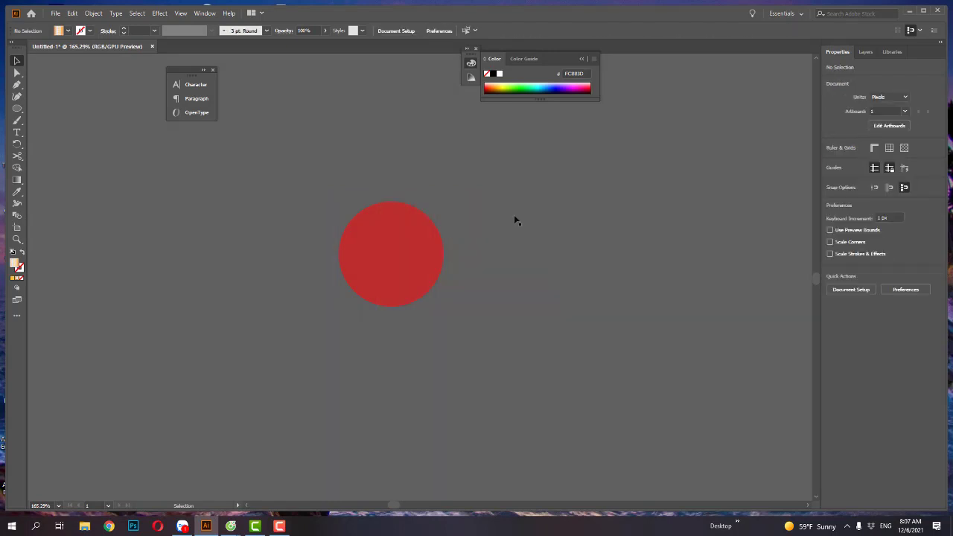
{"action": "key", "text": "ctrl+a"}
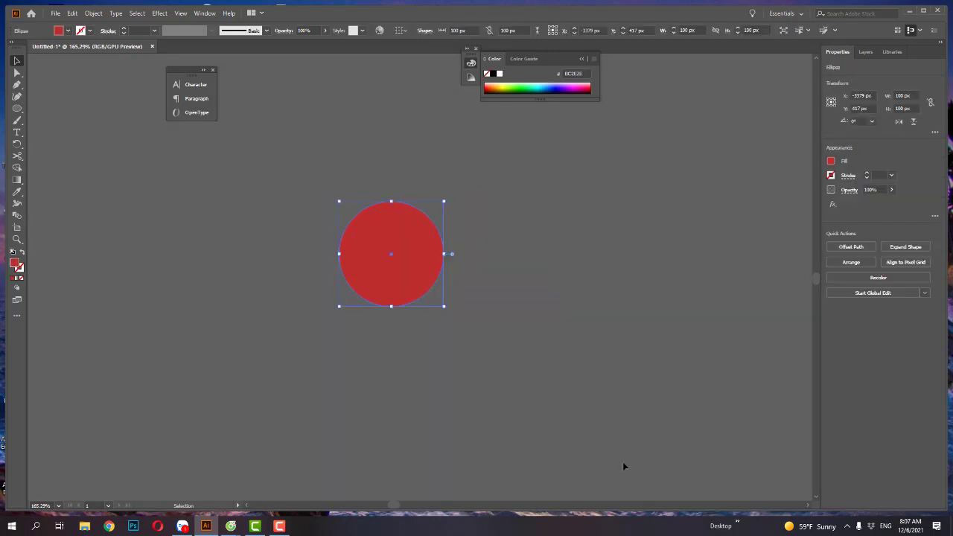
{"action": "key", "text": "Delete"}
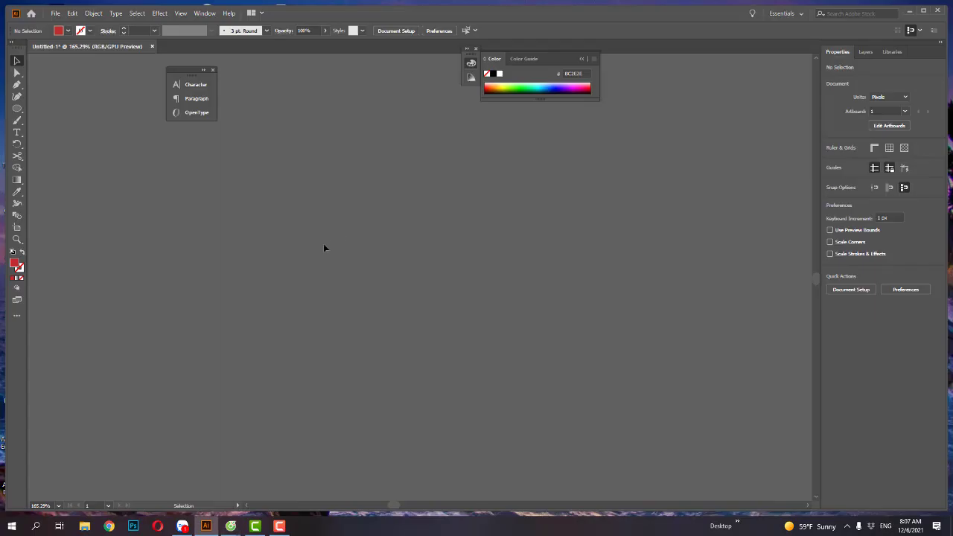
Step: Pick the Mesh Tool from the Gradient tool flyout, draw a test red square, and delete it
{"action": "left_click", "coordinate": [17, 195]}
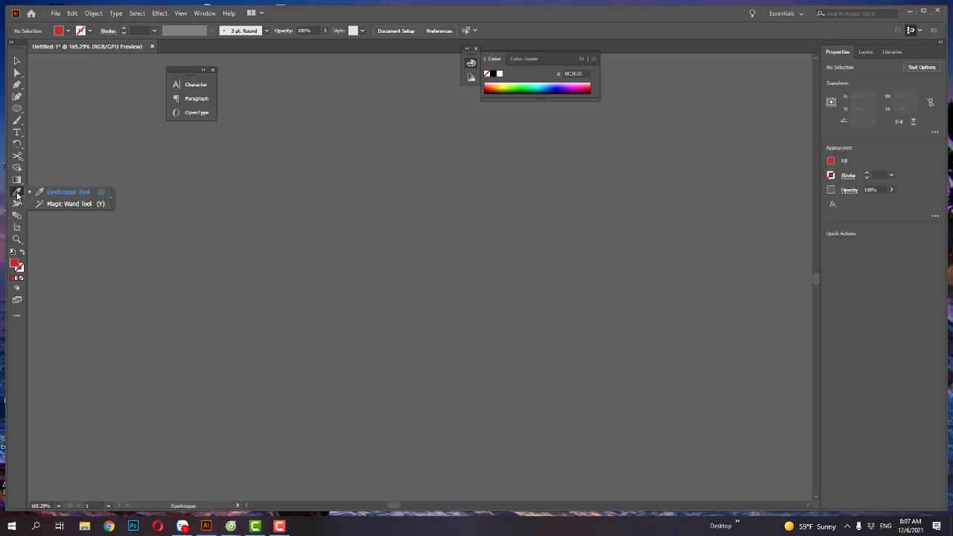
{"action": "left_click", "coordinate": [17, 180]}
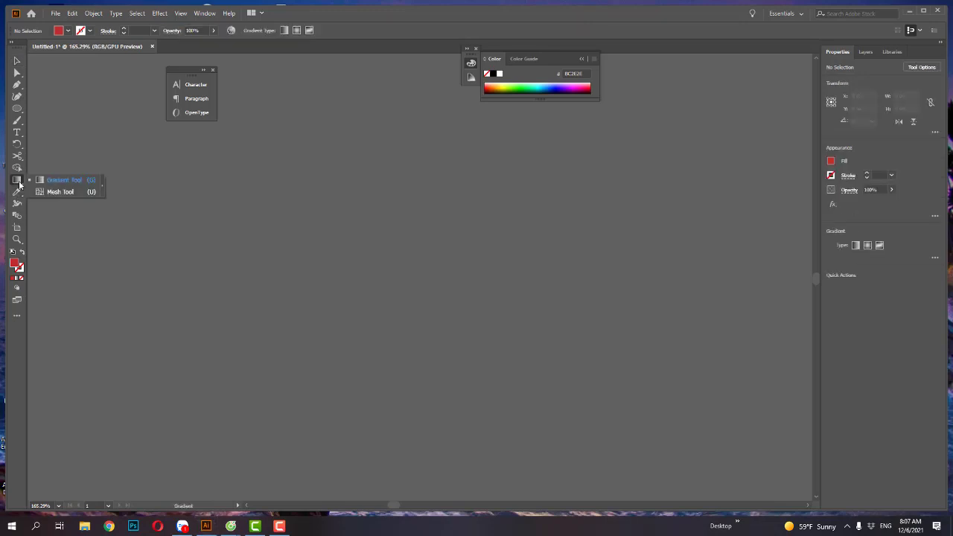
{"action": "left_click", "coordinate": [59, 192]}
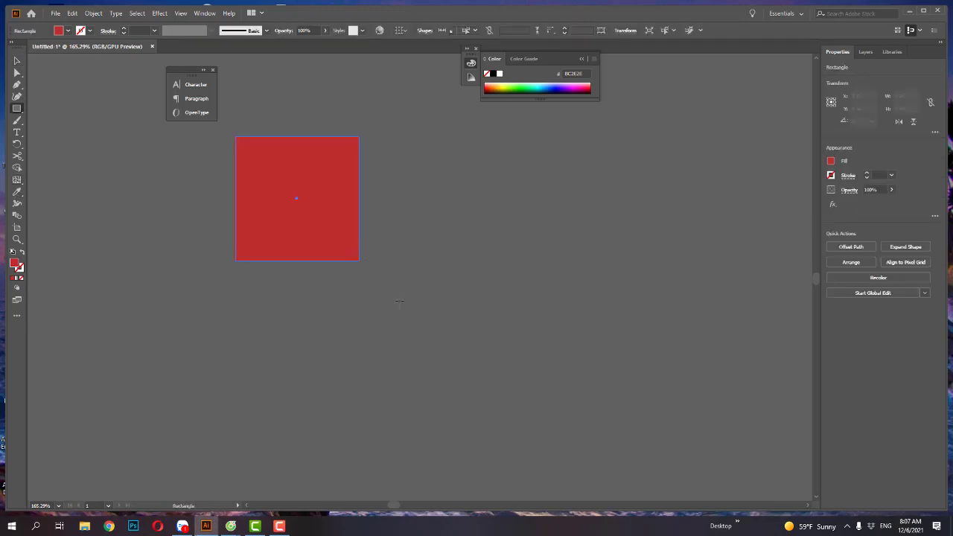
{"action": "left_click_drag", "start_coordinate": [331, 228], "coordinate": [450, 351]}
{"action": "key", "text": "v"}
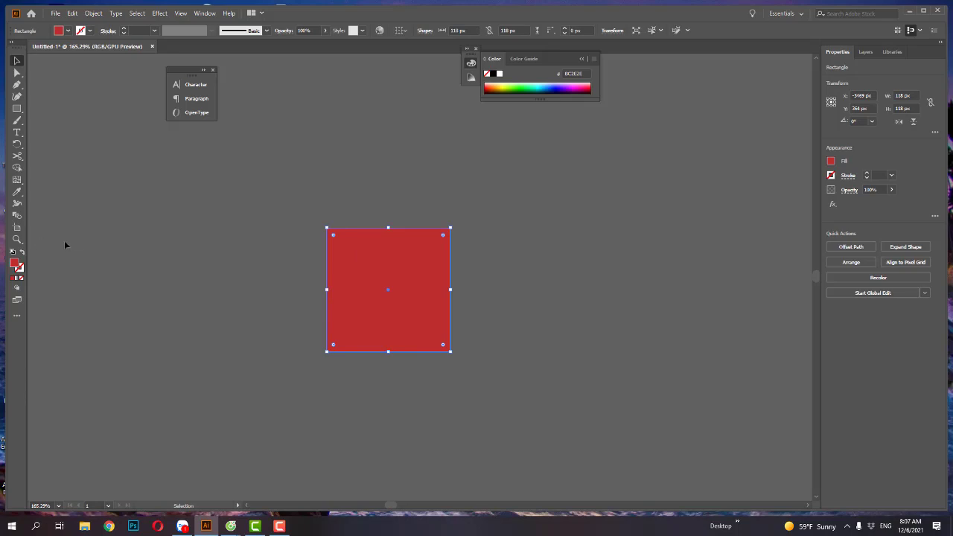
{"action": "key", "text": "Delete"}
{"action": "mouse_move", "coordinate": [231, 526]}
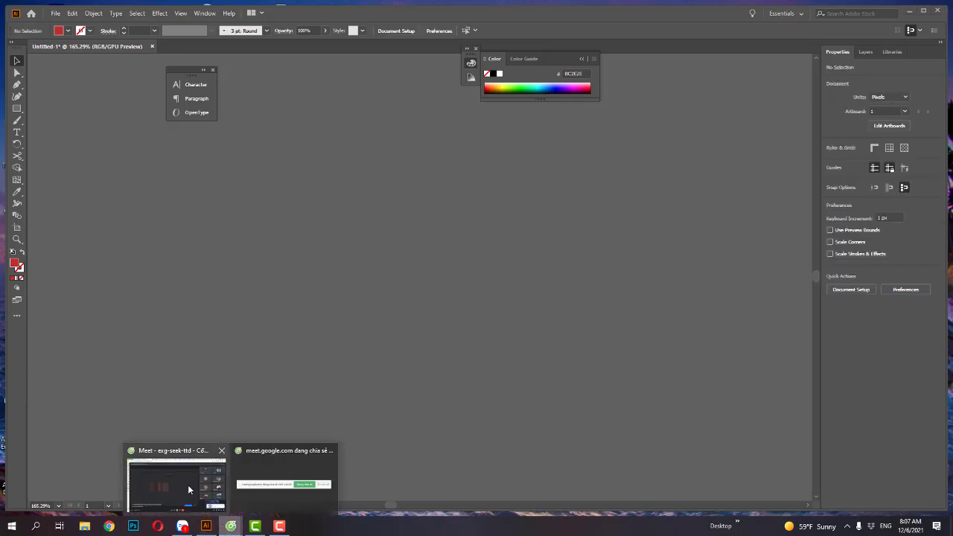
{"action": "left_click", "coordinate": [188, 485]}
Step: Search Google for 'hoa' from the Google tab's search box
{"action": "left_click", "coordinate": [736, 7]}
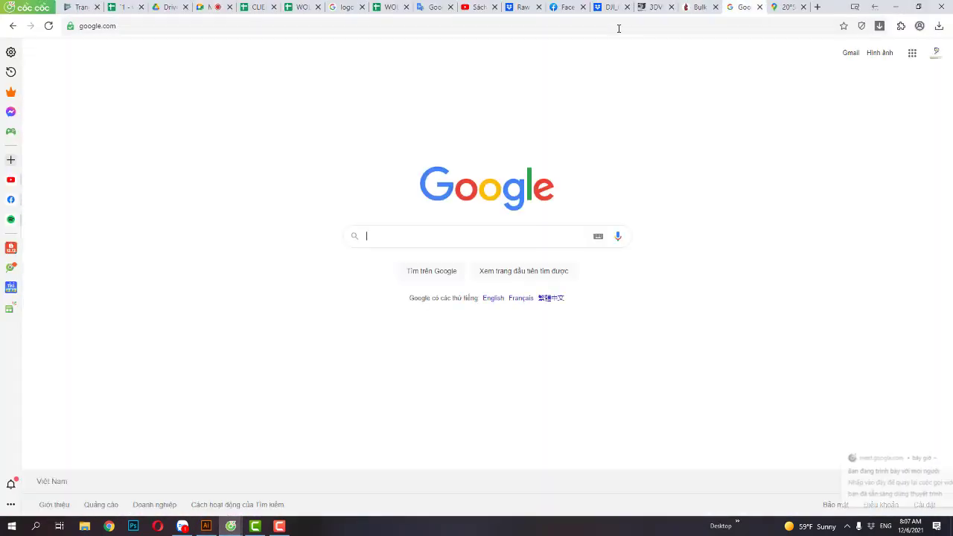
{"action": "left_click", "coordinate": [426, 240]}
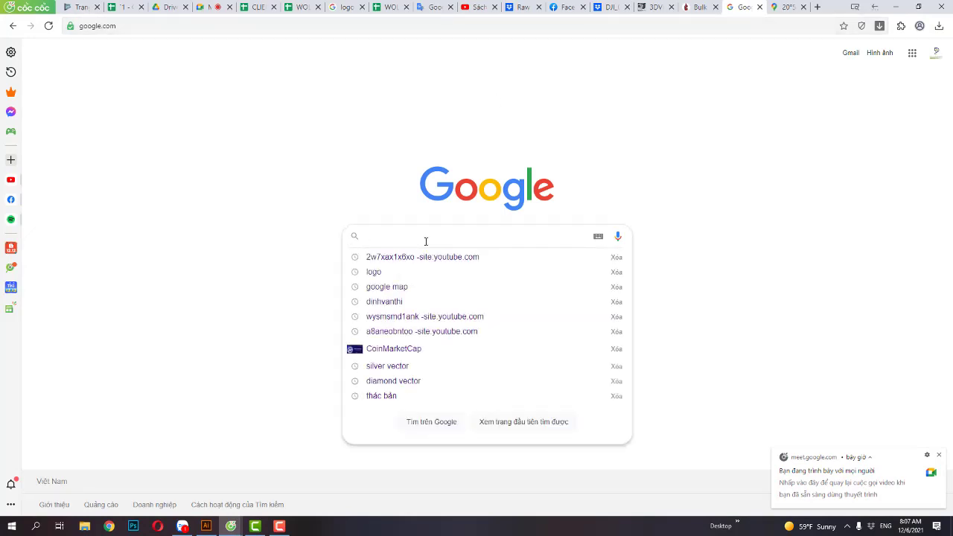
{"action": "type", "text": "hoa"}
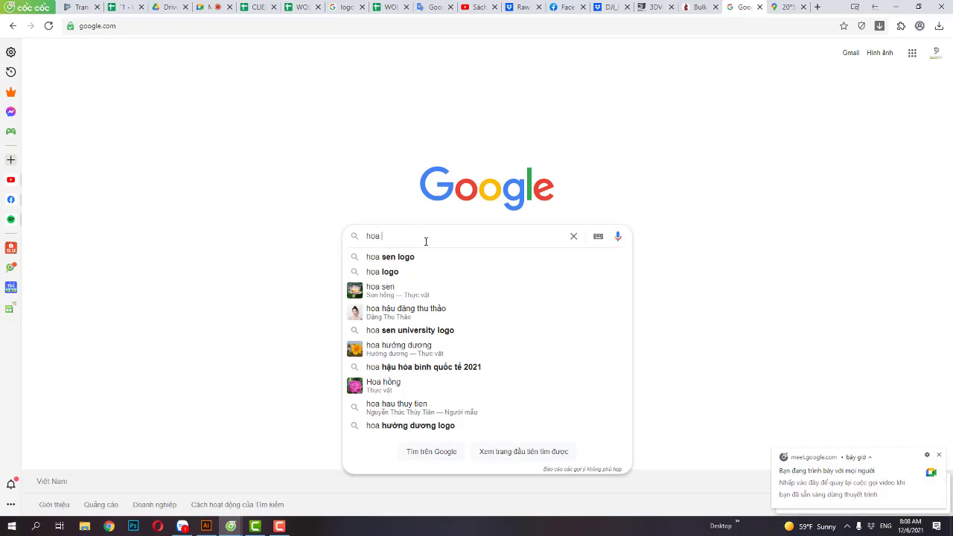
{"action": "type", "text": " tul"}
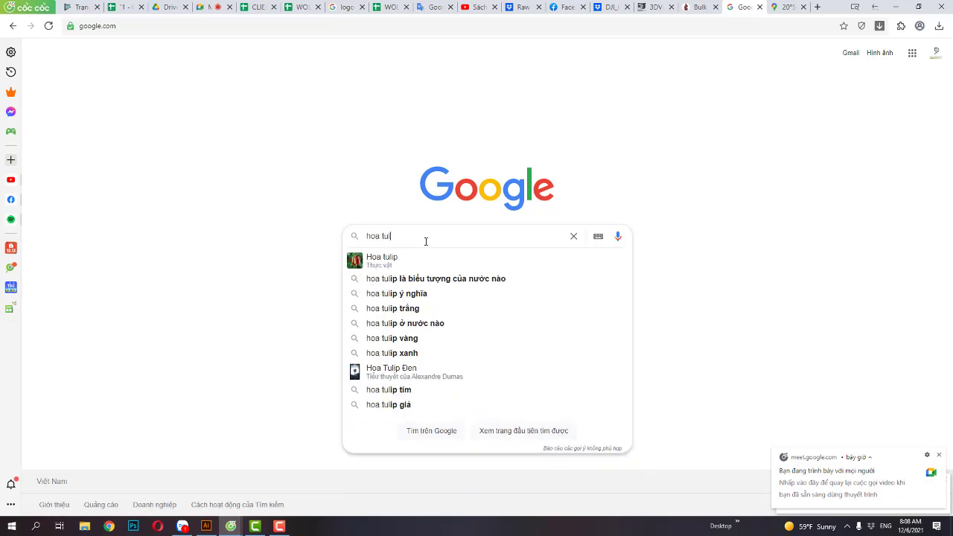
{"action": "key", "text": "BackSpace"}
{"action": "key", "text": "BackSpace"}
{"action": "key", "text": "BackSpace"}
{"action": "type", "text": "a"}
{"action": "key", "text": "Return"}
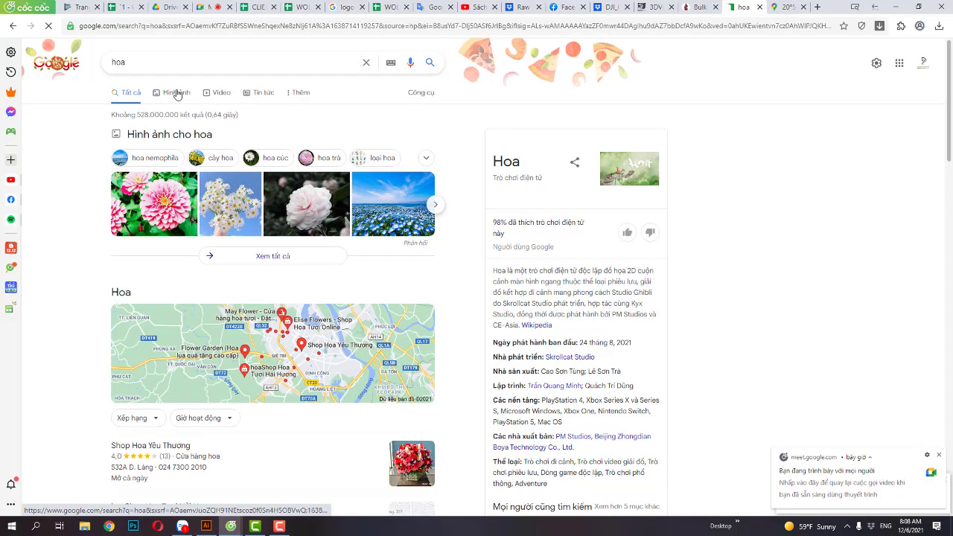
Step: Show Image results for 'hoa', preview the frangipani photo, and scroll through the flower photos
{"action": "left_click", "coordinate": [178, 95]}
{"action": "scroll", "coordinate": [434, 216], "scroll_direction": "down", "scroll_amount": 3}
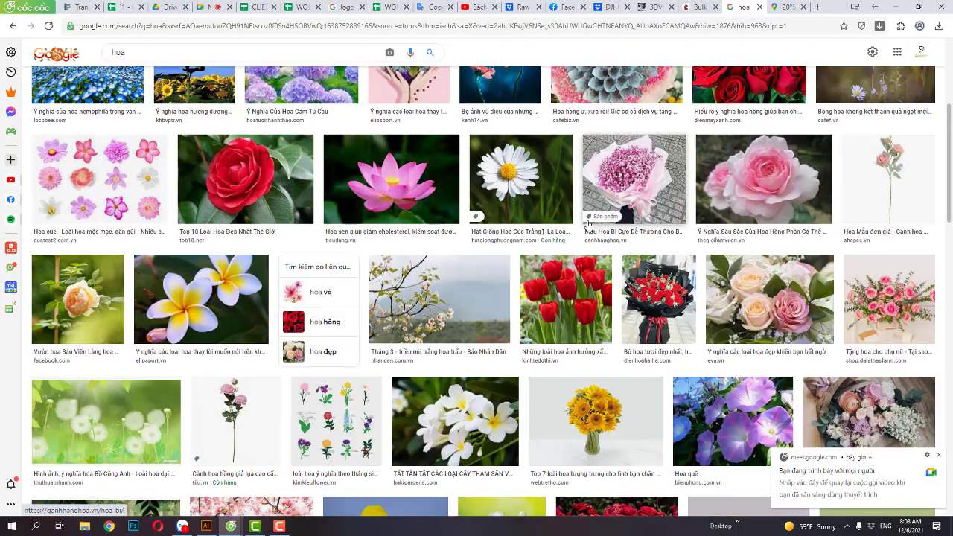
{"action": "left_click", "coordinate": [199, 297]}
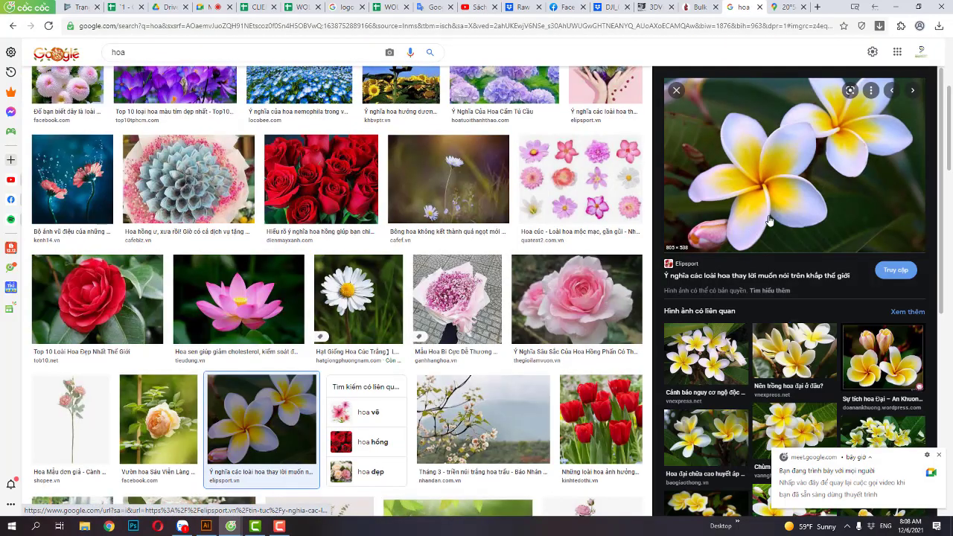
{"action": "scroll", "coordinate": [771, 226], "scroll_direction": "down", "scroll_amount": 3}
{"action": "scroll", "coordinate": [328, 247], "scroll_direction": "down", "scroll_amount": 5}
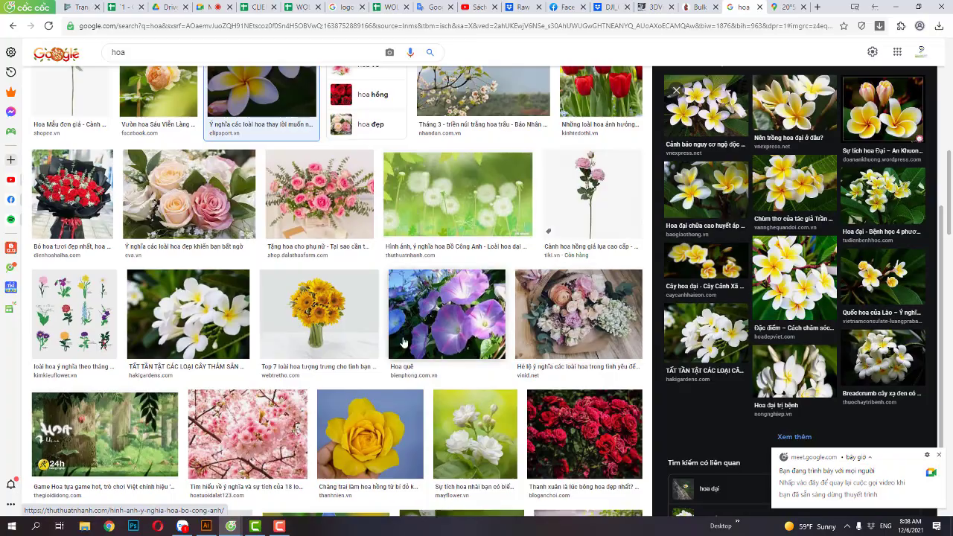
{"action": "scroll", "coordinate": [328, 247], "scroll_direction": "down", "scroll_amount": 5}
{"action": "scroll", "coordinate": [327, 247], "scroll_direction": "up", "scroll_amount": 2}
{"action": "scroll", "coordinate": [324, 223], "scroll_direction": "down", "scroll_amount": 5}
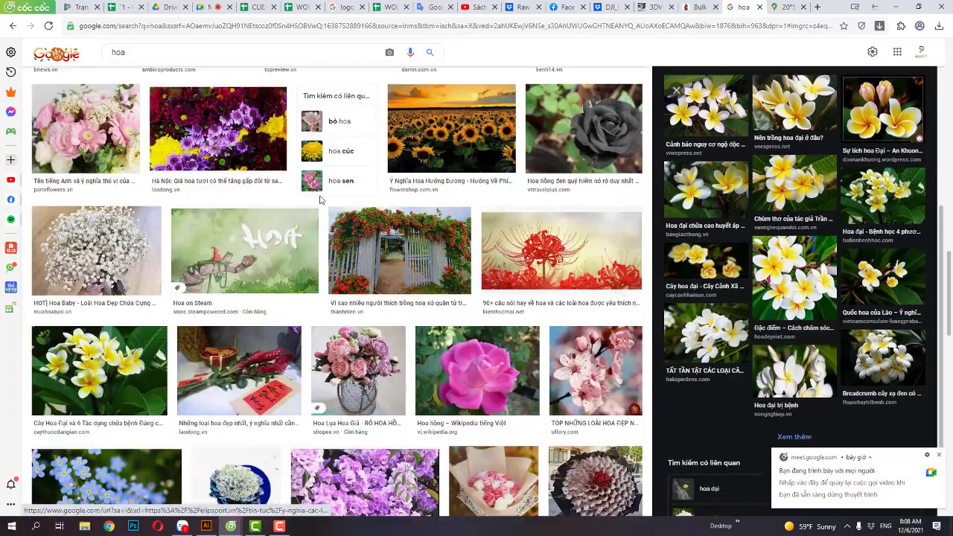
{"action": "scroll", "coordinate": [320, 201], "scroll_direction": "down", "scroll_amount": 5}
{"action": "scroll", "coordinate": [320, 205], "scroll_direction": "down", "scroll_amount": 4}
{"action": "scroll", "coordinate": [320, 212], "scroll_direction": "down", "scroll_amount": 5}
{"action": "scroll", "coordinate": [320, 217], "scroll_direction": "down", "scroll_amount": 2}
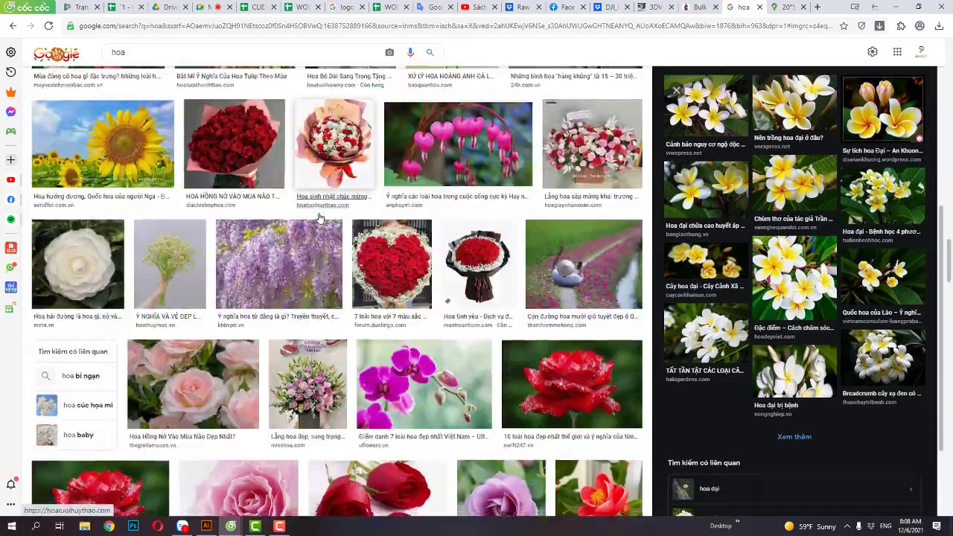
{"action": "scroll", "coordinate": [320, 217], "scroll_direction": "down", "scroll_amount": 5}
{"action": "scroll", "coordinate": [320, 218], "scroll_direction": "down", "scroll_amount": 4}
{"action": "scroll", "coordinate": [320, 219], "scroll_direction": "down", "scroll_amount": 4}
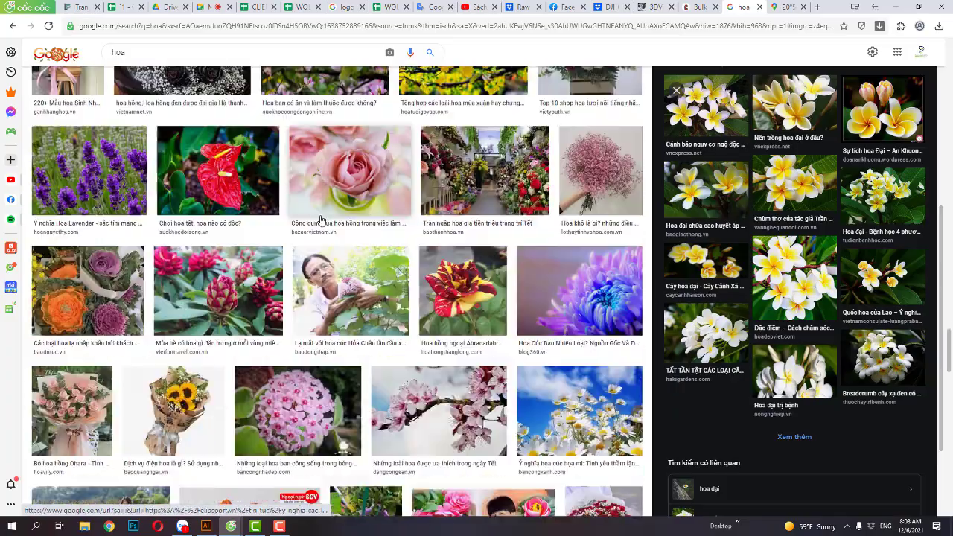
{"action": "scroll", "coordinate": [321, 219], "scroll_direction": "down", "scroll_amount": 5}
{"action": "scroll", "coordinate": [321, 219], "scroll_direction": "down", "scroll_amount": 4}
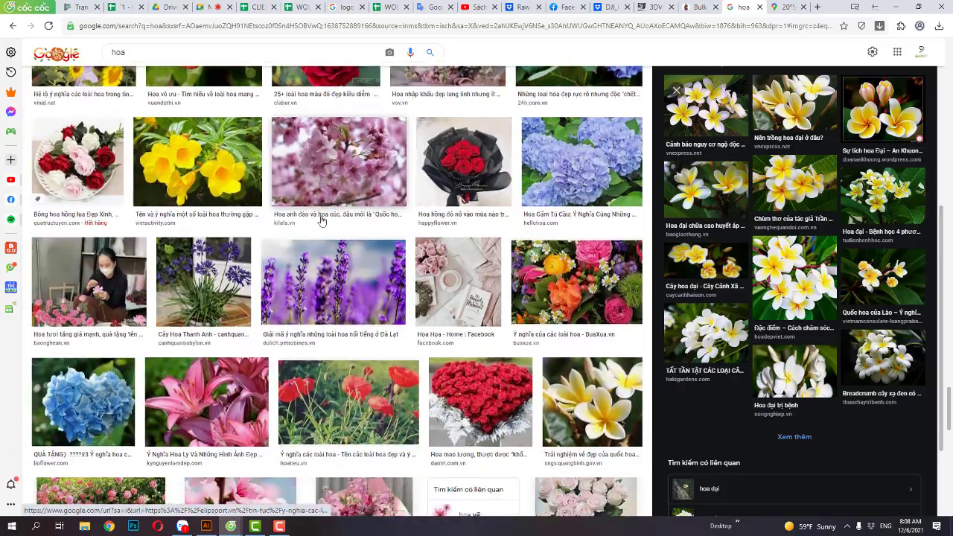
{"action": "scroll", "coordinate": [321, 219], "scroll_direction": "down", "scroll_amount": 4}
{"action": "scroll", "coordinate": [321, 220], "scroll_direction": "down", "scroll_amount": 4}
{"action": "scroll", "coordinate": [322, 221], "scroll_direction": "down", "scroll_amount": 4}
{"action": "scroll", "coordinate": [322, 221], "scroll_direction": "down", "scroll_amount": 4}
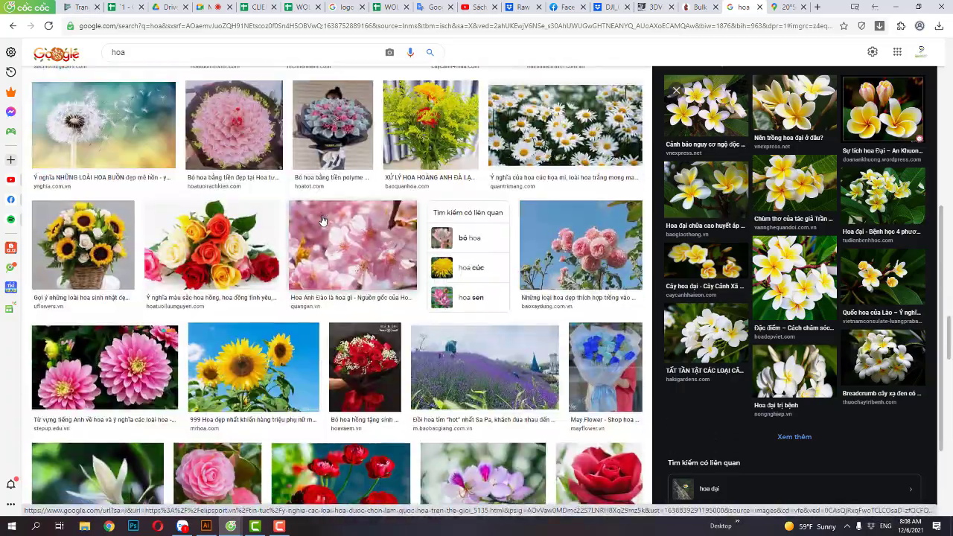
{"action": "scroll", "coordinate": [323, 221], "scroll_direction": "down", "scroll_amount": 5}
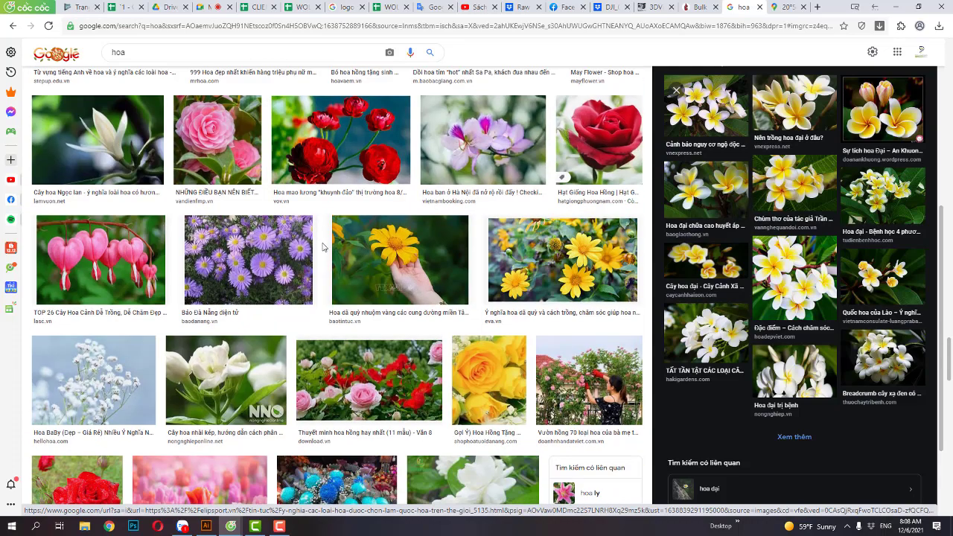
{"action": "scroll", "coordinate": [324, 246], "scroll_direction": "down", "scroll_amount": 4}
{"action": "scroll", "coordinate": [220, 305], "scroll_direction": "down", "scroll_amount": 5}
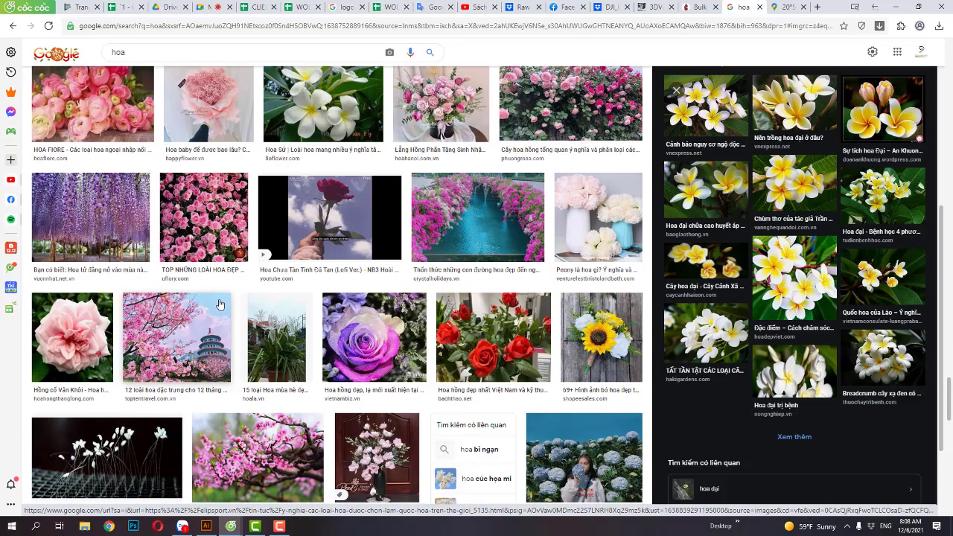
Step: Refine the image search to 'hoa sen' and scroll through the pink and white lotus photos
{"action": "left_click", "coordinate": [169, 53]}
{"action": "type", "text": "s"}
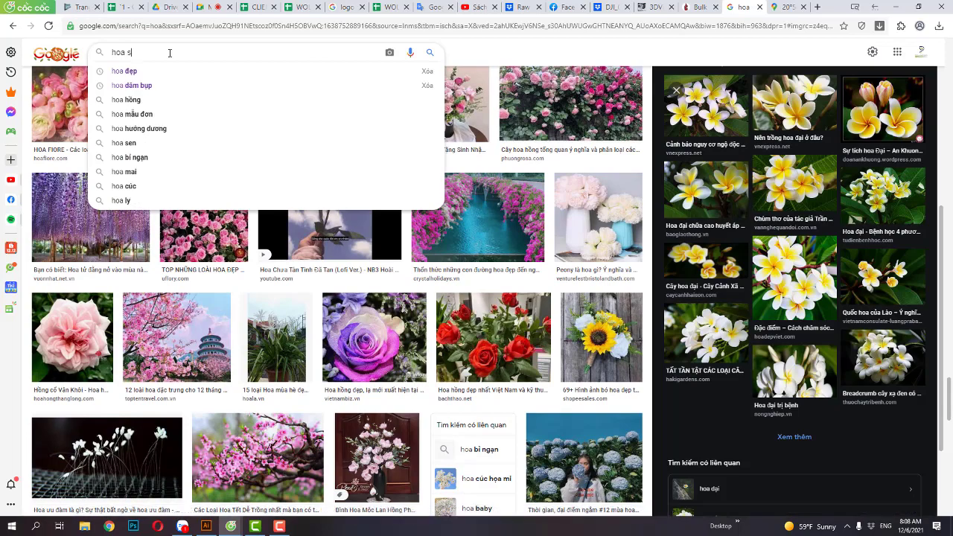
{"action": "type", "text": "en"}
{"action": "key", "text": "Return"}
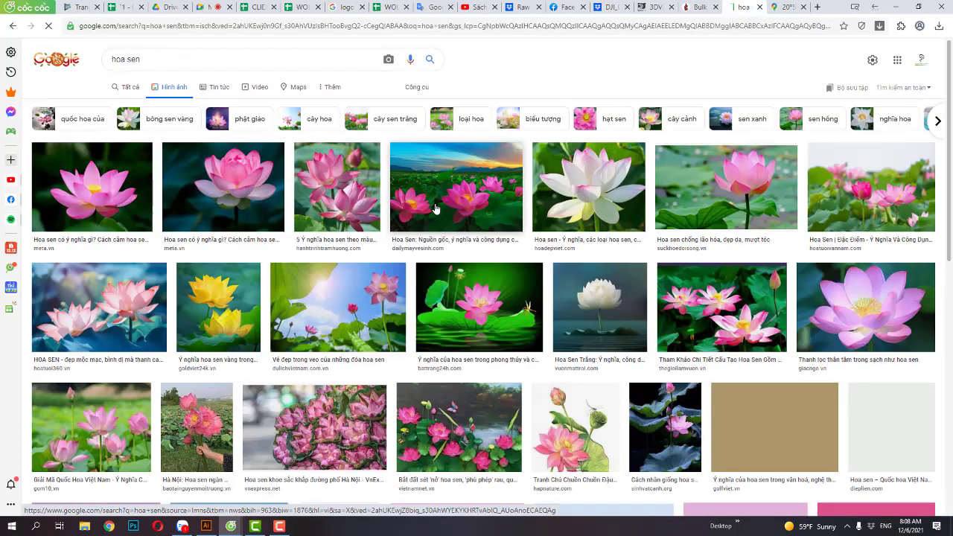
{"action": "scroll", "coordinate": [728, 275], "scroll_direction": "down", "scroll_amount": 1}
{"action": "scroll", "coordinate": [715, 277], "scroll_direction": "down", "scroll_amount": 3}
{"action": "scroll", "coordinate": [699, 280], "scroll_direction": "down", "scroll_amount": 3}
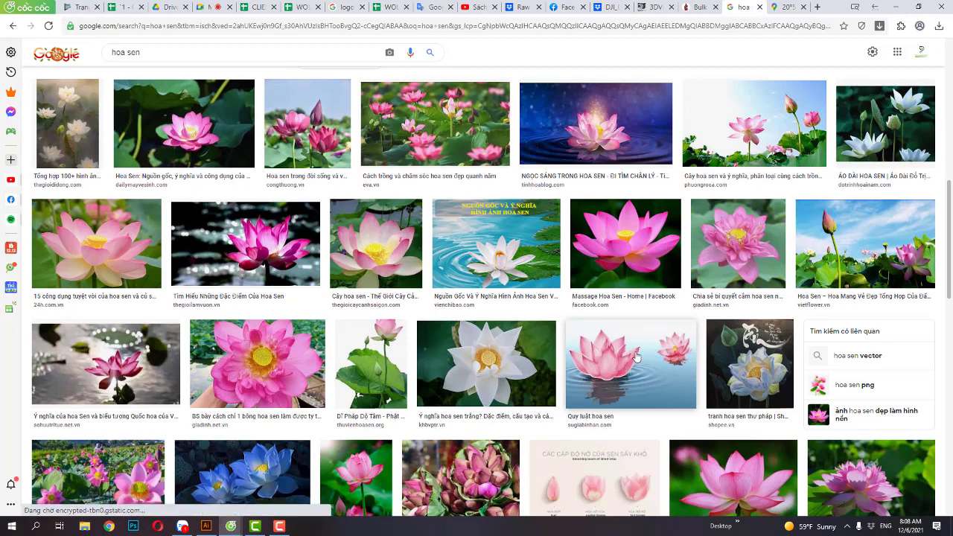
{"action": "scroll", "coordinate": [737, 316], "scroll_direction": "down", "scroll_amount": 4}
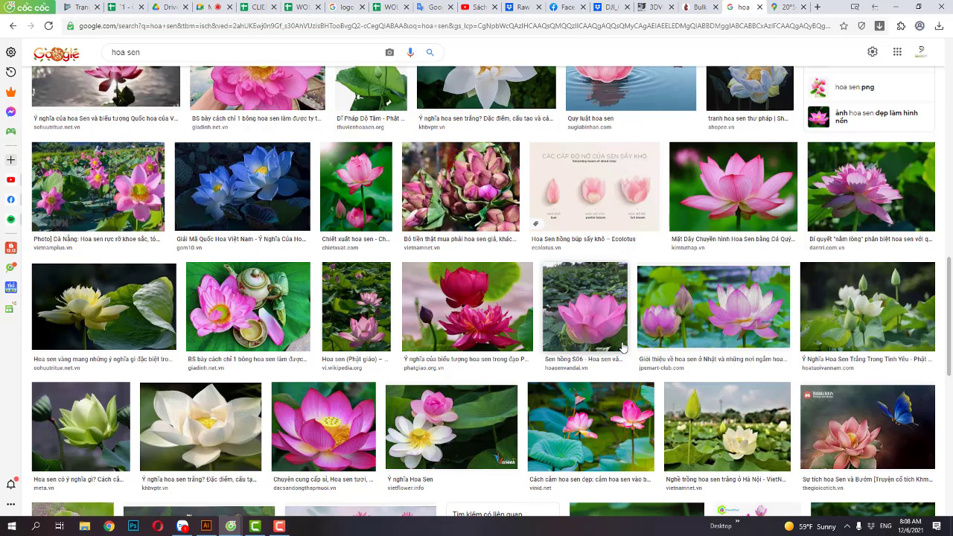
{"action": "scroll", "coordinate": [624, 347], "scroll_direction": "up", "scroll_amount": 3}
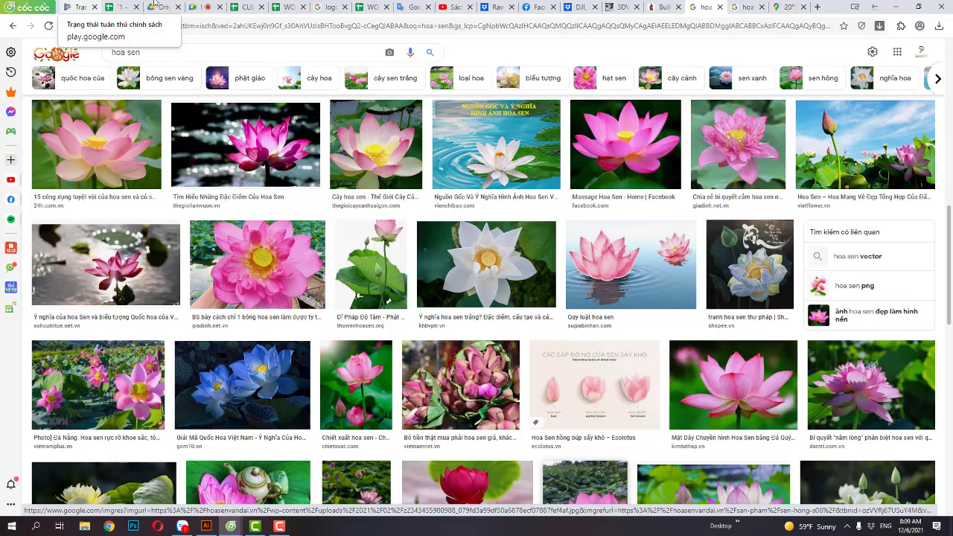
{"action": "scroll", "coordinate": [477, 290], "scroll_direction": "down", "scroll_amount": 3}
{"action": "scroll", "coordinate": [476, 298], "scroll_direction": "down", "scroll_amount": 2}
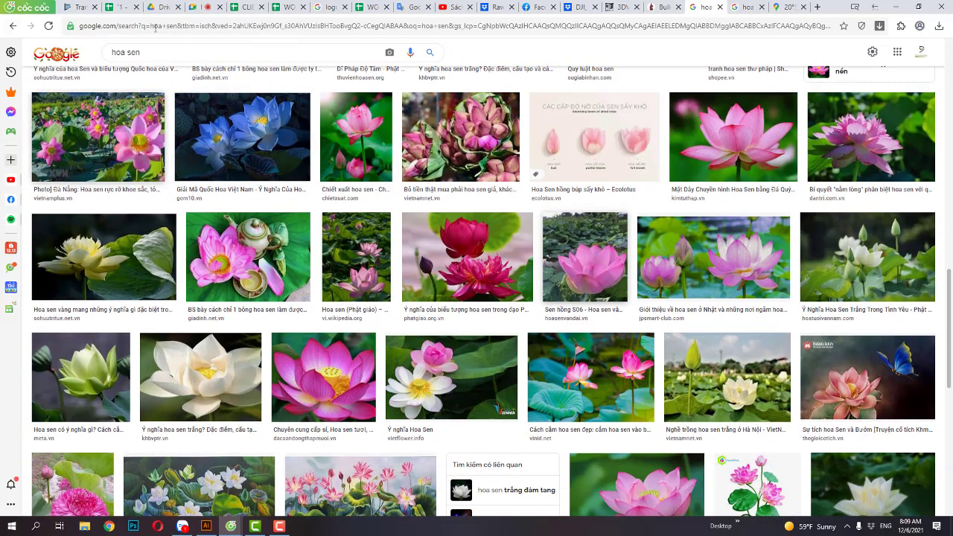
{"action": "scroll", "coordinate": [521, 320], "scroll_direction": "down", "scroll_amount": 5}
{"action": "scroll", "coordinate": [535, 343], "scroll_direction": "down", "scroll_amount": 5}
{"action": "scroll", "coordinate": [534, 343], "scroll_direction": "down", "scroll_amount": 1}
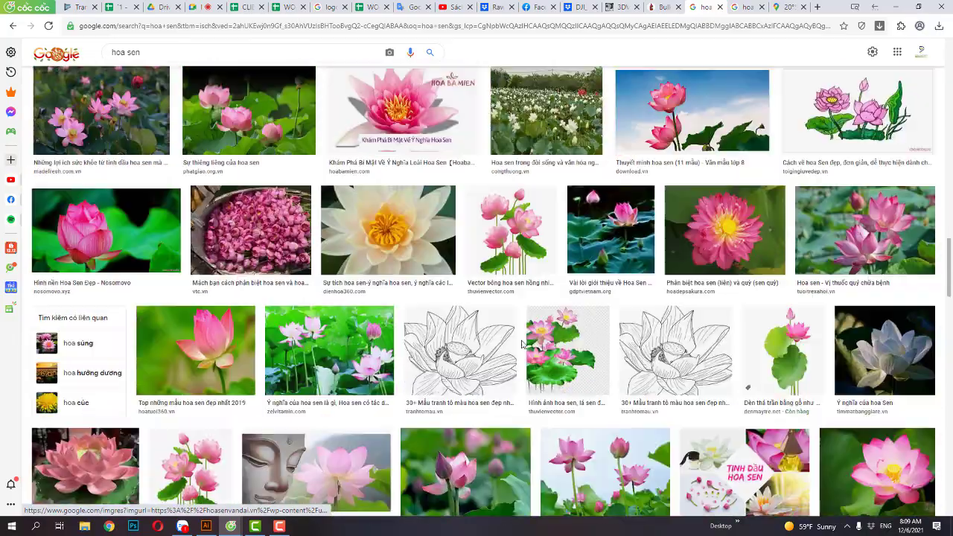
{"action": "scroll", "coordinate": [534, 343], "scroll_direction": "down", "scroll_amount": 2}
{"action": "scroll", "coordinate": [477, 349], "scroll_direction": "down", "scroll_amount": 3}
{"action": "scroll", "coordinate": [477, 349], "scroll_direction": "down", "scroll_amount": 3}
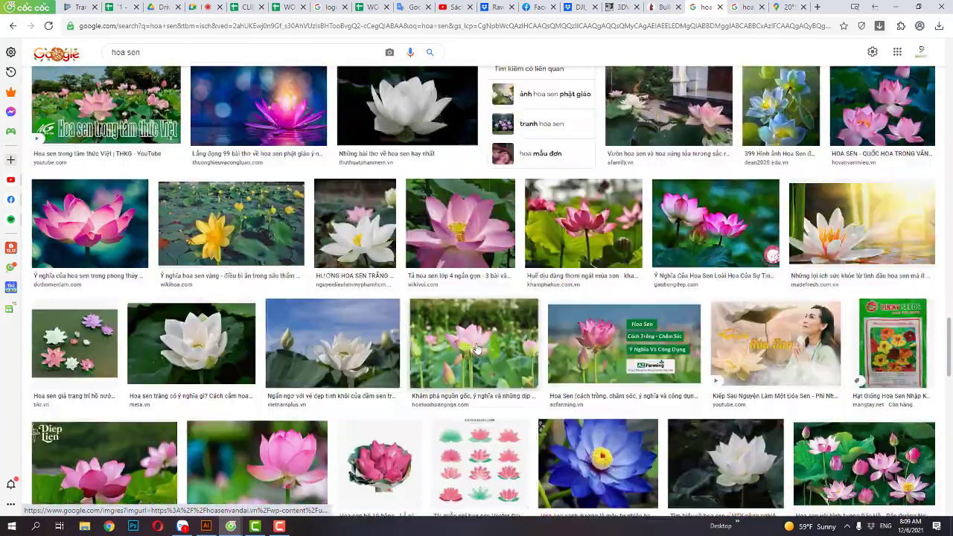
{"action": "scroll", "coordinate": [477, 349], "scroll_direction": "down", "scroll_amount": 3}
{"action": "scroll", "coordinate": [182, 432], "scroll_direction": "down", "scroll_amount": 3}
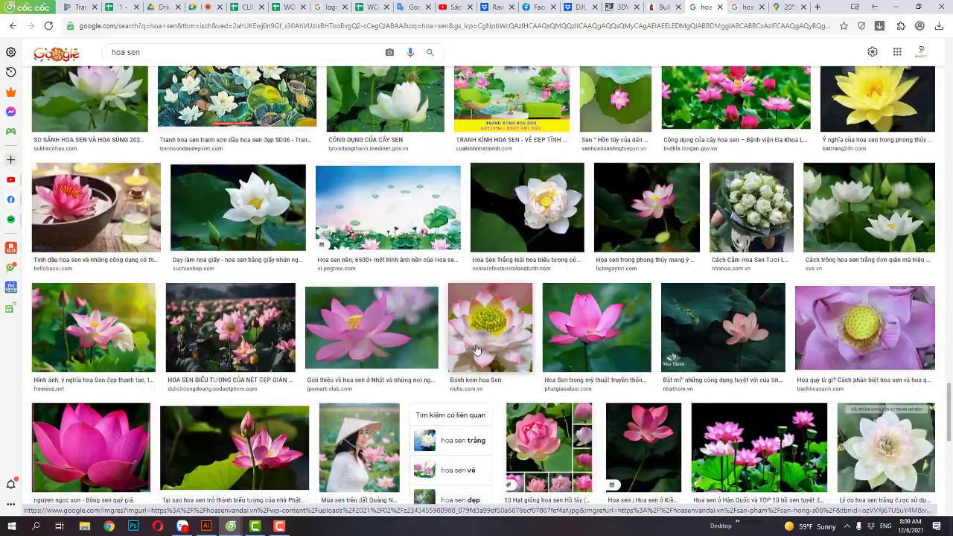
{"action": "scroll", "coordinate": [202, 438], "scroll_direction": "down", "scroll_amount": 5}
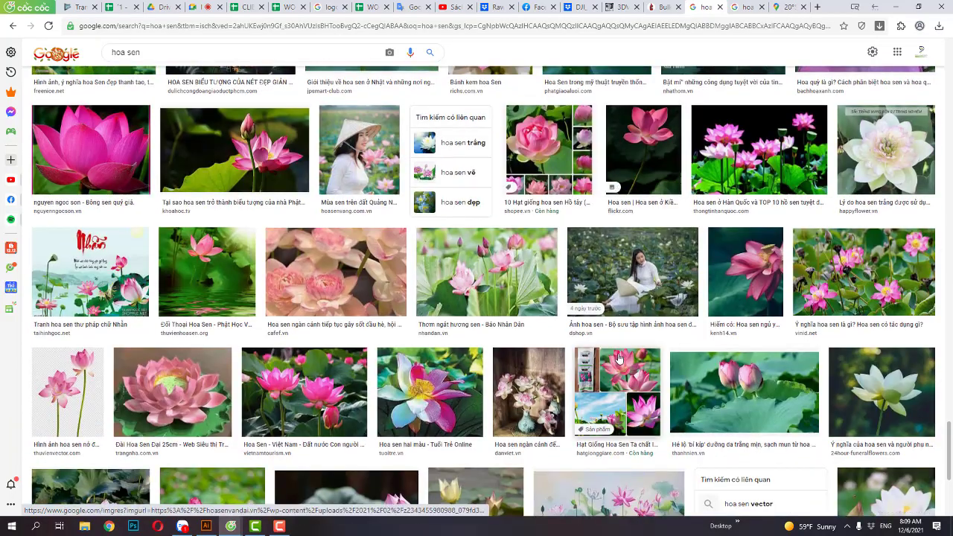
{"action": "scroll", "coordinate": [600, 365], "scroll_direction": "down", "scroll_amount": 3}
{"action": "scroll", "coordinate": [295, 403], "scroll_direction": "down", "scroll_amount": 5}
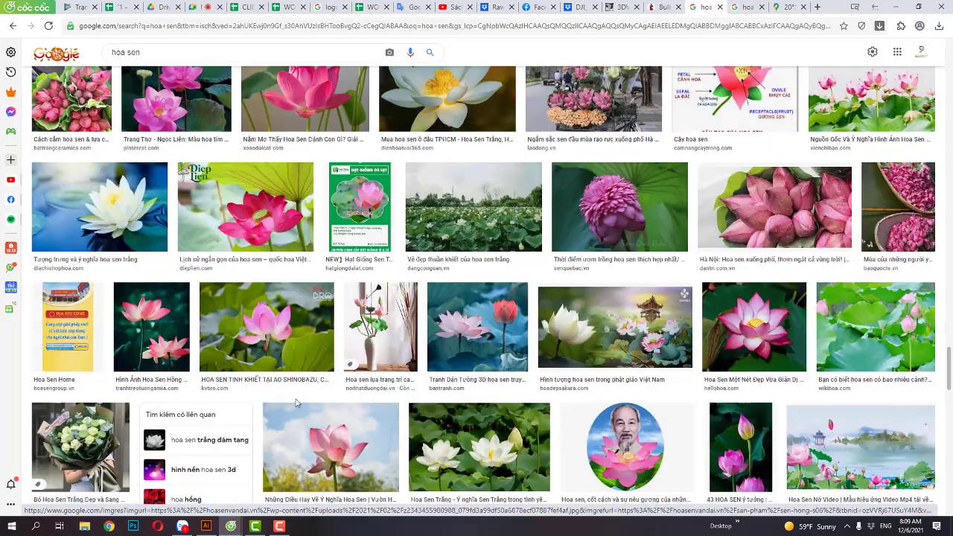
{"action": "scroll", "coordinate": [297, 402], "scroll_direction": "down", "scroll_amount": 4}
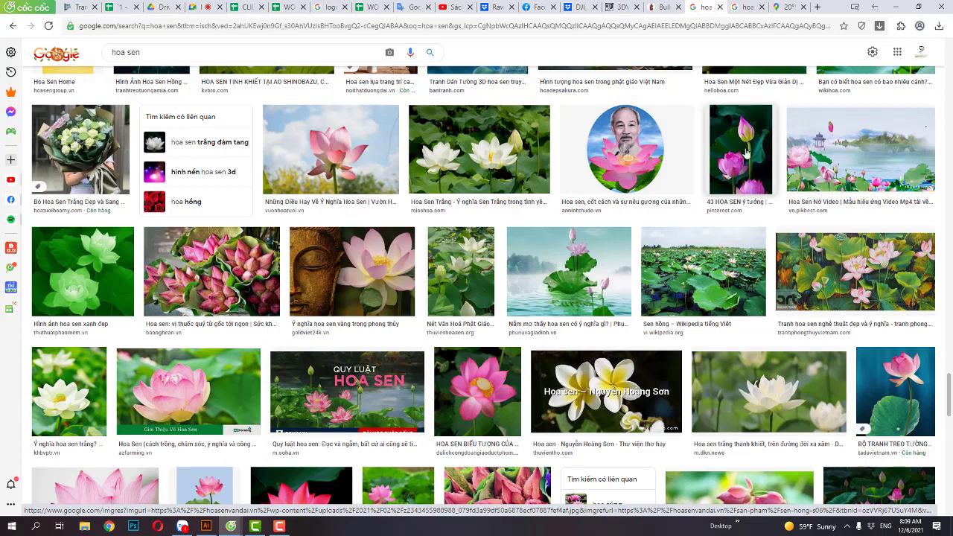
{"action": "left_click", "coordinate": [346, 49]}
Step: Replace the query with 'bup sen' and search for lotus bud images
{"action": "key", "text": "ctrl+a"}
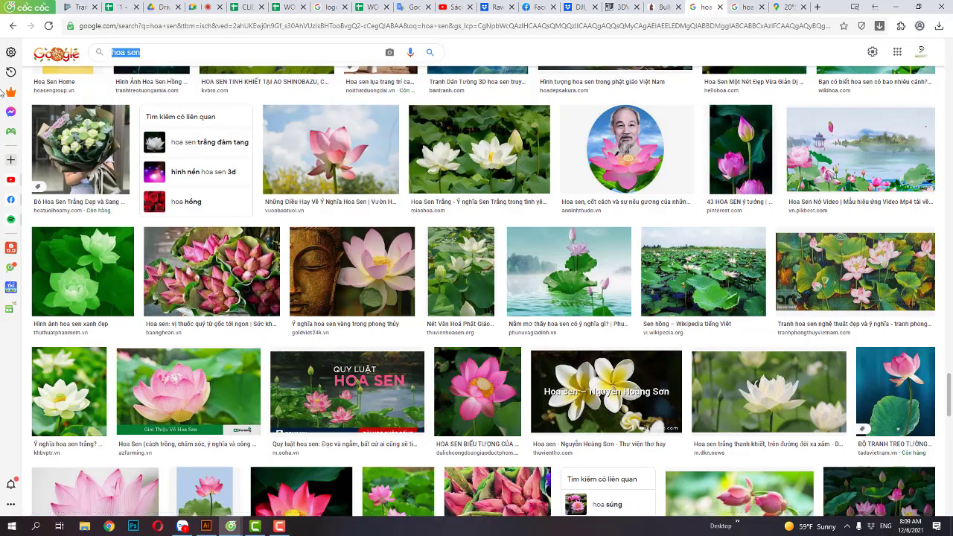
{"action": "type", "text": "bup s"}
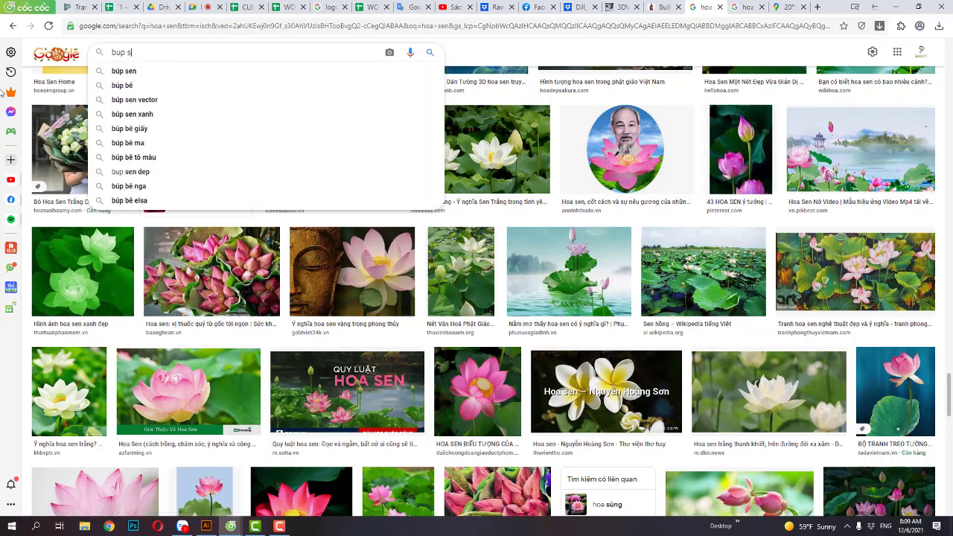
{"action": "type", "text": "en"}
{"action": "key", "text": "Return"}
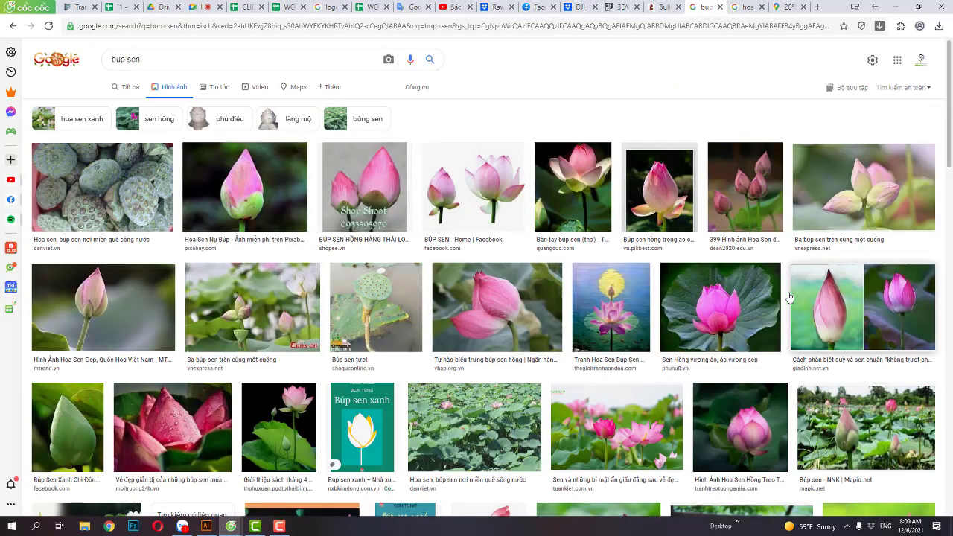
{"action": "scroll", "coordinate": [818, 313], "scroll_direction": "down", "scroll_amount": 5}
{"action": "scroll", "coordinate": [475, 313], "scroll_direction": "up", "scroll_amount": 4}
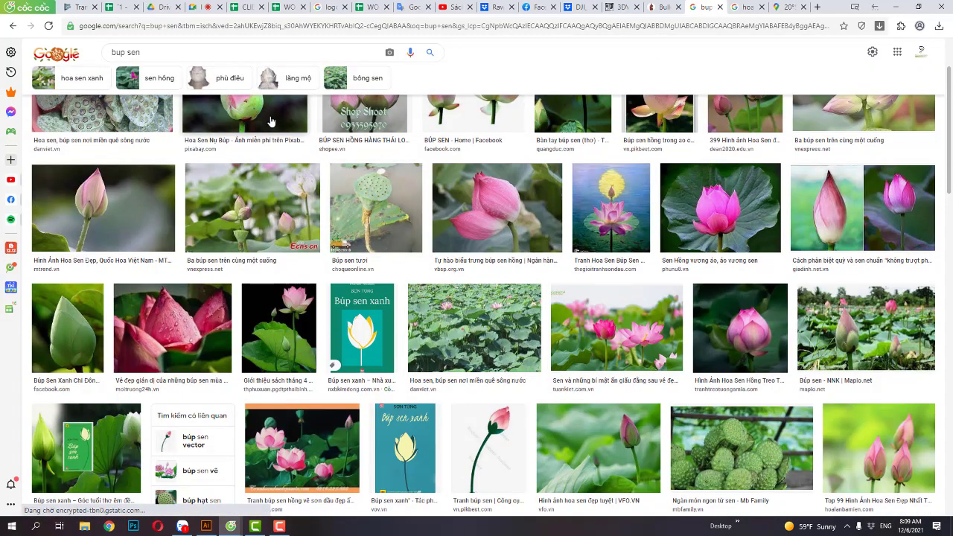
{"action": "scroll", "coordinate": [670, 313], "scroll_direction": "up", "scroll_amount": 2}
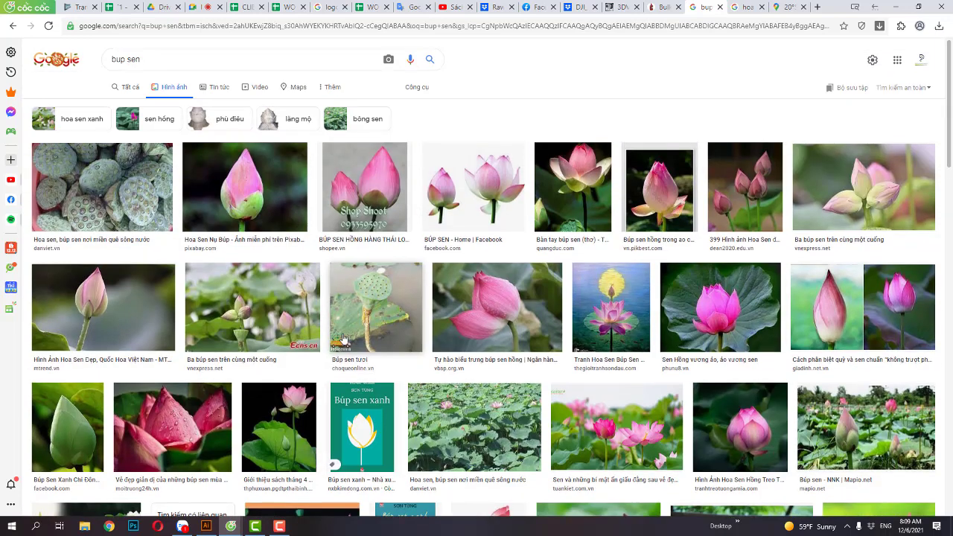
Step: Open the Pixabay lotus bud photo and copy the image
{"action": "left_click", "coordinate": [253, 193]}
{"action": "right_click", "coordinate": [820, 196]}
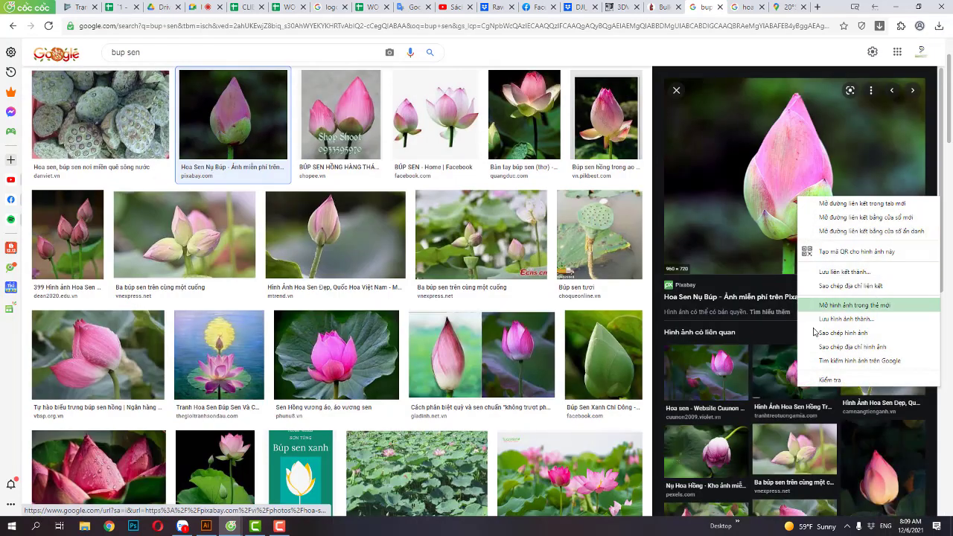
{"action": "left_click", "coordinate": [240, 492]}
Step: Paste the lotus bud photo into the Illustrator canvas and move it into place
{"action": "key", "text": "alt+Tab"}
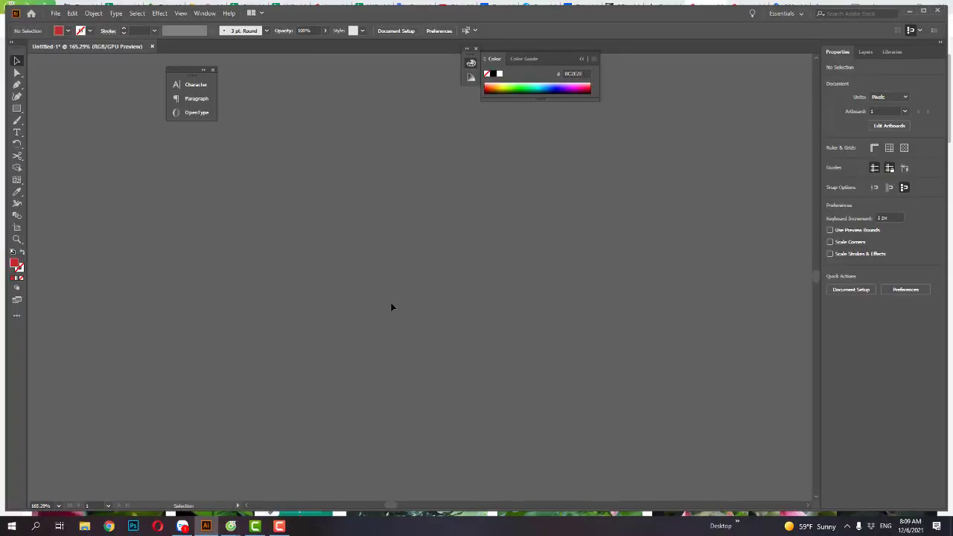
{"action": "key", "text": "ctrl+v"}
{"action": "scroll", "coordinate": [396, 301], "scroll_direction": "down", "scroll_amount": 5}
{"action": "scroll", "coordinate": [391, 260], "scroll_direction": "down", "scroll_amount": 2}
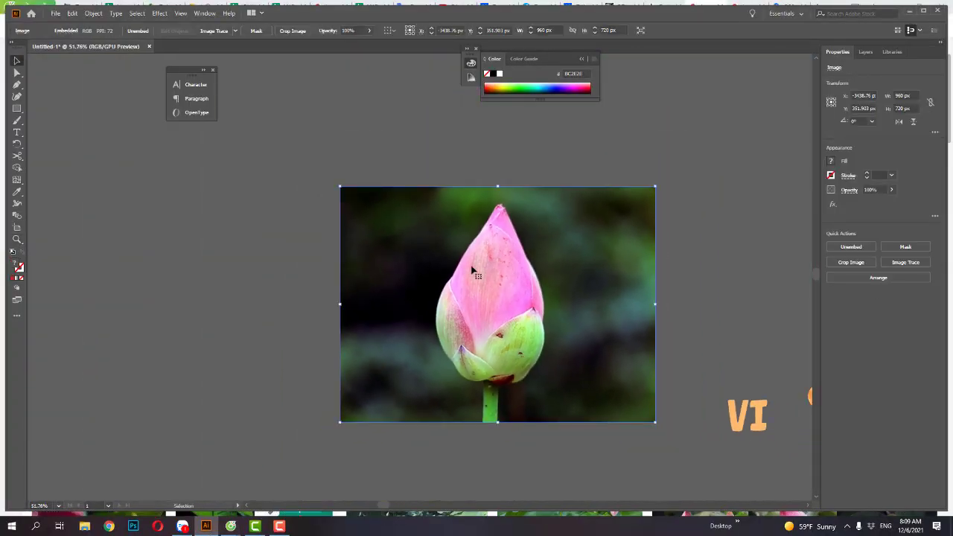
{"action": "left_click_drag", "start_coordinate": [472, 270], "coordinate": [326, 272]}
{"action": "left_click", "coordinate": [527, 394]}
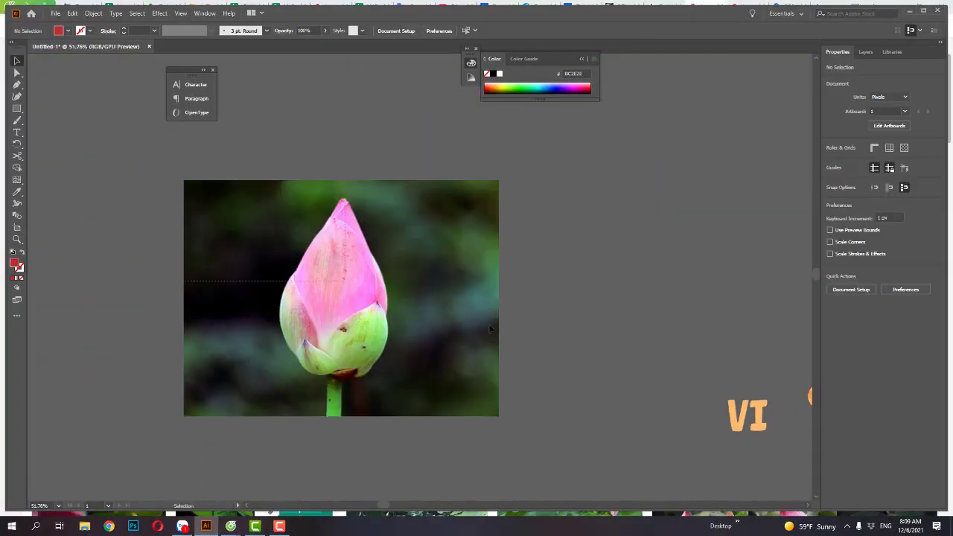
Step: Zoom in on the flower to 100% with the Zoom tool
{"action": "left_click", "coordinate": [95, 14]}
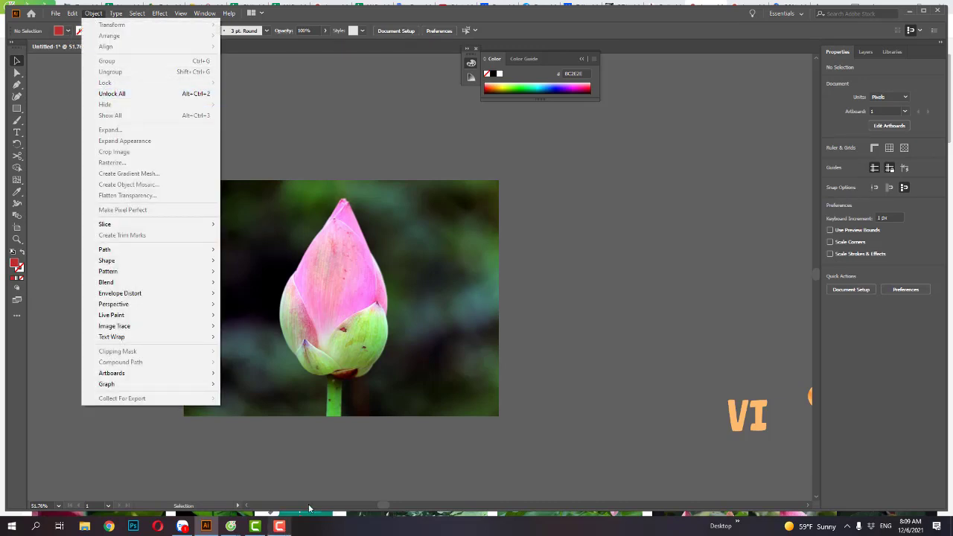
{"action": "left_click", "coordinate": [16, 239]}
{"action": "left_click", "coordinate": [310, 272]}
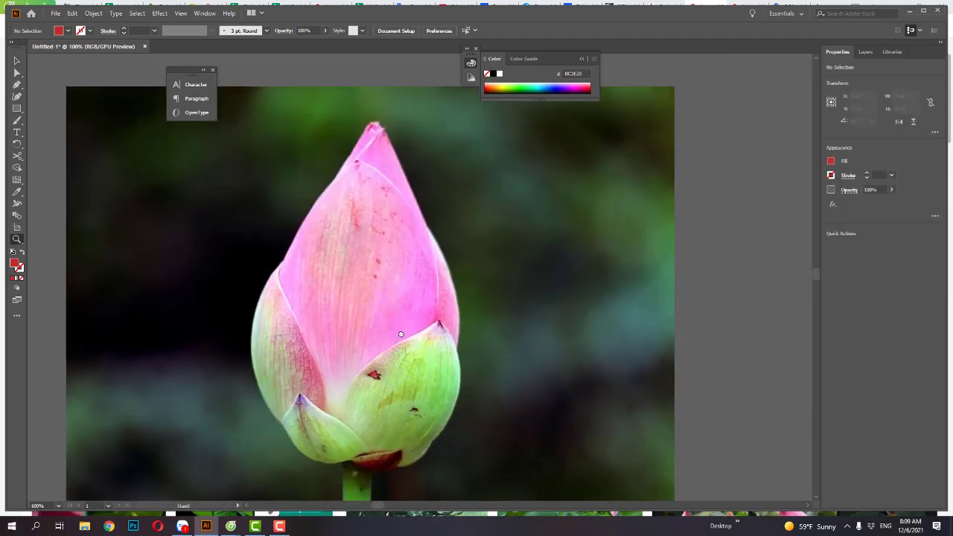
{"action": "key", "text": "m"}
Step: Draw a tall red rectangle down from the bud tip and shift it down and right
{"action": "mouse_move", "coordinate": [369, 123]}
{"action": "left_mouse_down"}
{"action": "mouse_move", "coordinate": [391, 392]}
{"action": "mouse_move", "coordinate": [414, 396]}
{"action": "left_mouse_up"}
{"action": "key", "text": "v"}
{"action": "left_click_drag", "start_coordinate": [398, 289], "coordinate": [422, 336]}
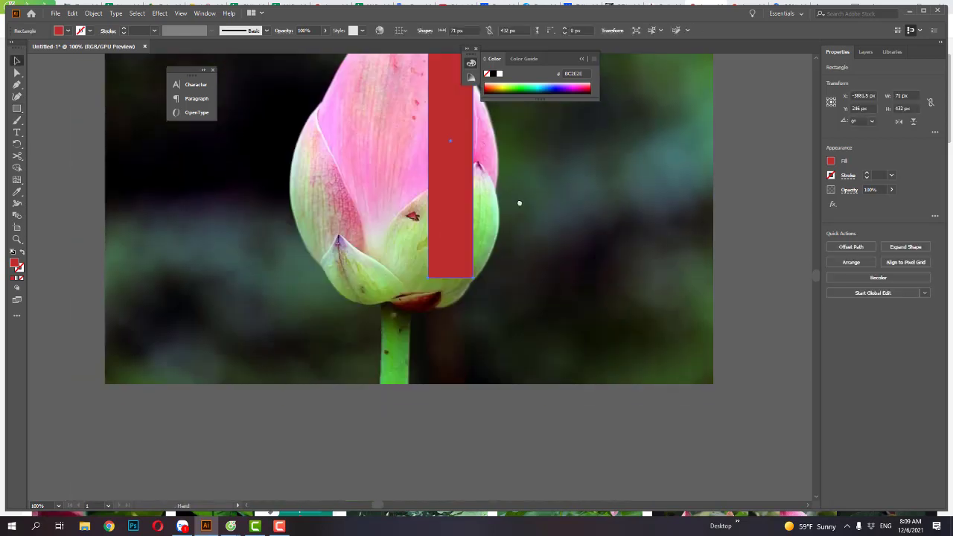
{"action": "mouse_move", "coordinate": [451, 207]}
{"action": "left_mouse_down"}
{"action": "mouse_move", "coordinate": [421, 223]}
{"action": "mouse_move", "coordinate": [383, 313]}
{"action": "left_mouse_up"}
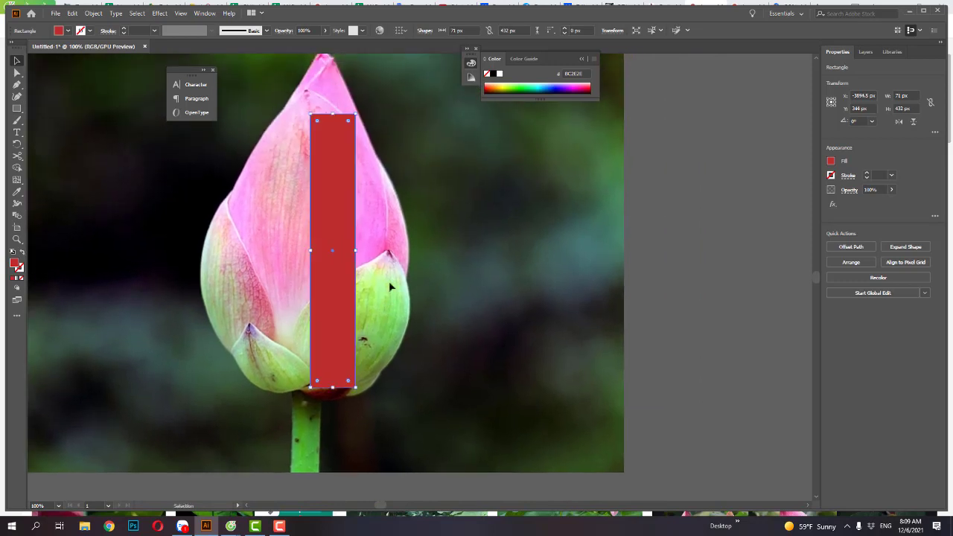
Step: Drag the rectangle's corner points into a slanted quadrilateral over the lower petal
{"action": "key", "text": "a"}
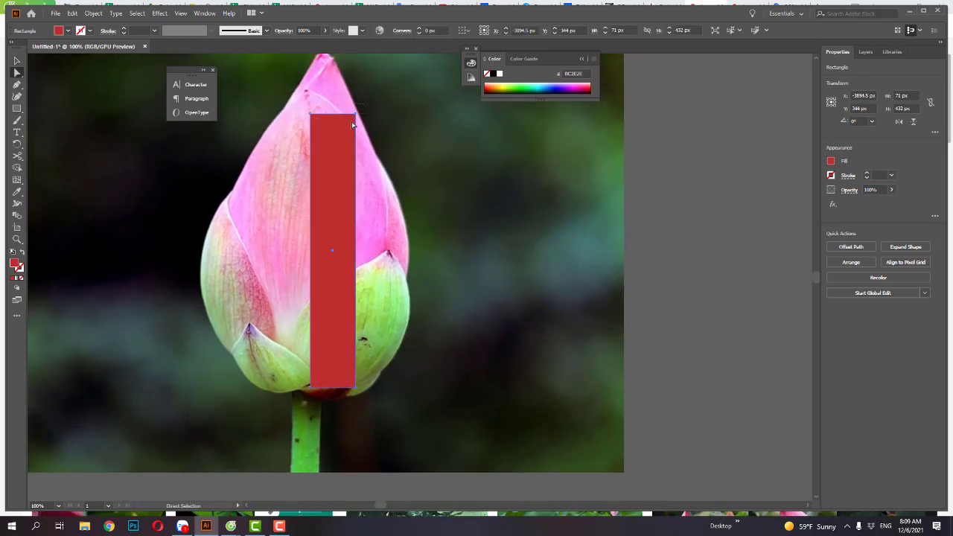
{"action": "left_click_drag", "start_coordinate": [355, 114], "coordinate": [410, 289]}
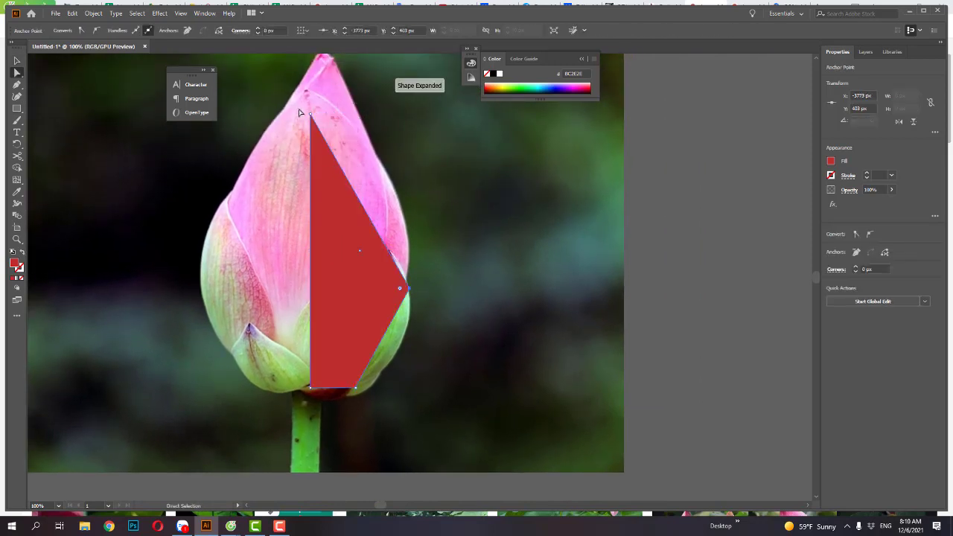
{"action": "left_click_drag", "start_coordinate": [355, 387], "coordinate": [357, 265]}
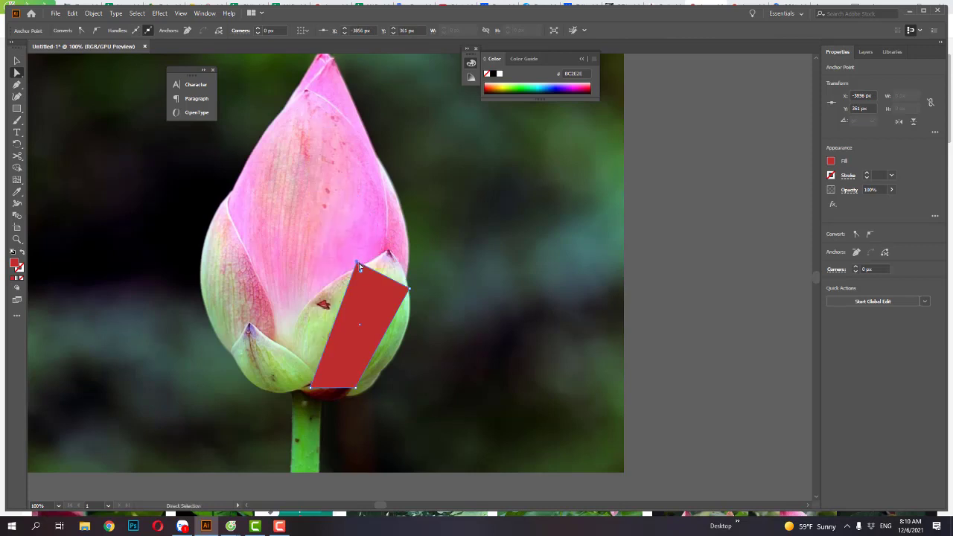
{"action": "left_click_drag", "start_coordinate": [409, 289], "coordinate": [410, 293]}
{"action": "mouse_move", "coordinate": [355, 387]}
{"action": "left_mouse_down"}
{"action": "mouse_move", "coordinate": [359, 395]}
{"action": "mouse_move", "coordinate": [302, 364]}
{"action": "left_mouse_up"}
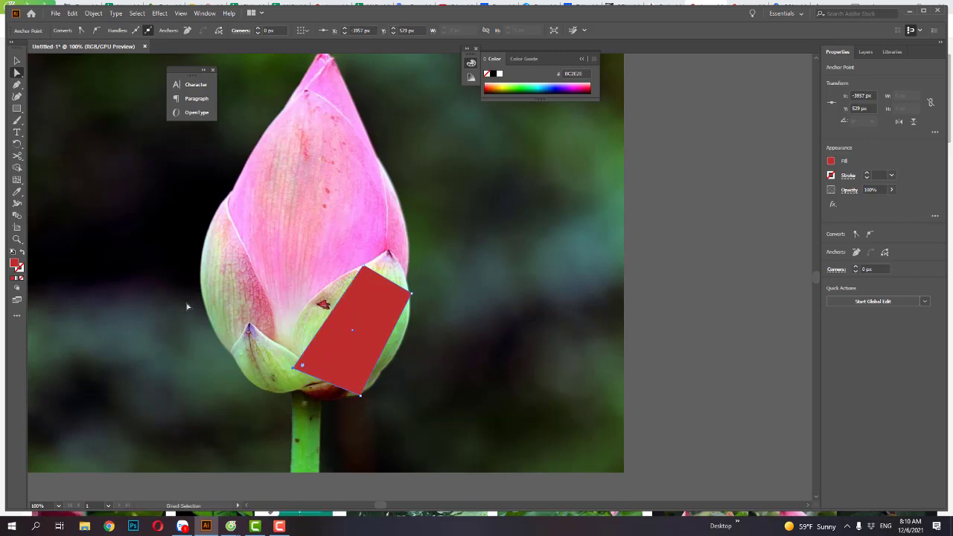
{"action": "left_click", "coordinate": [17, 180]}
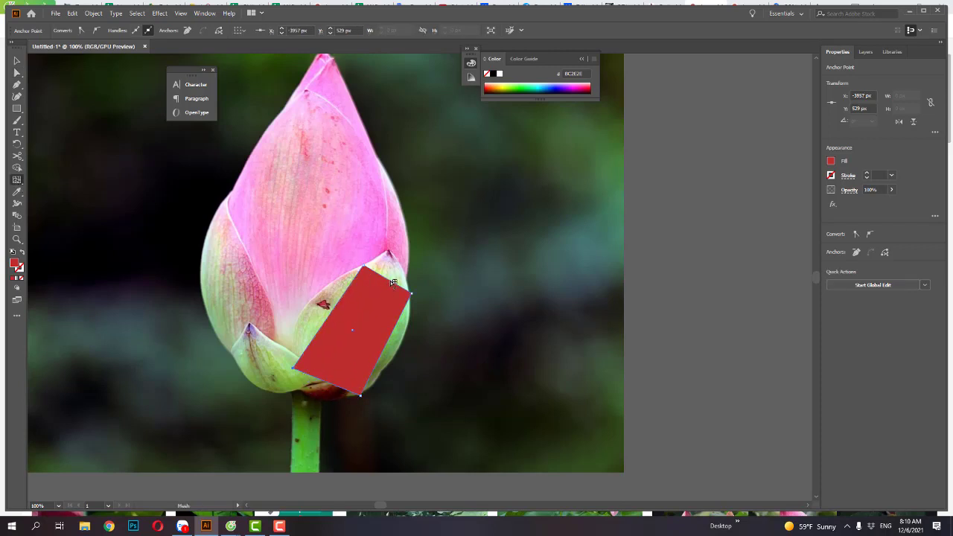
Step: Convert the red shape to a gradient mesh and pull its top point up to the petal tip
{"action": "left_click", "coordinate": [373, 315]}
{"action": "key", "text": "a"}
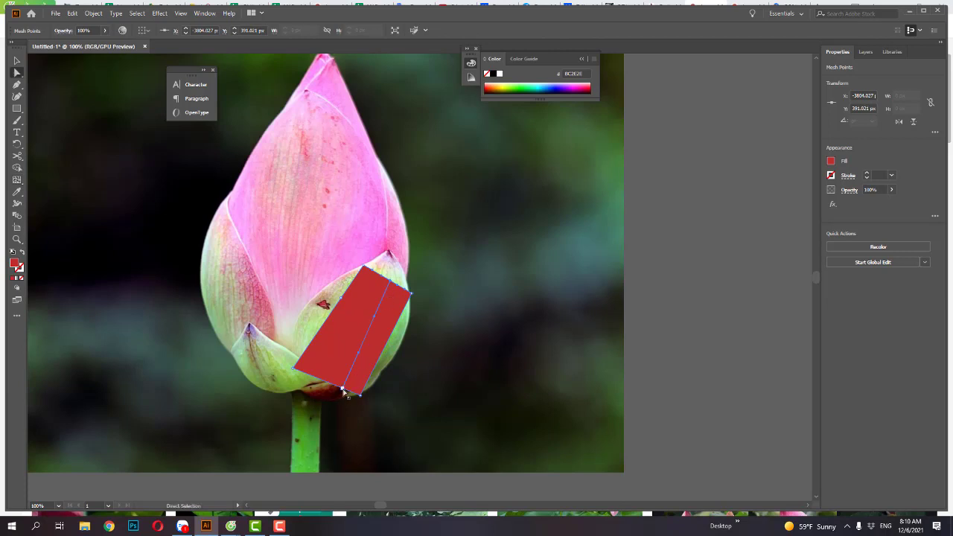
{"action": "left_click_drag", "start_coordinate": [342, 390], "coordinate": [321, 397]}
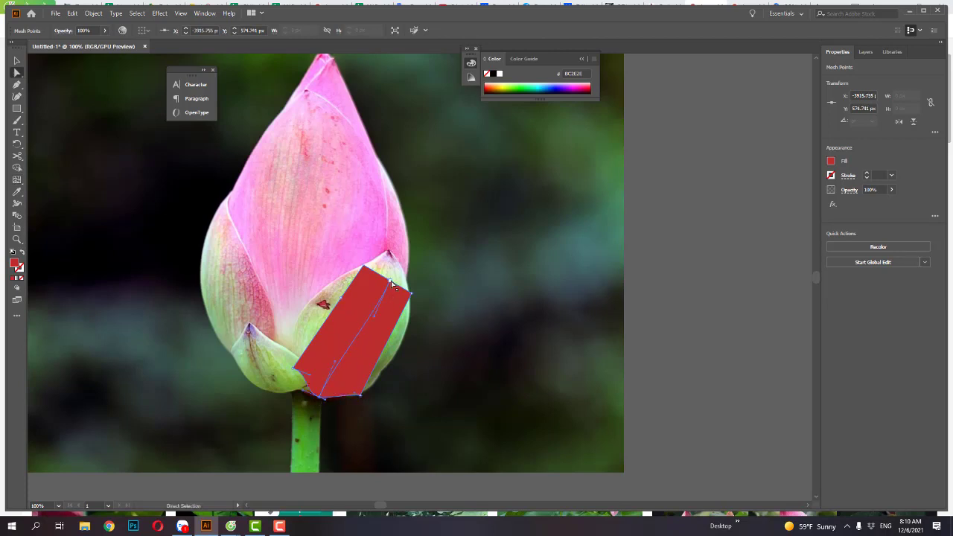
{"action": "mouse_move", "coordinate": [390, 280]}
{"action": "left_mouse_down"}
{"action": "mouse_move", "coordinate": [388, 254]}
{"action": "mouse_move", "coordinate": [376, 263]}
{"action": "left_mouse_up"}
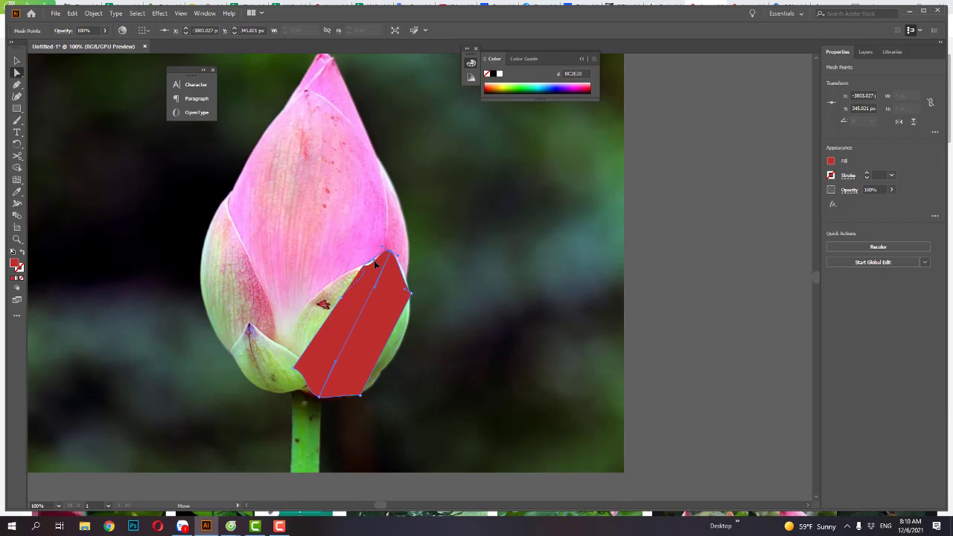
{"action": "left_click", "coordinate": [366, 275]}
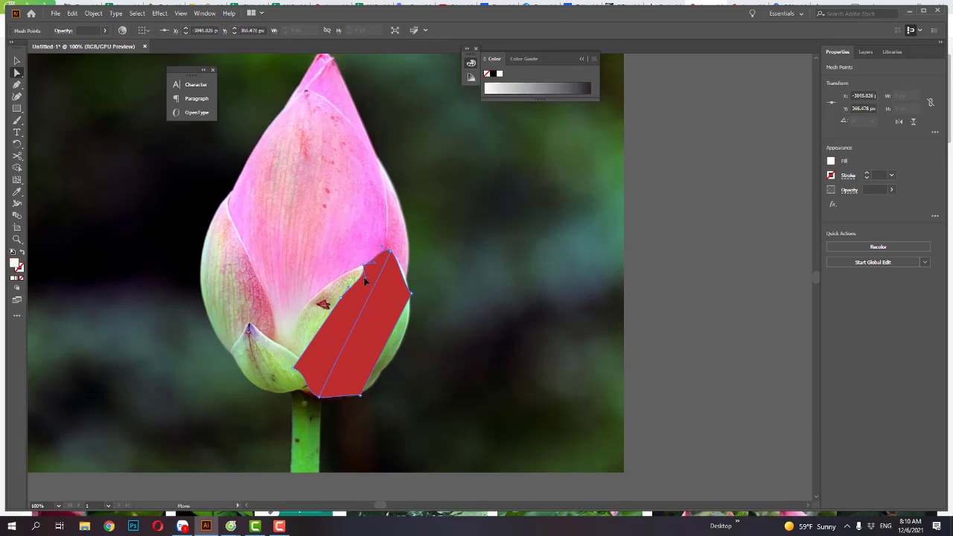
{"action": "left_click_drag", "start_coordinate": [365, 280], "coordinate": [372, 273]}
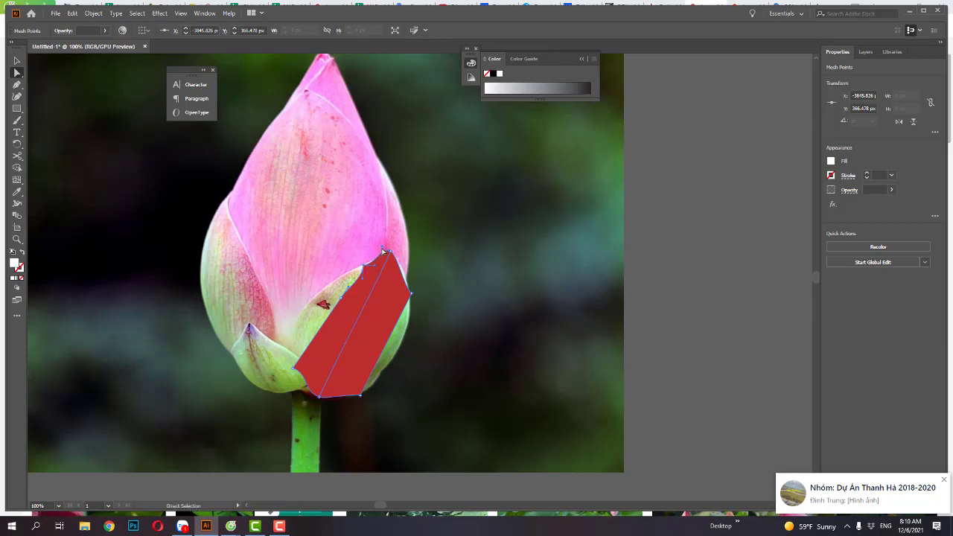
Step: Drag the right corner down, push the lower-left corner out and curve the upper-left edge
{"action": "left_click", "coordinate": [408, 294]}
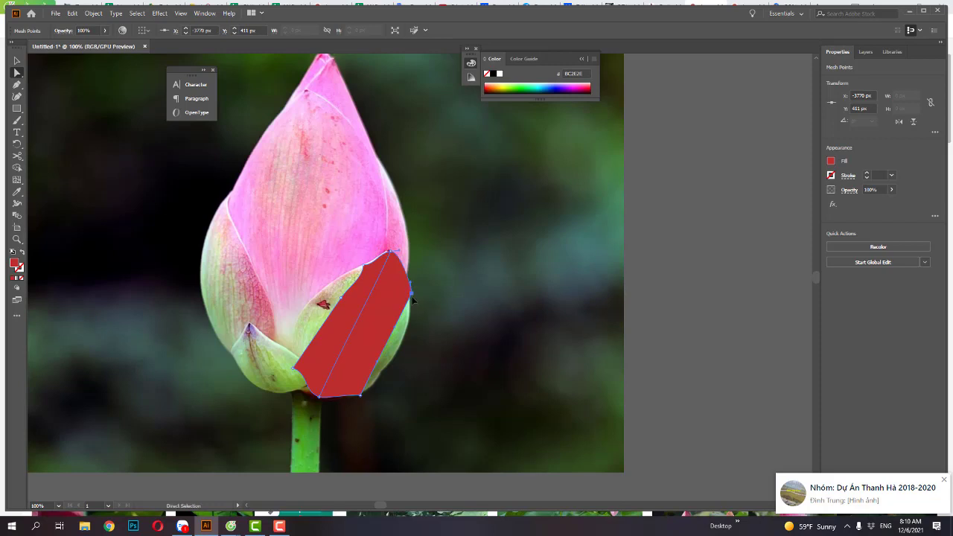
{"action": "mouse_move", "coordinate": [410, 294]}
{"action": "left_mouse_down"}
{"action": "mouse_move", "coordinate": [396, 359]}
{"action": "mouse_move", "coordinate": [375, 381]}
{"action": "left_mouse_up"}
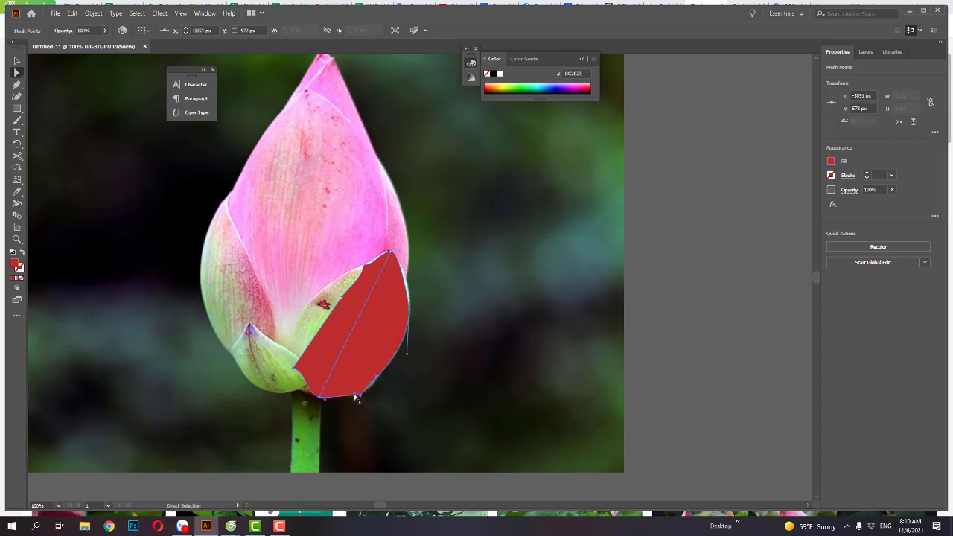
{"action": "left_click_drag", "start_coordinate": [360, 397], "coordinate": [348, 399]}
{"action": "key", "text": "ctrl+z"}
{"action": "left_click_drag", "start_coordinate": [311, 380], "coordinate": [302, 390]}
{"action": "left_click_drag", "start_coordinate": [340, 299], "coordinate": [344, 280]}
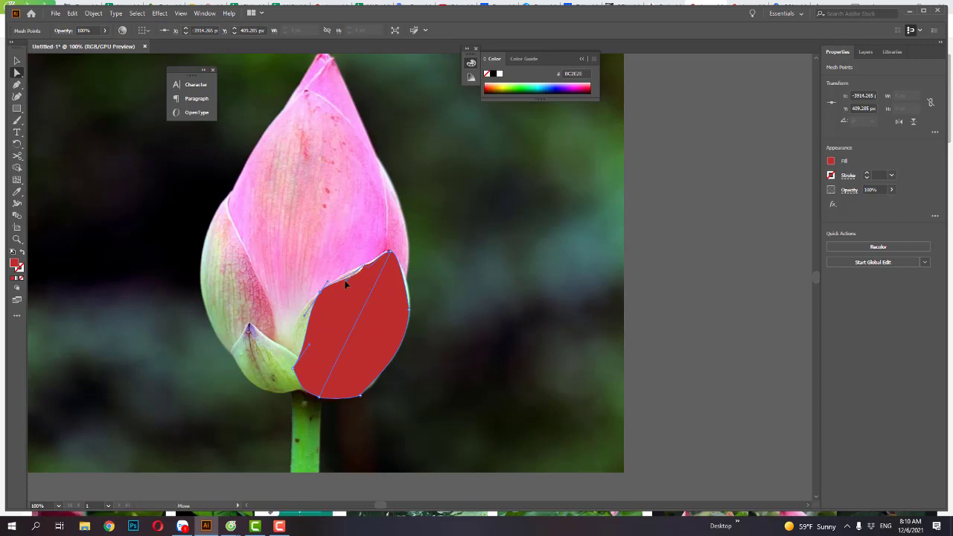
Step: Delete the extra anchor on the petal's top edge and straighten its lower-left edge
{"action": "left_click", "coordinate": [364, 269]}
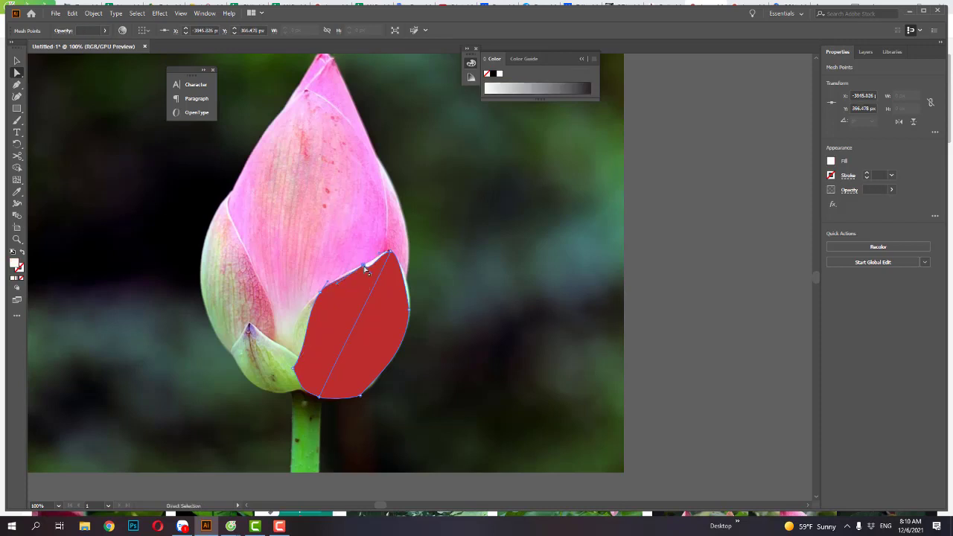
{"action": "key", "text": "minus"}
{"action": "left_click", "coordinate": [364, 267]}
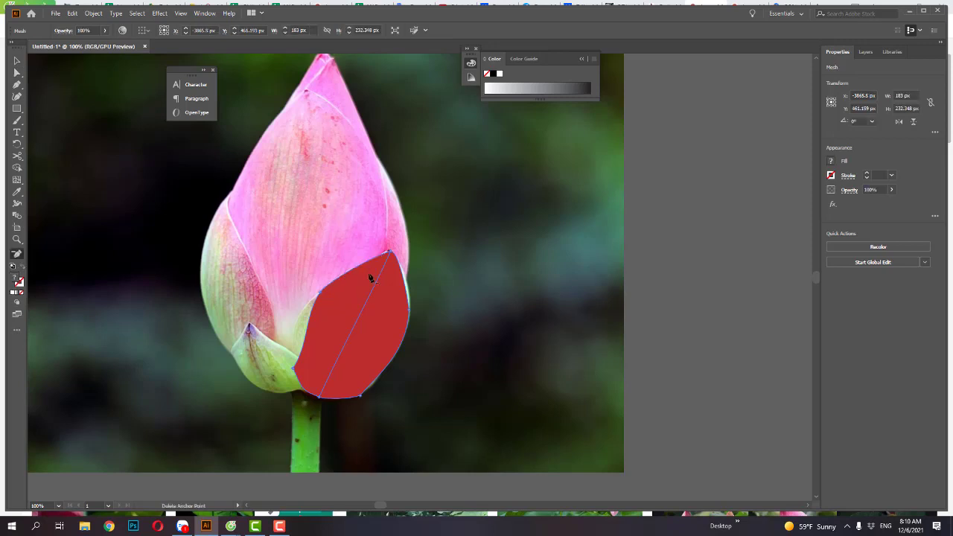
{"action": "key", "text": "a"}
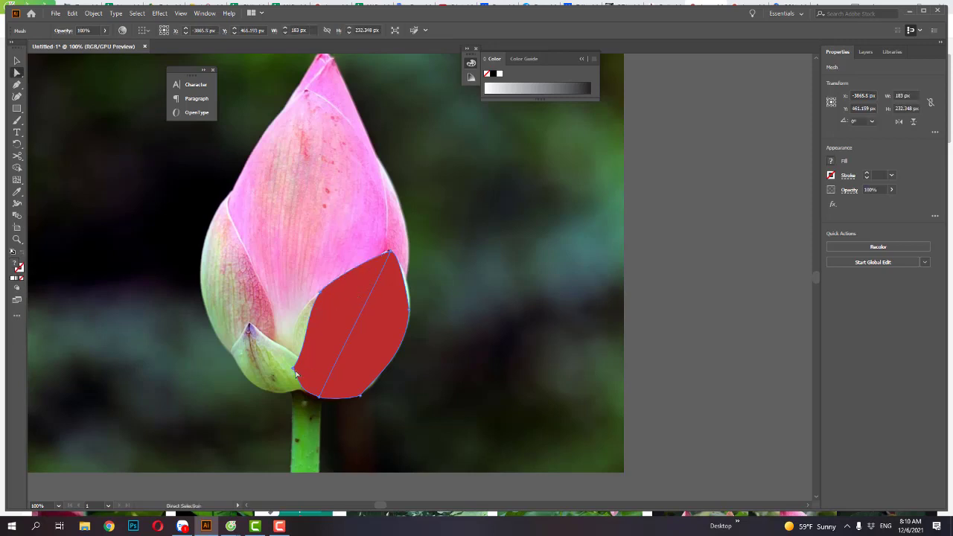
{"action": "left_click", "coordinate": [294, 370]}
{"action": "left_click_drag", "start_coordinate": [309, 348], "coordinate": [290, 322]}
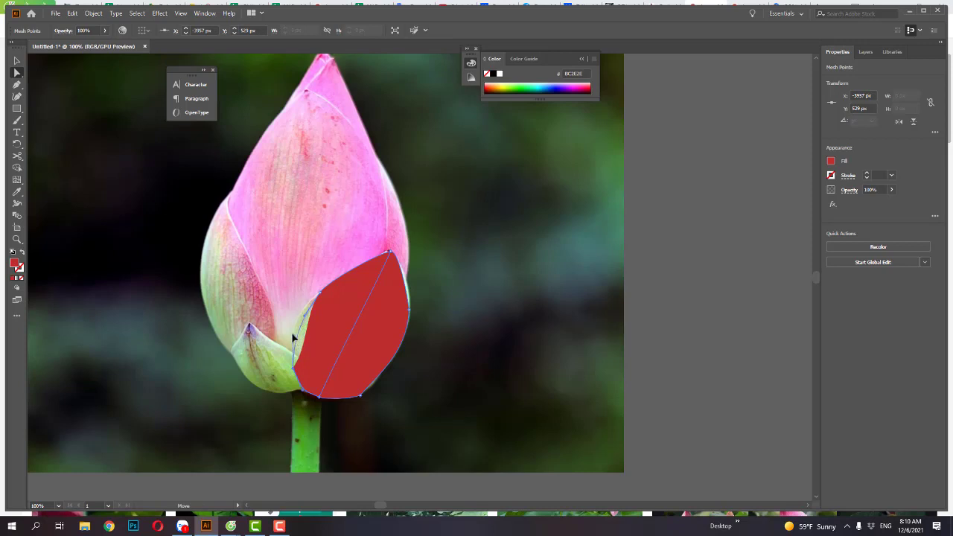
{"action": "left_click", "coordinate": [319, 293]}
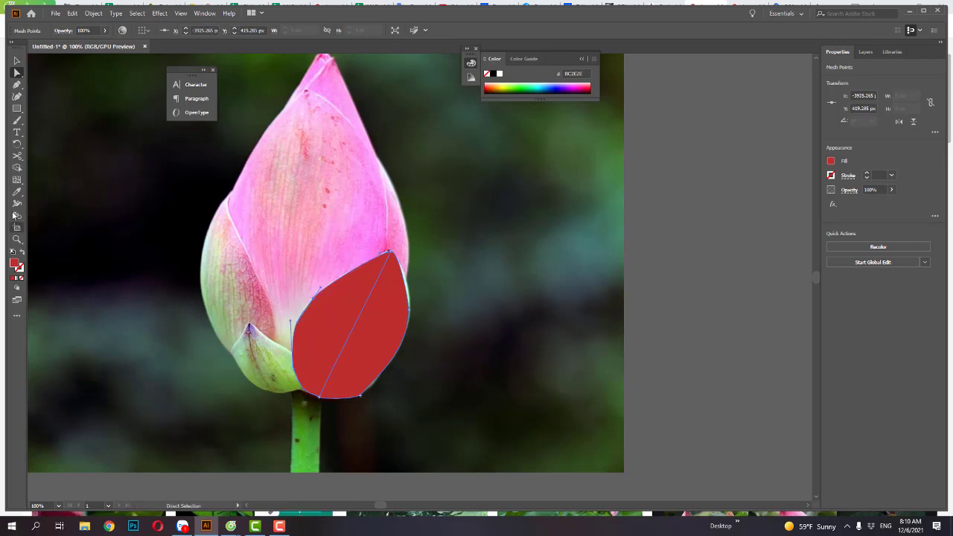
{"action": "left_click", "coordinate": [16, 180]}
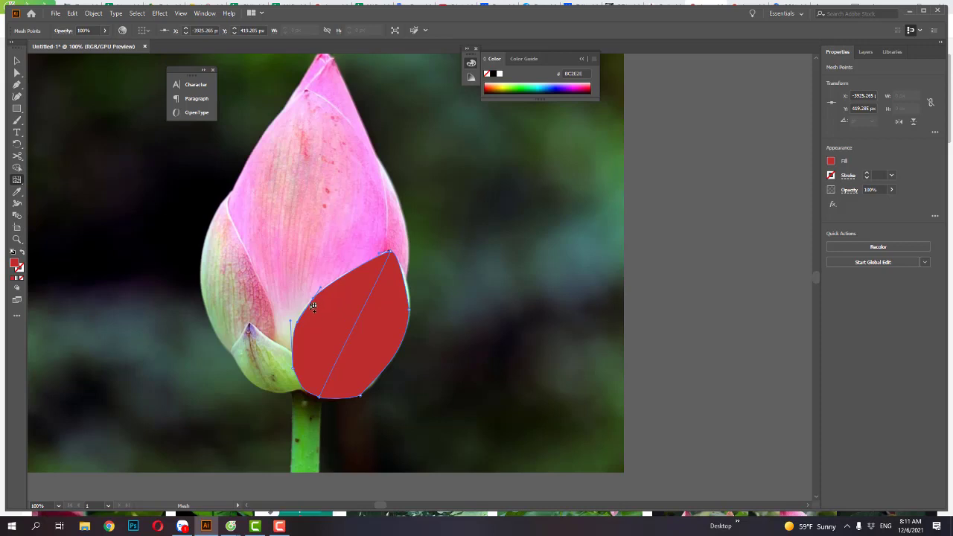
Step: Add four mesh lines across the red petal, upper and lower areas
{"action": "left_click", "coordinate": [316, 306]}
{"action": "key", "text": "ctrl+z"}
{"action": "left_click", "coordinate": [349, 277]}
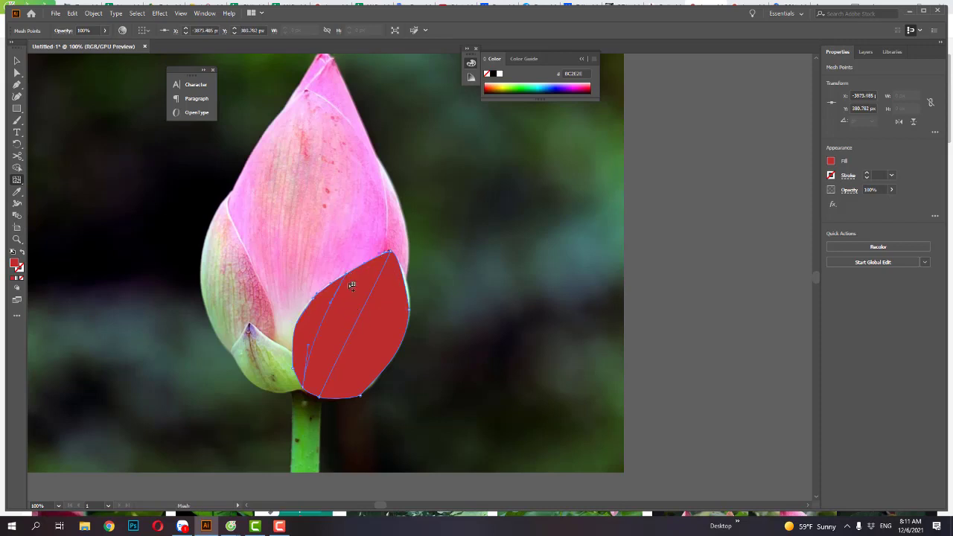
{"action": "left_click", "coordinate": [410, 300]}
{"action": "left_click", "coordinate": [397, 355]}
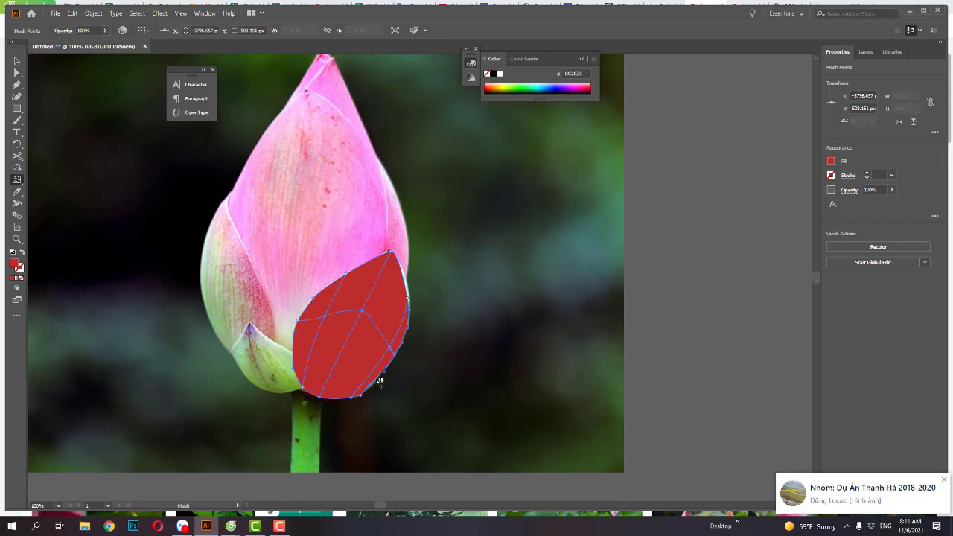
{"action": "left_click", "coordinate": [334, 371]}
Step: Move the mesh petal to the right of the bud onto the background
{"action": "key", "text": "v"}
{"action": "left_click_drag", "start_coordinate": [353, 341], "coordinate": [492, 350]}
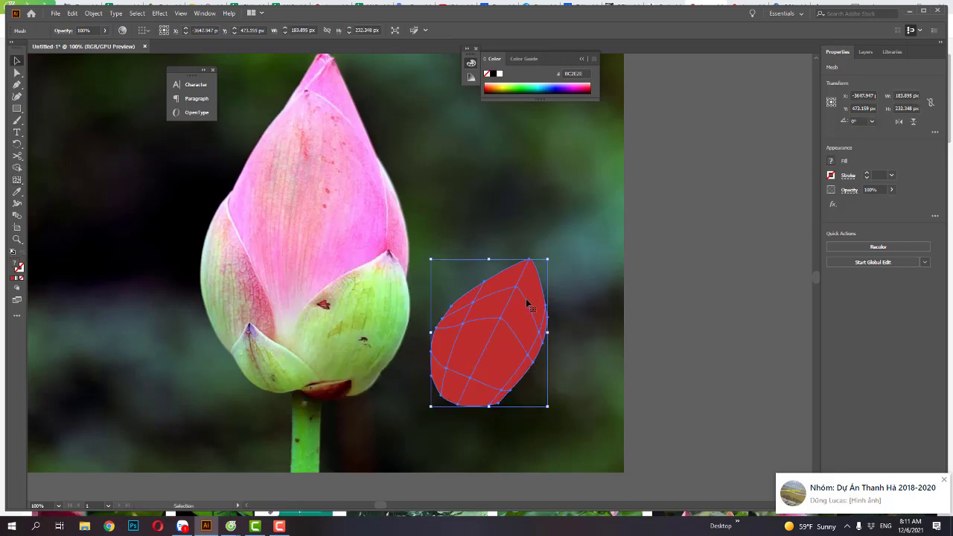
{"action": "key", "text": "a"}
{"action": "left_click", "coordinate": [518, 274]}
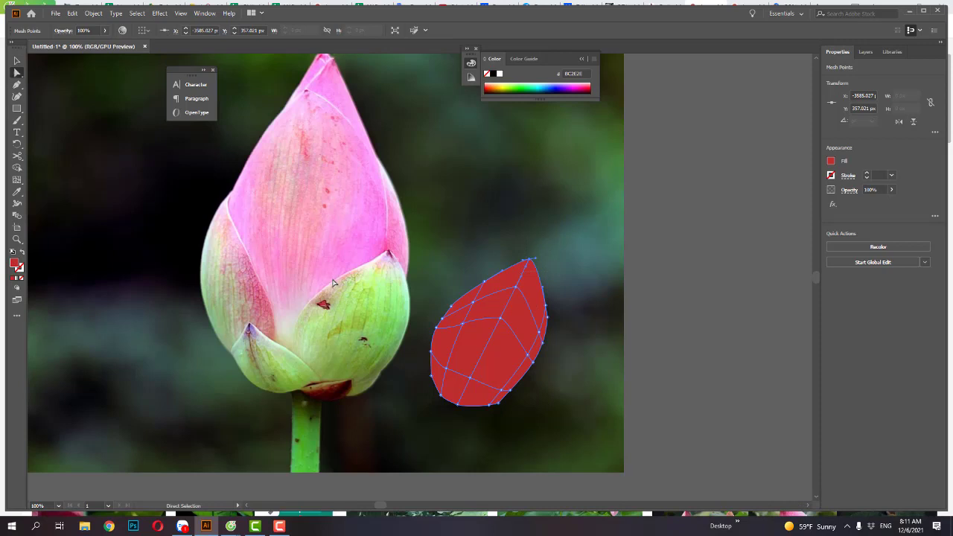
Step: Tint the top mesh point pink and colour a group of leaf points green from the bud
{"action": "key", "text": "i"}
{"action": "left_click", "coordinate": [388, 254]}
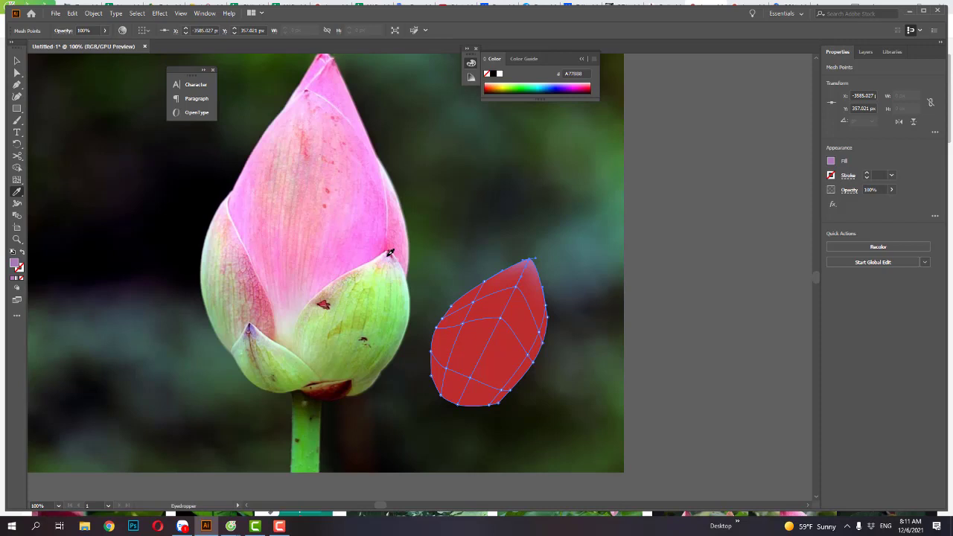
{"action": "key", "text": "a"}
{"action": "left_click_drag", "start_coordinate": [569, 315], "coordinate": [419, 419]}
{"action": "key", "text": "i"}
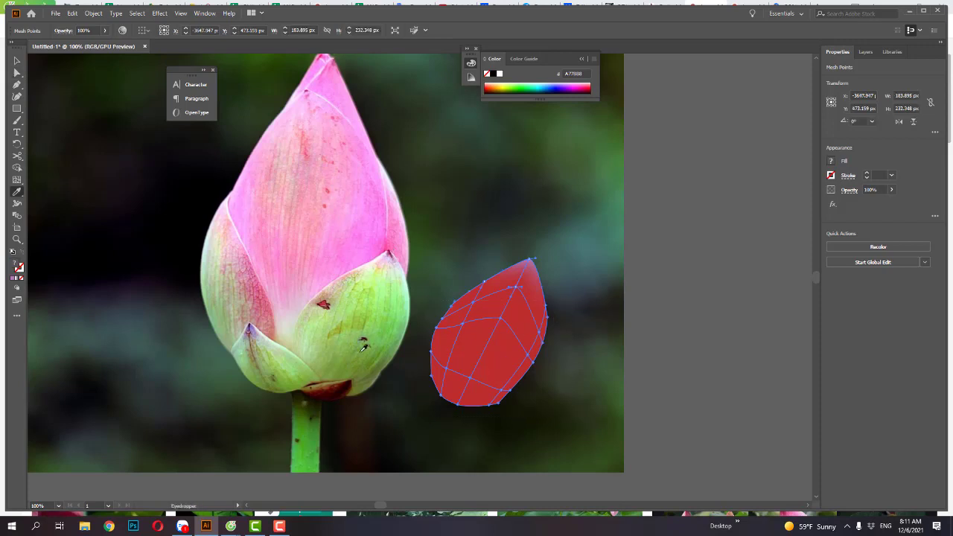
{"action": "left_click", "coordinate": [387, 334]}
Step: Recolour the red mesh point near the leaf tip light green from the bud
{"action": "key", "text": "v"}
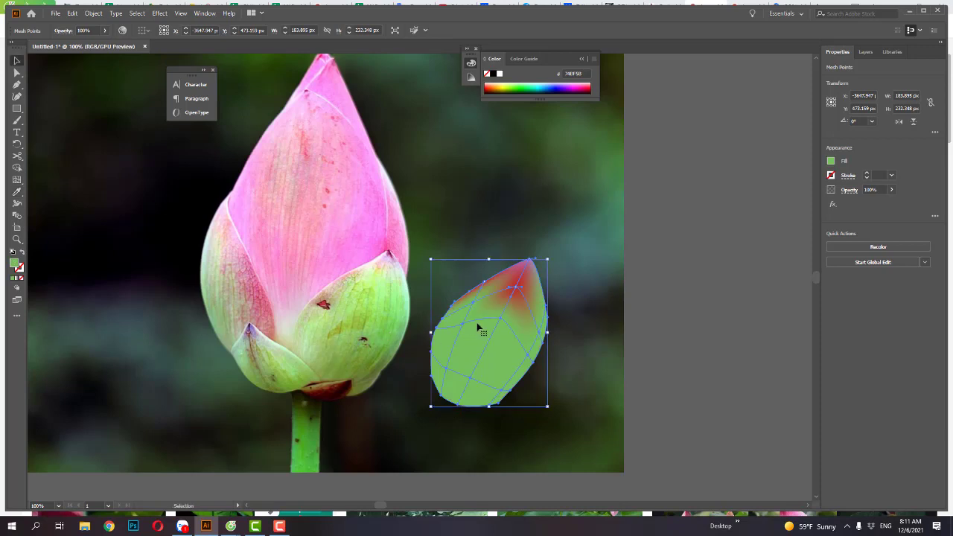
{"action": "key", "text": "a"}
{"action": "left_click", "coordinate": [515, 288]}
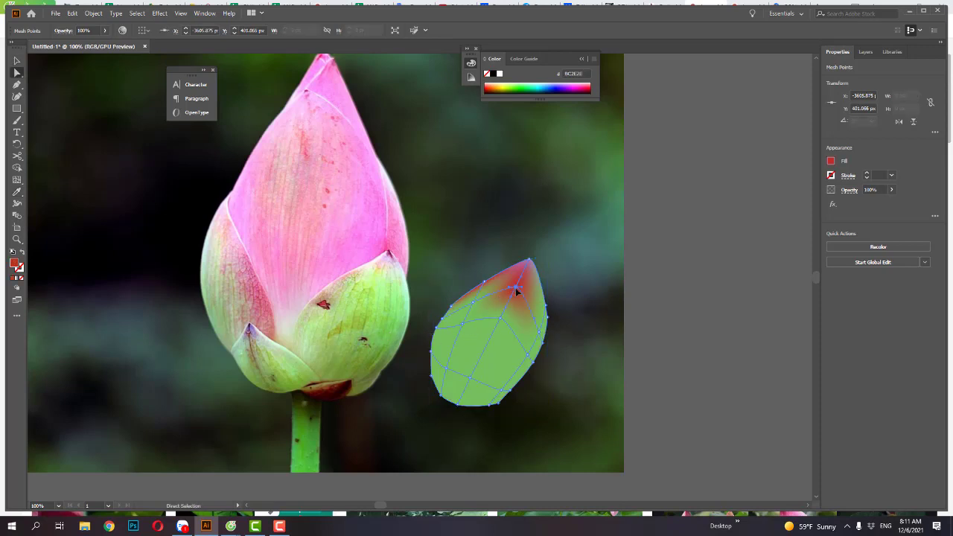
{"action": "key", "text": "i"}
{"action": "left_click", "coordinate": [390, 283]}
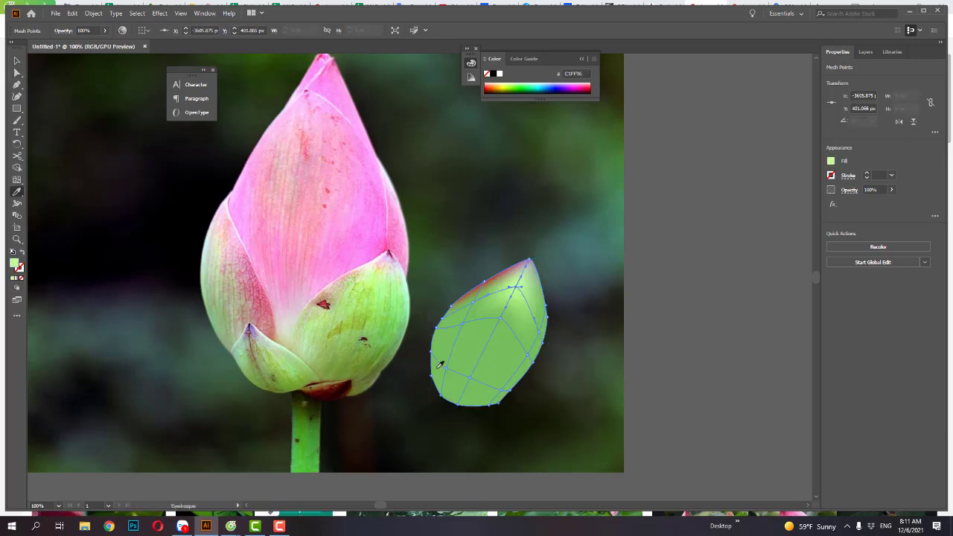
Step: Give the points across the leaf's lower left a darker olive green
{"action": "key", "text": "a"}
{"action": "left_click_drag", "start_coordinate": [413, 434], "coordinate": [503, 363]}
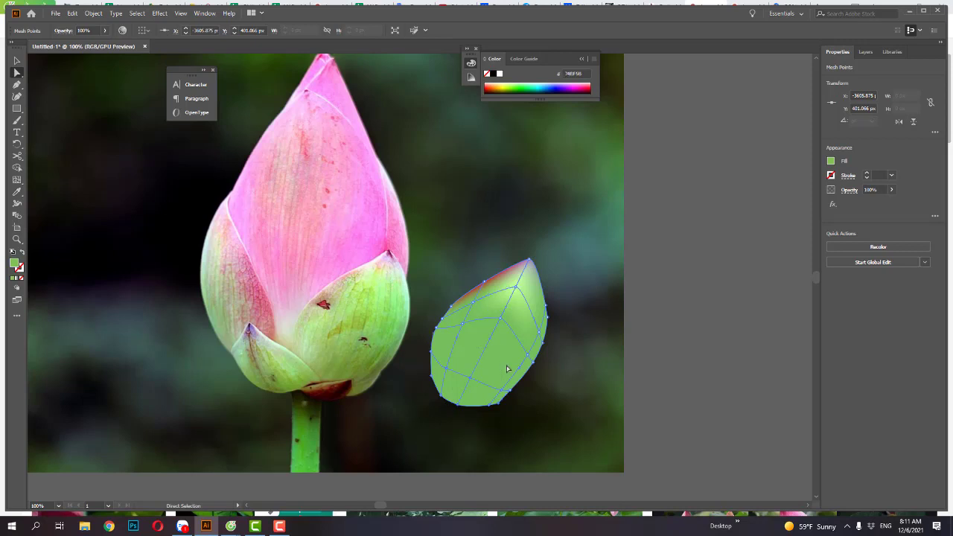
{"action": "key", "text": "i"}
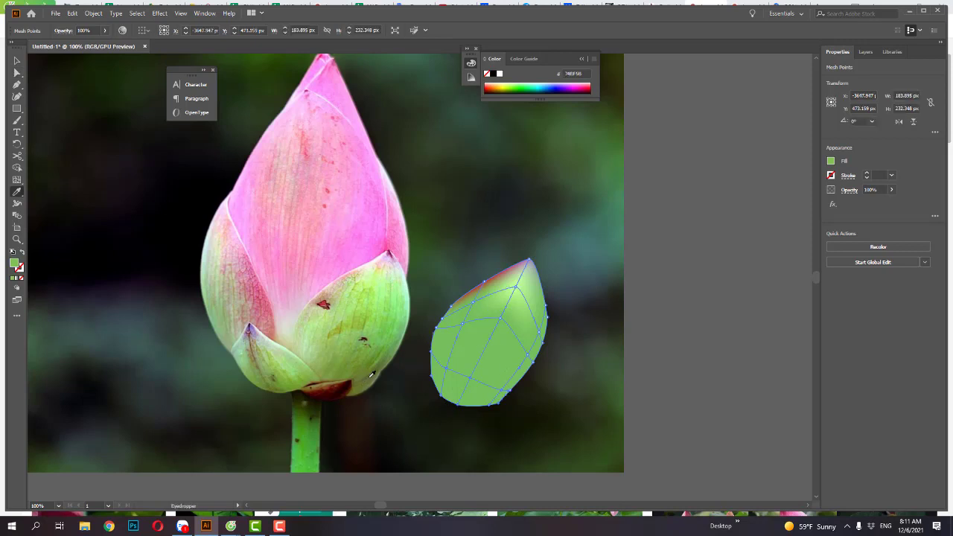
{"action": "left_click", "coordinate": [372, 373]}
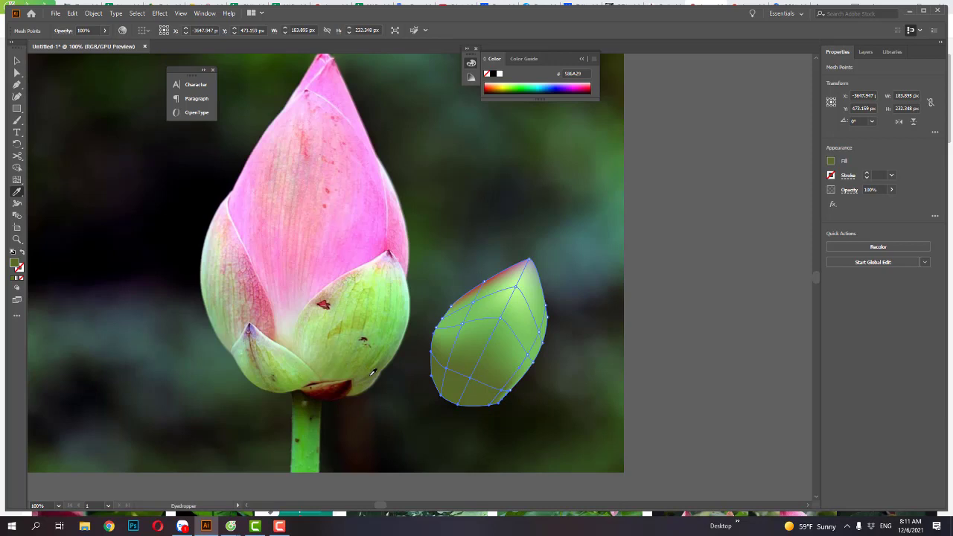
Step: Recolour two points on the leaf's right edge light green sampled from the bud
{"action": "key", "text": "a"}
{"action": "left_click", "coordinate": [546, 323]}
{"action": "key", "text": "i"}
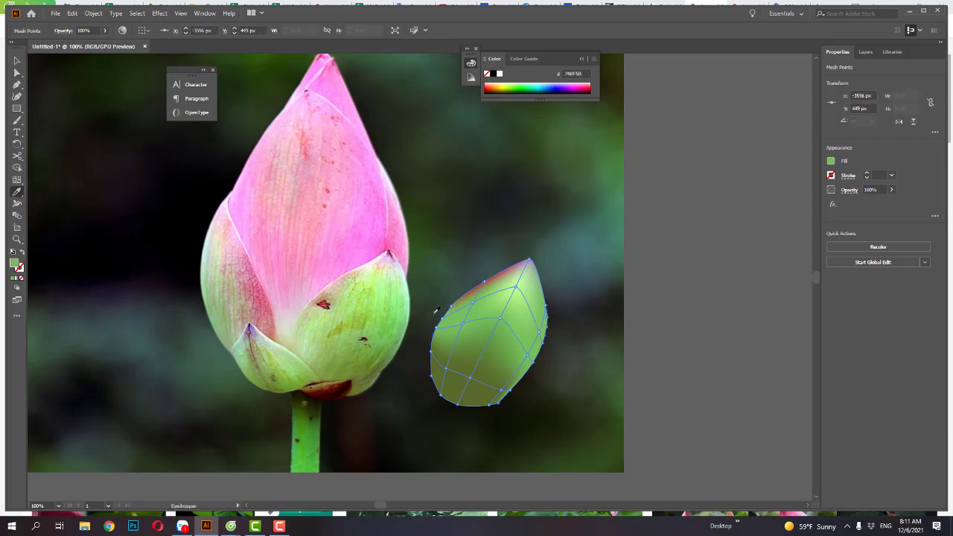
{"action": "left_click", "coordinate": [408, 310]}
{"action": "key", "text": "a"}
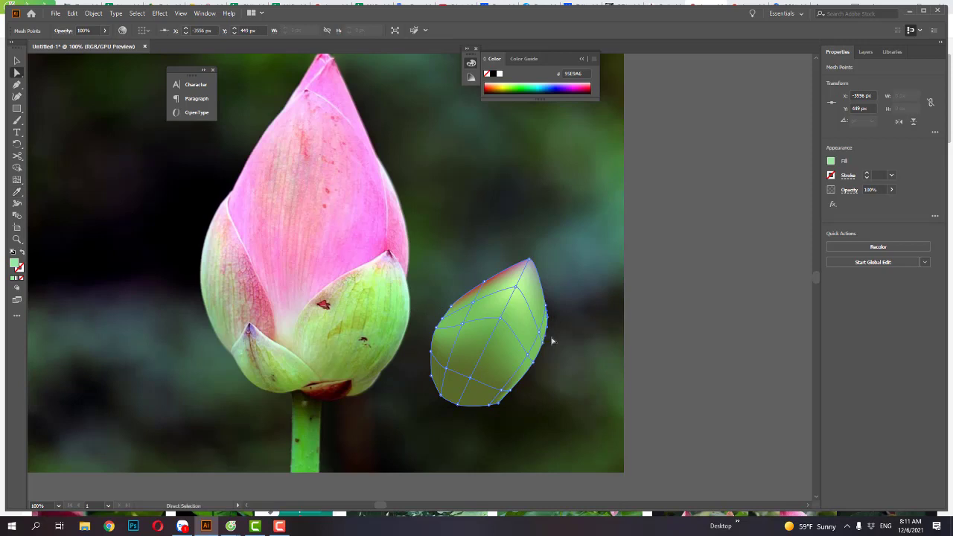
{"action": "left_click", "coordinate": [541, 354]}
{"action": "key", "text": "i"}
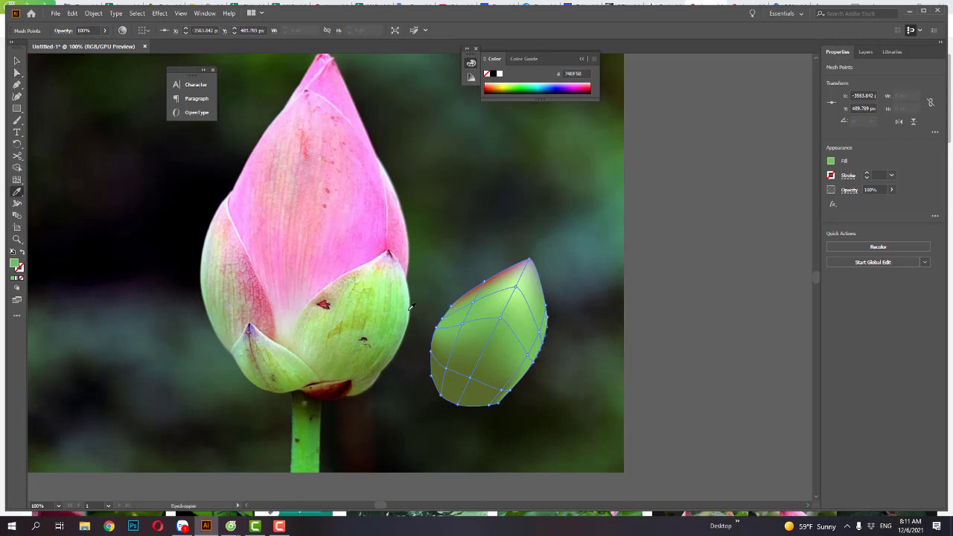
{"action": "left_click", "coordinate": [410, 305]}
Step: Give a central leaf mesh point pale pink from the bud, then deselect the leaf
{"action": "key", "text": "a"}
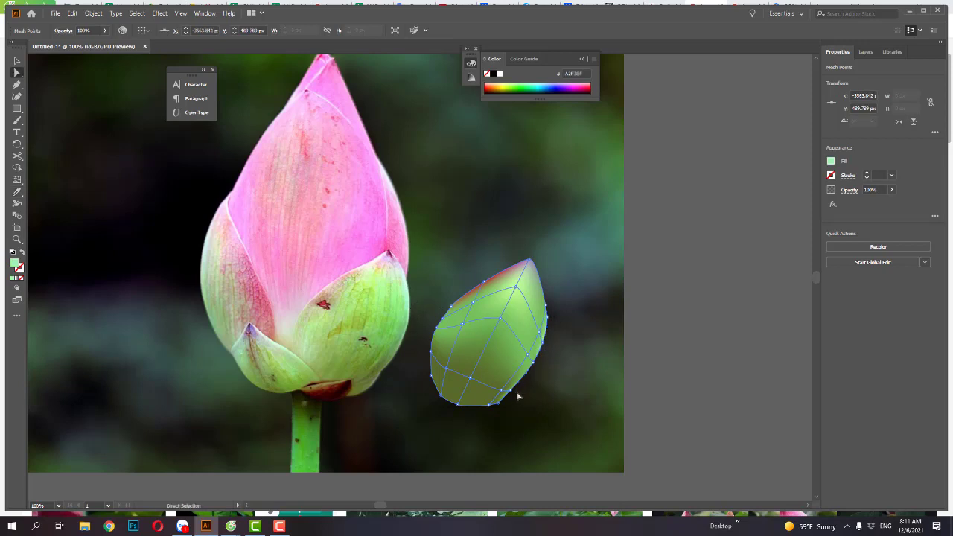
{"action": "left_click_drag", "start_coordinate": [516, 395], "coordinate": [448, 335]}
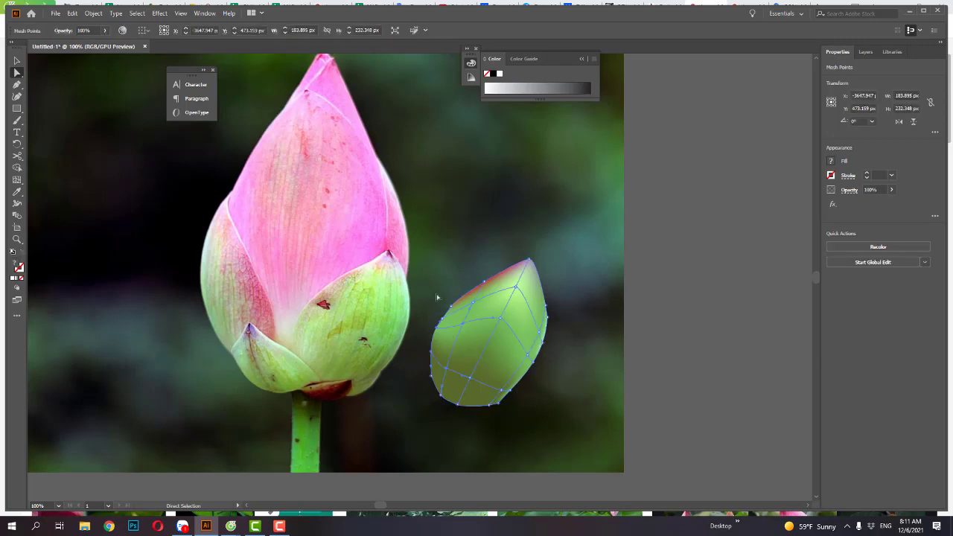
{"action": "left_click_drag", "start_coordinate": [453, 332], "coordinate": [456, 334]}
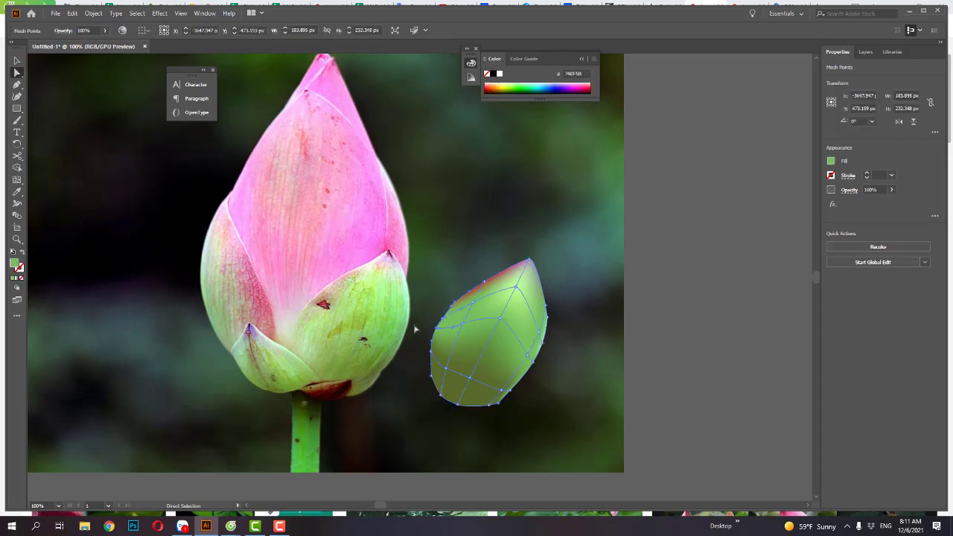
{"action": "key", "text": "i"}
{"action": "left_click", "coordinate": [326, 289]}
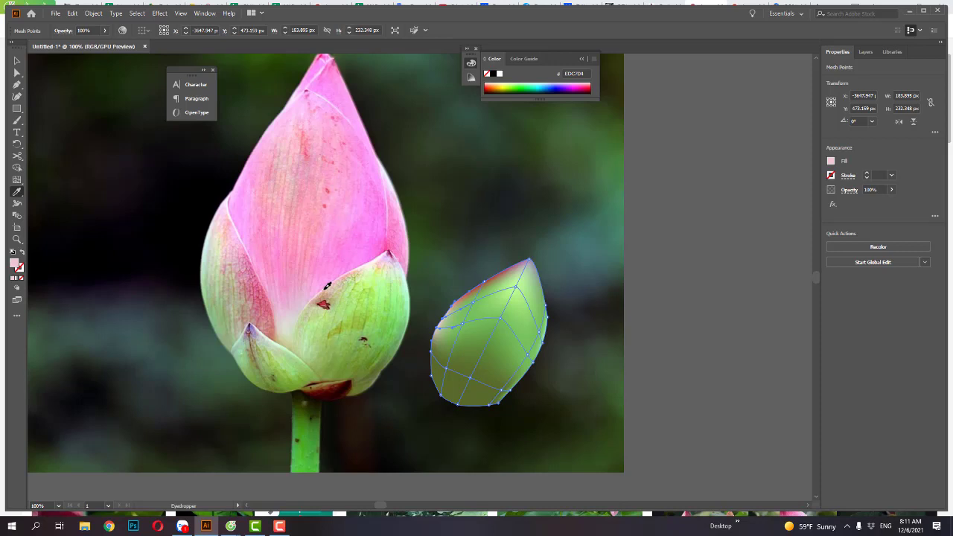
{"action": "key", "text": "a"}
{"action": "left_click_drag", "start_coordinate": [433, 384], "coordinate": [432, 382]}
{"action": "key", "text": "v"}
{"action": "left_click", "coordinate": [500, 212]}
Step: Shift the mesh leaf slightly and zoom in on its tip
{"action": "left_click_drag", "start_coordinate": [497, 319], "coordinate": [514, 335]}
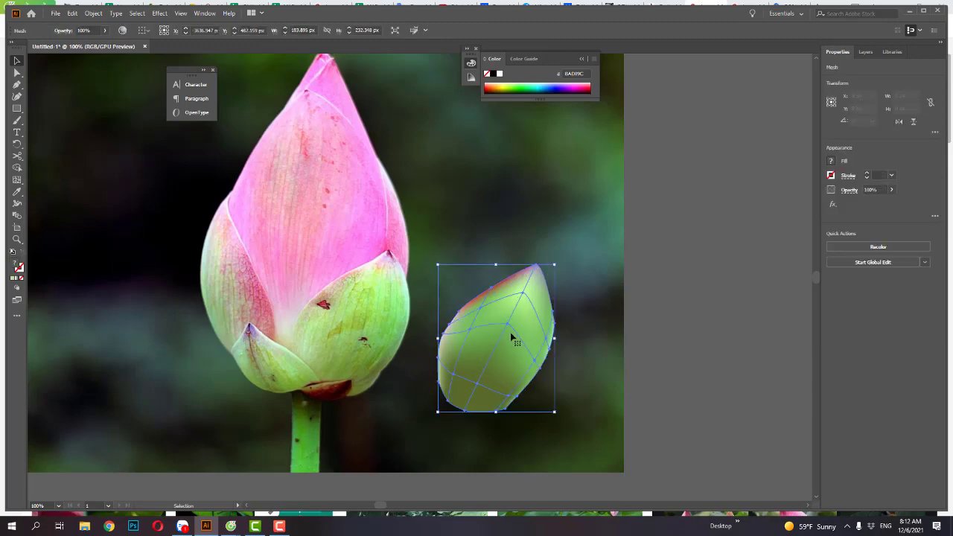
{"action": "left_click", "coordinate": [574, 191]}
{"action": "left_click", "coordinate": [514, 320]}
{"action": "key", "text": "z"}
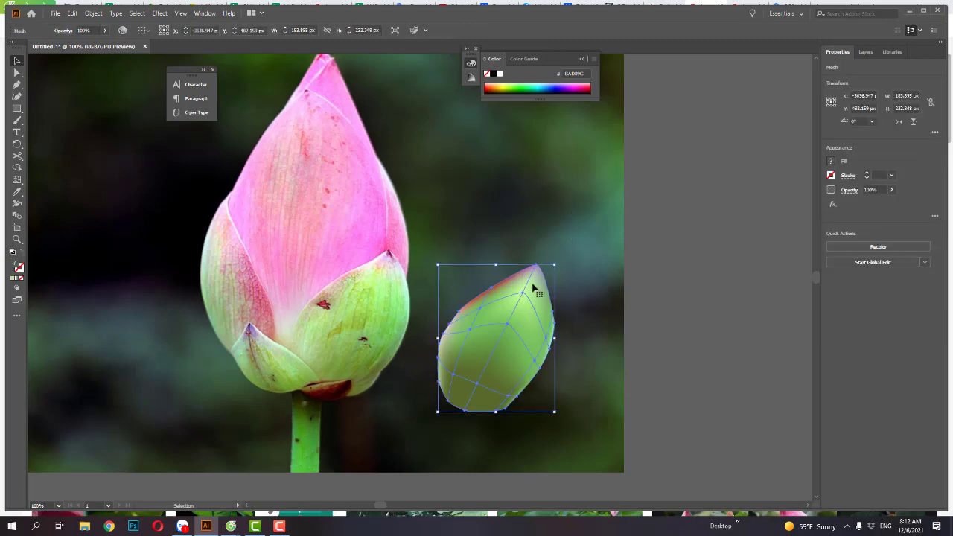
{"action": "left_click_drag", "start_coordinate": [535, 284], "coordinate": [659, 344]}
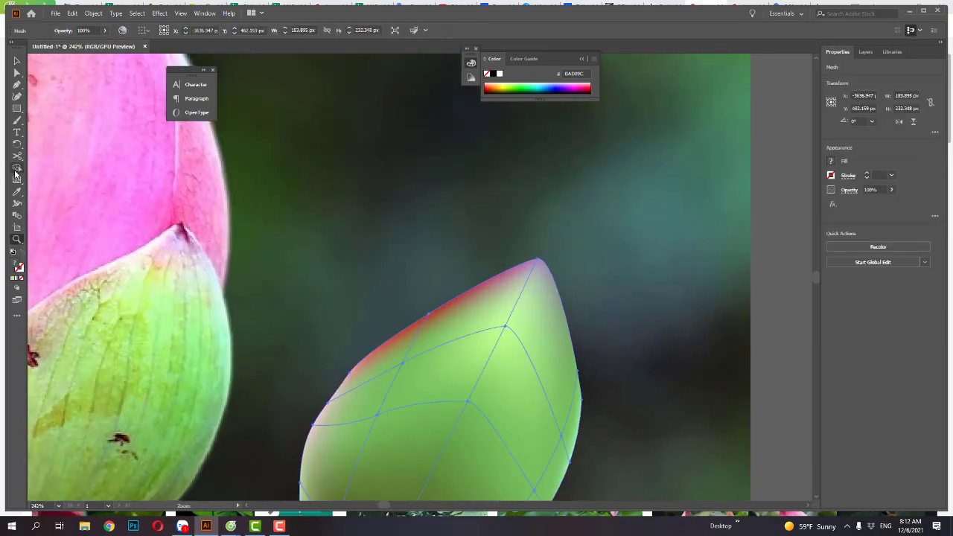
Step: Tint the leaf-tip mesh point with petal pink, then zoom out to fit the artboard
{"action": "key", "text": "u"}
{"action": "left_click", "coordinate": [538, 264]}
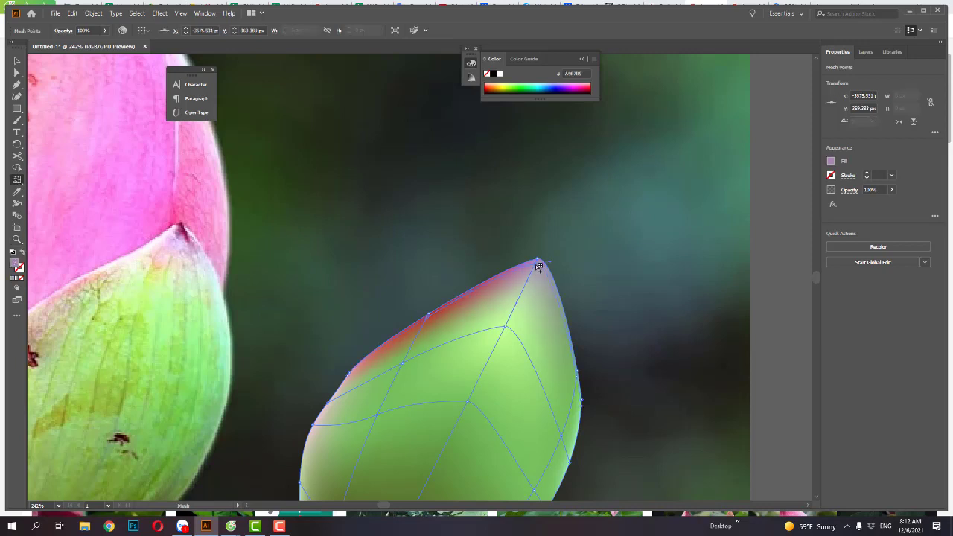
{"action": "left_click_drag", "start_coordinate": [538, 265], "coordinate": [540, 268]}
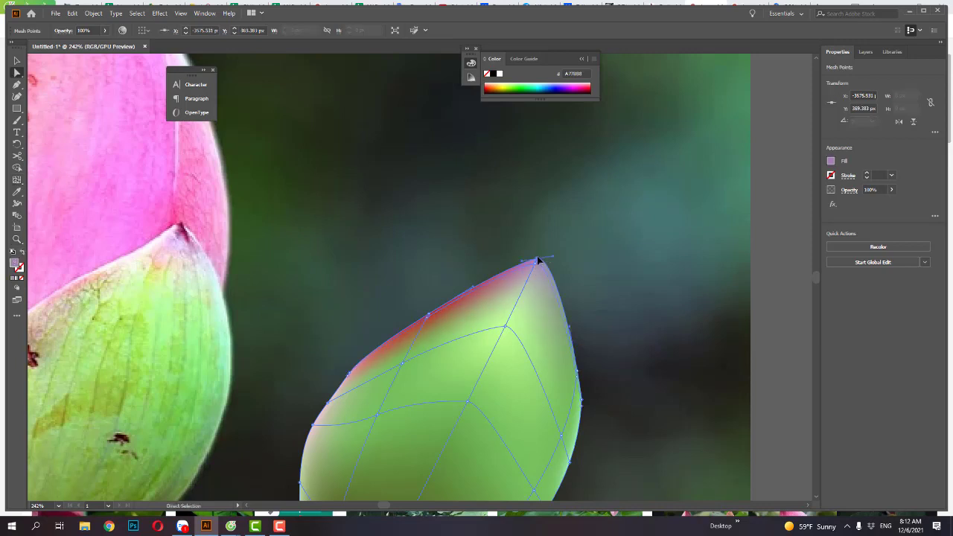
{"action": "key", "text": "i"}
{"action": "left_click", "coordinate": [181, 223]}
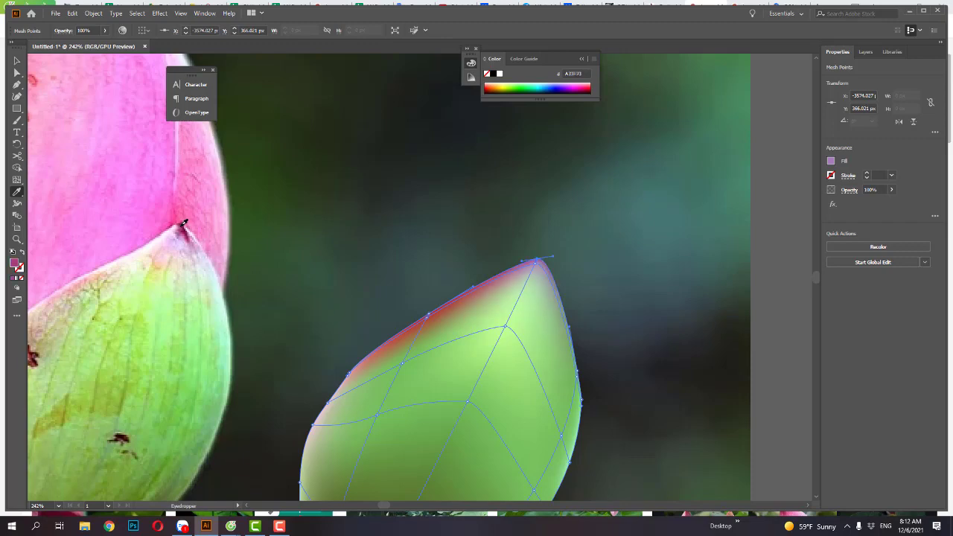
{"action": "key", "text": "a"}
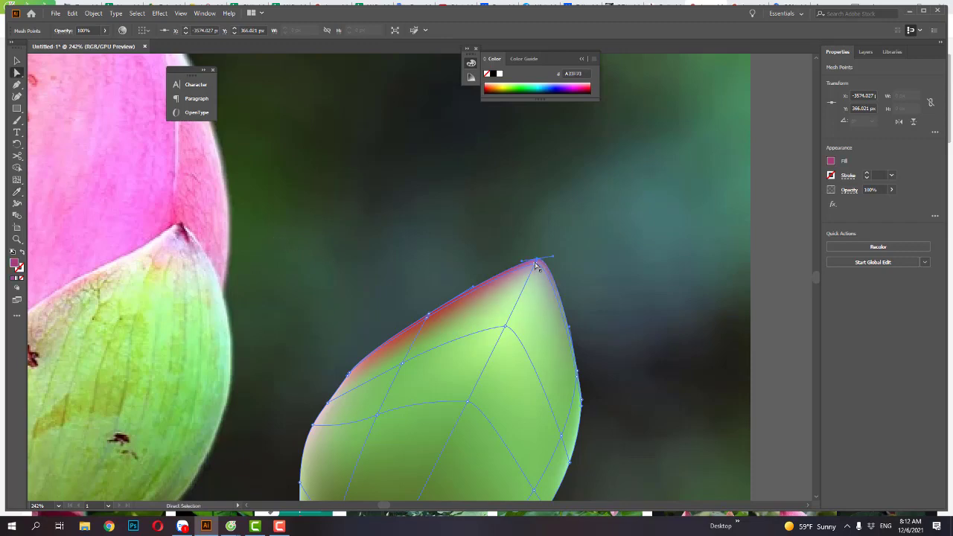
{"action": "left_click", "coordinate": [533, 274]}
{"action": "left_click_drag", "start_coordinate": [533, 274], "coordinate": [528, 283]}
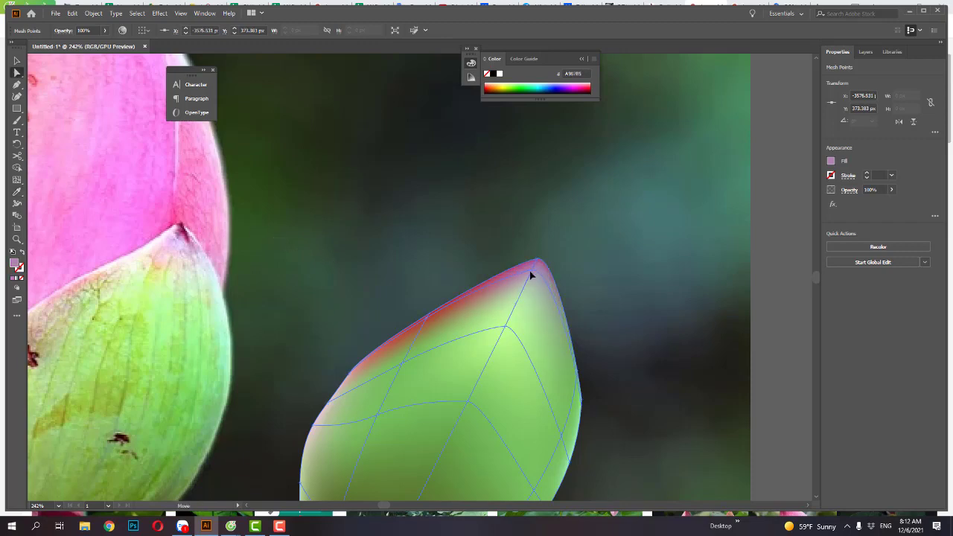
{"action": "key", "text": "z"}
{"action": "key", "text": "ctrl+0"}
Step: Make a leaf copy narrower and taller, rotate it about 25°, and move it toward the bud
{"action": "key", "text": "v"}
{"action": "left_click", "coordinate": [643, 376]}
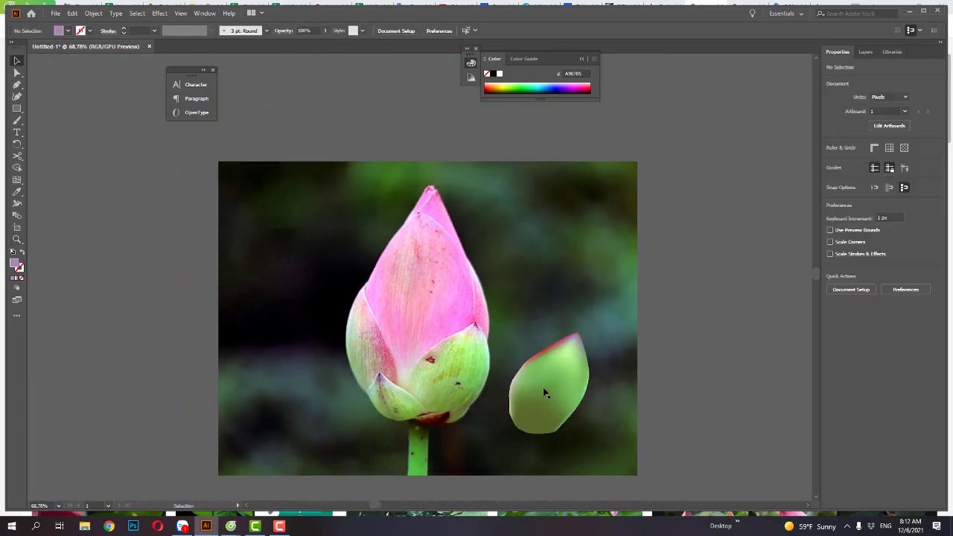
{"action": "mouse_move", "coordinate": [557, 369]}
{"action": "left_mouse_down"}
{"action": "mouse_move", "coordinate": [569, 362]}
{"action": "mouse_move", "coordinate": [465, 339]}
{"action": "left_mouse_up"}
{"action": "key", "text": "a"}
{"action": "key", "text": "v"}
{"action": "left_click_drag", "start_coordinate": [481, 284], "coordinate": [451, 258]}
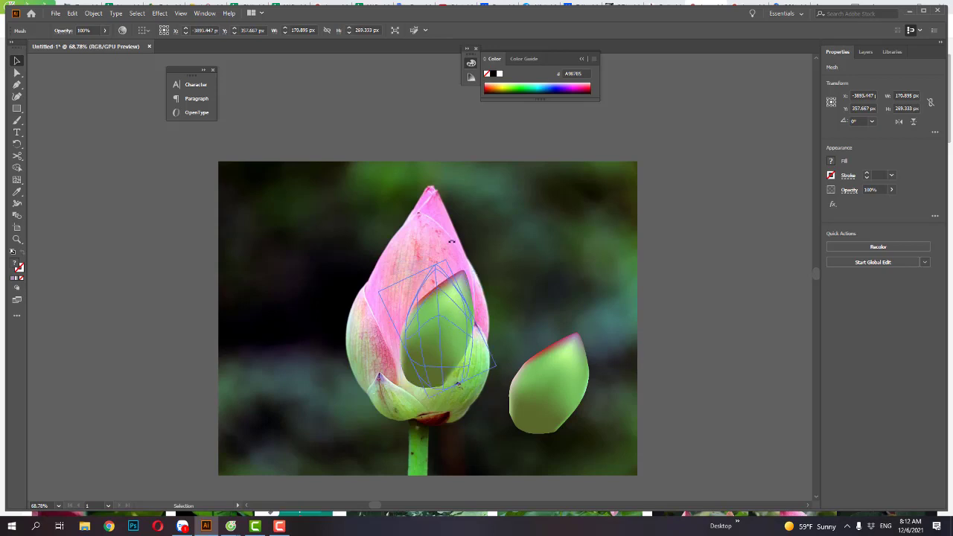
{"action": "mouse_move", "coordinate": [437, 315]}
{"action": "left_mouse_down"}
{"action": "mouse_move", "coordinate": [566, 383]}
{"action": "mouse_move", "coordinate": [518, 387]}
{"action": "left_mouse_up"}
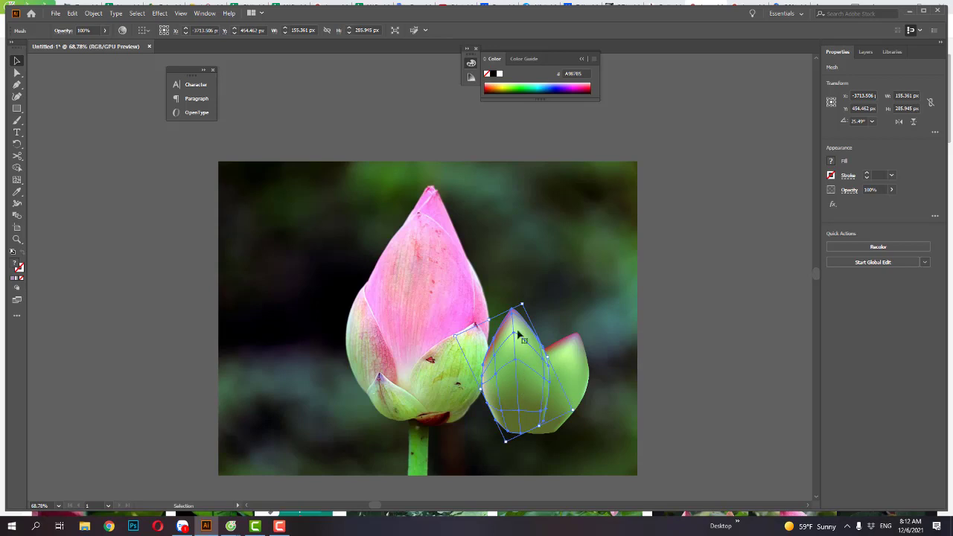
{"action": "left_click_drag", "start_coordinate": [531, 382], "coordinate": [489, 387]}
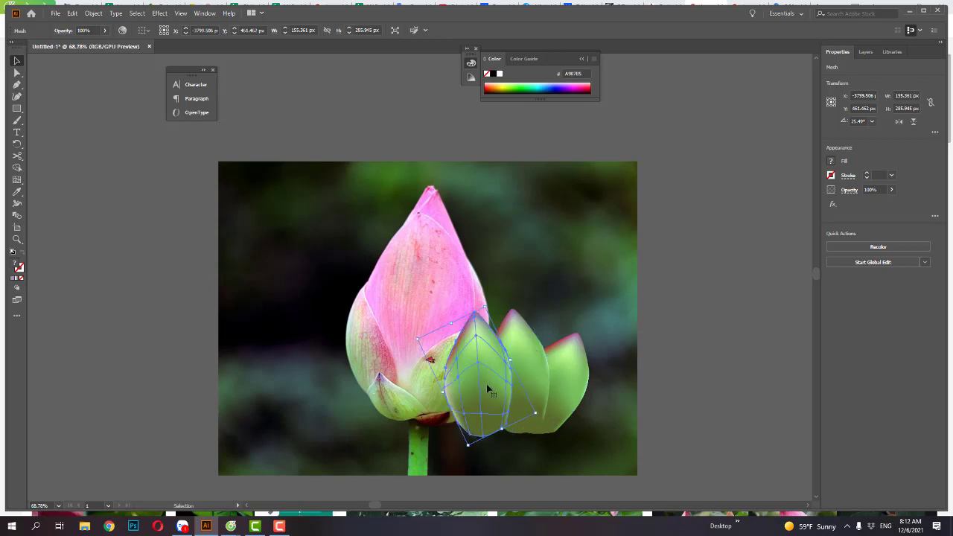
Step: Reshape the front leaf over the bud base, undoing and redoing to compare positions
{"action": "left_click", "coordinate": [473, 303]}
{"action": "left_click_drag", "start_coordinate": [485, 306], "coordinate": [484, 394]}
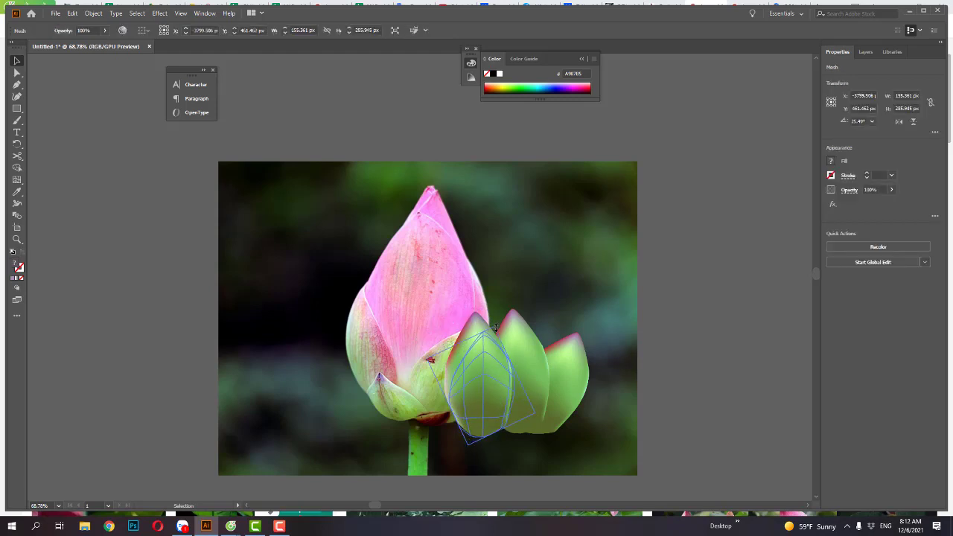
{"action": "mouse_move", "coordinate": [484, 394]}
{"action": "left_mouse_down"}
{"action": "mouse_move", "coordinate": [503, 327]}
{"action": "mouse_move", "coordinate": [475, 330]}
{"action": "mouse_move", "coordinate": [488, 412]}
{"action": "left_mouse_up"}
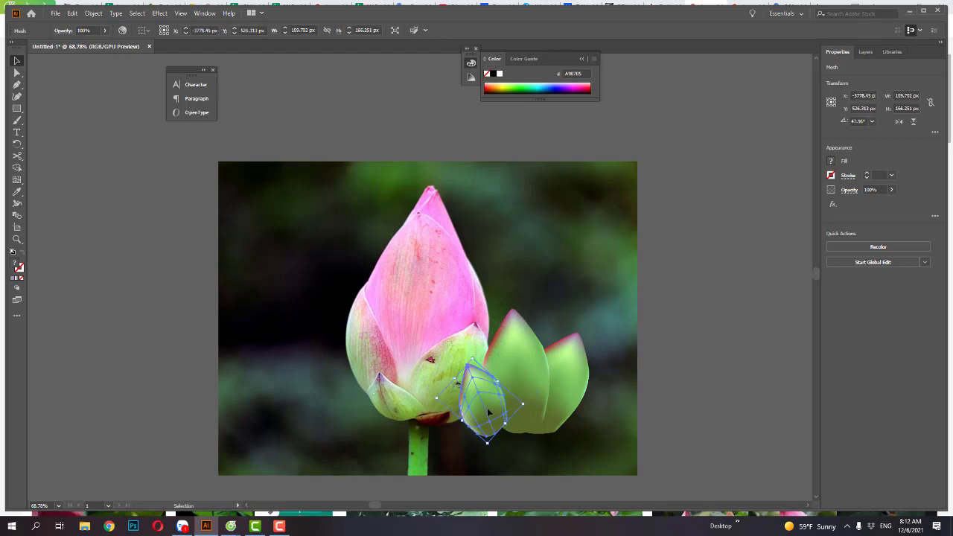
{"action": "key", "text": "ctrl+z"}
{"action": "key", "text": "ctrl+z"}
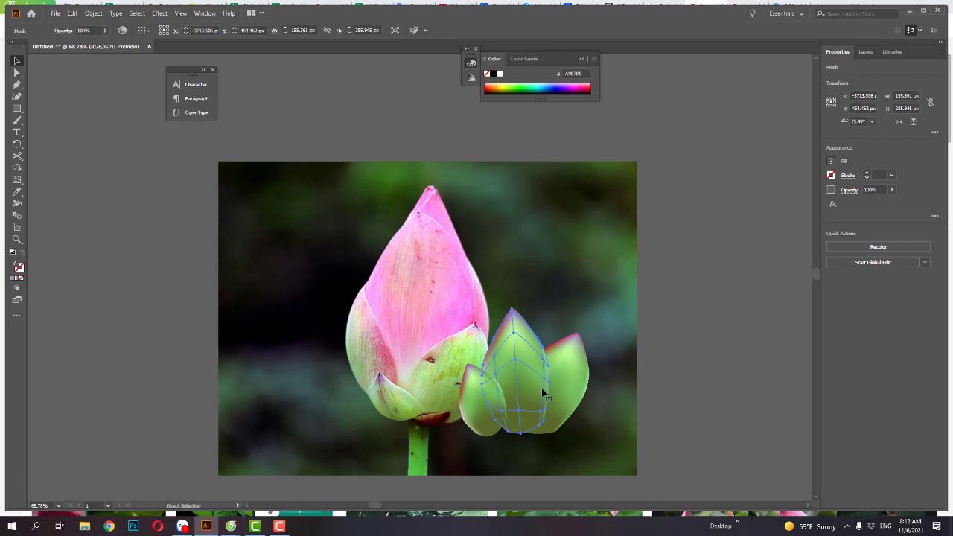
{"action": "mouse_move", "coordinate": [624, 331]}
{"action": "left_mouse_down"}
{"action": "mouse_move", "coordinate": [507, 414]}
{"action": "mouse_move", "coordinate": [363, 371]}
{"action": "left_mouse_up"}
{"action": "key", "text": "ctrl+shift+z"}
{"action": "key", "text": "ctrl+shift+z"}
{"action": "left_click", "coordinate": [624, 275]}
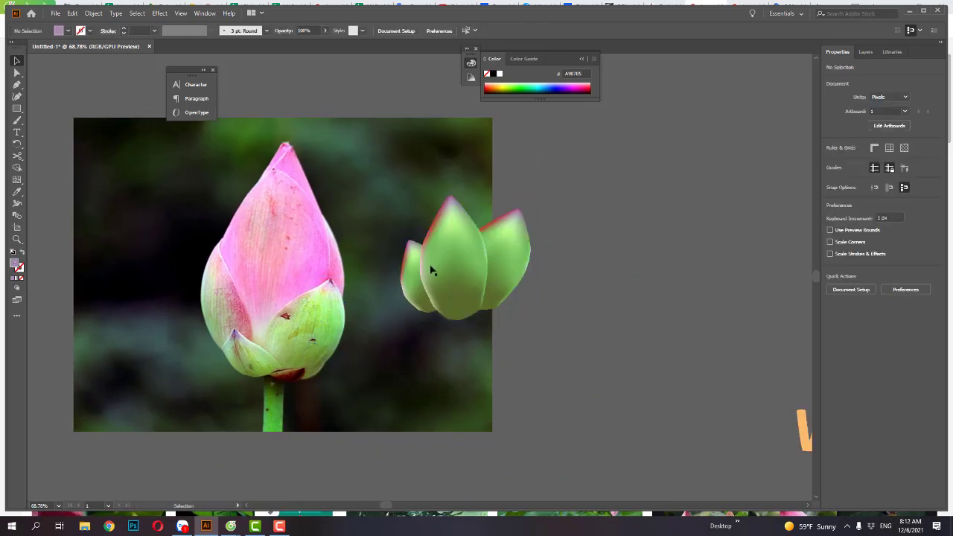
Step: Move the back leaf left to overlap the bud and rotate it
{"action": "left_click", "coordinate": [495, 255]}
{"action": "key", "text": "u"}
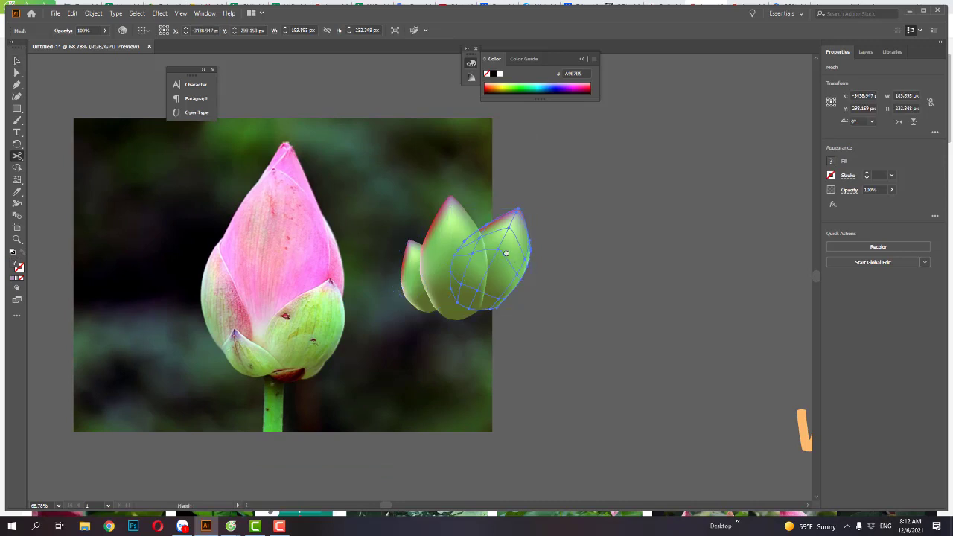
{"action": "left_click_drag", "start_coordinate": [506, 253], "coordinate": [513, 255]}
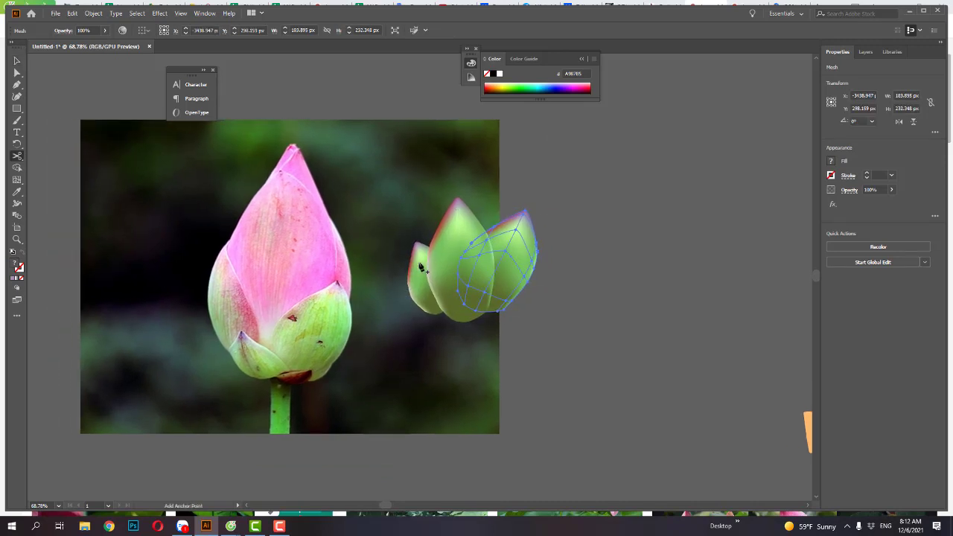
{"action": "key", "text": "v"}
{"action": "left_click_drag", "start_coordinate": [516, 265], "coordinate": [412, 277]}
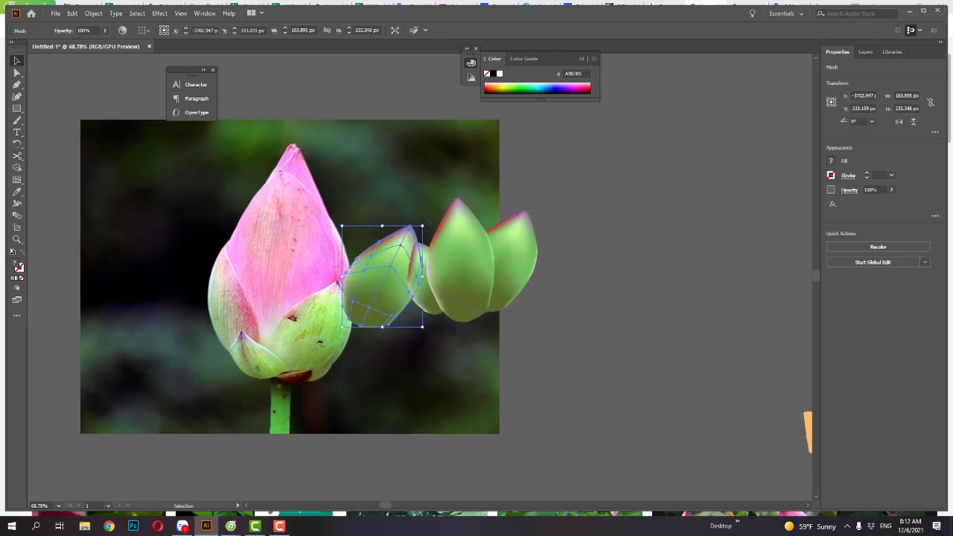
{"action": "mouse_move", "coordinate": [430, 223]}
{"action": "left_mouse_down"}
{"action": "mouse_move", "coordinate": [318, 210]}
{"action": "mouse_move", "coordinate": [389, 274]}
{"action": "left_mouse_up"}
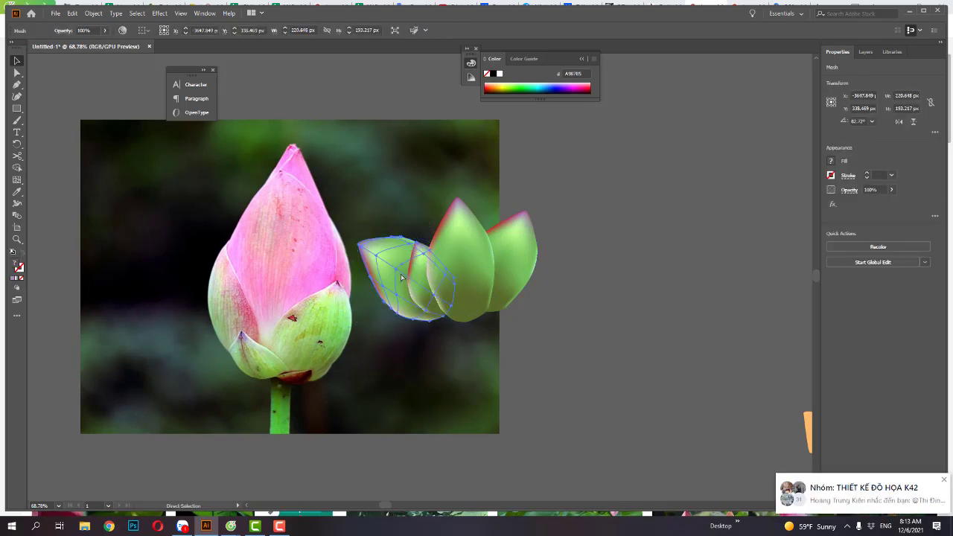
Step: Rotate the centre leaf and move it over the left leaf to complete the fan
{"action": "left_click", "coordinate": [458, 236]}
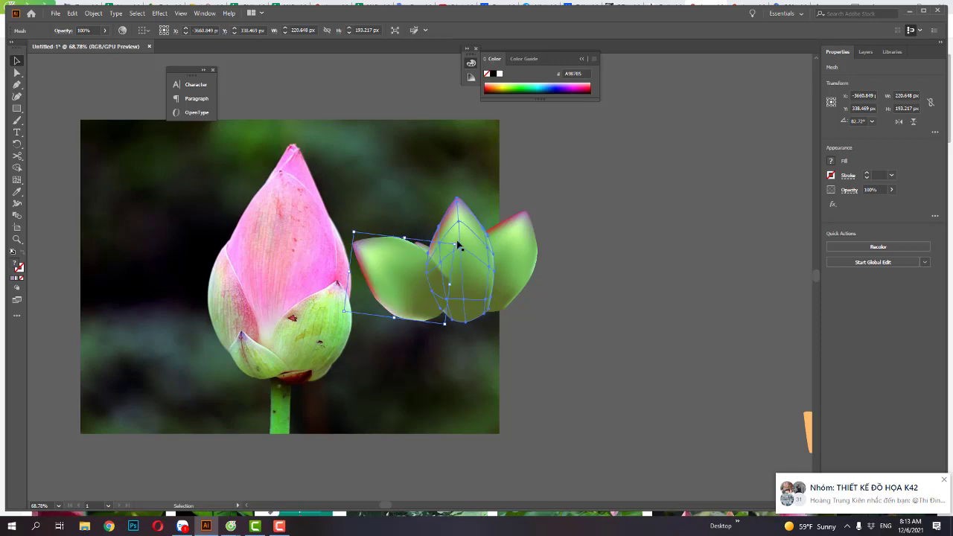
{"action": "key", "text": "ctrl"}
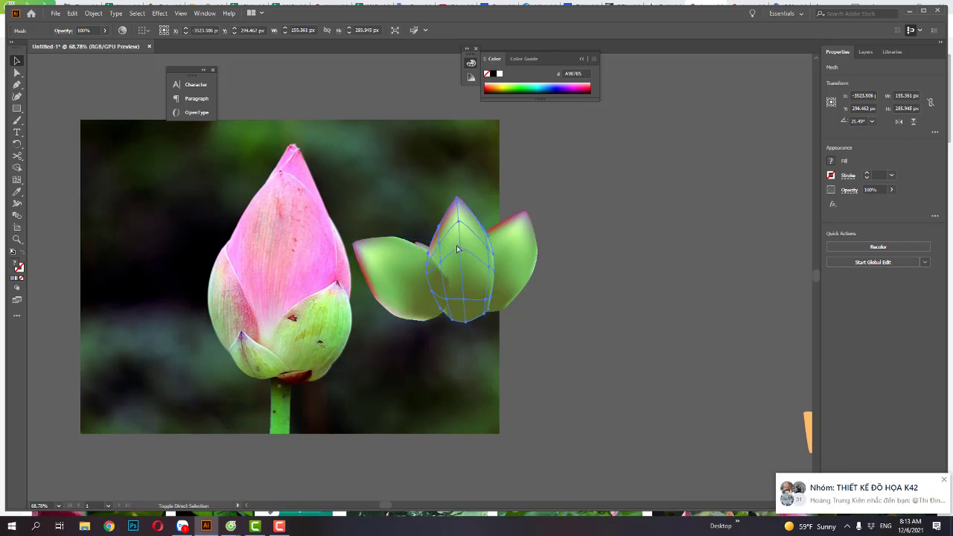
{"action": "left_click", "coordinate": [458, 249], "text": "ctrl"}
{"action": "left_click_drag", "start_coordinate": [469, 192], "coordinate": [469, 219]}
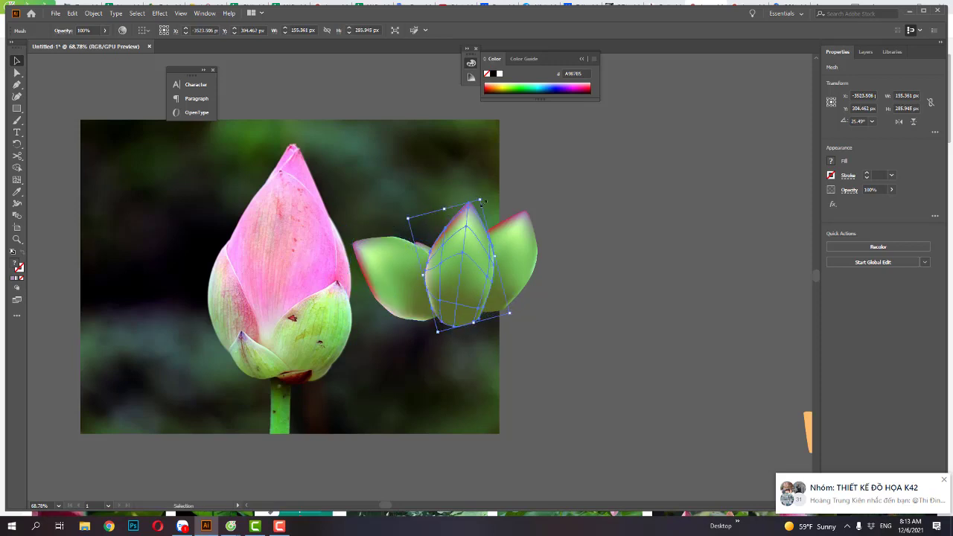
{"action": "left_click_drag", "start_coordinate": [447, 253], "coordinate": [387, 266]}
{"action": "mouse_move", "coordinate": [354, 232]}
{"action": "left_mouse_down"}
{"action": "mouse_move", "coordinate": [364, 256]}
{"action": "mouse_move", "coordinate": [359, 250]}
{"action": "mouse_move", "coordinate": [385, 227]}
{"action": "left_mouse_up"}
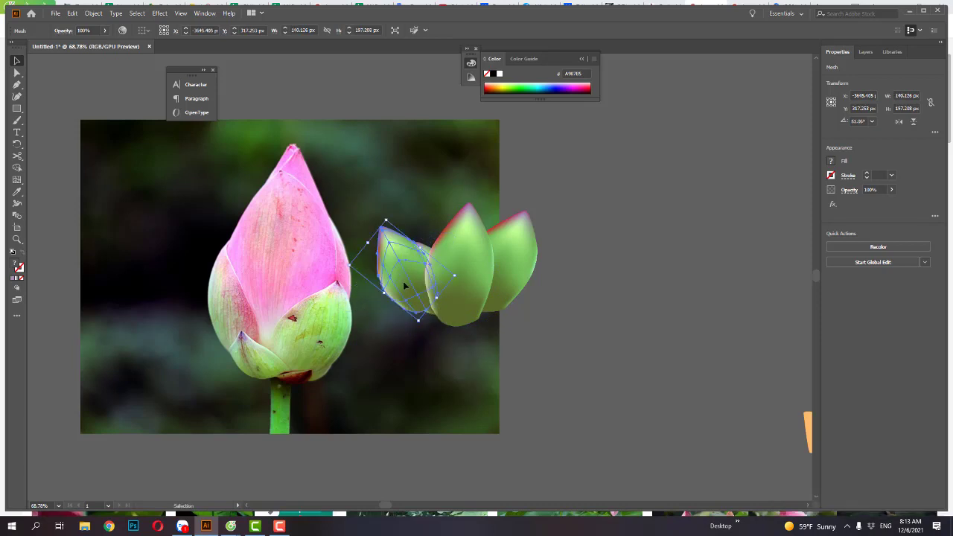
{"action": "left_click", "coordinate": [463, 256]}
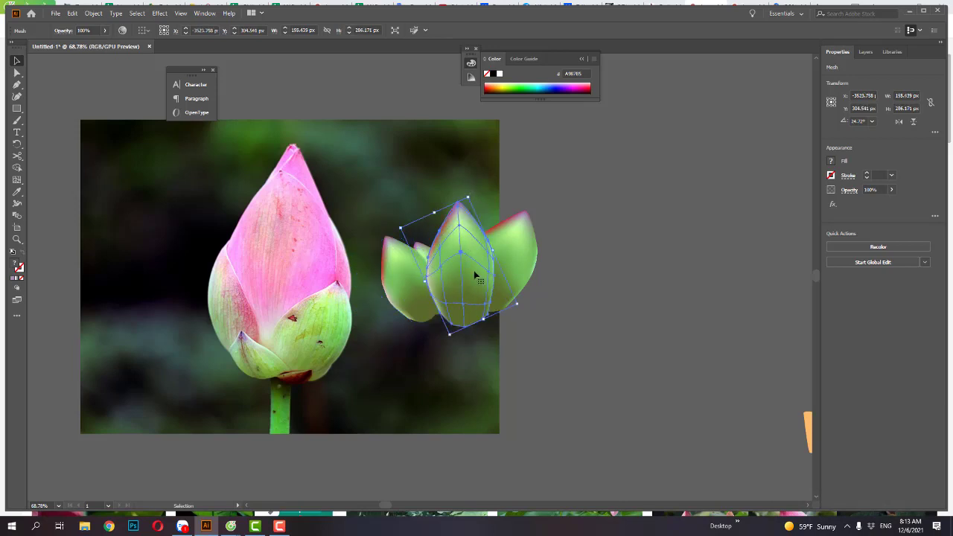
Step: Check the browser's lotus bud image and video call, then return to Illustrator
{"action": "left_click", "coordinate": [187, 492]}
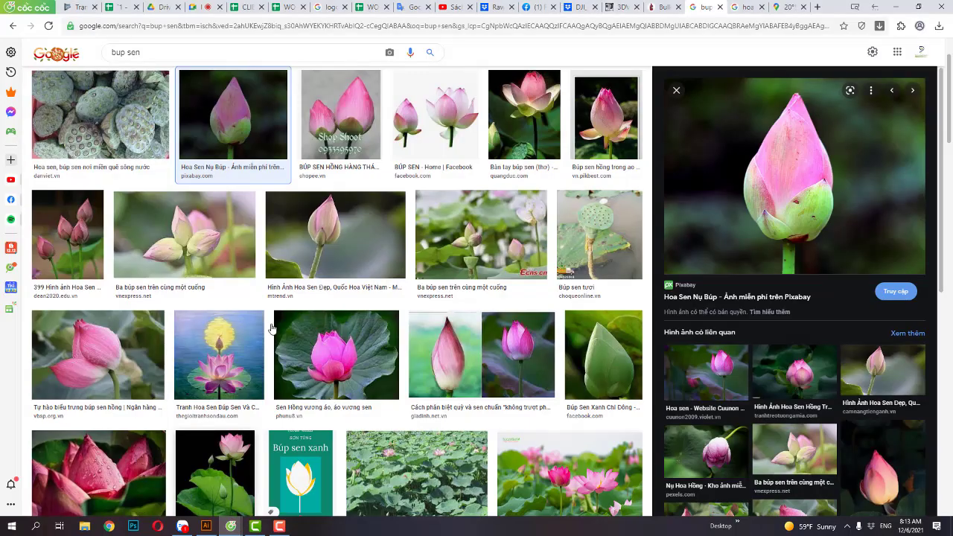
{"action": "left_click", "coordinate": [198, 7]}
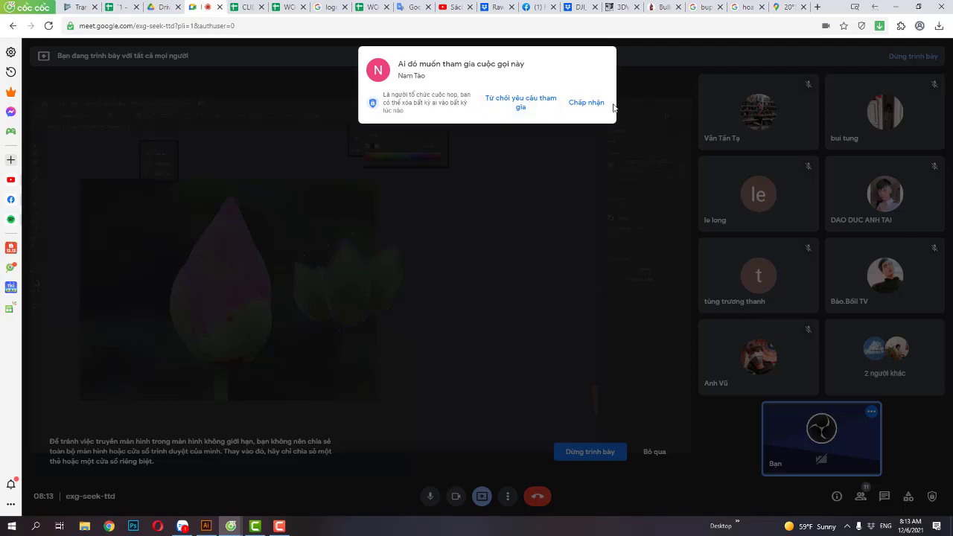
{"action": "key", "text": "alt+Tab"}
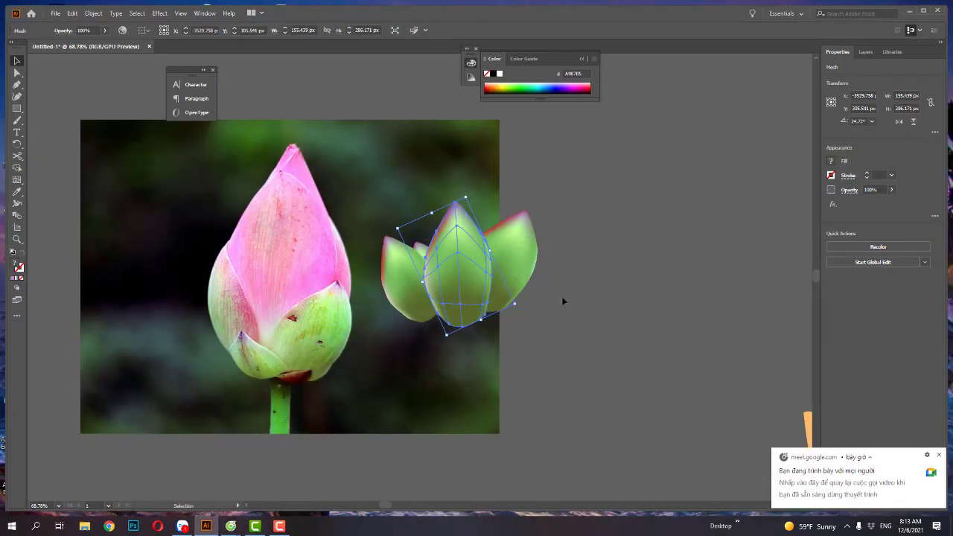
Step: Reposition the three-leaf cluster beside the lotus bud photo
{"action": "left_click_drag", "start_coordinate": [528, 316], "coordinate": [462, 260]}
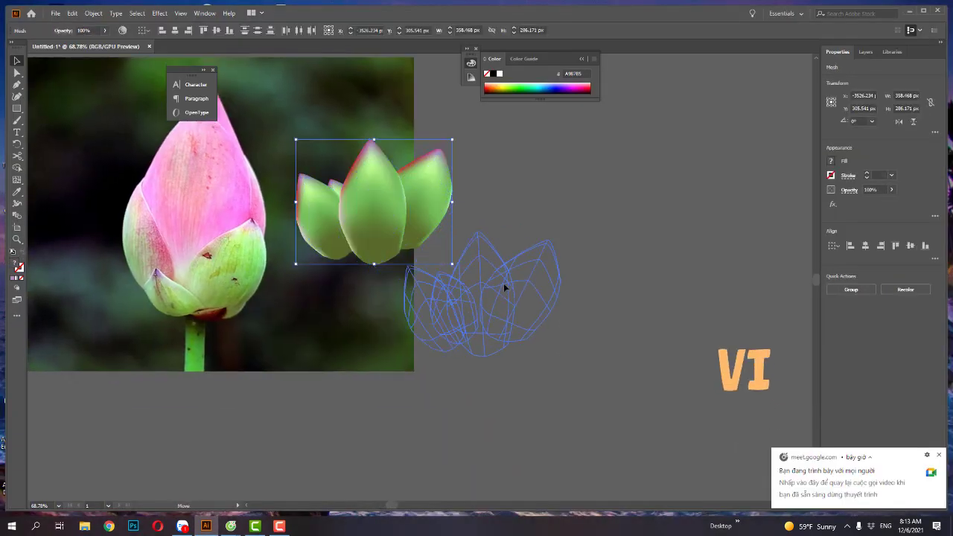
{"action": "left_click_drag", "start_coordinate": [396, 198], "coordinate": [553, 254]}
{"action": "left_click_drag", "start_coordinate": [610, 333], "coordinate": [621, 364]}
{"action": "left_click_drag", "start_coordinate": [566, 298], "coordinate": [438, 301]}
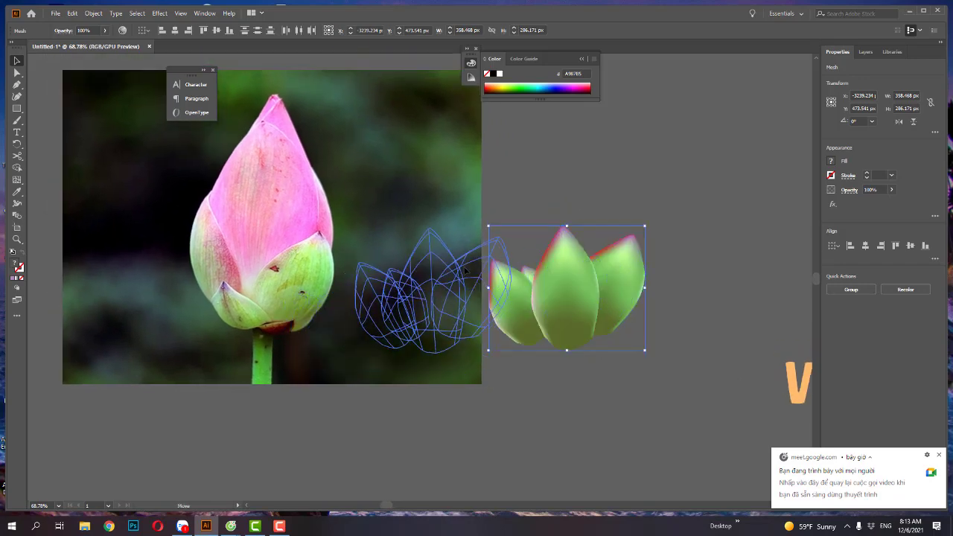
{"action": "left_click_drag", "start_coordinate": [493, 309], "coordinate": [481, 378]}
{"action": "left_click", "coordinate": [481, 378]}
Step: Paste a copy of the middle leaf, enlarge it about 2x, adjust stacking, and fill it petal pink
{"action": "left_click", "coordinate": [430, 348]}
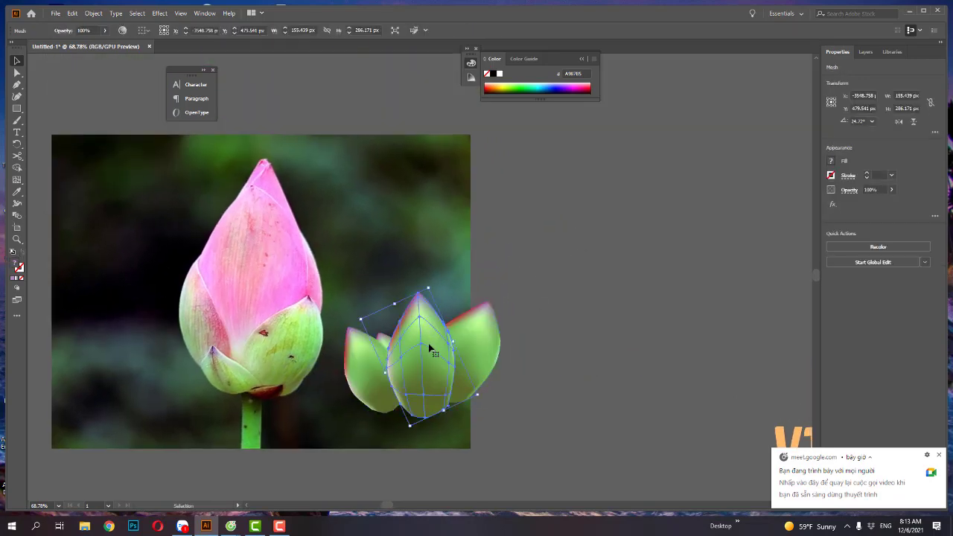
{"action": "key", "text": "a"}
{"action": "key", "text": "v"}
{"action": "left_click_drag", "start_coordinate": [430, 286], "coordinate": [431, 139]}
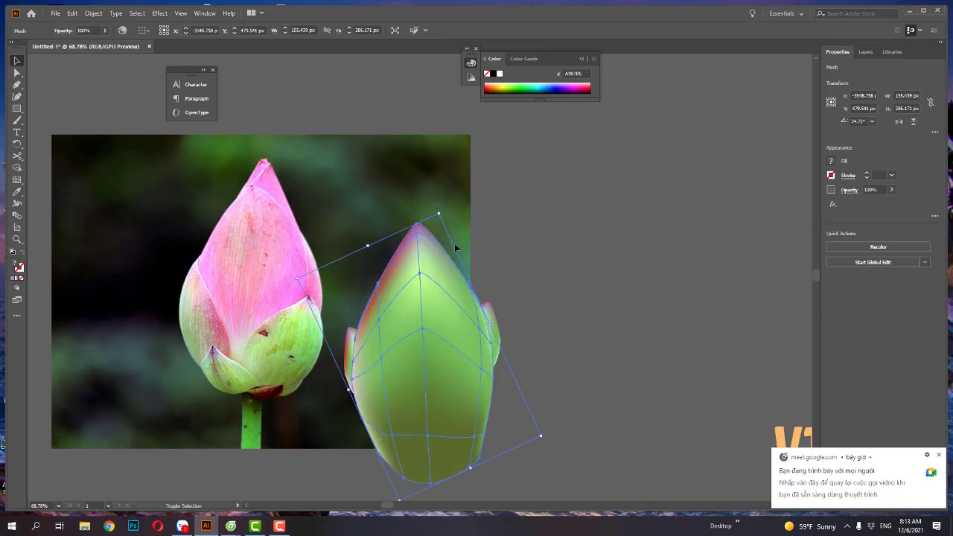
{"action": "key", "text": "ctrl"}
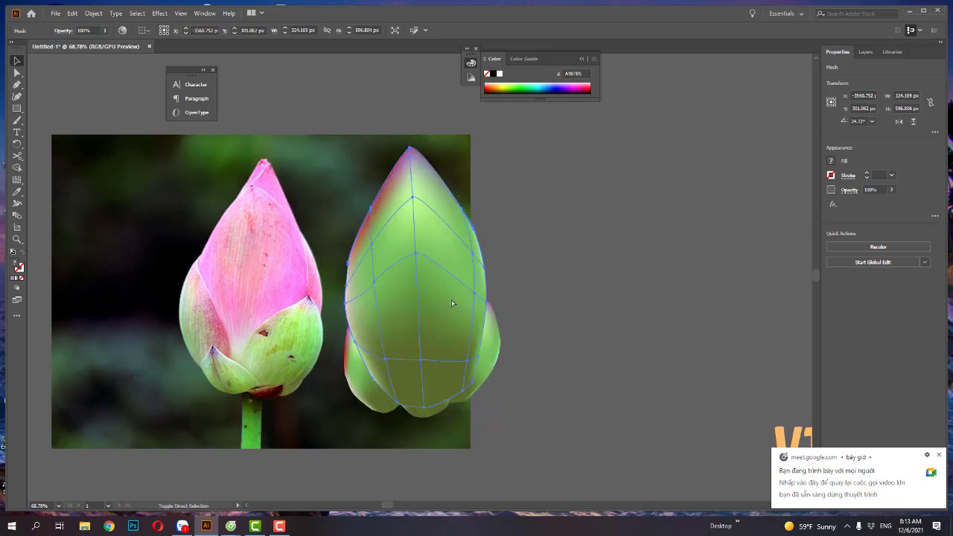
{"action": "key", "text": "ctrl+shift+bracketleft"}
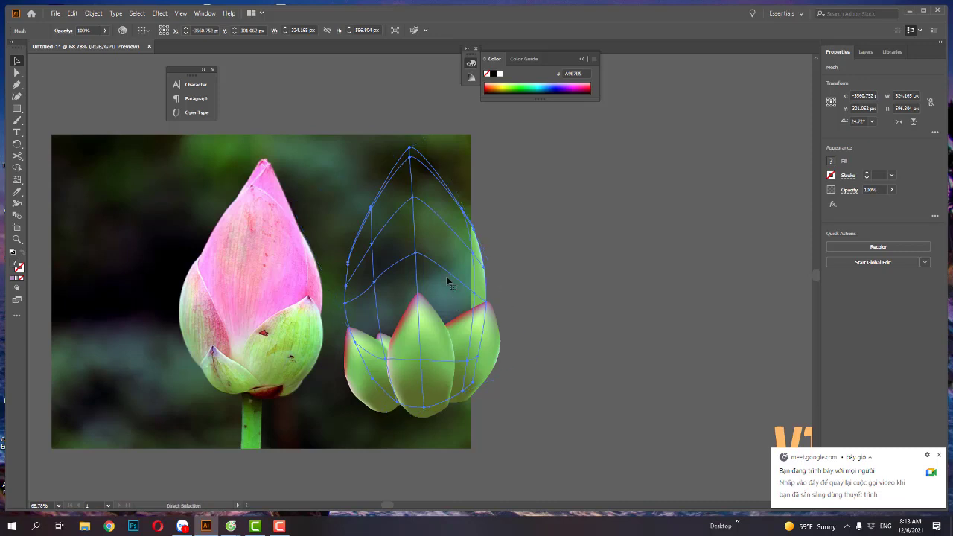
{"action": "key", "text": "ctrl+shift+bracketright"}
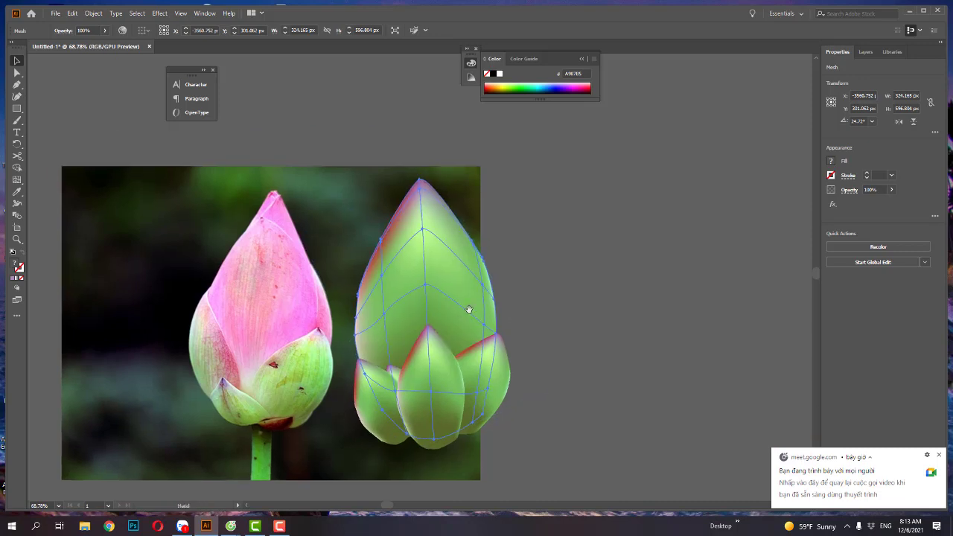
{"action": "key", "text": "i"}
{"action": "left_click", "coordinate": [285, 313]}
Step: Move the pink bud mesh right, zoom in, and shrink it slightly
{"action": "key", "text": "v"}
{"action": "left_click", "coordinate": [611, 305]}
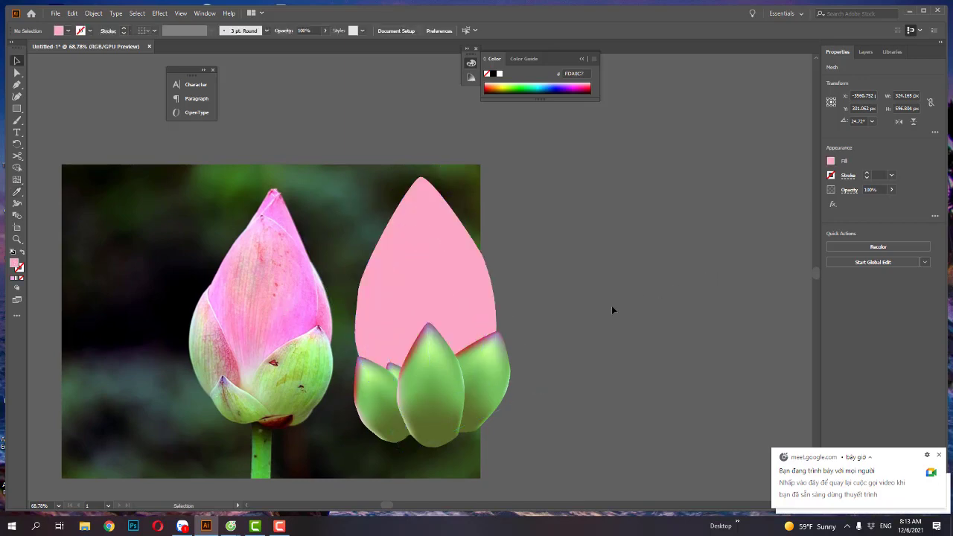
{"action": "left_click_drag", "start_coordinate": [343, 323], "coordinate": [517, 316]}
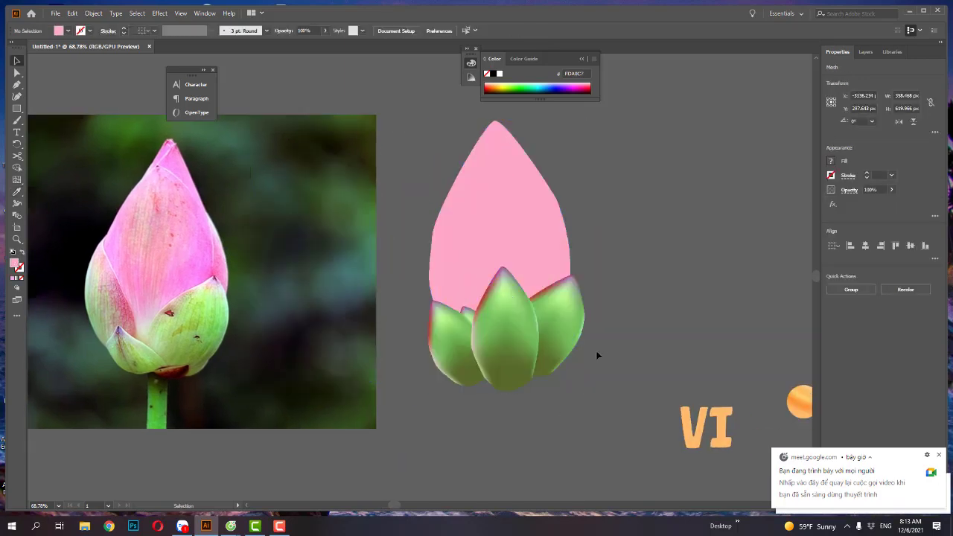
{"action": "left_click", "coordinate": [475, 414]}
{"action": "key", "text": "u"}
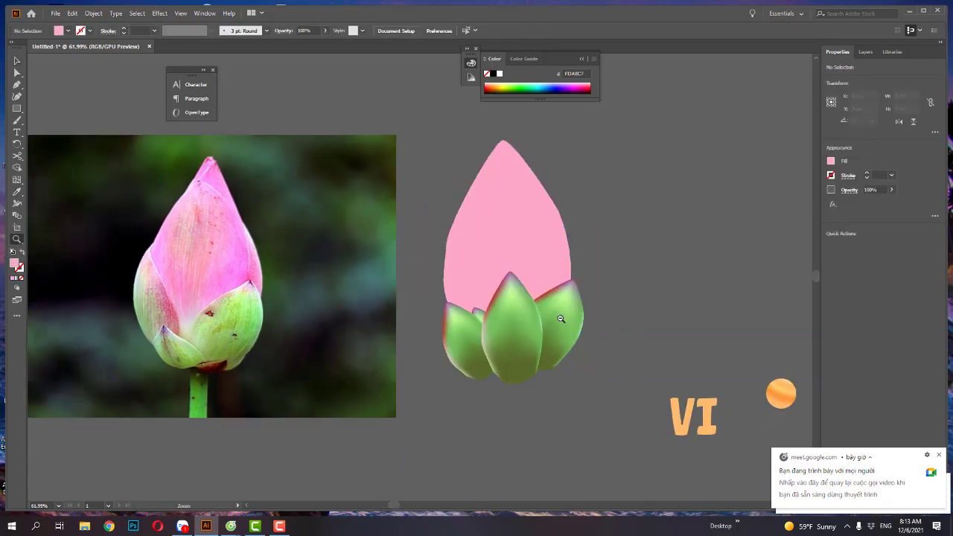
{"action": "scroll", "coordinate": [561, 318], "scroll_direction": "up", "scroll_amount": 2}
{"action": "left_click", "coordinate": [543, 232]}
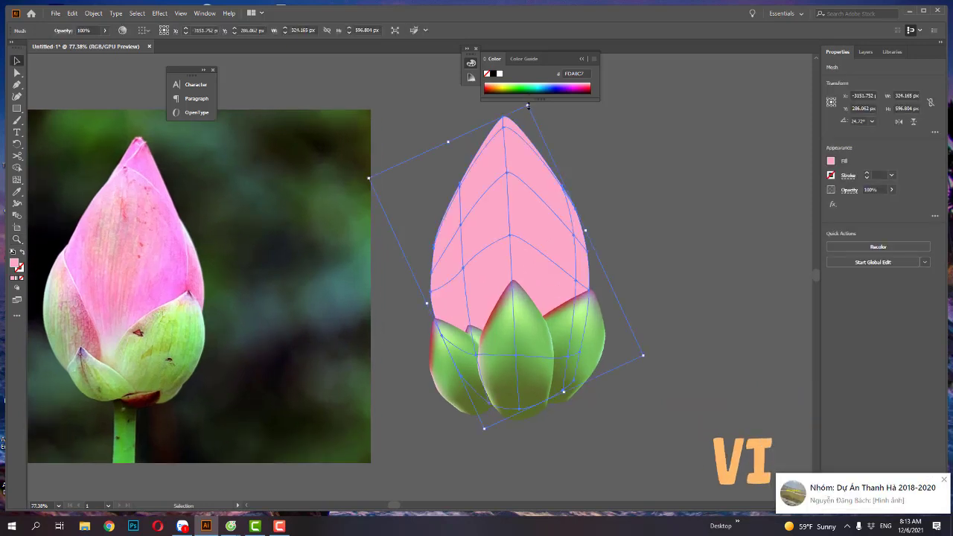
{"action": "left_click_drag", "start_coordinate": [528, 106], "coordinate": [521, 152]}
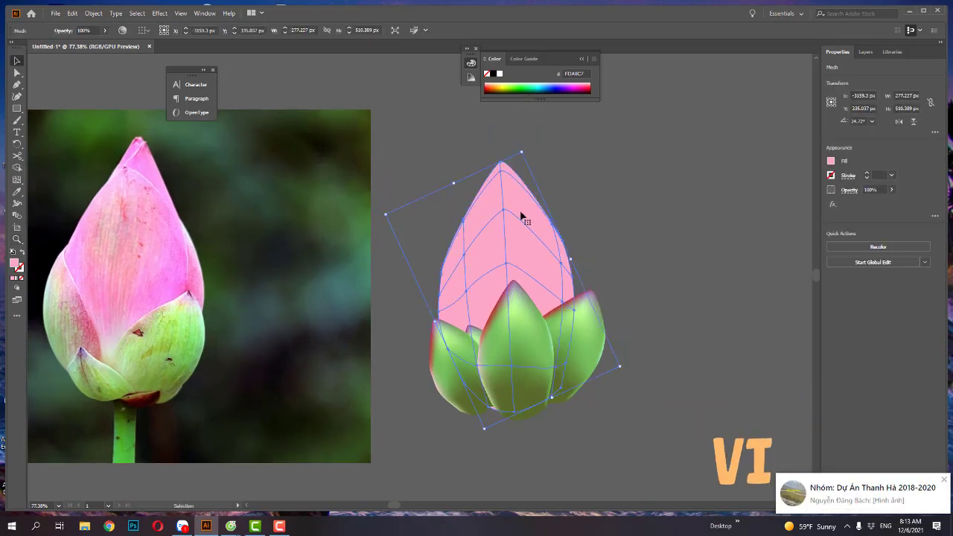
Step: Shade the bud mesh with a pinker colour sampled from the photo's petals
{"action": "key", "text": "a"}
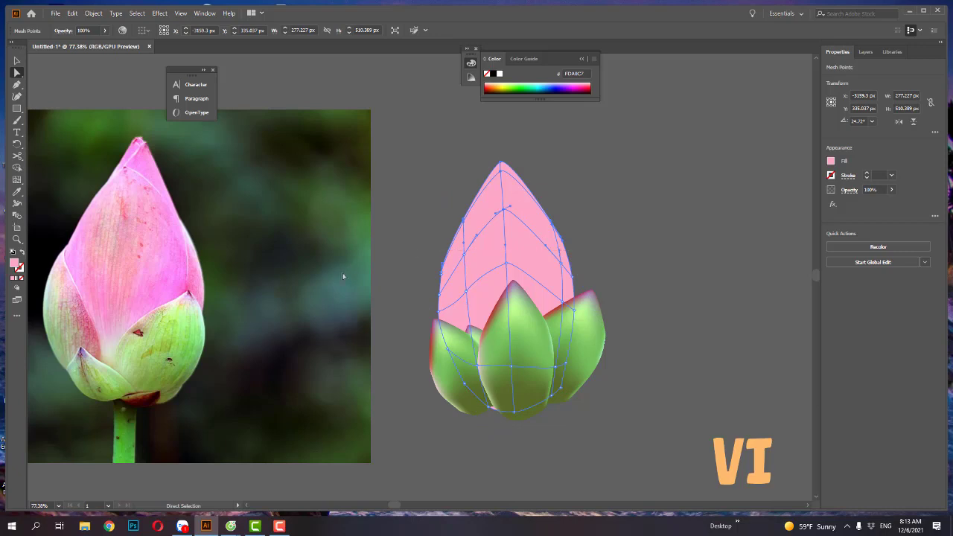
{"action": "key", "text": "i"}
{"action": "left_click", "coordinate": [138, 172]}
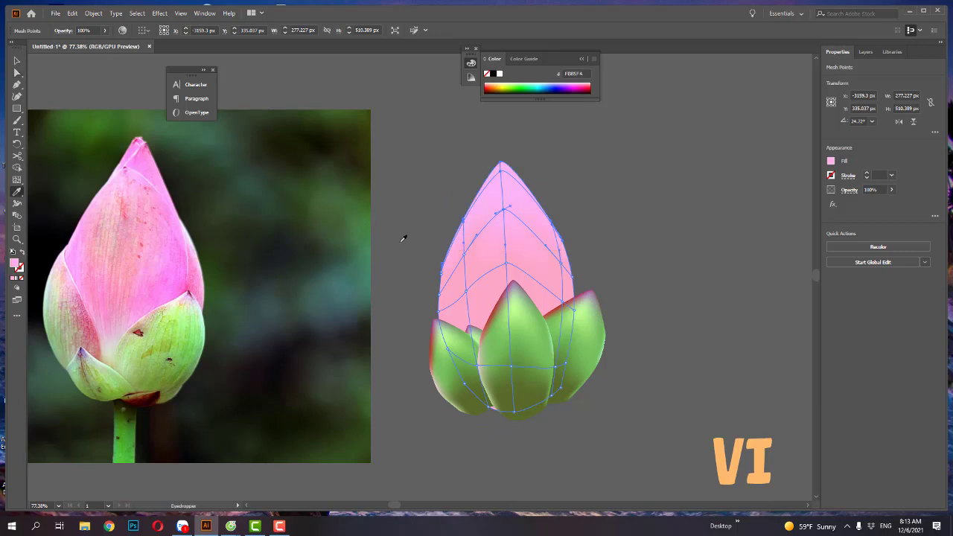
{"action": "key", "text": "a"}
{"action": "left_click", "coordinate": [511, 367]}
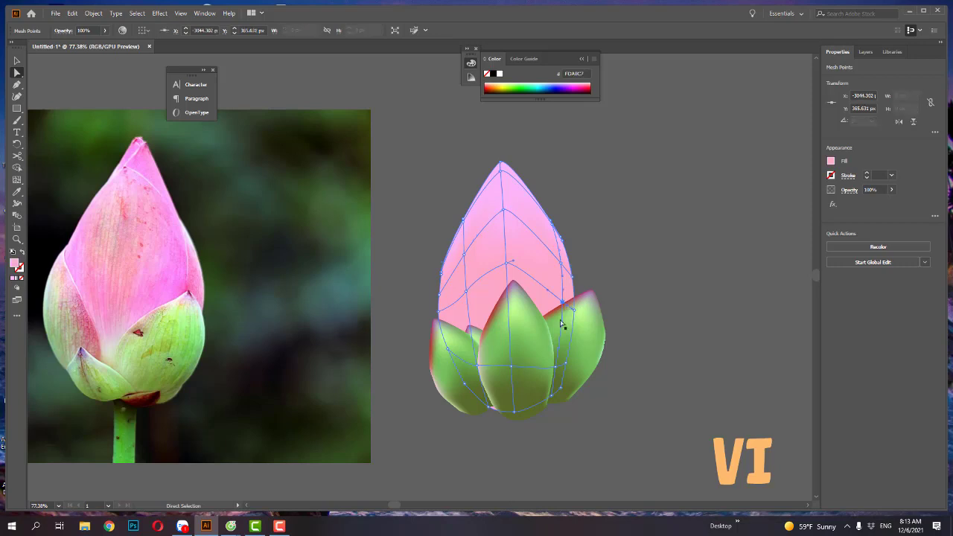
Step: Select the bud and right sepal meshes together and eyedrop a colour from the photo
{"action": "left_click", "coordinate": [438, 316]}
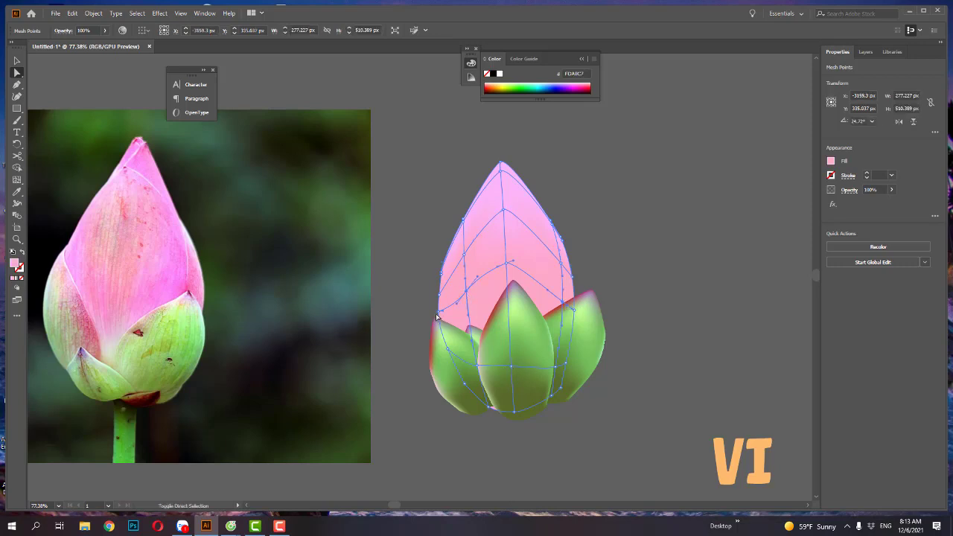
{"action": "left_click", "coordinate": [575, 316], "text": "shift"}
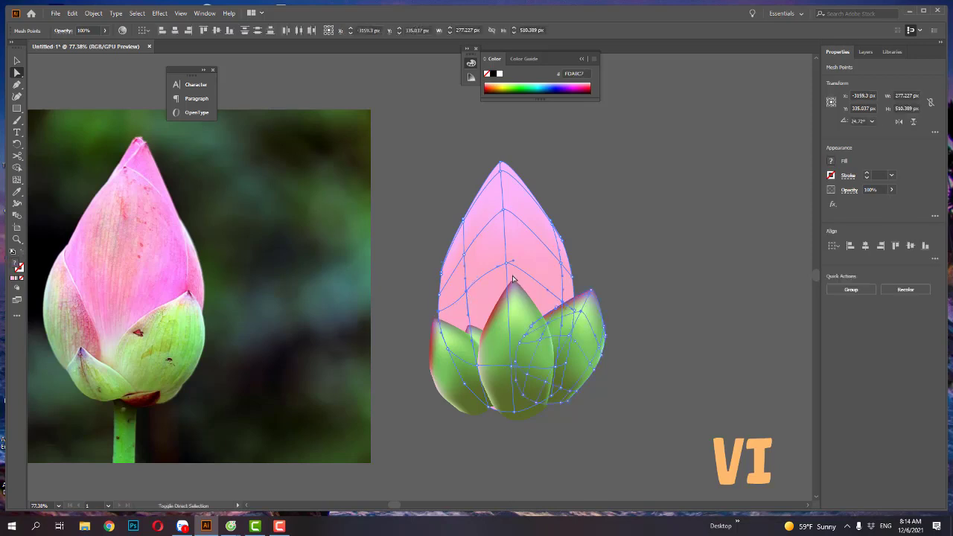
{"action": "key", "text": "i"}
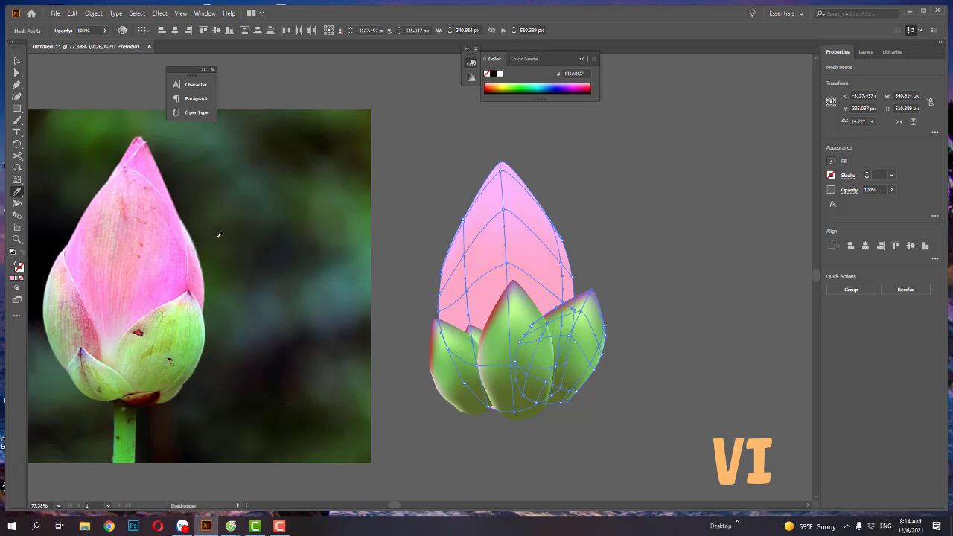
{"action": "left_click", "coordinate": [170, 281]}
Step: Recolour mesh points on the right and middle sepals with greens sampled from the photo
{"action": "key", "text": "v"}
{"action": "left_click", "coordinate": [677, 290]}
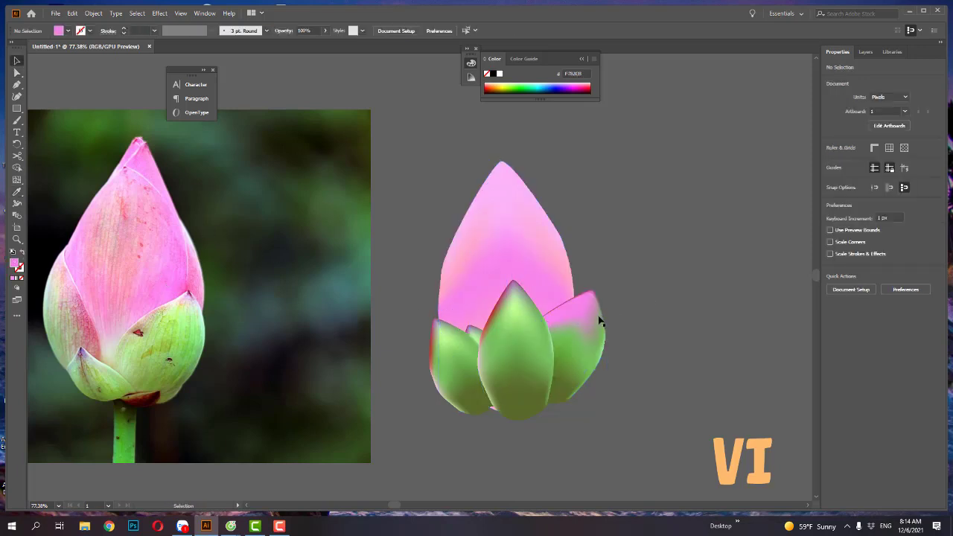
{"action": "left_click", "coordinate": [599, 321]}
{"action": "key", "text": "a"}
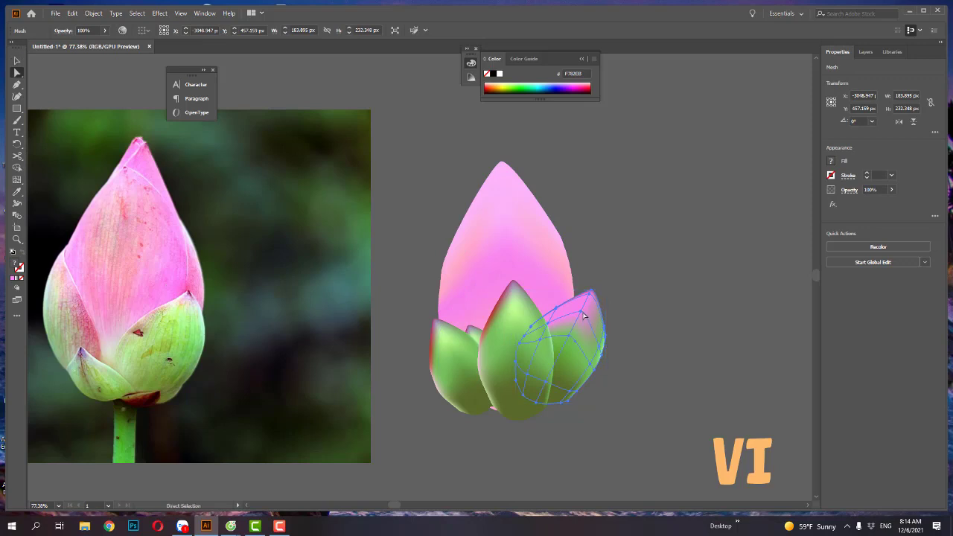
{"action": "left_click", "coordinate": [583, 312]}
{"action": "key", "text": "i"}
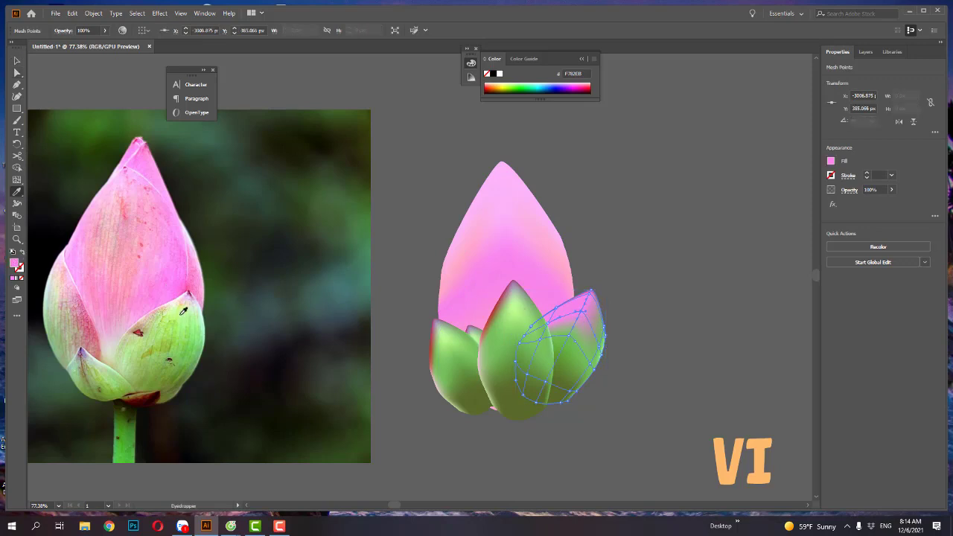
{"action": "left_click", "coordinate": [183, 311]}
{"action": "key", "text": "a"}
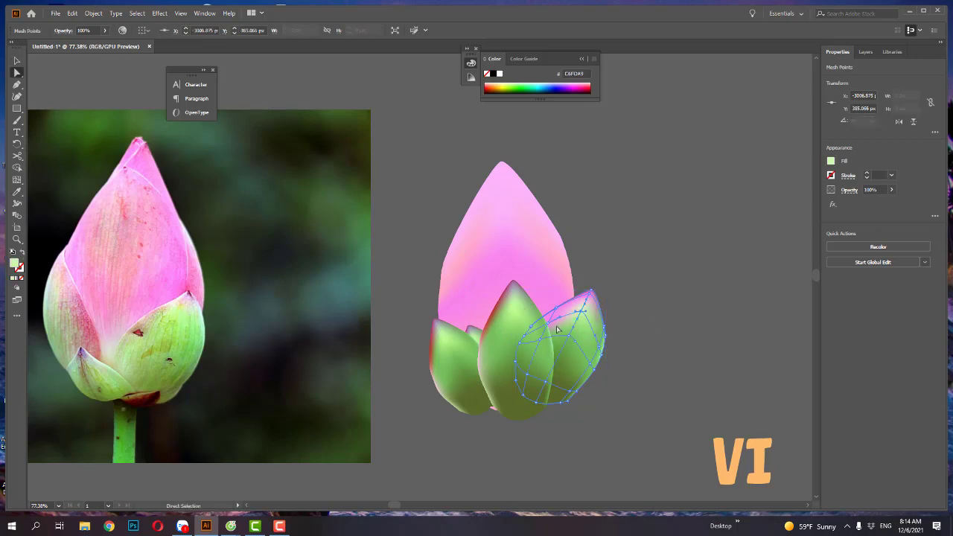
{"action": "left_click", "coordinate": [548, 328]}
{"action": "key", "text": "i"}
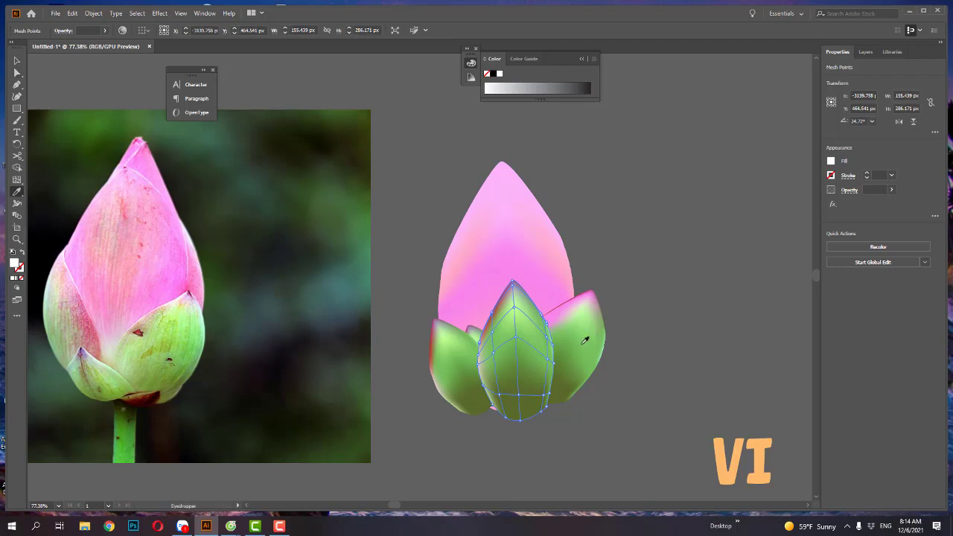
{"action": "left_click", "coordinate": [569, 370]}
Step: Give another mesh point on the right sepal a photo green
{"action": "key", "text": "v"}
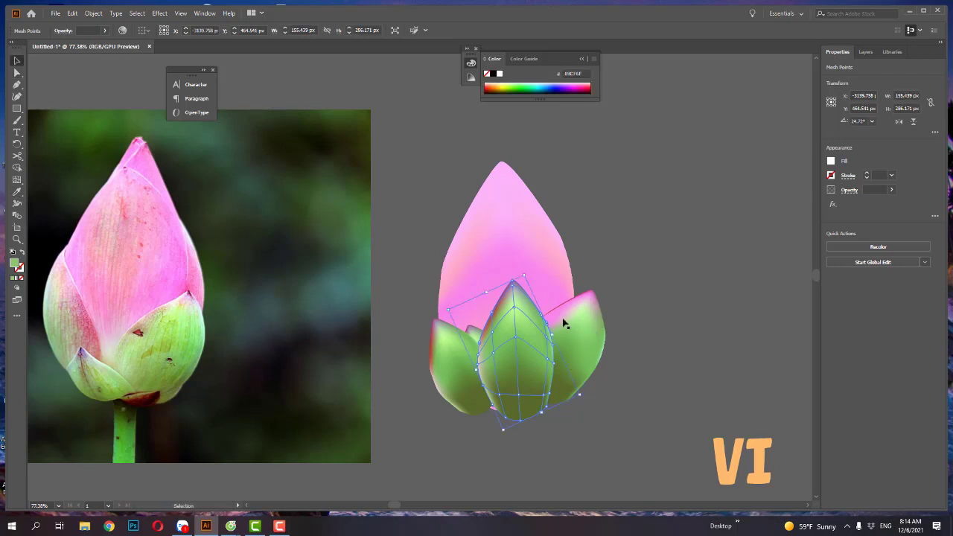
{"action": "left_click", "coordinate": [562, 318]}
{"action": "key", "text": "a"}
{"action": "left_click", "coordinate": [547, 328]}
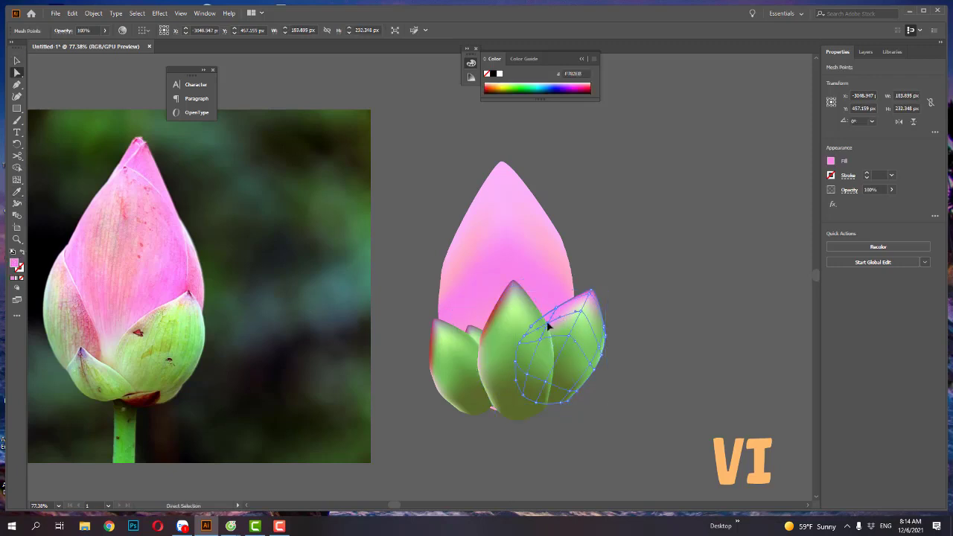
{"action": "key", "text": "i"}
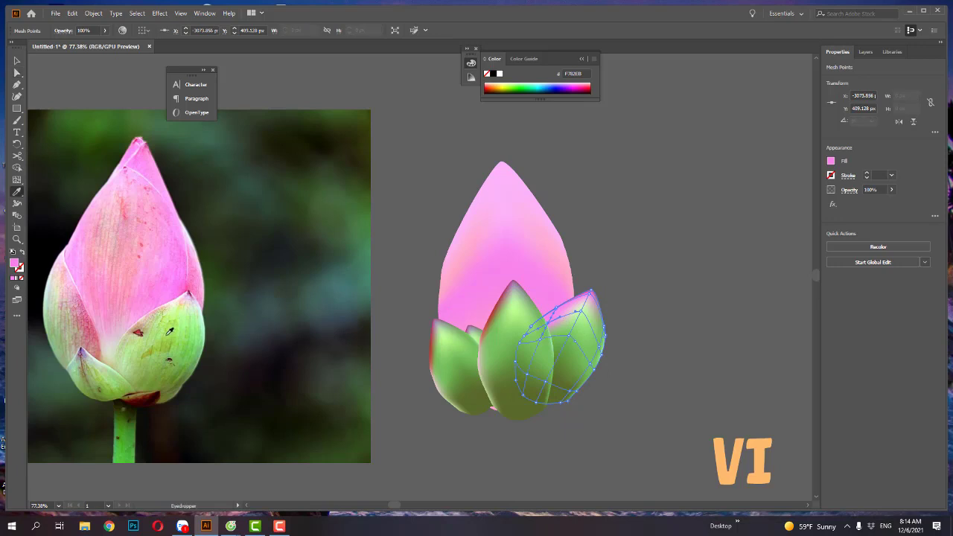
{"action": "left_click", "coordinate": [167, 340]}
{"action": "key", "text": "v"}
{"action": "left_click", "coordinate": [688, 255]}
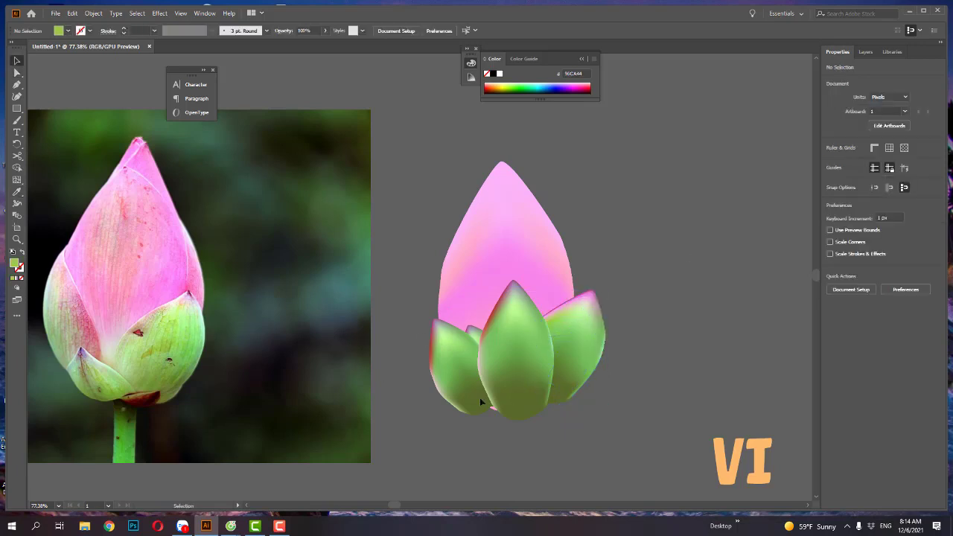
Step: Rotate the pink bud mesh, drag a copy to the right, and stand it upright
{"action": "left_click", "coordinate": [511, 237]}
{"action": "key", "text": "a"}
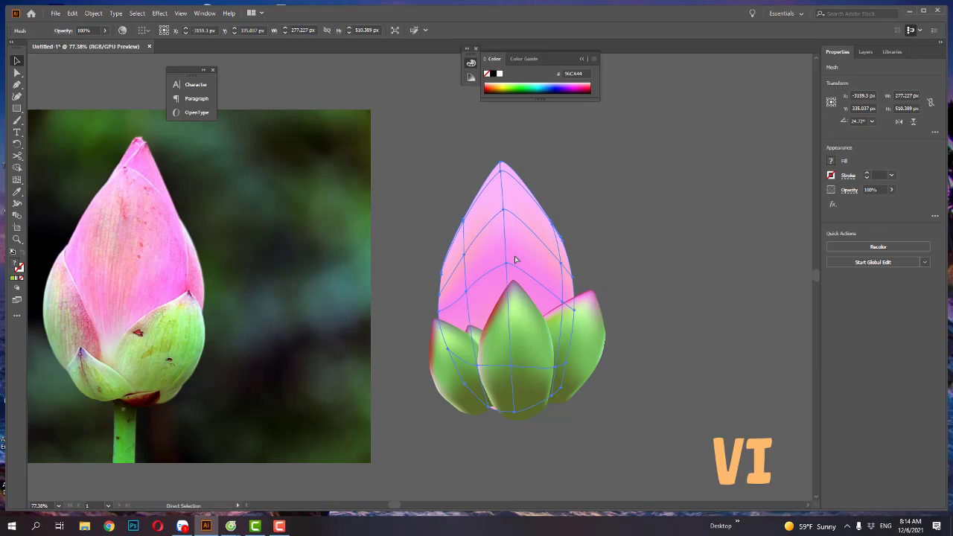
{"action": "key", "text": "v"}
{"action": "key", "text": "a"}
{"action": "key", "text": "v"}
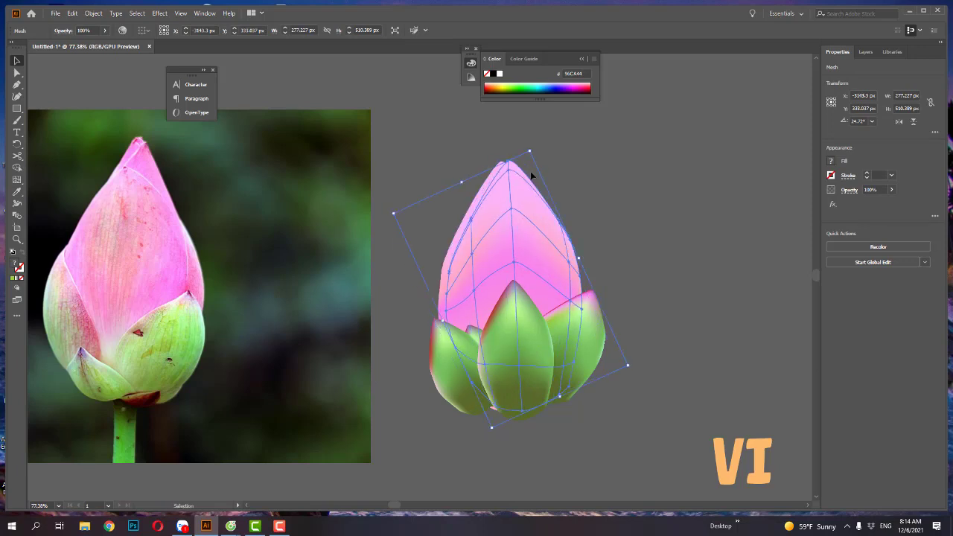
{"action": "left_click_drag", "start_coordinate": [529, 151], "coordinate": [498, 162]}
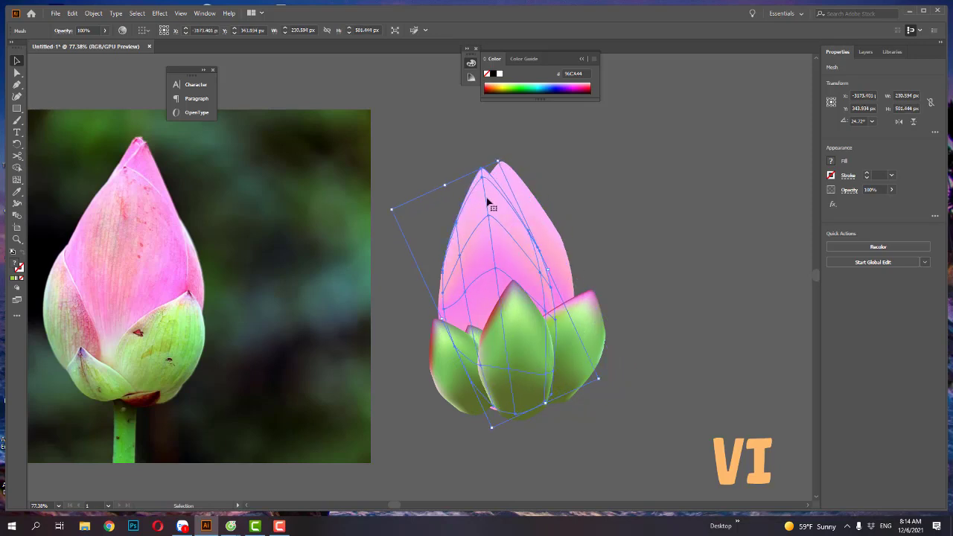
{"action": "mouse_move", "coordinate": [488, 201]}
{"action": "left_mouse_down"}
{"action": "mouse_move", "coordinate": [742, 230]}
{"action": "mouse_move", "coordinate": [608, 225]}
{"action": "left_mouse_up"}
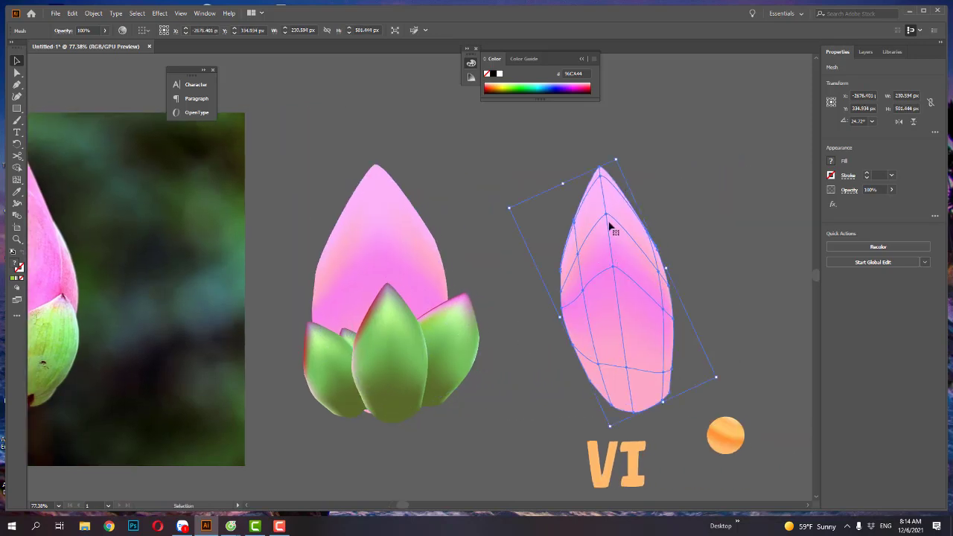
{"action": "mouse_move", "coordinate": [617, 159]}
{"action": "left_mouse_down"}
{"action": "mouse_move", "coordinate": [638, 213]}
{"action": "mouse_move", "coordinate": [617, 215]}
{"action": "left_mouse_up"}
Step: Tint the separate pink petal copy light pink sampled from the photo
{"action": "key", "text": "a"}
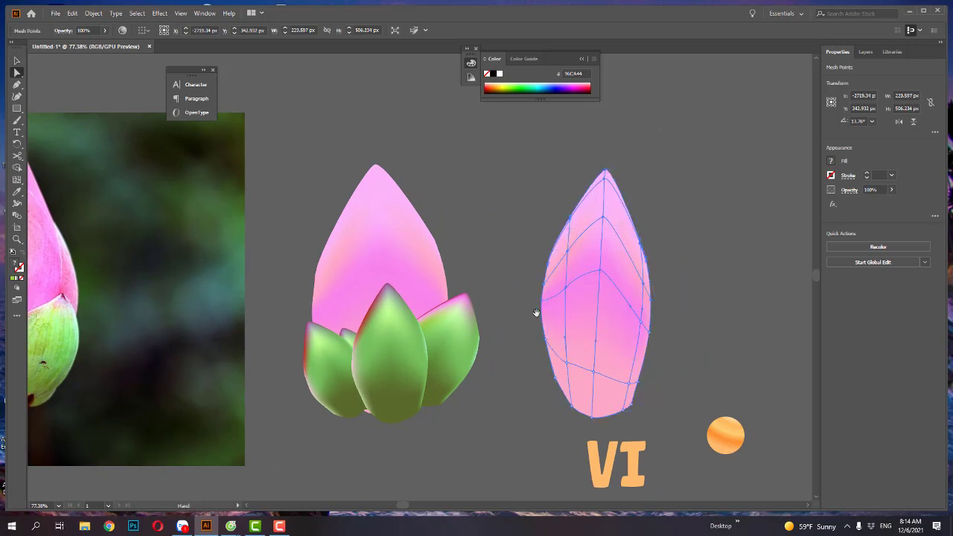
{"action": "left_click_drag", "start_coordinate": [535, 312], "coordinate": [576, 325]}
{"action": "key", "text": "i"}
{"action": "left_click", "coordinate": [65, 181]}
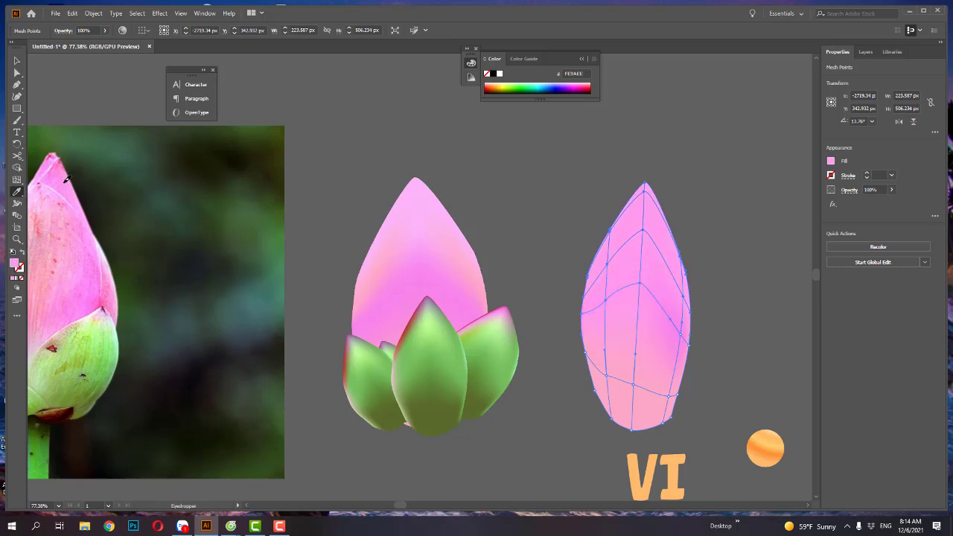
{"action": "key", "text": "v"}
{"action": "left_click", "coordinate": [578, 222]}
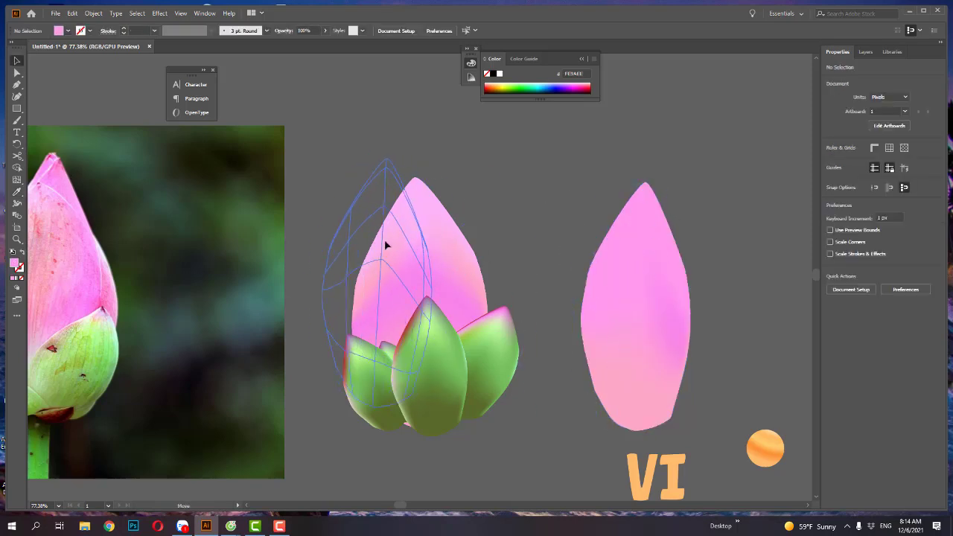
Step: Move the copied petal onto the bud behind the sepals and nudge it into place
{"action": "left_click_drag", "start_coordinate": [407, 245], "coordinate": [408, 244]}
{"action": "left_click", "coordinate": [691, 217]}
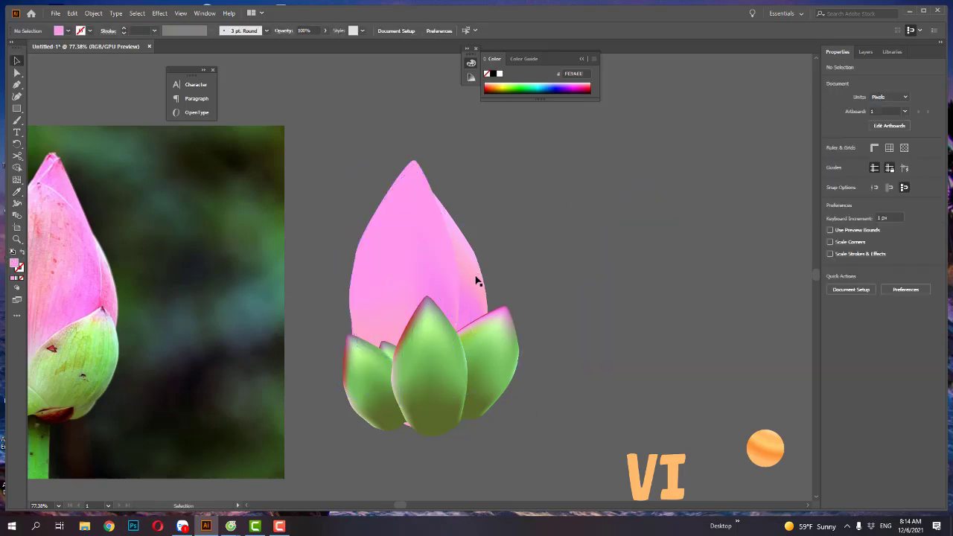
{"action": "left_click_drag", "start_coordinate": [522, 293], "coordinate": [617, 297]}
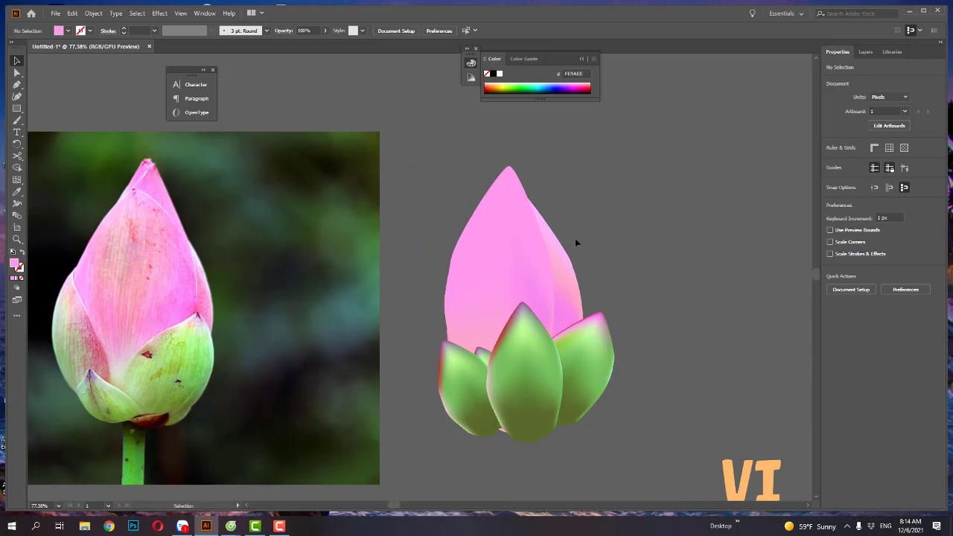
{"action": "left_click", "coordinate": [556, 261]}
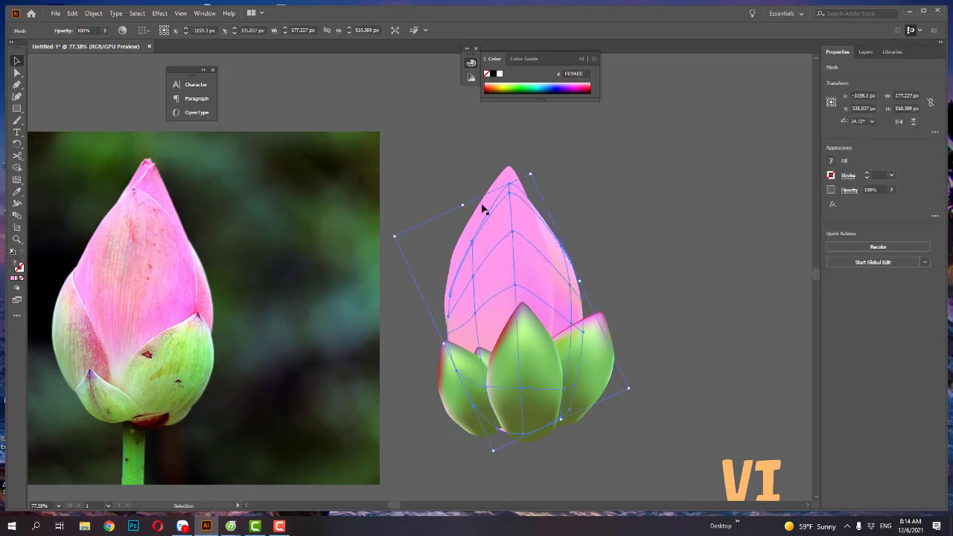
{"action": "left_click", "coordinate": [622, 251]}
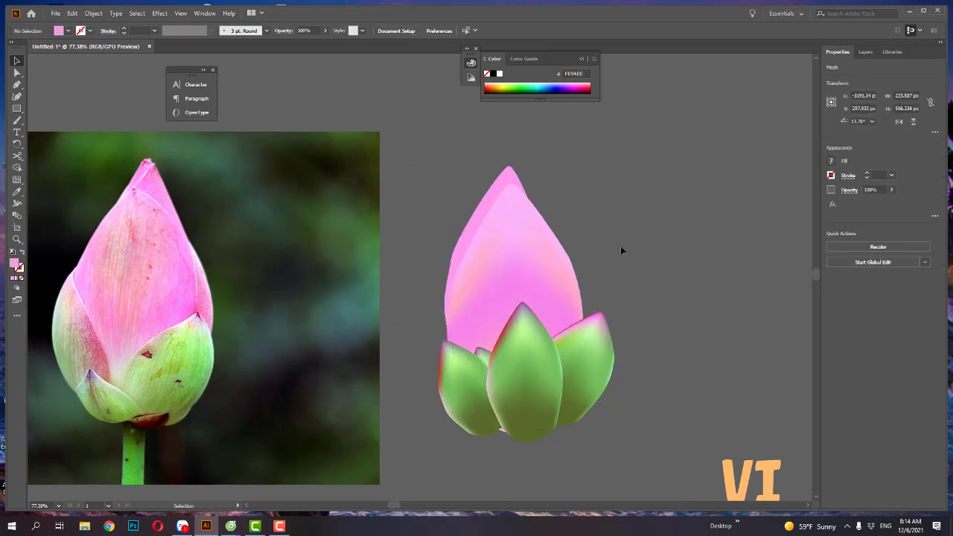
{"action": "left_click", "coordinate": [512, 181]}
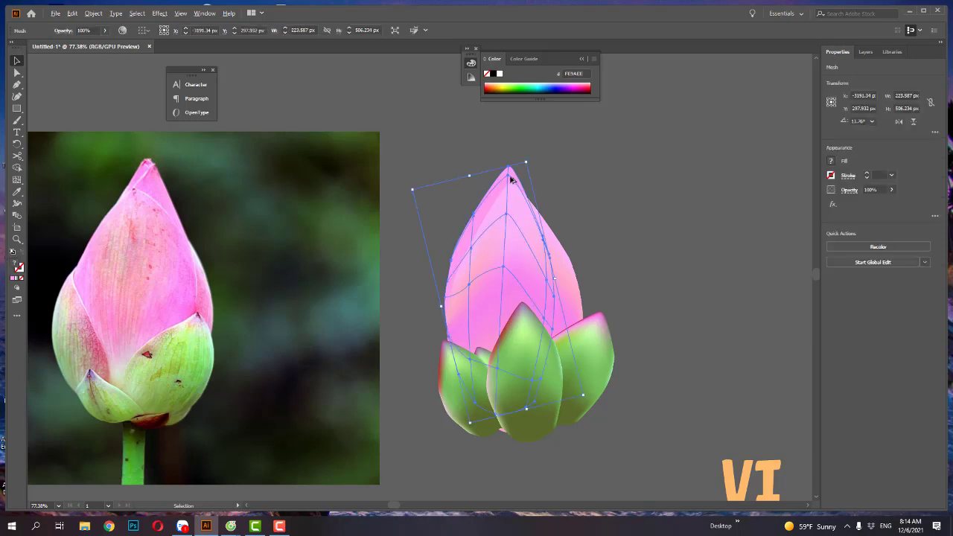
{"action": "mouse_move", "coordinate": [512, 181]}
{"action": "left_mouse_down"}
{"action": "mouse_move", "coordinate": [527, 189]}
{"action": "mouse_move", "coordinate": [540, 163]}
{"action": "left_mouse_up"}
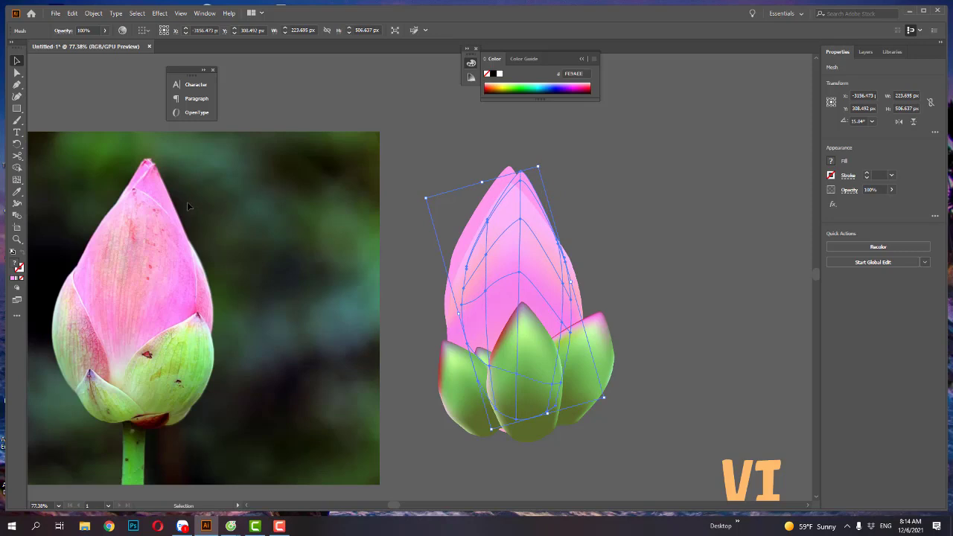
Step: Colour the added petal a deeper pink sampled from the photo
{"action": "key", "text": "i"}
{"action": "left_click", "coordinate": [201, 304]}
{"action": "key", "text": "v"}
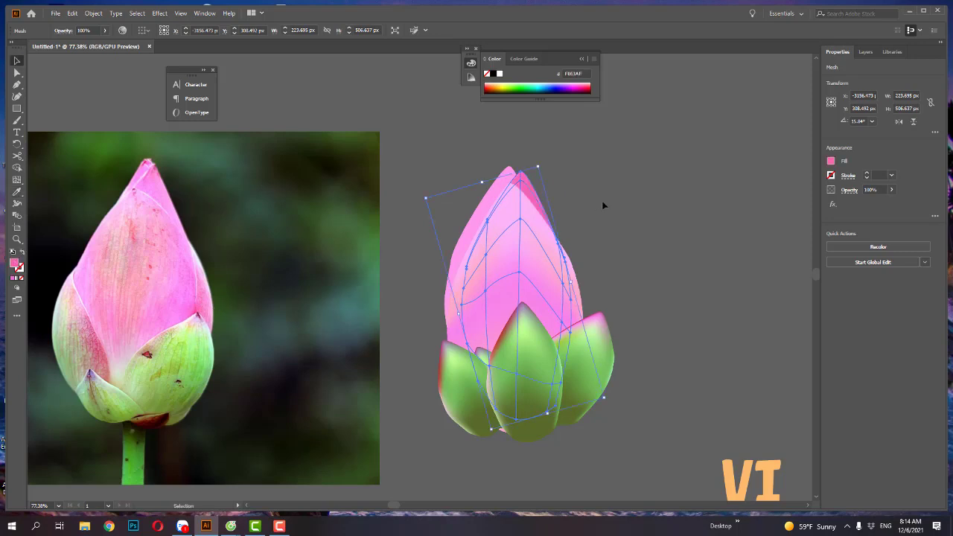
{"action": "left_click", "coordinate": [603, 206]}
{"action": "key", "text": "ctrl+0"}
Step: Rotate the right green sepal clockwise and tilt the whole bud slightly
{"action": "left_click", "coordinate": [595, 312]}
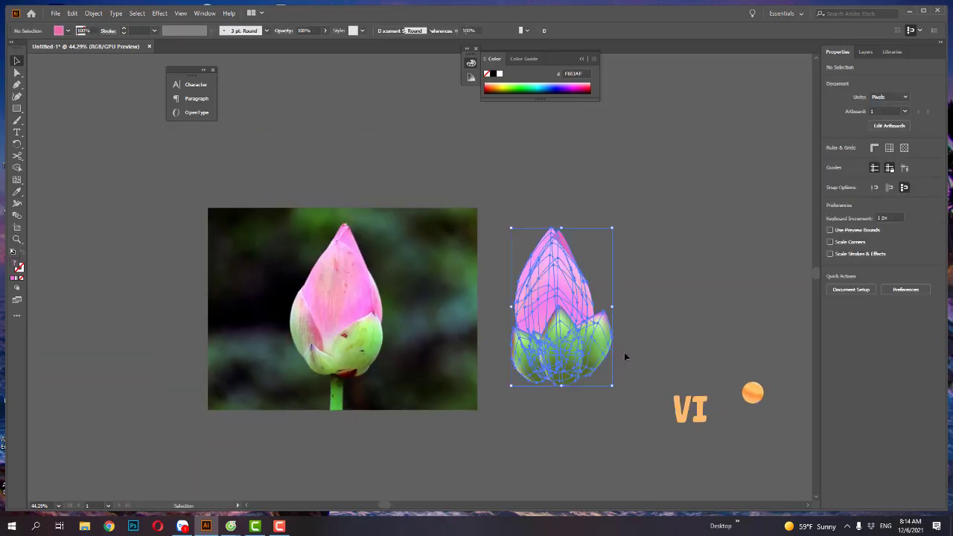
{"action": "left_click", "coordinate": [624, 356]}
{"action": "scroll", "coordinate": [655, 395], "scroll_direction": "up", "scroll_amount": 3}
{"action": "left_click", "coordinate": [592, 283]}
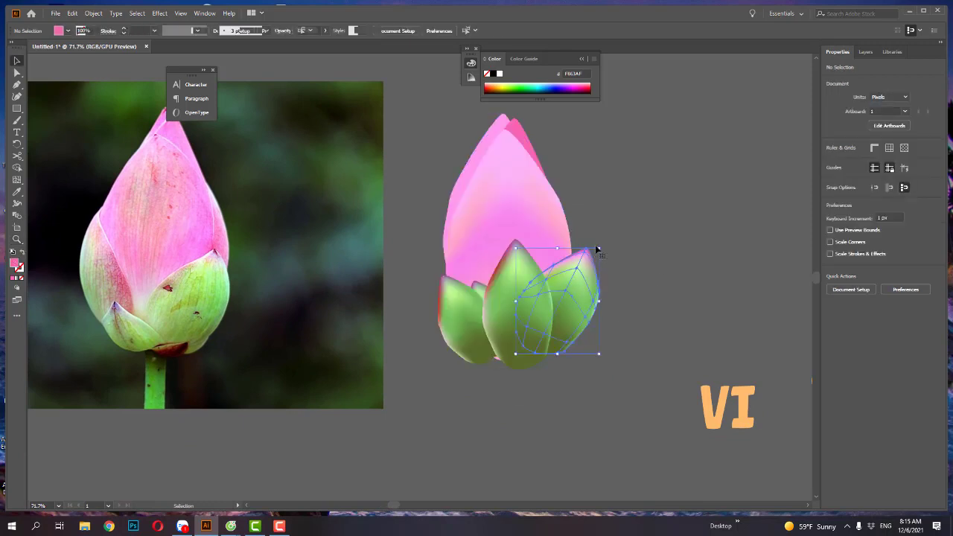
{"action": "left_click_drag", "start_coordinate": [596, 249], "coordinate": [585, 292]}
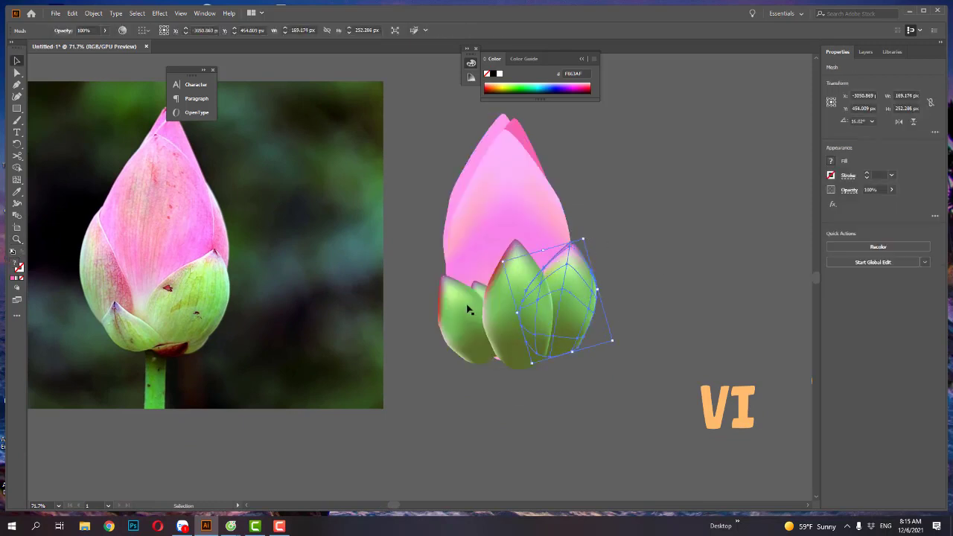
{"action": "left_click_drag", "start_coordinate": [637, 180], "coordinate": [449, 364]}
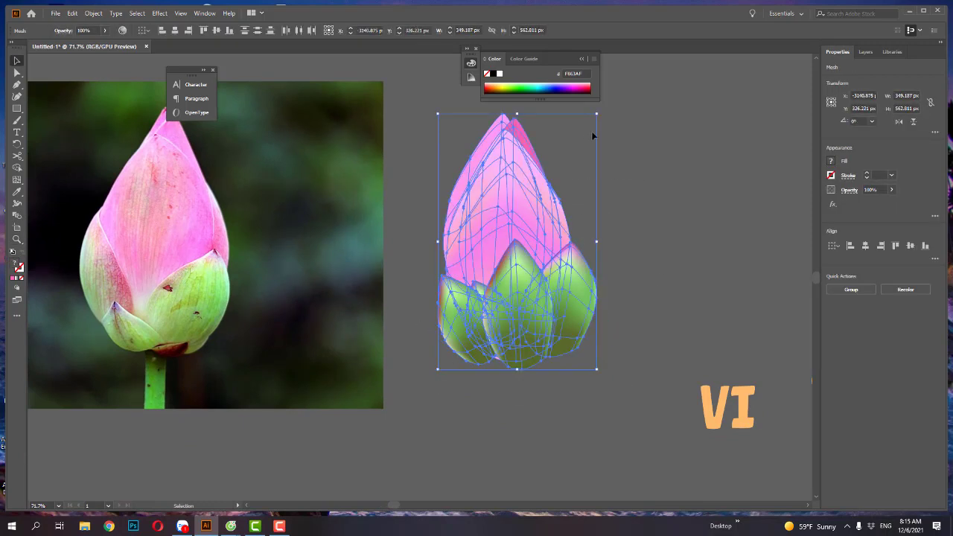
{"action": "left_click_drag", "start_coordinate": [599, 110], "coordinate": [614, 114]}
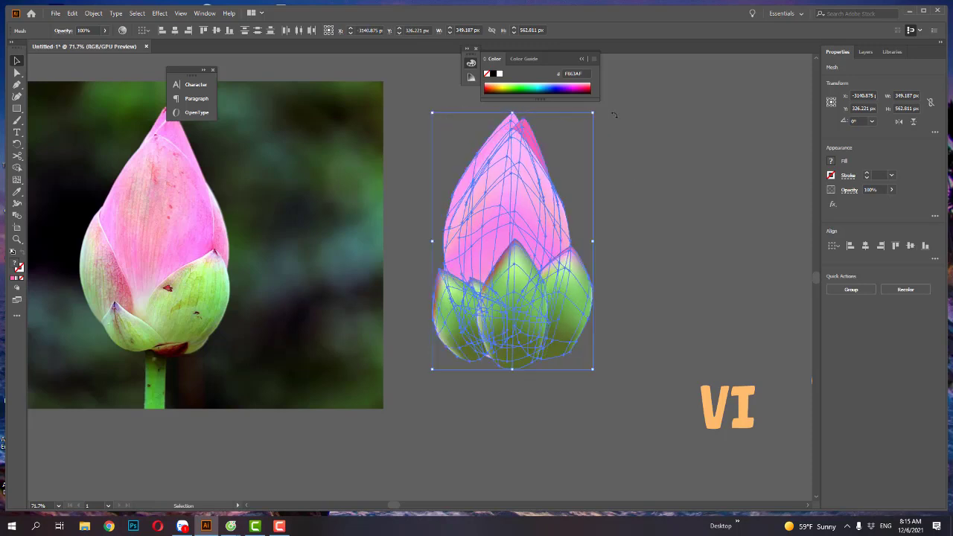
Step: Drag the pink petal's mesh points so its right edge bulges outward
{"action": "left_click", "coordinate": [613, 113]}
{"action": "left_click", "coordinate": [560, 222]}
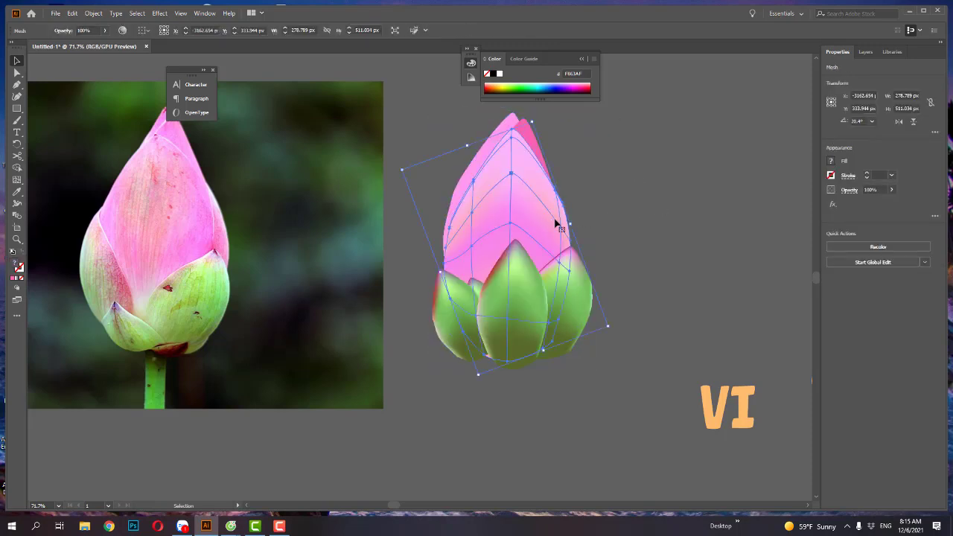
{"action": "key", "text": "a"}
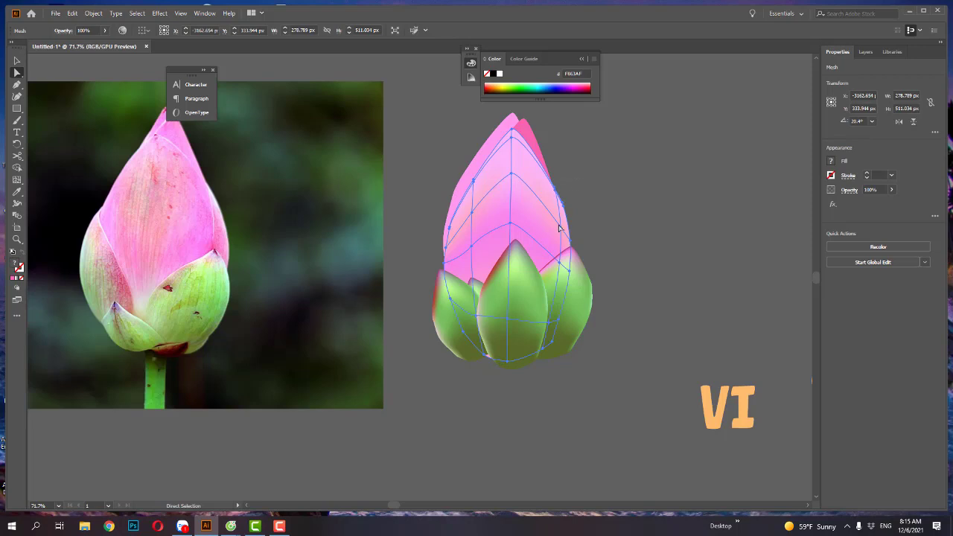
{"action": "left_click", "coordinate": [546, 245]}
{"action": "left_click_drag", "start_coordinate": [563, 231], "coordinate": [570, 248]}
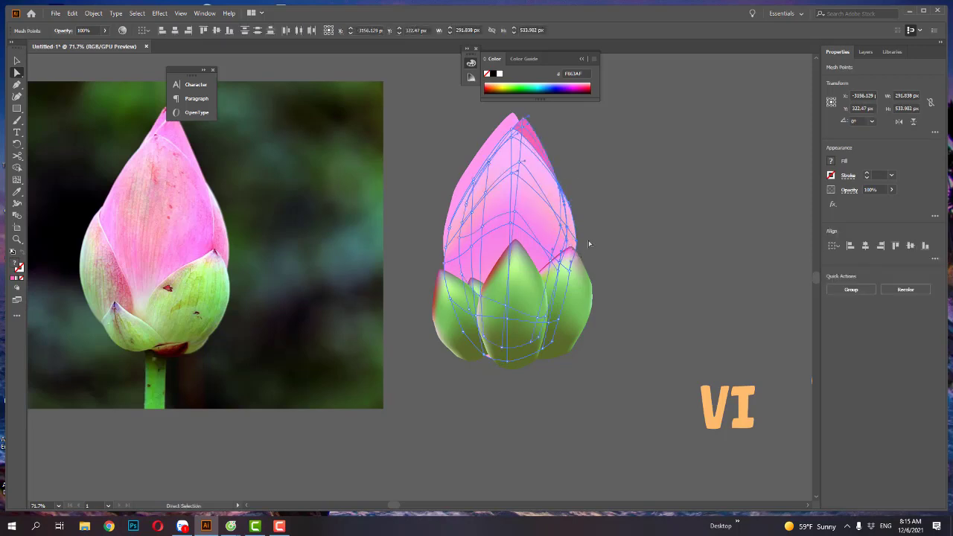
{"action": "left_click", "coordinate": [564, 275], "text": "shift"}
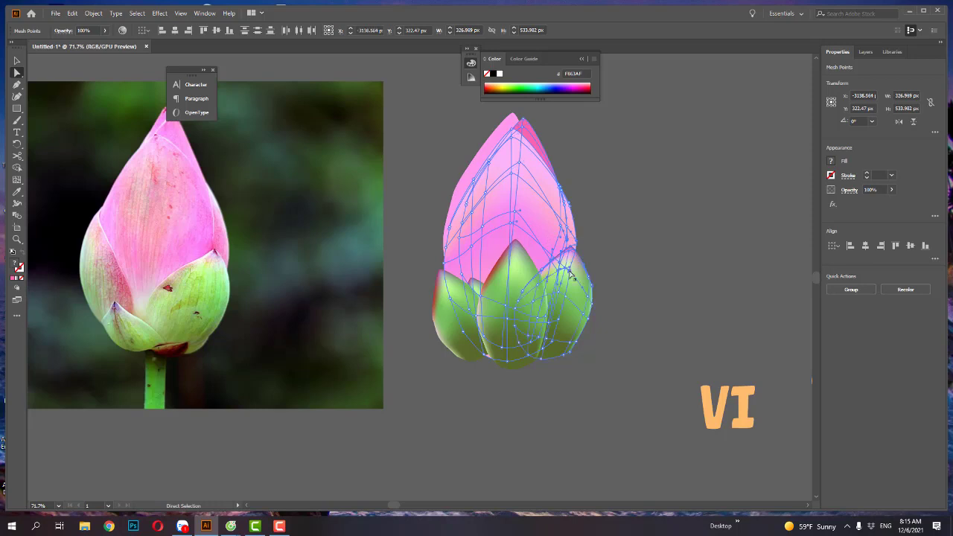
{"action": "left_click_drag", "start_coordinate": [572, 274], "coordinate": [574, 276]}
Step: Move the mesh lotus bud onto the right side of the reference photo
{"action": "key", "text": "z"}
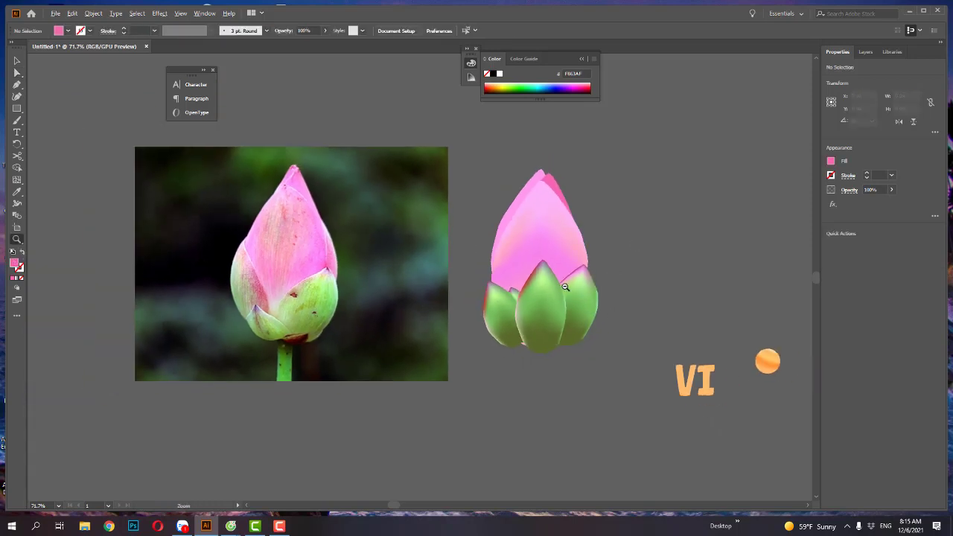
{"action": "left_click_drag", "start_coordinate": [608, 276], "coordinate": [491, 258]}
{"action": "left_click_drag", "start_coordinate": [563, 290], "coordinate": [774, 417]}
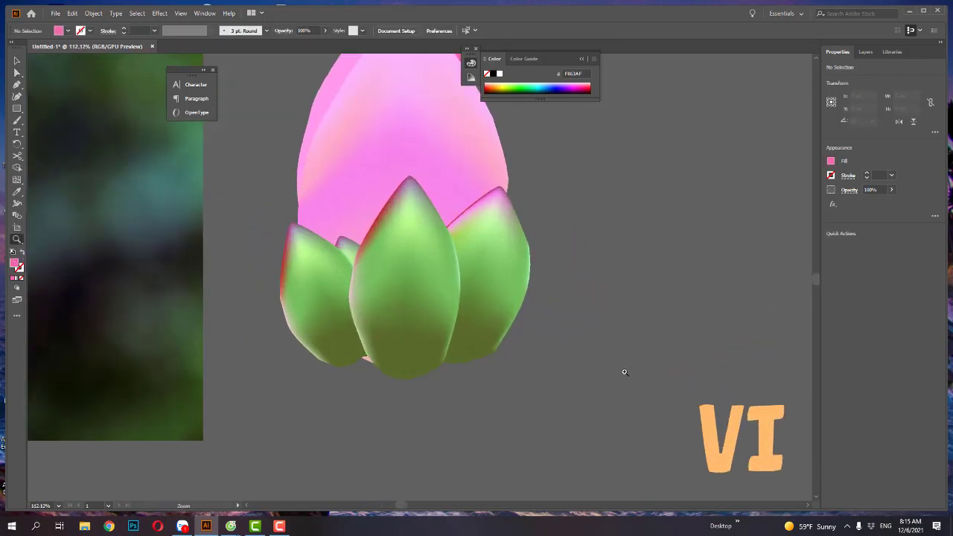
{"action": "key", "text": "z"}
{"action": "left_click_drag", "start_coordinate": [410, 241], "coordinate": [355, 219]}
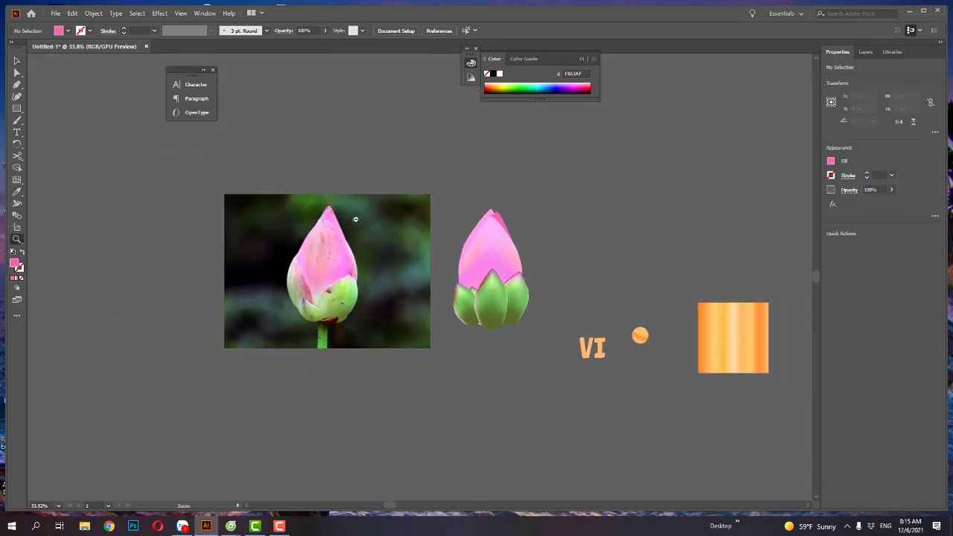
{"action": "left_click_drag", "start_coordinate": [496, 347], "coordinate": [459, 329]}
{"action": "key", "text": "v"}
{"action": "left_click", "coordinate": [513, 314]}
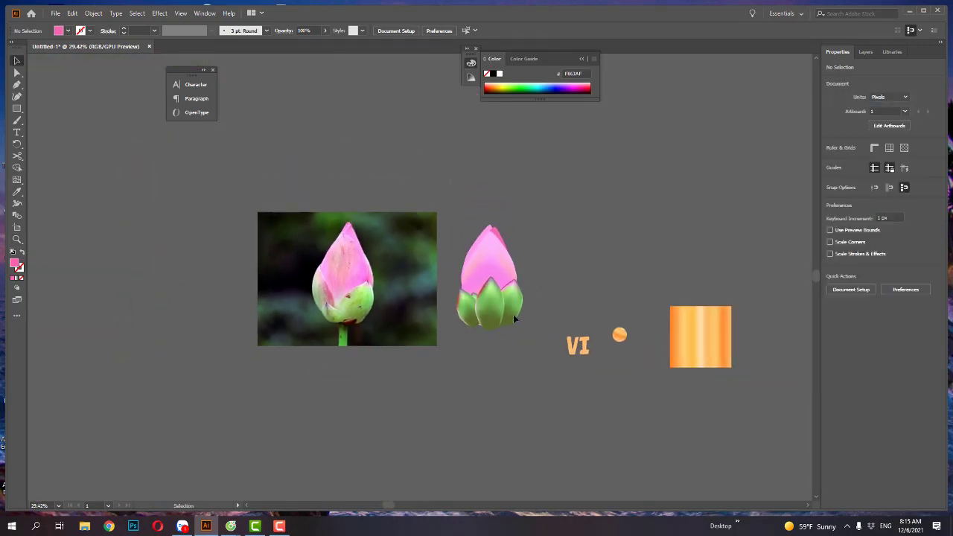
{"action": "left_click_drag", "start_coordinate": [490, 289], "coordinate": [402, 292]}
Step: Scale the mesh bud down to match the real bud beside it
{"action": "left_click_drag", "start_coordinate": [434, 227], "coordinate": [428, 235]}
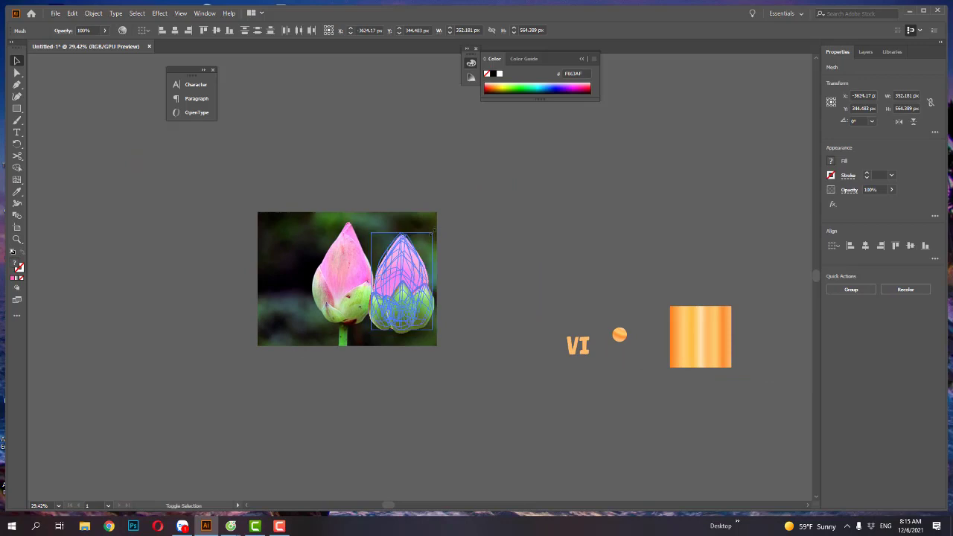
{"action": "left_click", "coordinate": [530, 244]}
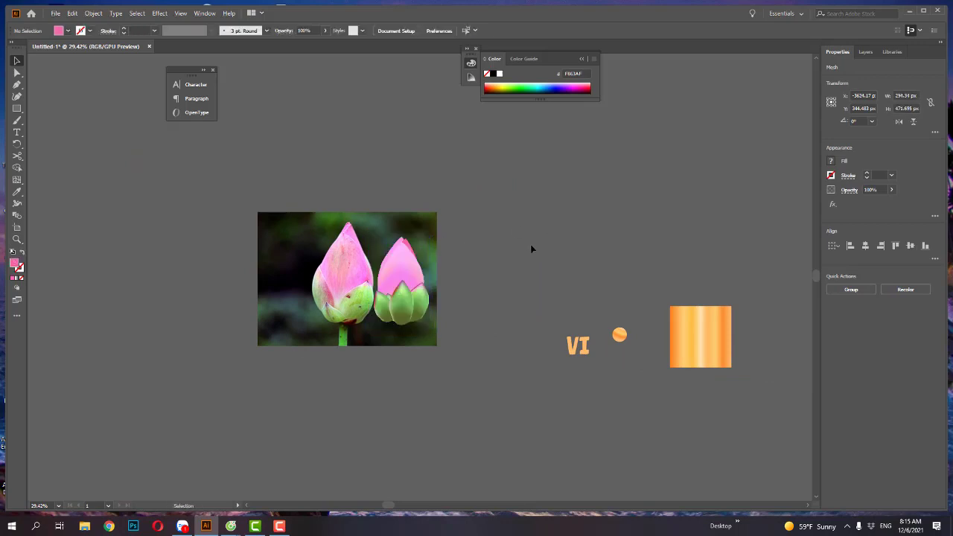
{"action": "left_click", "coordinate": [410, 302]}
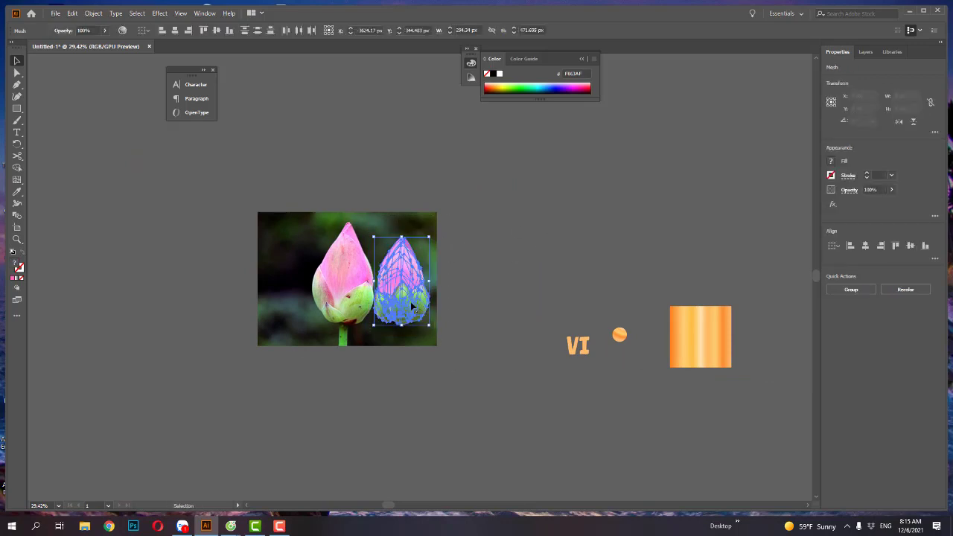
{"action": "left_click", "coordinate": [95, 266]}
{"action": "scroll", "coordinate": [95, 266], "scroll_direction": "down", "scroll_amount": 3}
{"action": "scroll", "coordinate": [95, 266], "scroll_direction": "left", "scroll_amount": 2}
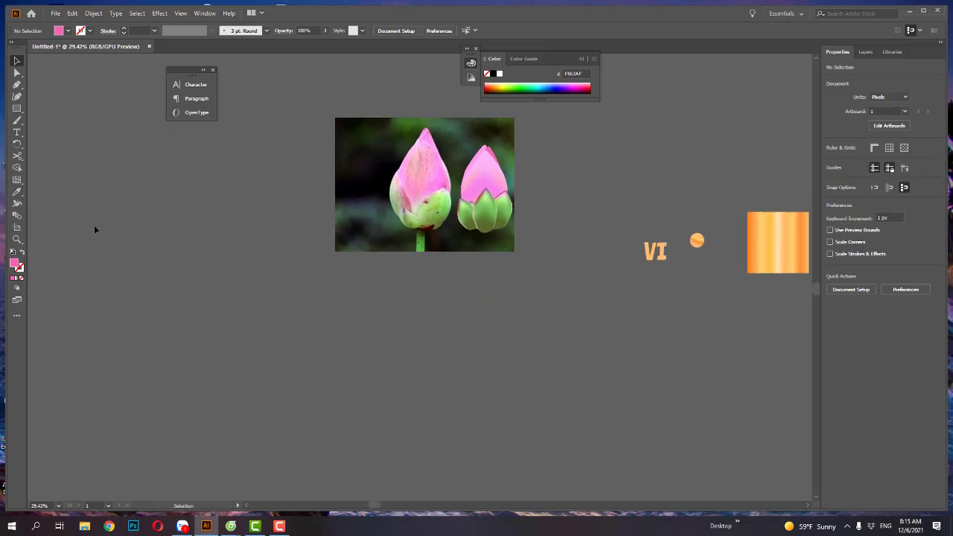
{"action": "scroll", "coordinate": [300, 316], "scroll_direction": "left", "scroll_amount": 1}
Step: Draw a square below the photo and fill it orange-red #FC6445
{"action": "key", "text": "z"}
{"action": "left_click_drag", "start_coordinate": [301, 319], "coordinate": [154, 278]}
{"action": "key", "text": "m"}
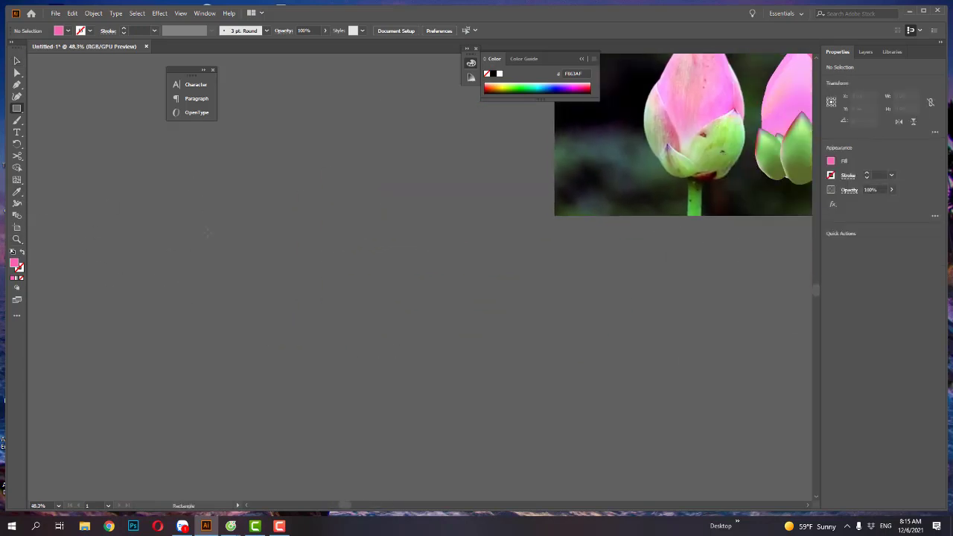
{"action": "left_click_drag", "start_coordinate": [209, 223], "coordinate": [322, 335]}
{"action": "left_click", "coordinate": [18, 191]}
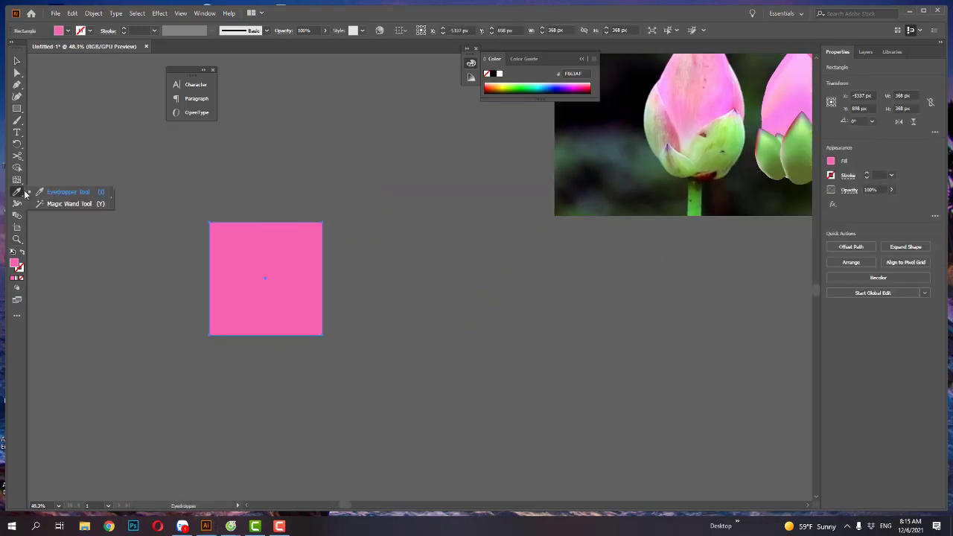
{"action": "left_click_drag", "start_coordinate": [704, 102], "coordinate": [764, 155]}
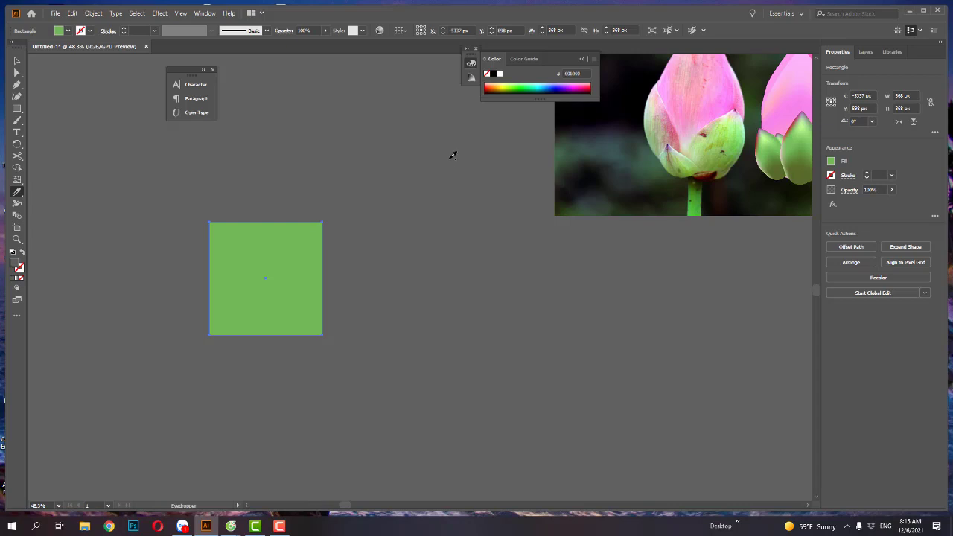
{"action": "left_click", "coordinate": [343, 448]}
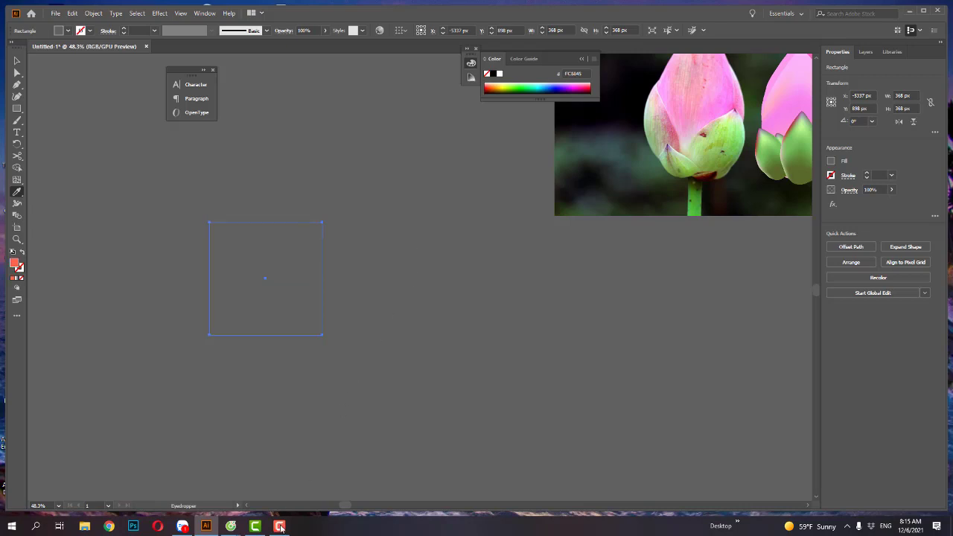
{"action": "key", "text": "comma"}
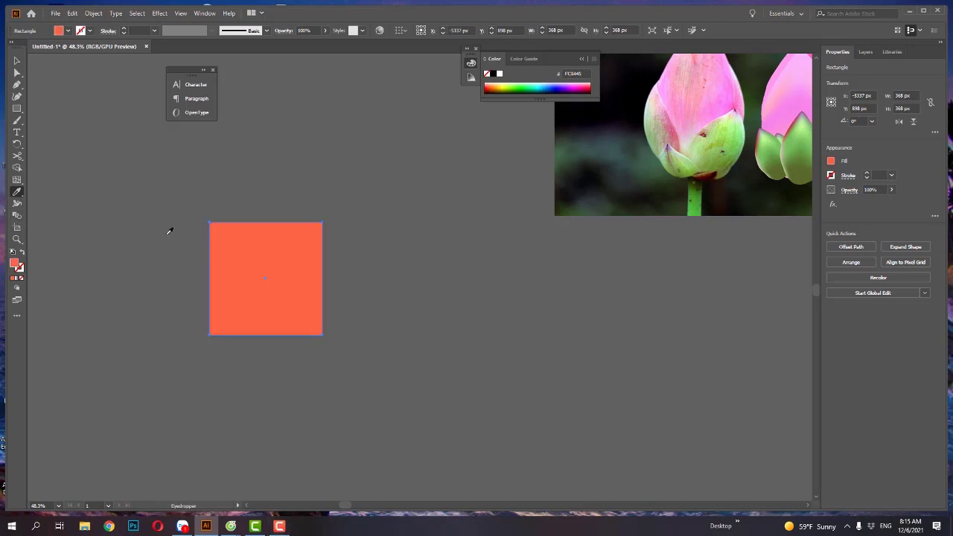
{"action": "key", "text": "v"}
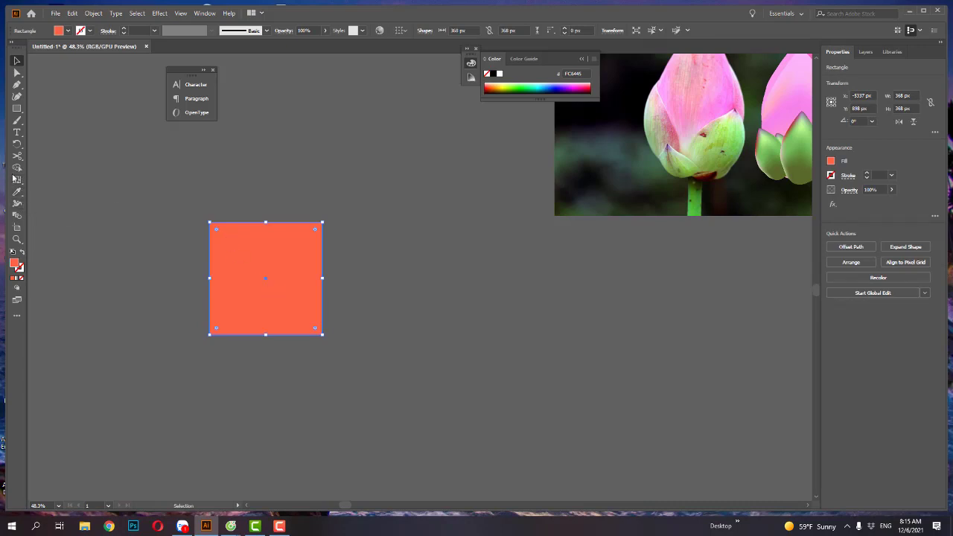
Step: Add a smaller orange-red circle right of the square and select both shapes
{"action": "left_click", "coordinate": [17, 208]}
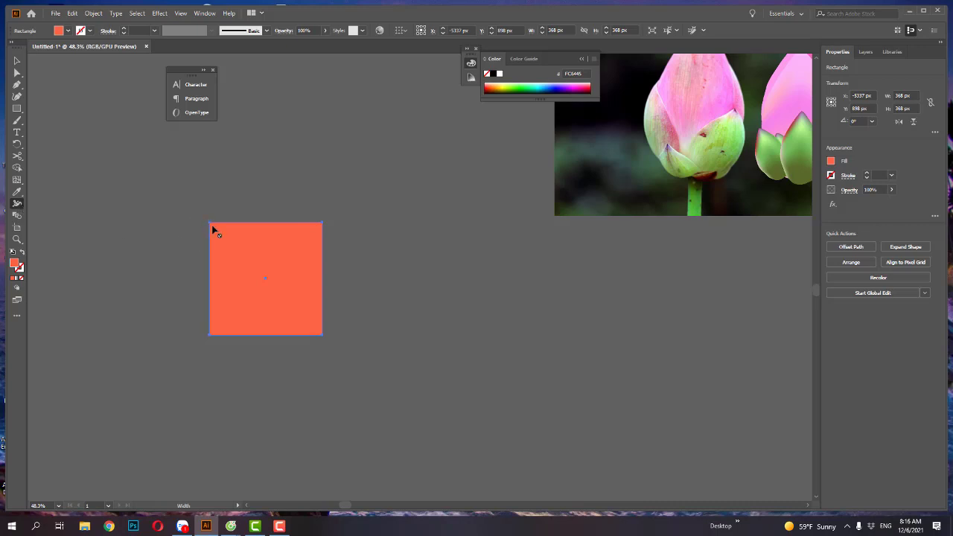
{"action": "left_click", "coordinate": [17, 220]}
{"action": "key", "text": "m"}
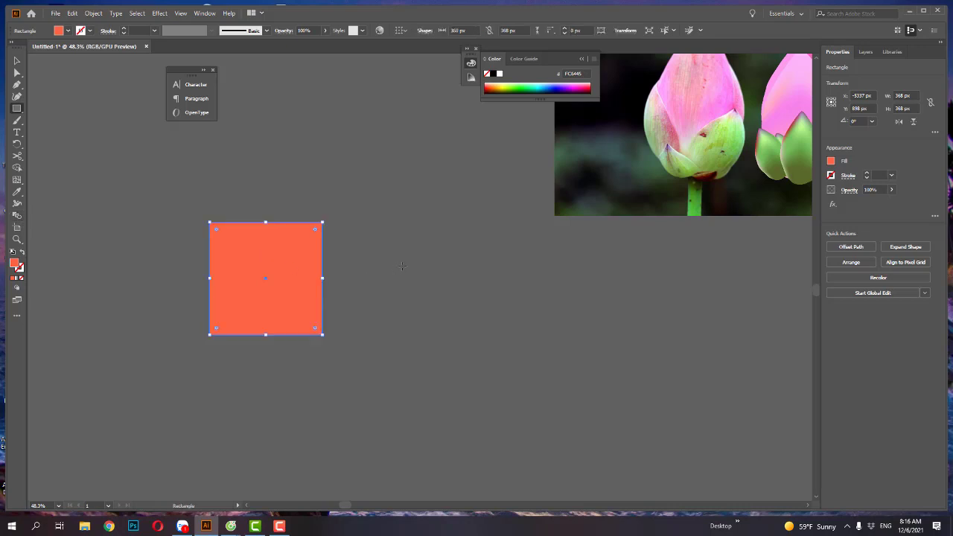
{"action": "left_click_drag", "start_coordinate": [432, 244], "coordinate": [493, 306]}
{"action": "key", "text": "ctrl+z"}
{"action": "key", "text": "v"}
{"action": "left_click", "coordinate": [472, 293]}
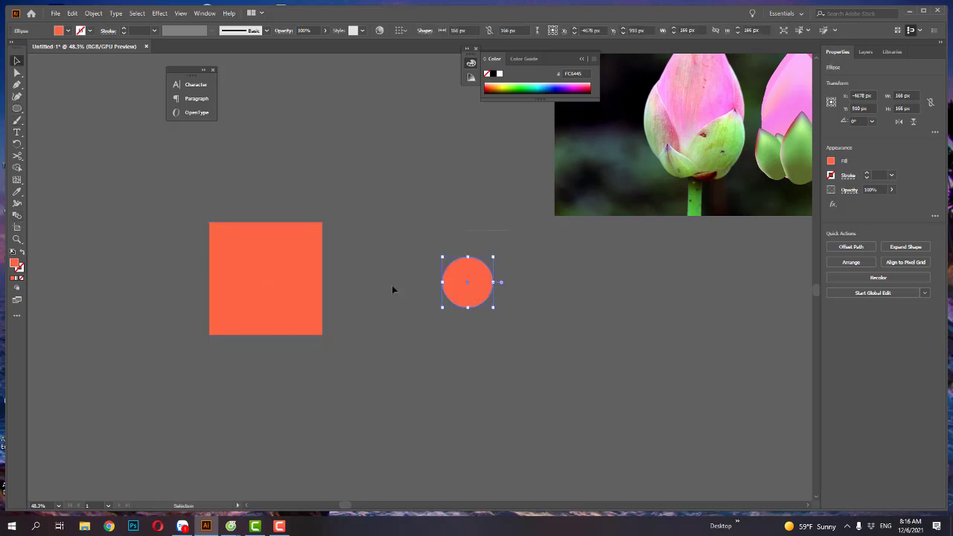
{"action": "left_click", "coordinate": [268, 276], "text": "shift"}
{"action": "left_click", "coordinate": [17, 217]}
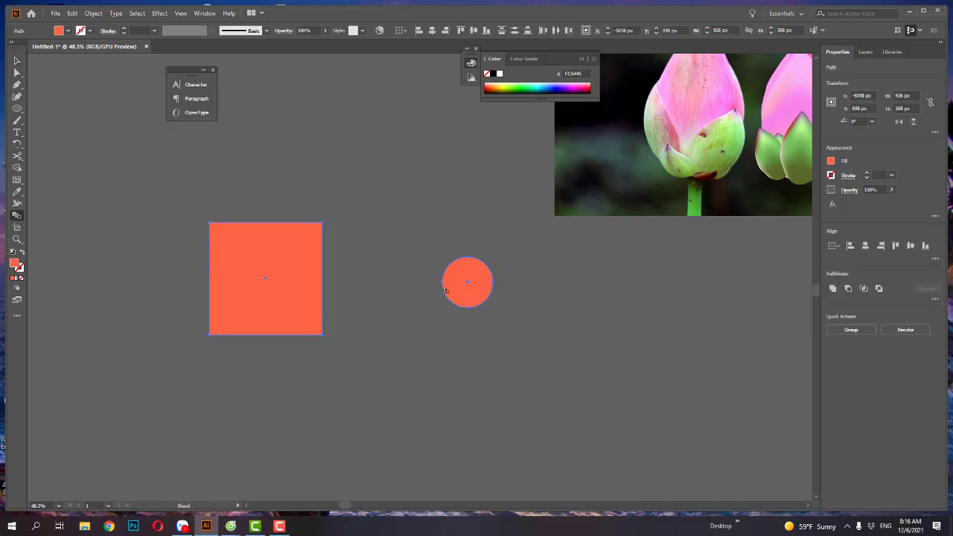
Step: Blend the square into the circle, bend the spine down-right, then delete the blend
{"action": "left_click", "coordinate": [297, 272]}
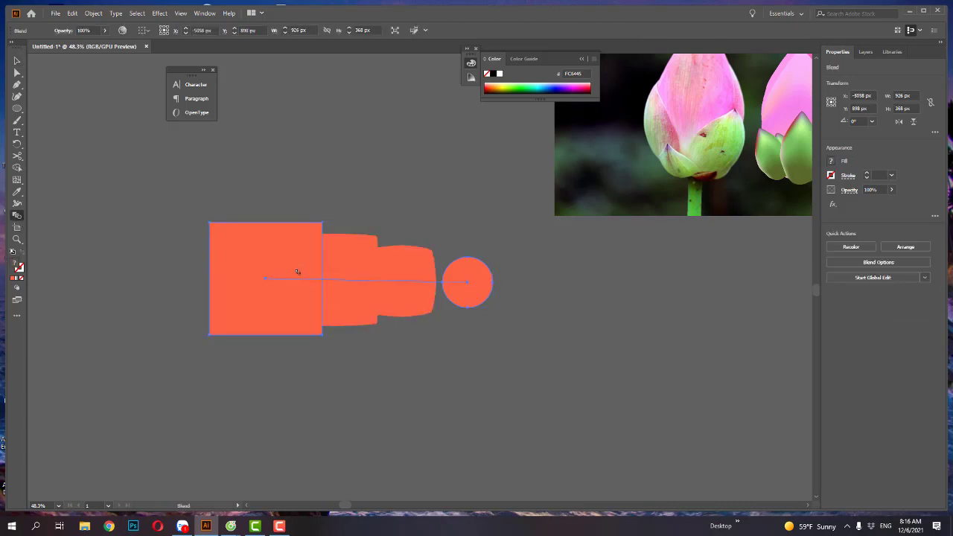
{"action": "key", "text": "v"}
{"action": "key", "text": "a"}
{"action": "left_click_drag", "start_coordinate": [467, 281], "coordinate": [744, 384]}
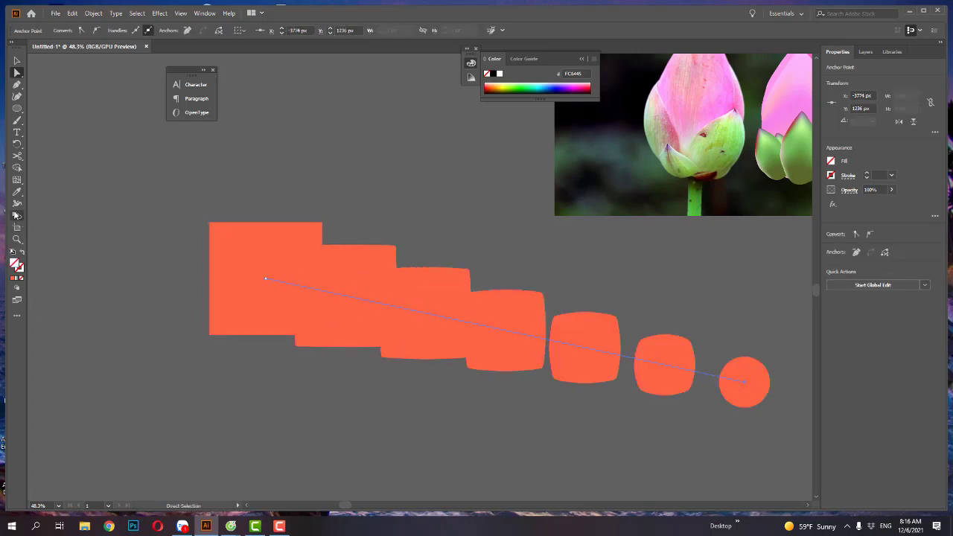
{"action": "left_click_drag", "start_coordinate": [314, 327], "coordinate": [330, 259]}
{"action": "mouse_move", "coordinate": [536, 372]}
{"action": "left_mouse_down"}
{"action": "mouse_move", "coordinate": [391, 306]}
{"action": "mouse_move", "coordinate": [618, 384]}
{"action": "left_mouse_up"}
{"action": "key", "text": "ctrl+z"}
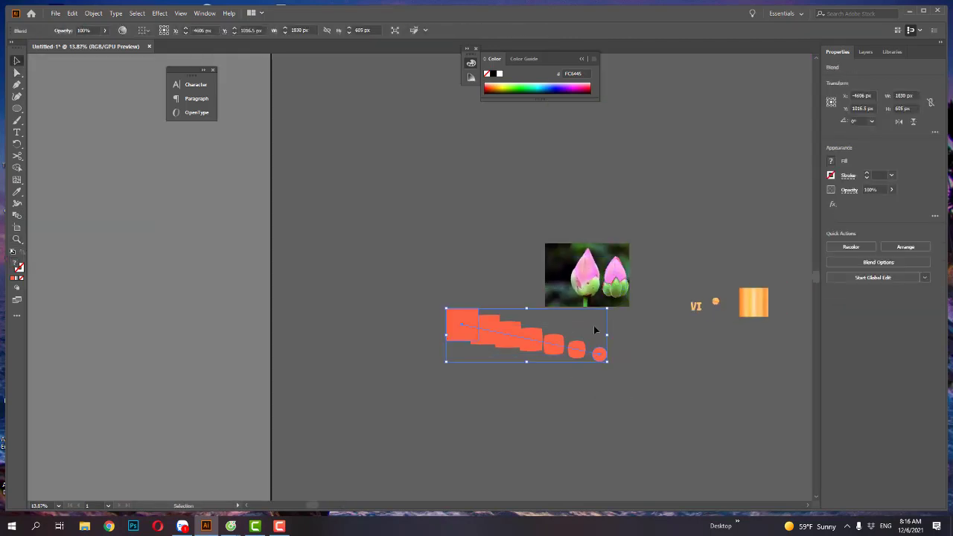
{"action": "key", "text": "Delete"}
{"action": "left_click_drag", "start_coordinate": [562, 392], "coordinate": [422, 217]}
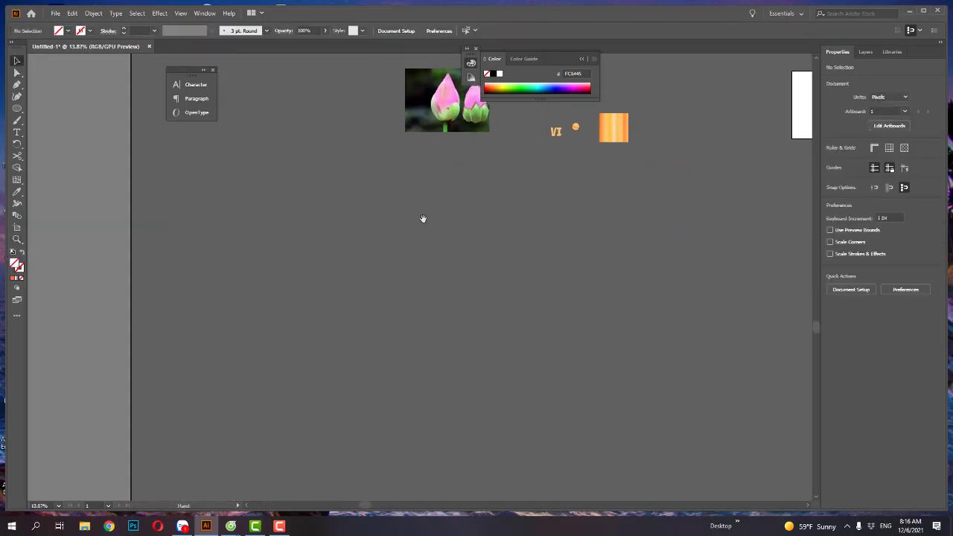
Step: Draw an orange-red rectangle on the empty canvas and duplicate it below
{"action": "key", "text": "z"}
{"action": "left_click", "coordinate": [313, 219]}
{"action": "key", "text": "comma"}
{"action": "key", "text": "m"}
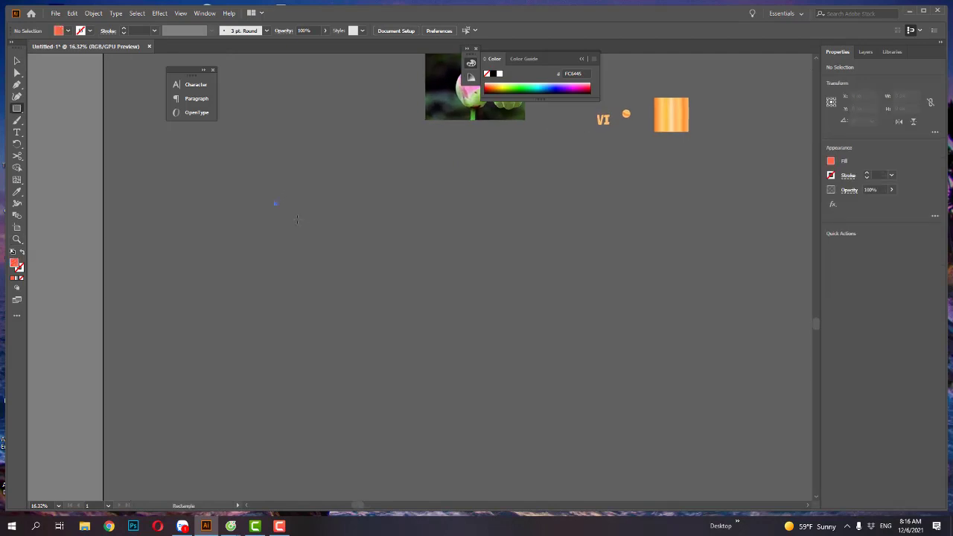
{"action": "mouse_move", "coordinate": [274, 201]}
{"action": "left_mouse_down"}
{"action": "mouse_move", "coordinate": [395, 276]}
{"action": "mouse_move", "coordinate": [387, 344]}
{"action": "left_mouse_up"}
{"action": "key", "text": "v"}
{"action": "scroll", "coordinate": [314, 311], "scroll_direction": "up", "scroll_amount": 1, "text": "alt"}
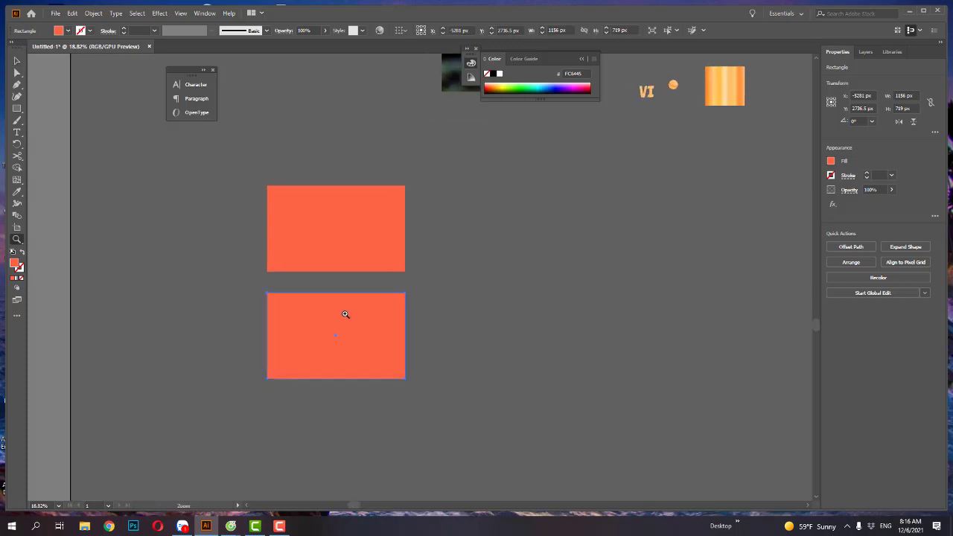
{"action": "scroll", "coordinate": [345, 315], "scroll_direction": "down", "scroll_amount": 2}
{"action": "left_click_drag", "start_coordinate": [364, 262], "coordinate": [366, 370], "text": "alt+shift"}
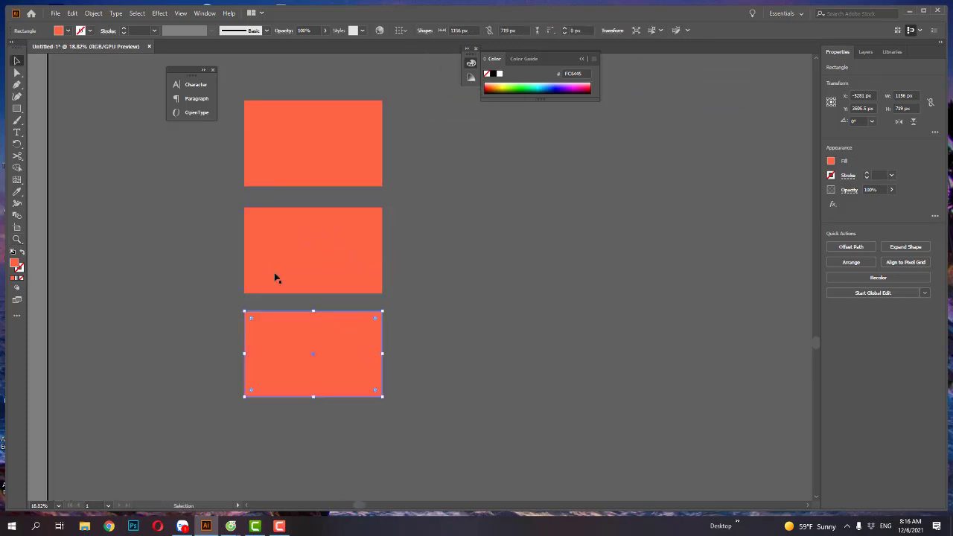
{"action": "scroll", "coordinate": [211, 215], "scroll_direction": "up", "scroll_amount": 1}
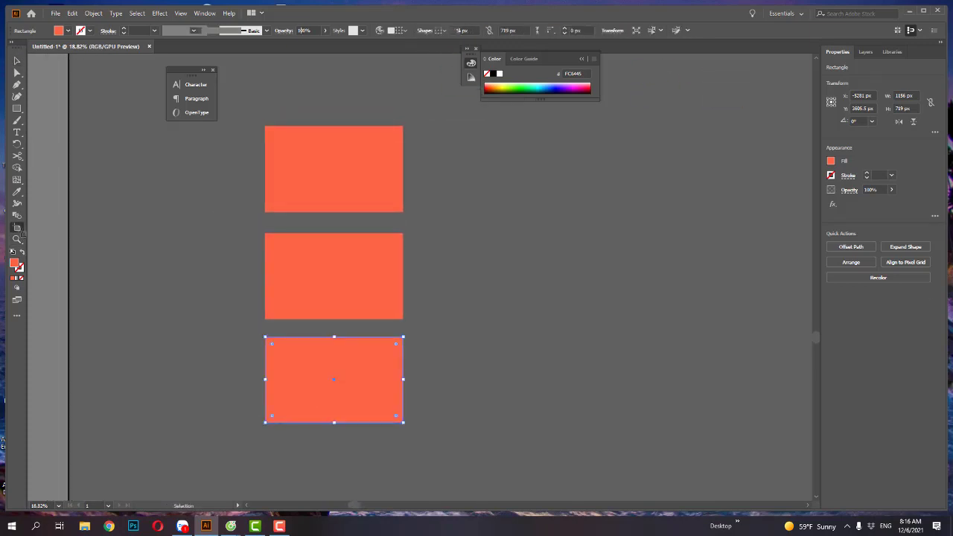
Step: Inspect the top, middle and bottom orange artboards with the Artboard tool
{"action": "left_click", "coordinate": [17, 227]}
{"action": "left_click", "coordinate": [364, 153]}
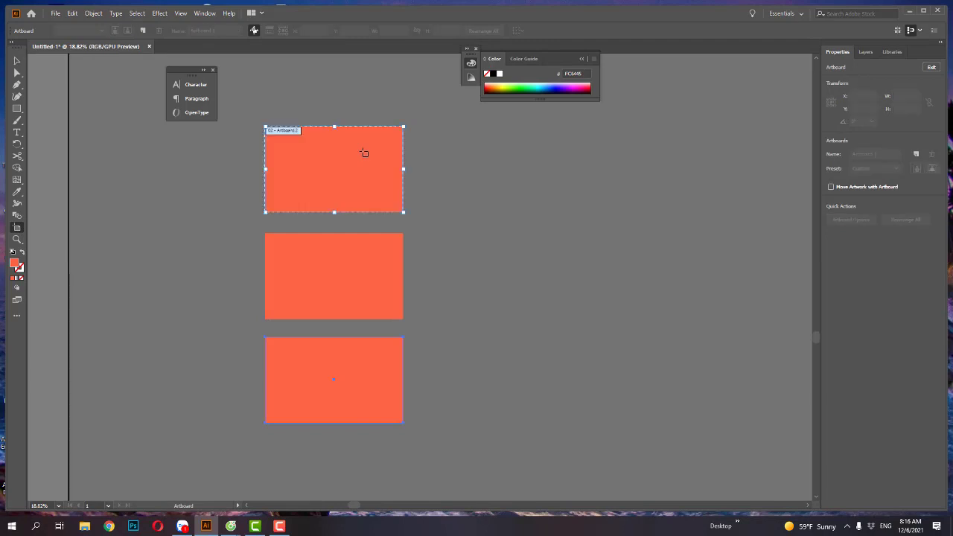
{"action": "left_click", "coordinate": [361, 262]}
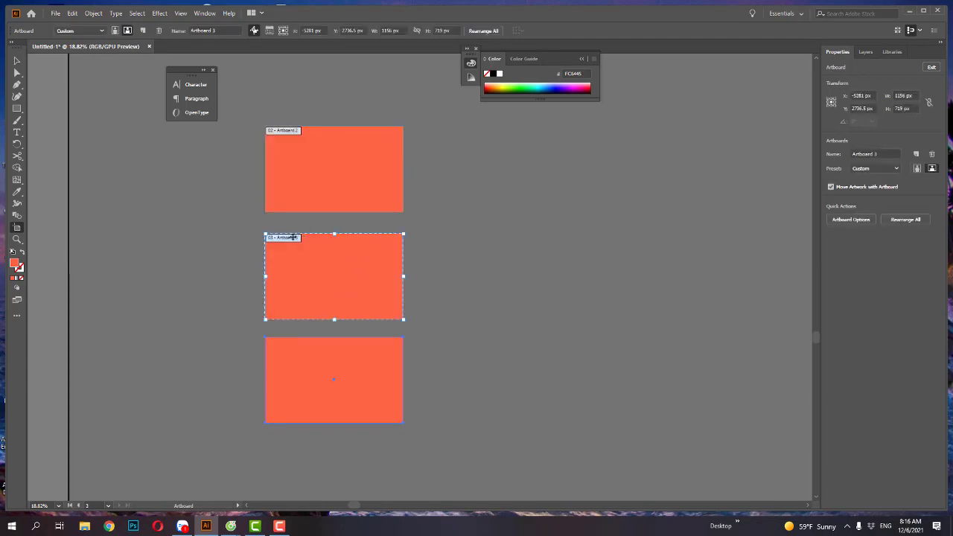
{"action": "left_click", "coordinate": [297, 374]}
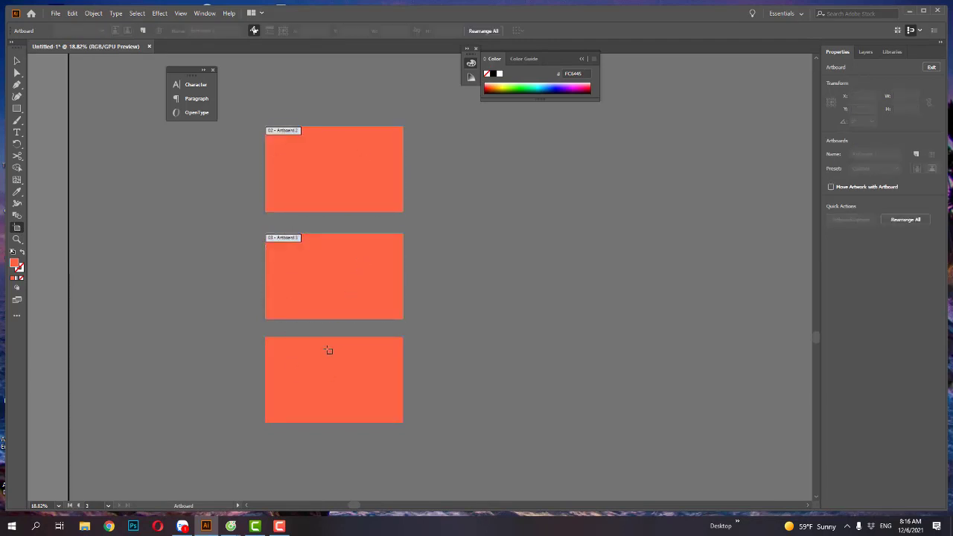
{"action": "left_click", "coordinate": [365, 355]}
{"action": "key", "text": "ctrl+z"}
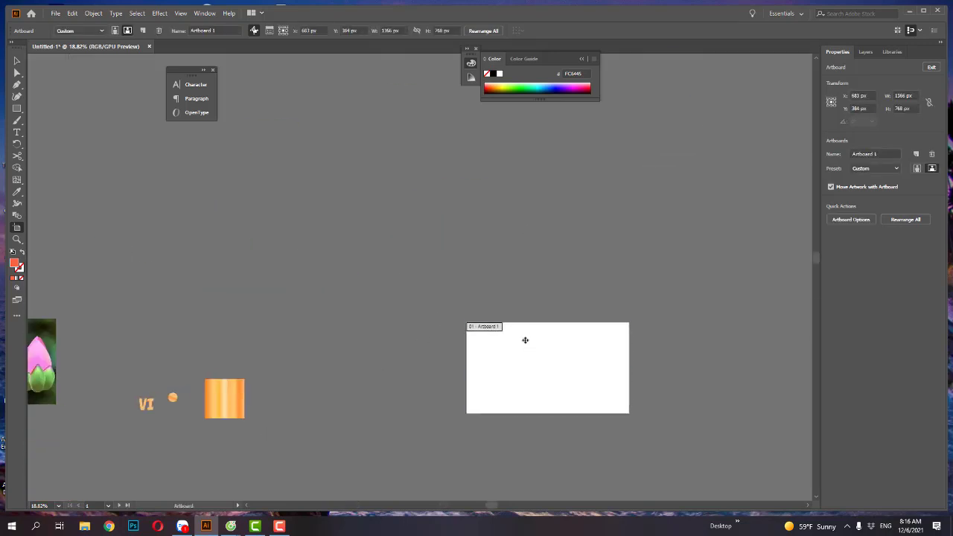
{"action": "key", "text": "ctrl+shift+z"}
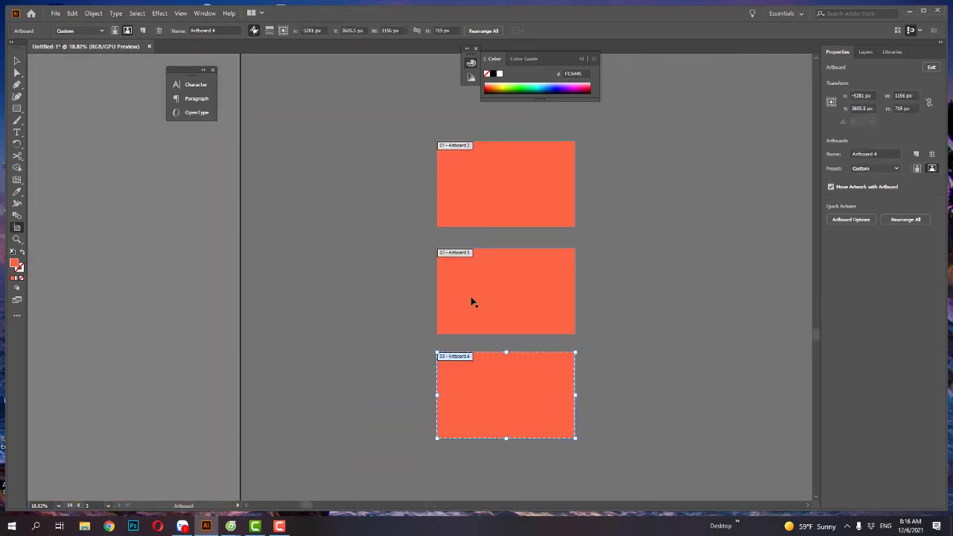
{"action": "left_click_drag", "start_coordinate": [504, 288], "coordinate": [359, 249]}
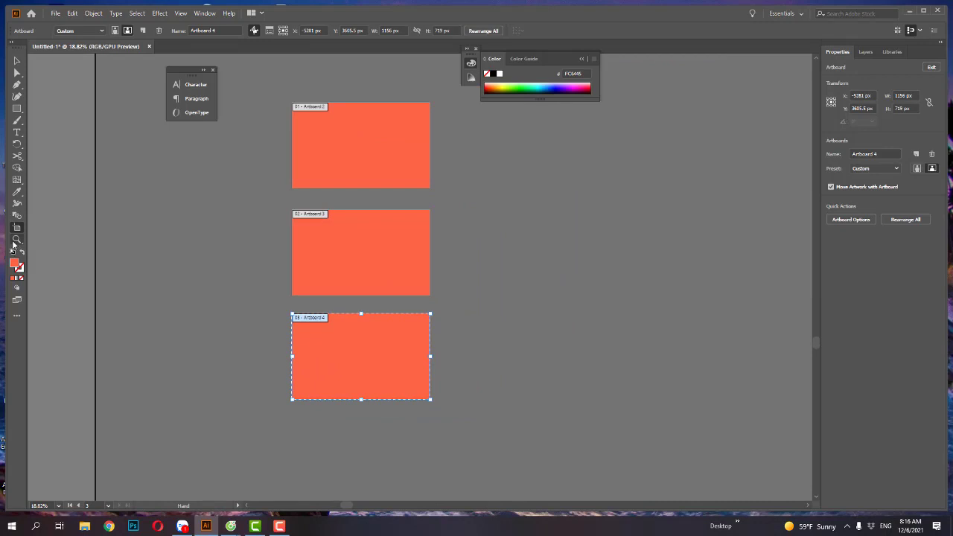
{"action": "left_click", "coordinate": [16, 240]}
{"action": "left_click", "coordinate": [48, 239]}
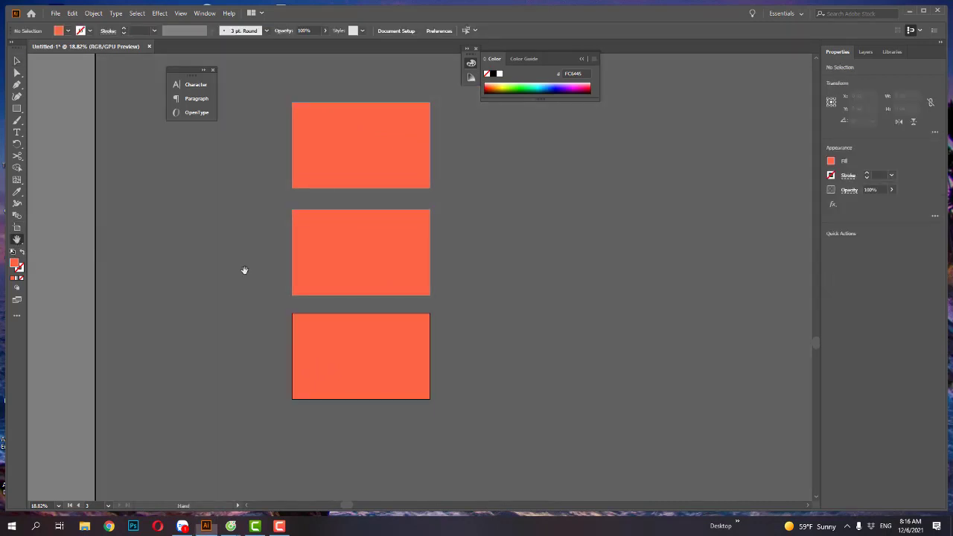
{"action": "mouse_move", "coordinate": [243, 271]}
{"action": "left_mouse_down"}
{"action": "mouse_move", "coordinate": [373, 223]}
{"action": "mouse_move", "coordinate": [293, 270]}
{"action": "left_mouse_up"}
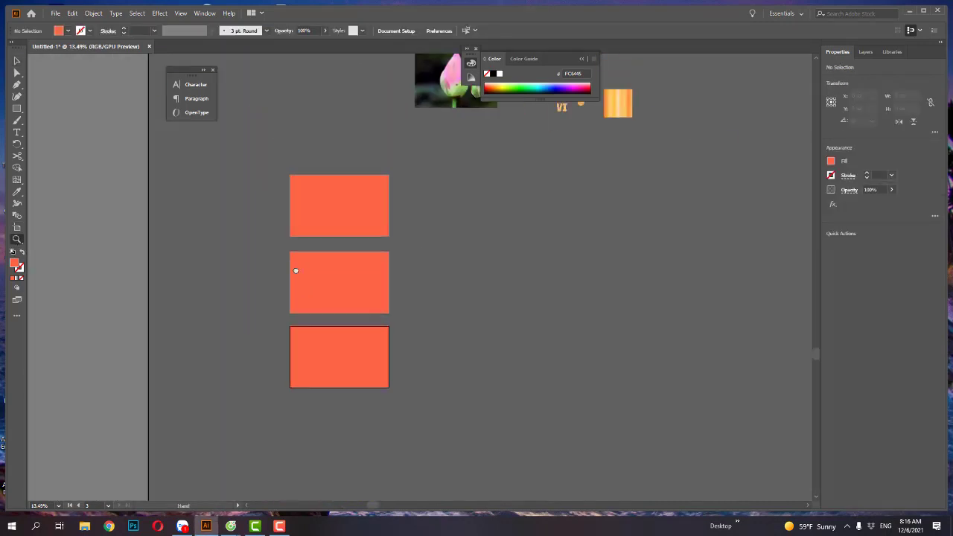
Step: Delete the three orange rectangles, leaving blank white artboards
{"action": "key", "text": "v"}
{"action": "left_click_drag", "start_coordinate": [385, 353], "coordinate": [481, 281]}
{"action": "scroll", "coordinate": [328, 239], "scroll_direction": "up", "scroll_amount": 3}
{"action": "scroll", "coordinate": [327, 238], "scroll_direction": "right", "scroll_amount": 3}
{"action": "key", "text": "Delete"}
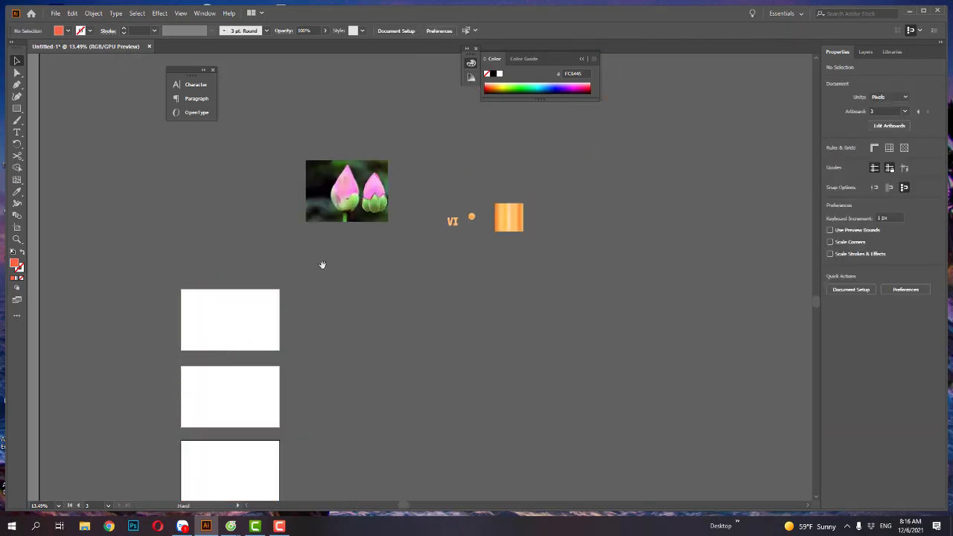
{"action": "key", "text": "z"}
{"action": "left_click", "coordinate": [495, 380]}
{"action": "key", "text": "v"}
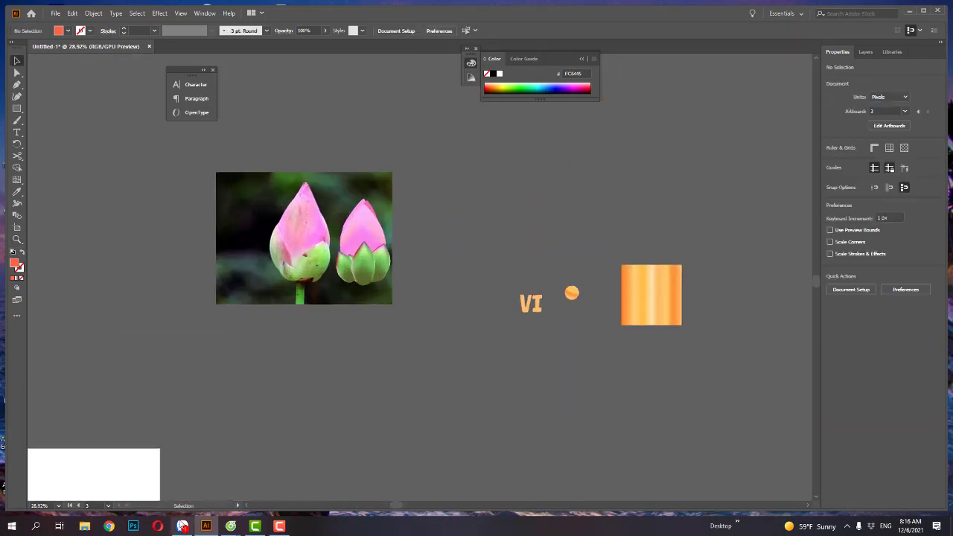
Step: Admit everyone waiting to join the video meeting
{"action": "left_click", "coordinate": [184, 479]}
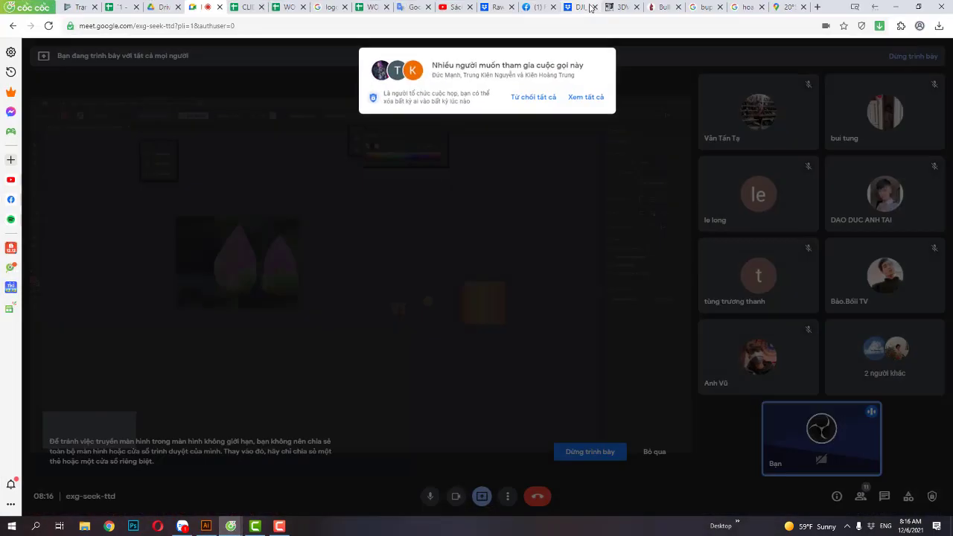
{"action": "left_click", "coordinate": [577, 94]}
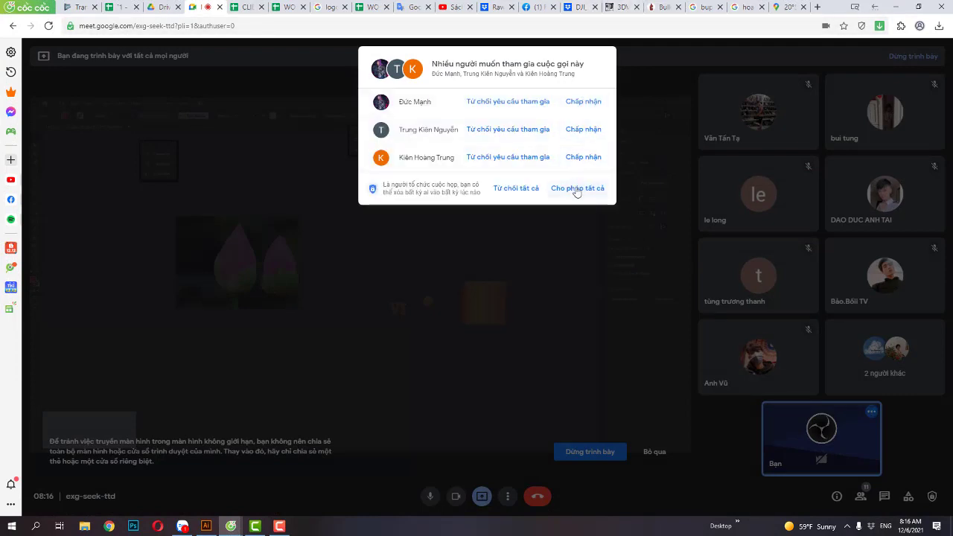
{"action": "left_click", "coordinate": [577, 188]}
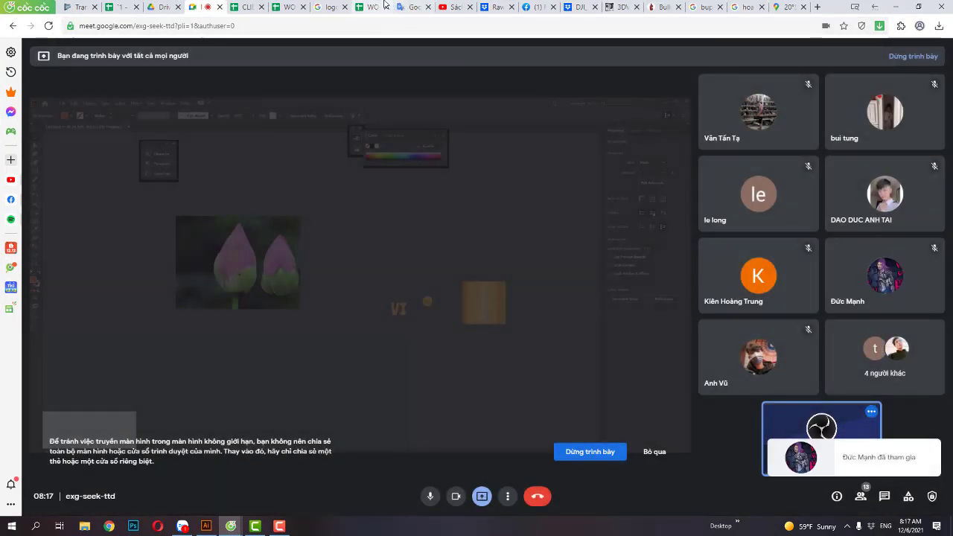
Step: Copy the lotus bud image from the Chrome image results
{"action": "left_click", "coordinate": [748, 5]}
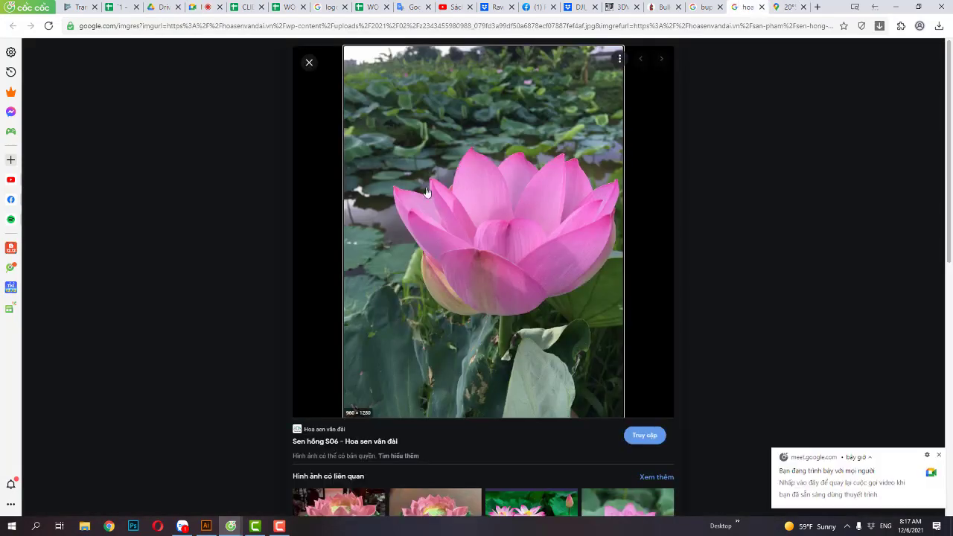
{"action": "left_click", "coordinate": [703, 6]}
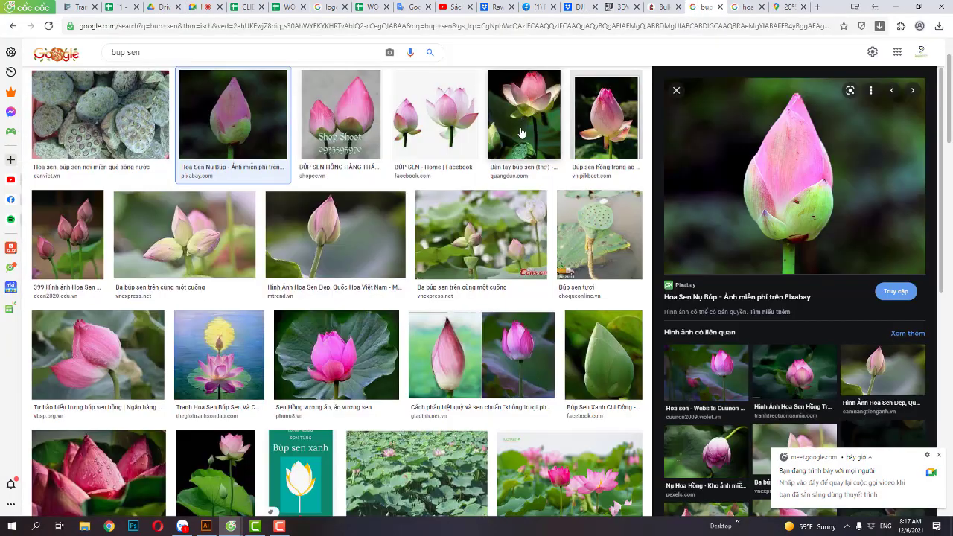
{"action": "right_click", "coordinate": [774, 157]}
{"action": "left_click", "coordinate": [807, 295]}
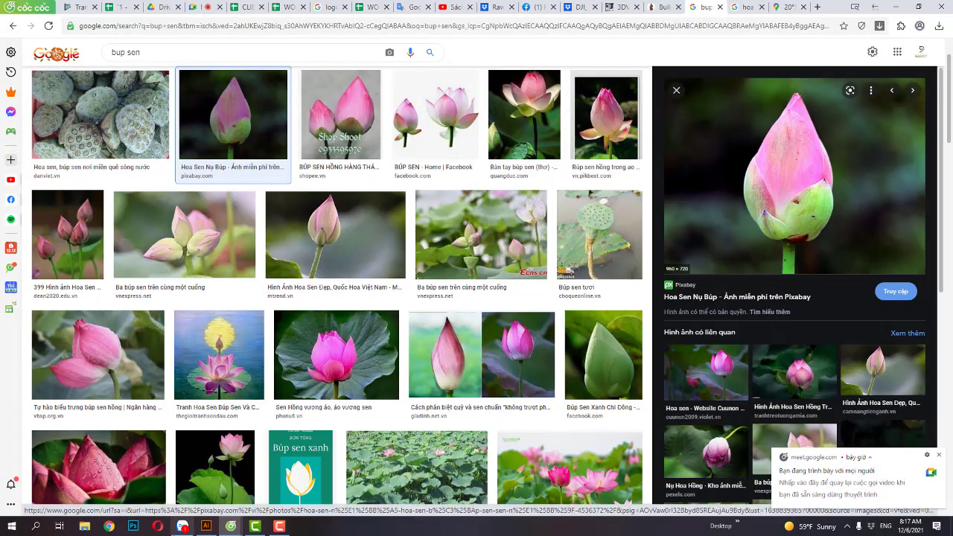
{"action": "left_click", "coordinate": [195, 530]}
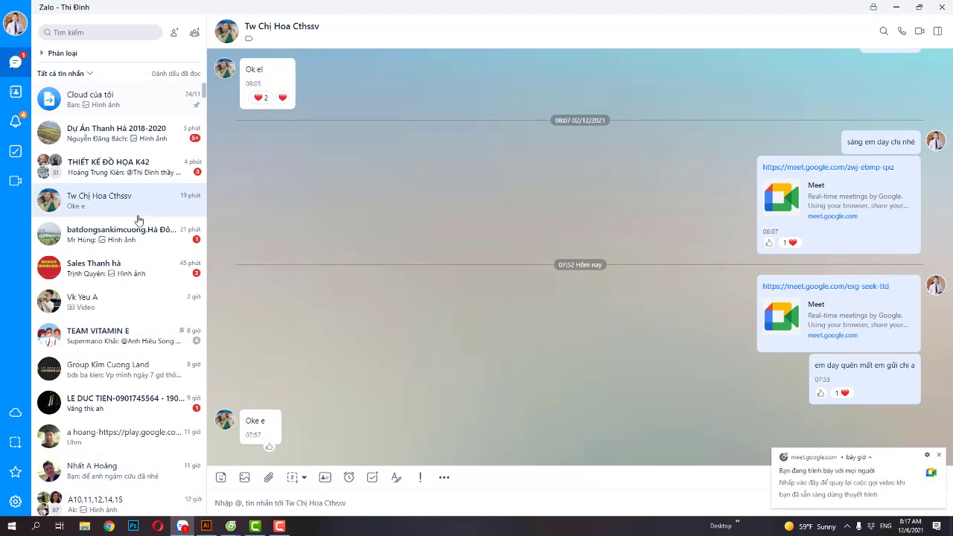
Step: Paste and send the lotus bud photo to the THIẾT KẾ ĐỒ HỌA K42 group chat
{"action": "left_click", "coordinate": [79, 138]}
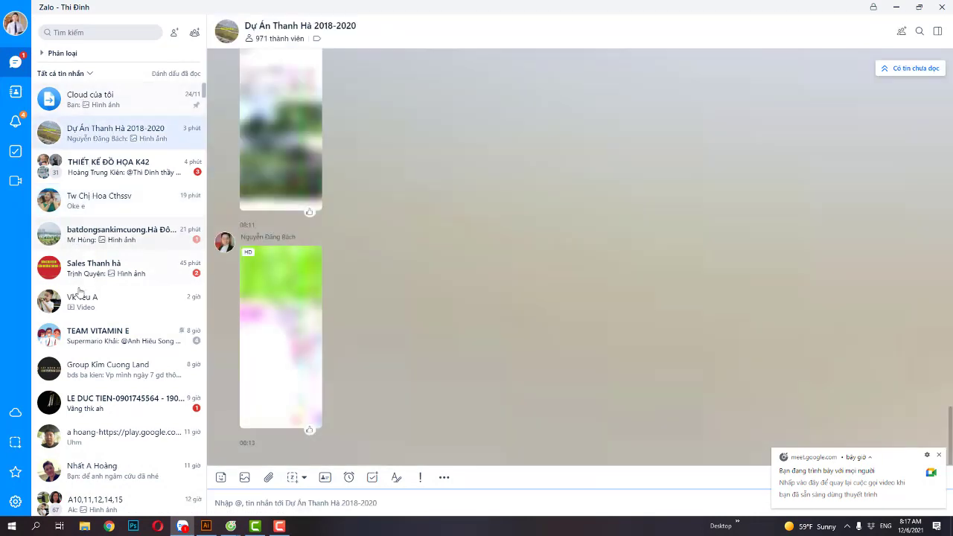
{"action": "left_click", "coordinate": [170, 168]}
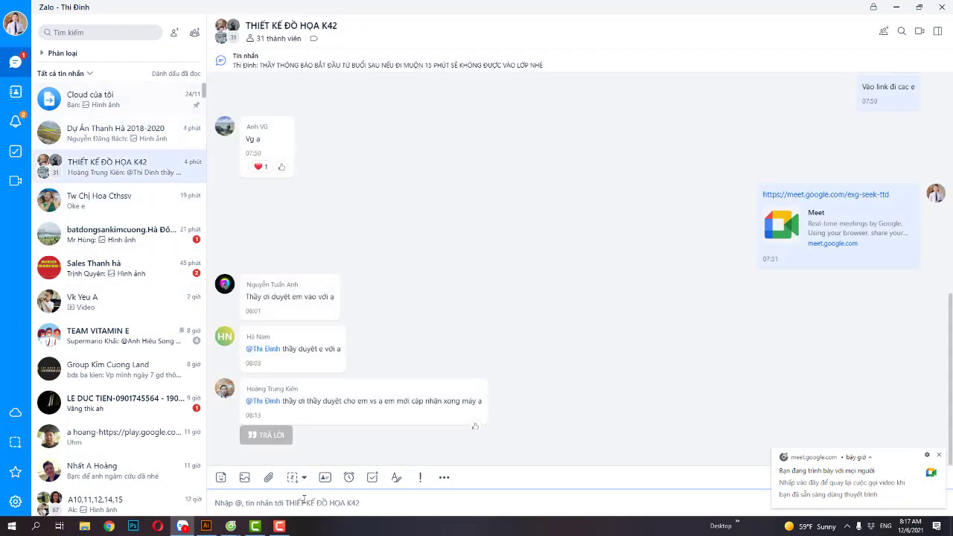
{"action": "key", "text": "ctrl+v"}
{"action": "key", "text": "Return"}
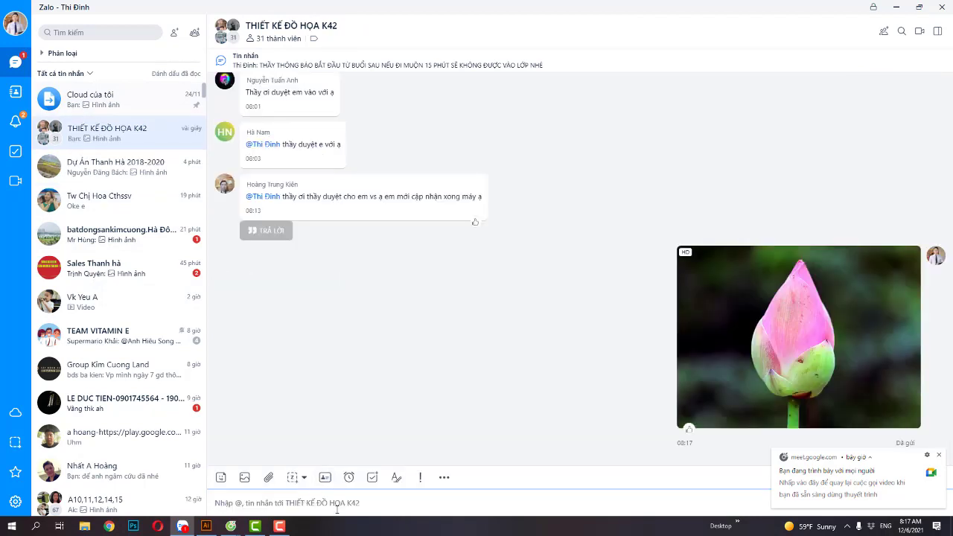
Step: Send the message 'bài tập này nhé các em' to the group, then minimize Zalo
{"action": "type", "text": "bai"}
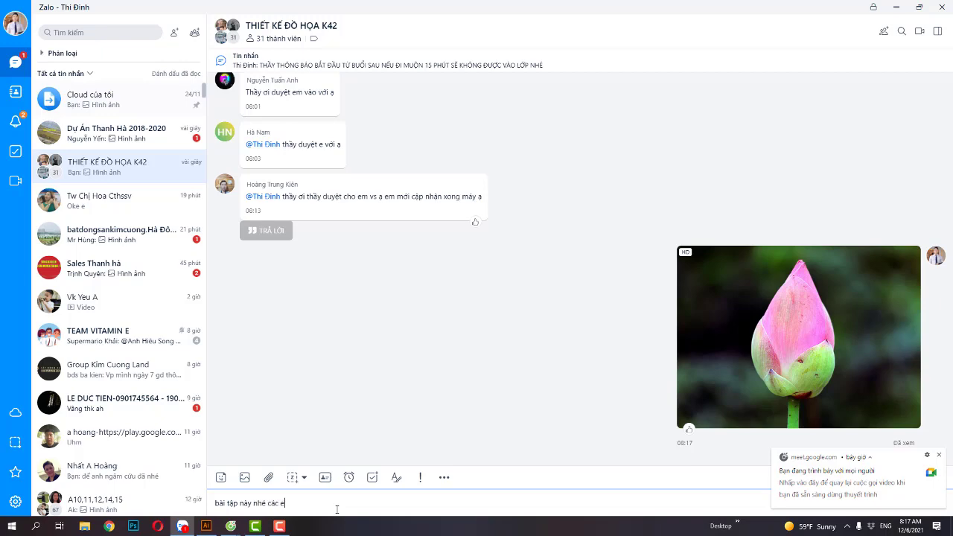
{"action": "type", "text": "m"}
{"action": "key", "text": "Return"}
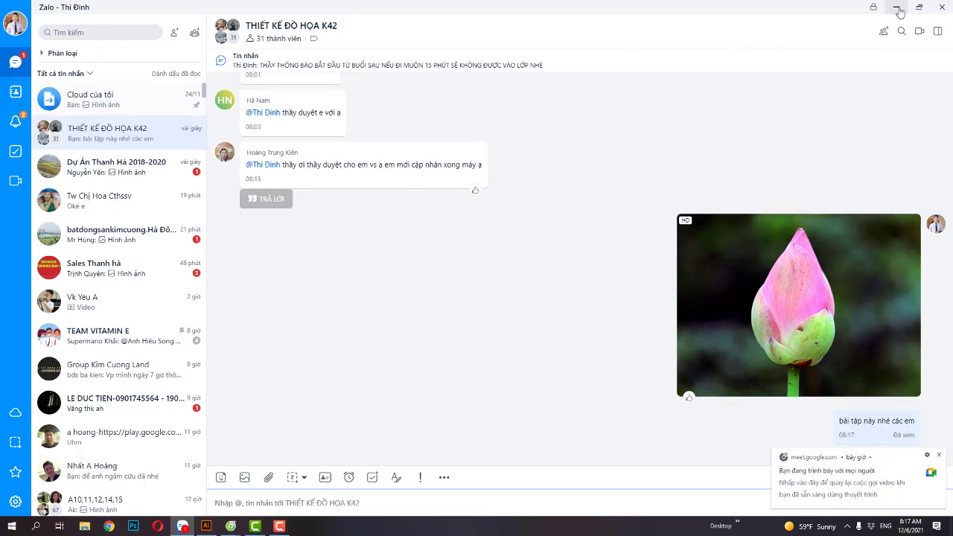
{"action": "left_click", "coordinate": [898, 13]}
Step: Return to Illustrator, zoom in on the reference photo's buds, then zoom back out
{"action": "left_click", "coordinate": [899, 6]}
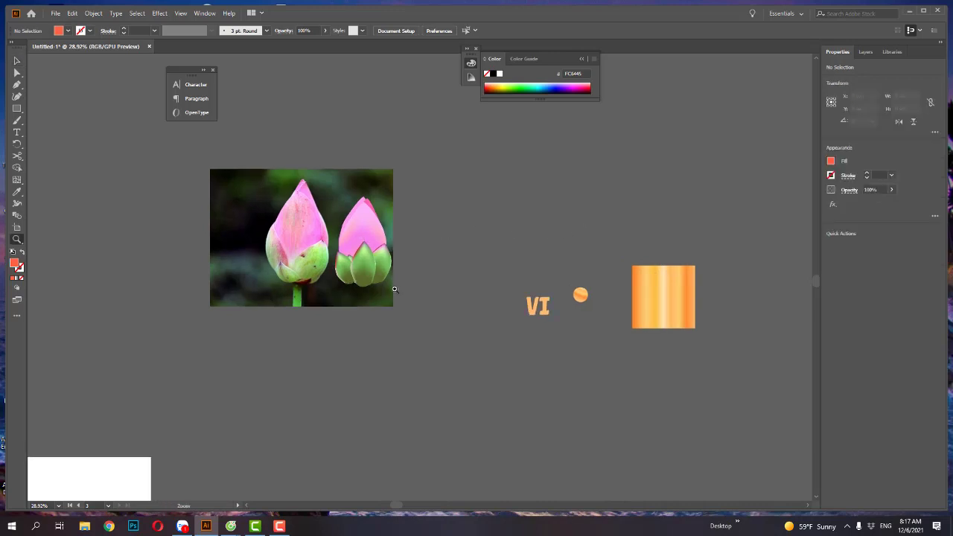
{"action": "left_click_drag", "start_coordinate": [293, 185], "coordinate": [645, 262]}
{"action": "scroll", "coordinate": [646, 262], "scroll_direction": "down", "scroll_amount": 1}
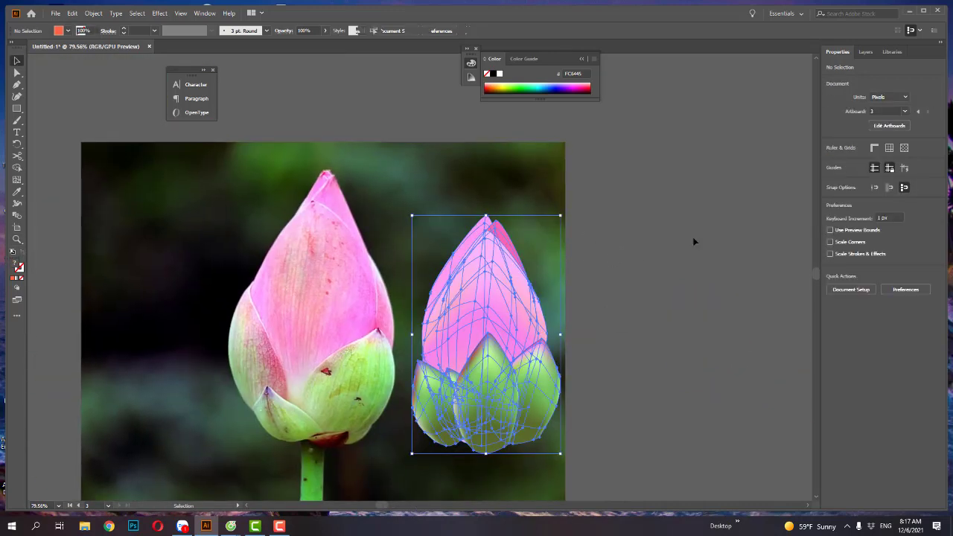
{"action": "left_click_drag", "start_coordinate": [291, 289], "coordinate": [322, 200]}
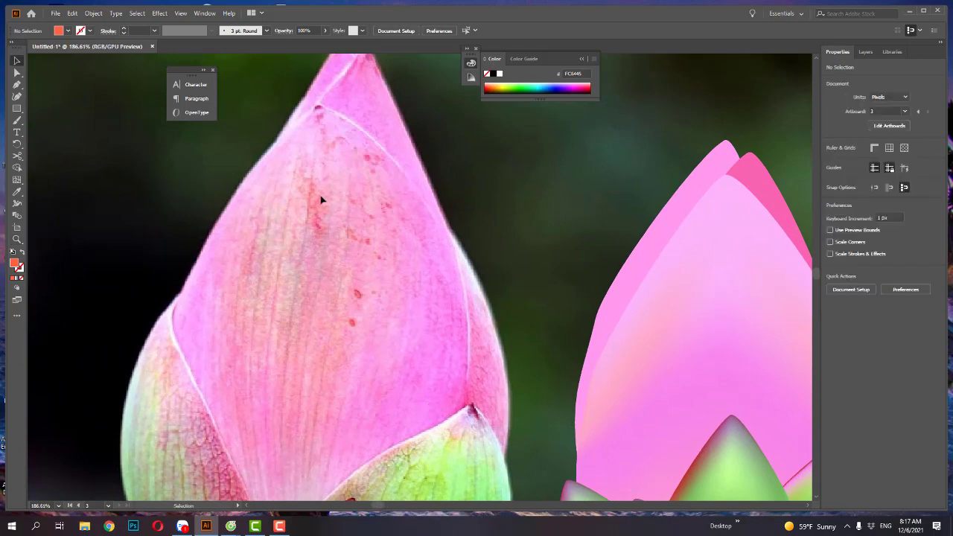
{"action": "left_click_drag", "start_coordinate": [287, 345], "coordinate": [276, 266]}
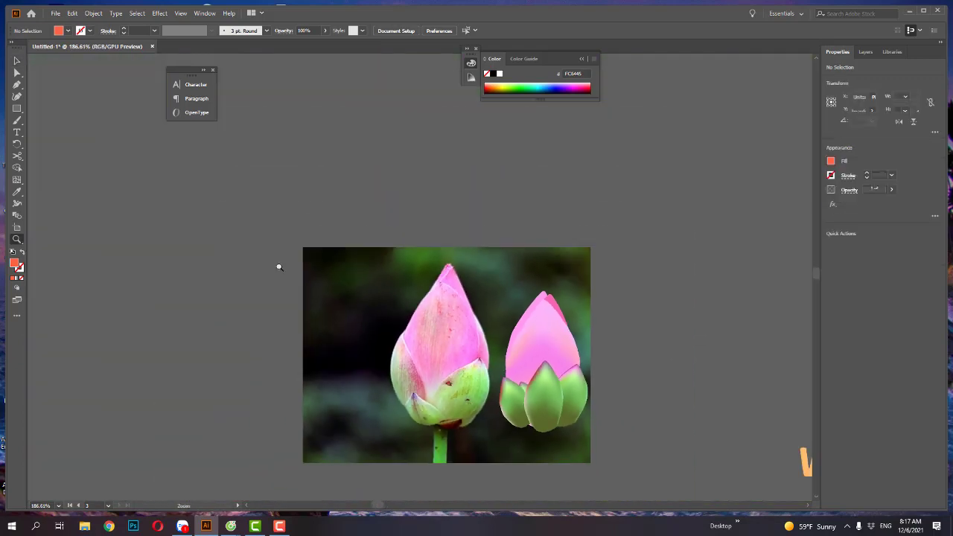